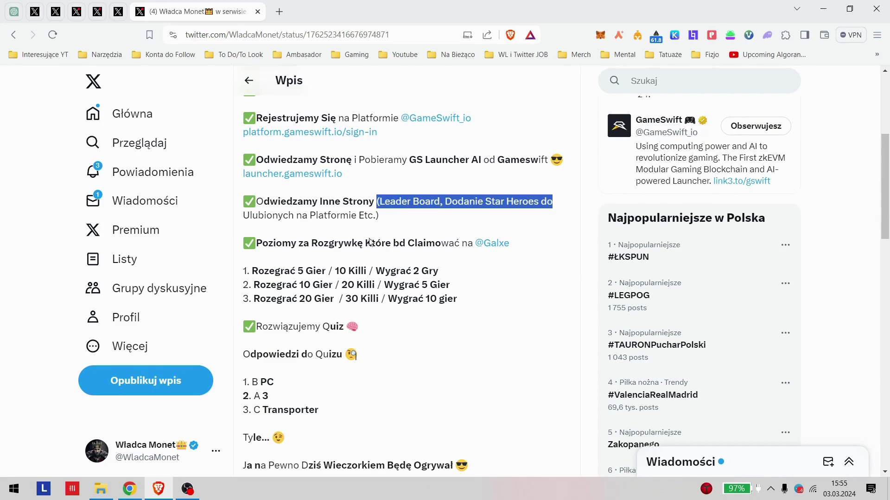
Step: Highlight the Rozegrać 20 Gier, Wygrać 10 gier and quiz answer lines in the post
left_click(250, 253)
scroll(409, 166, "down", 3)
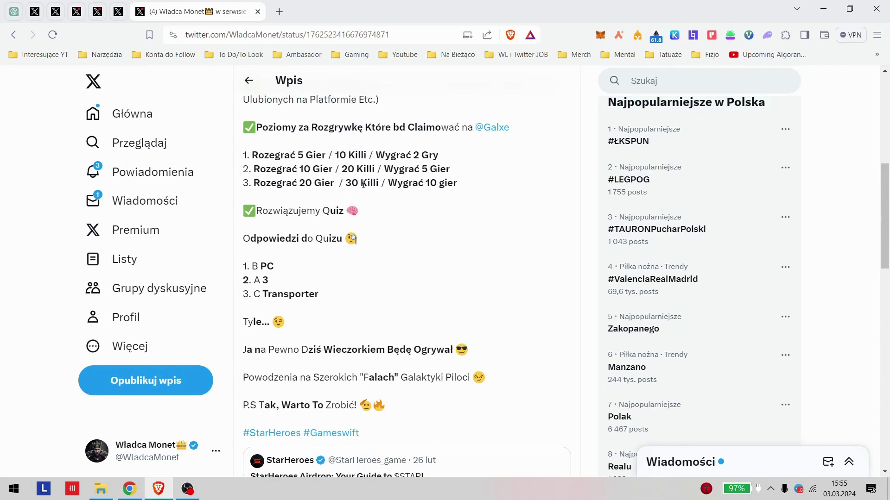
left_click_drag(251, 182, 469, 182)
left_click(405, 183)
left_click_drag(405, 183, 450, 183)
left_click(450, 183)
left_click_drag(241, 234, 259, 267)
left_click(245, 275)
left_click(269, 267)
Step: Switch to the Galxe StarHeroes campaign and expand the Social Boostoors 1 task list
left_click(136, 493)
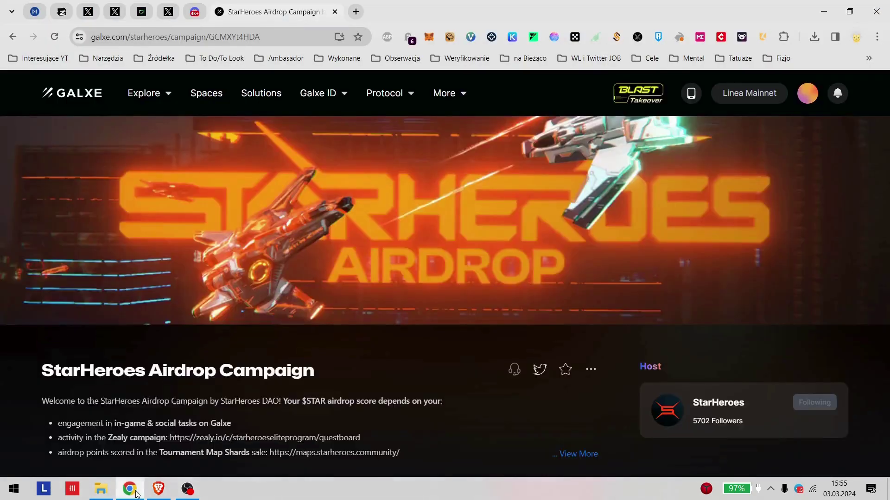
scroll(544, 232, "down", 15)
scroll(611, 313, "up", 3)
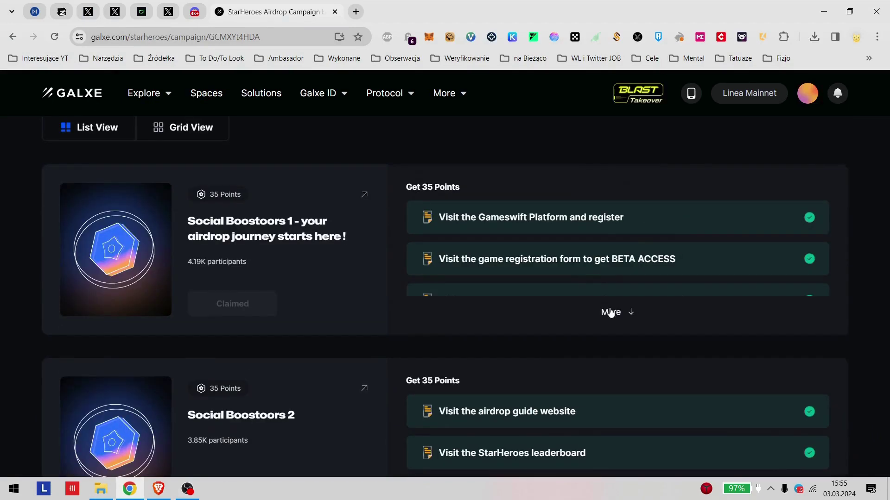
left_click(611, 313)
scroll(473, 278, "down", 4)
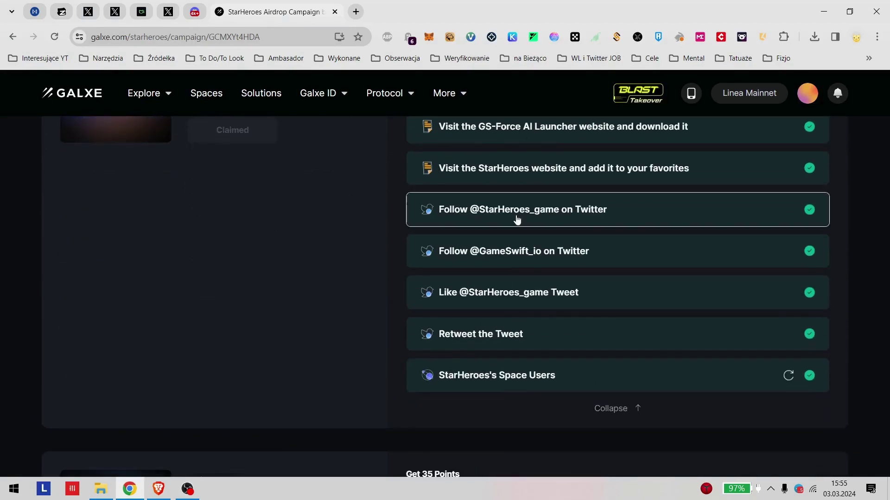
scroll(547, 357, "up", 3)
scroll(516, 307, "down", 5)
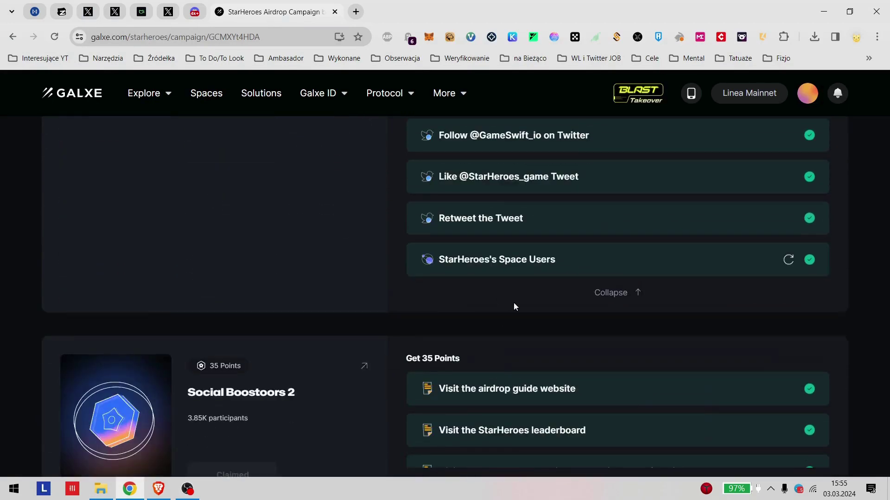
scroll(528, 280, "up", 11)
scroll(477, 199, "down", 6)
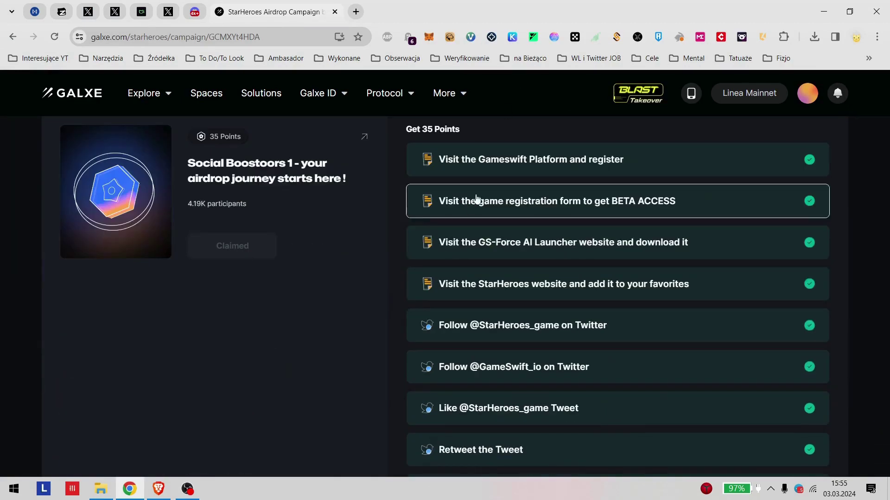
scroll(298, 319, "down", 8)
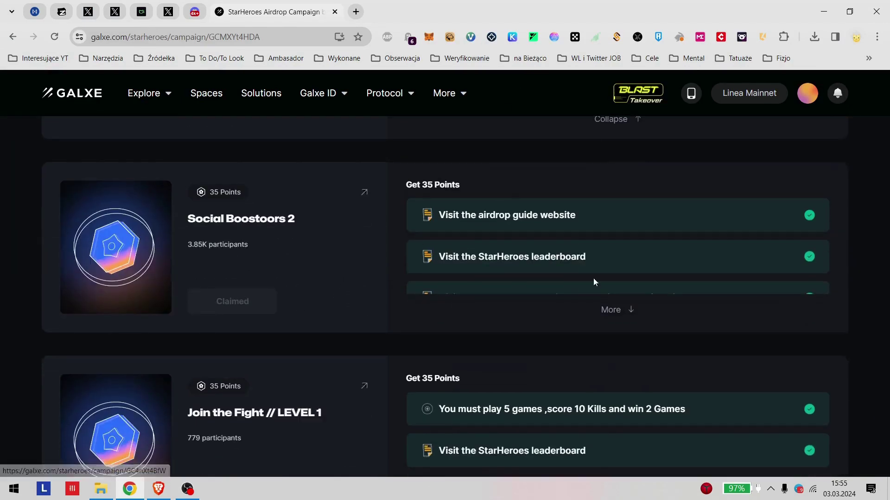
Step: Expand the Social Boostoors 2 task list and go through its tasks
left_click(612, 310)
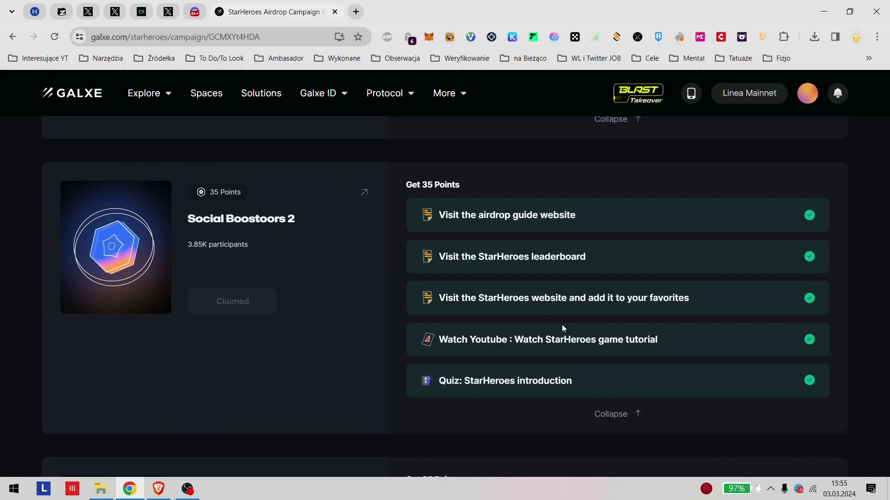
scroll(510, 288, "down", 3)
scroll(501, 246, "down", 3)
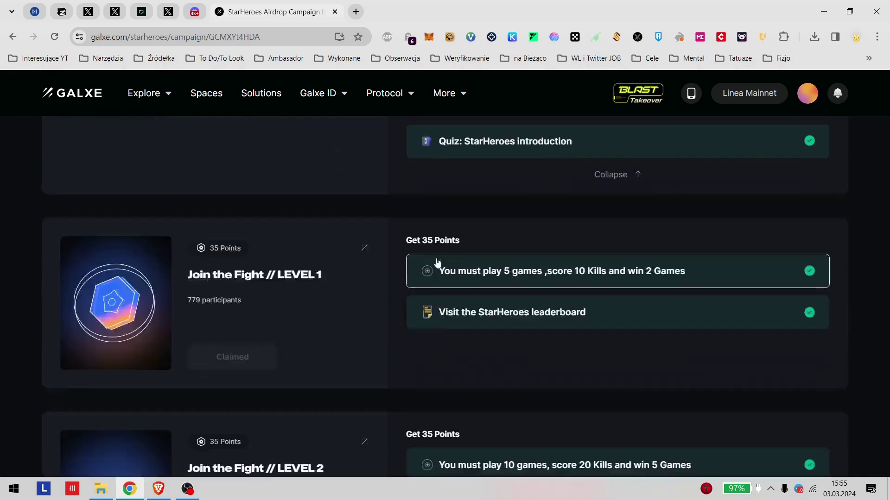
scroll(333, 260, "down", 3)
scroll(353, 284, "up", 1)
scroll(278, 269, "down", 8)
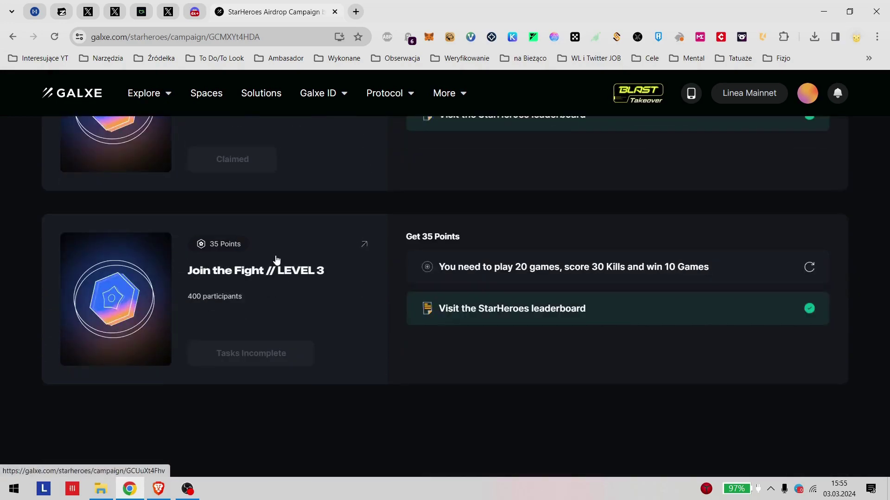
scroll(275, 258, "up", 4)
scroll(408, 315, "up", 4)
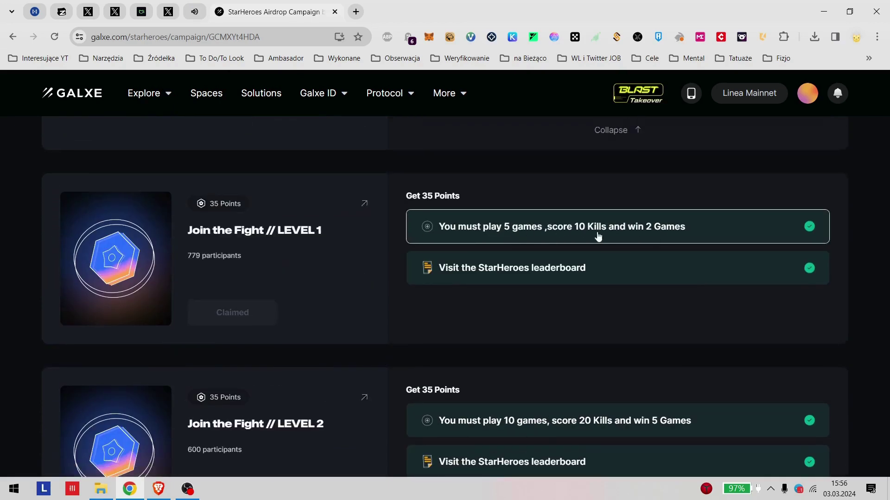
left_click(596, 236)
left_click(589, 236)
scroll(626, 241, "down", 5)
scroll(538, 259, "down", 3)
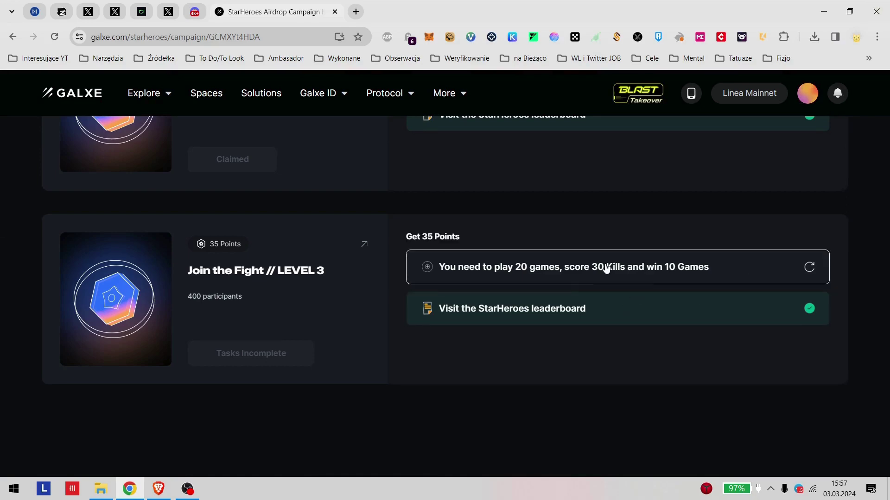
scroll(563, 322, "up", 11)
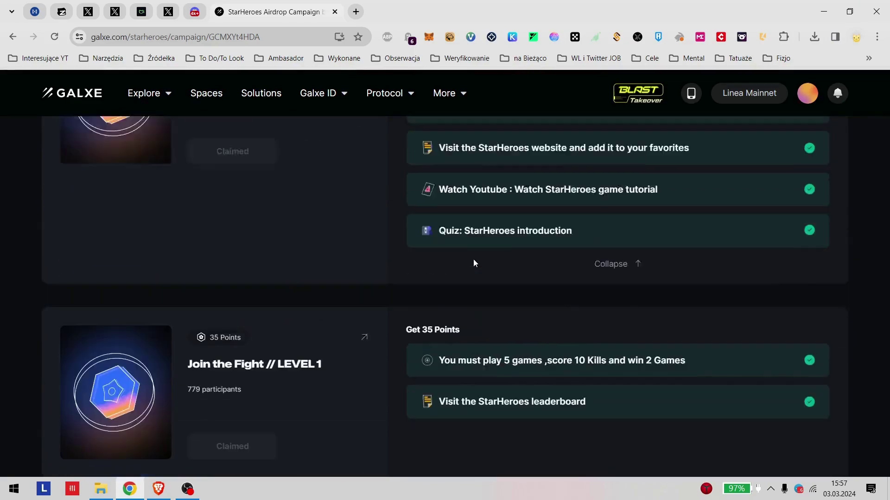
scroll(474, 264, "up", 12)
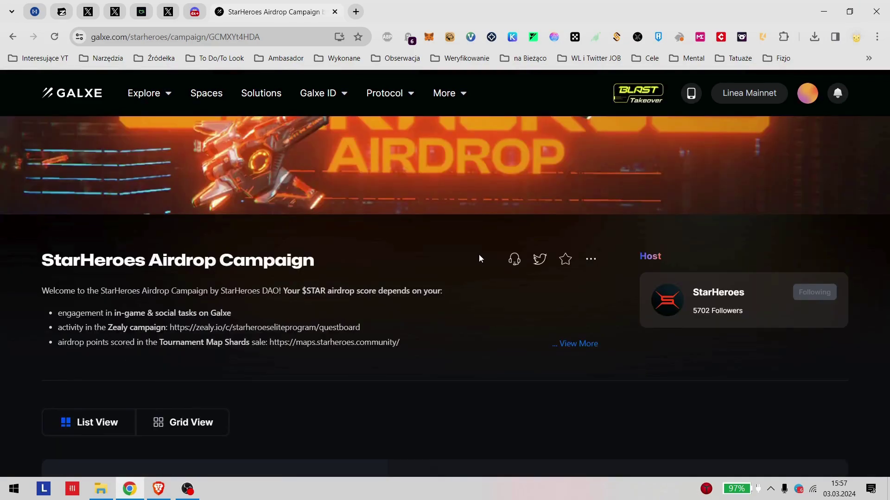
scroll(479, 258, "down", 6)
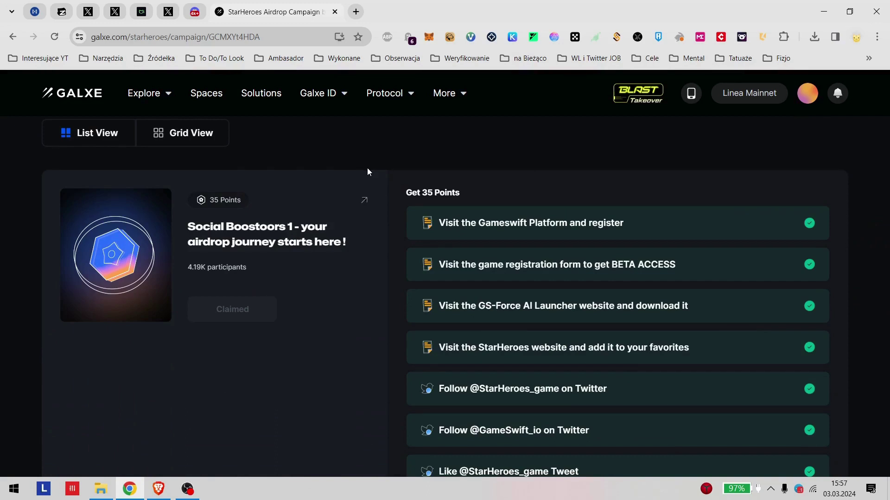
scroll(368, 238, "down", 10)
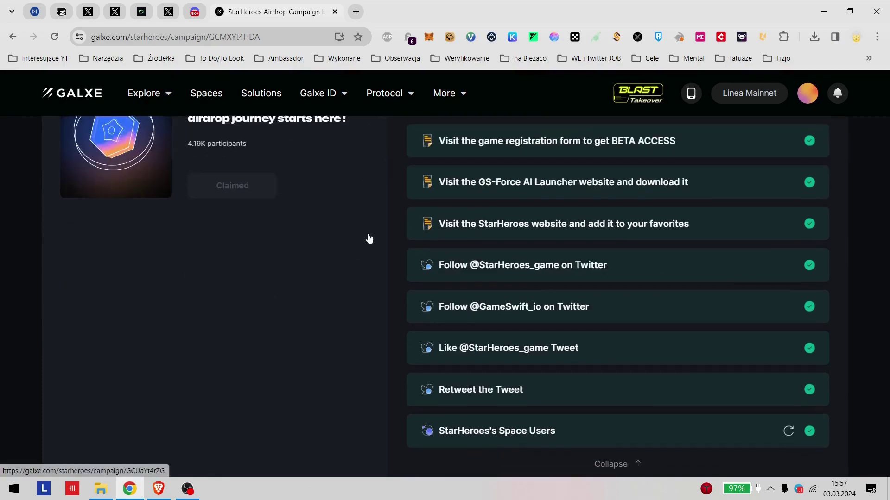
scroll(294, 360, "down", 10)
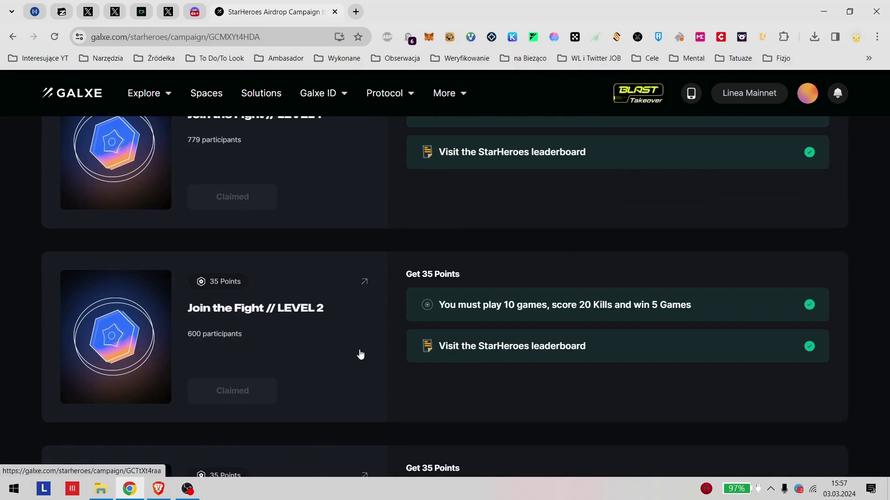
scroll(360, 354, "down", 5)
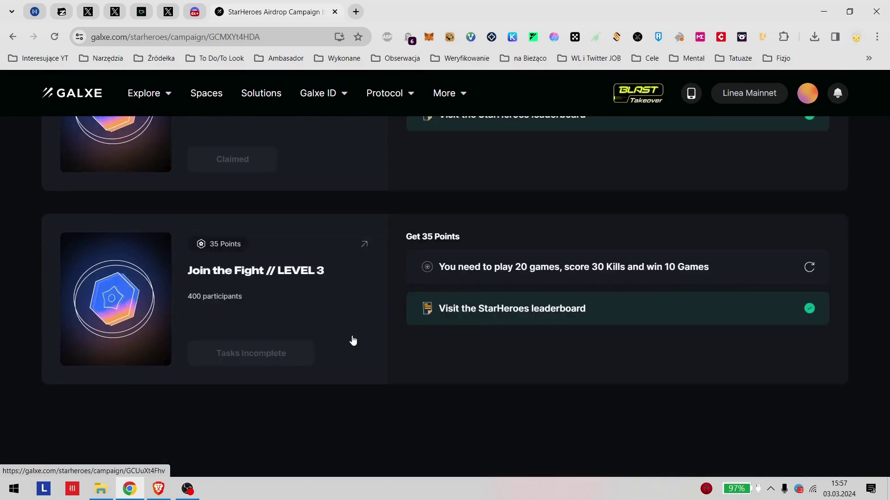
scroll(353, 341, "up", 20)
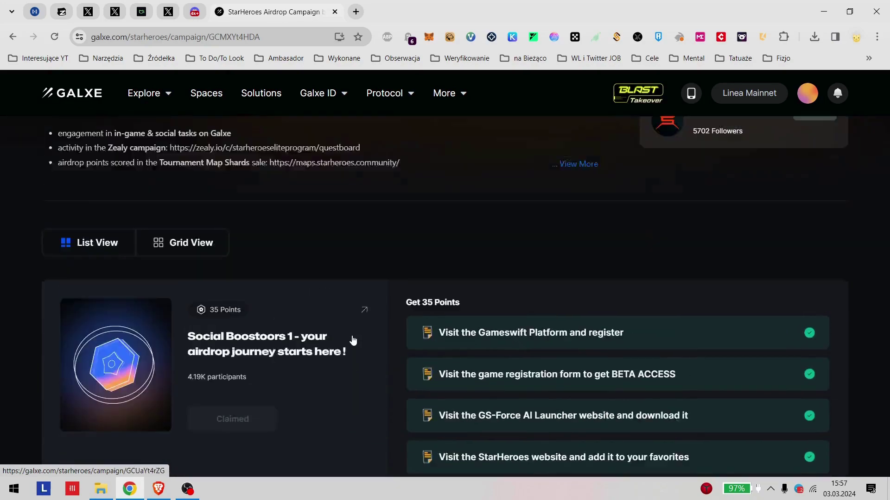
scroll(352, 340, "down", 20)
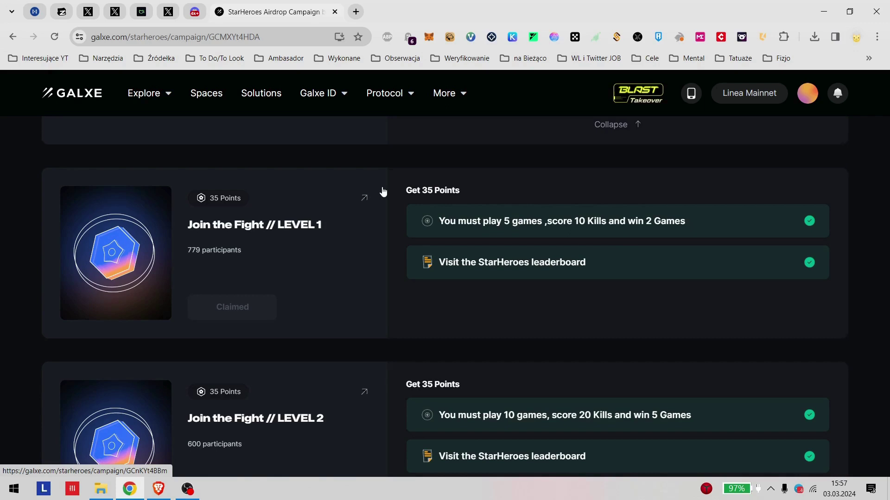
scroll(405, 217, "down", 1)
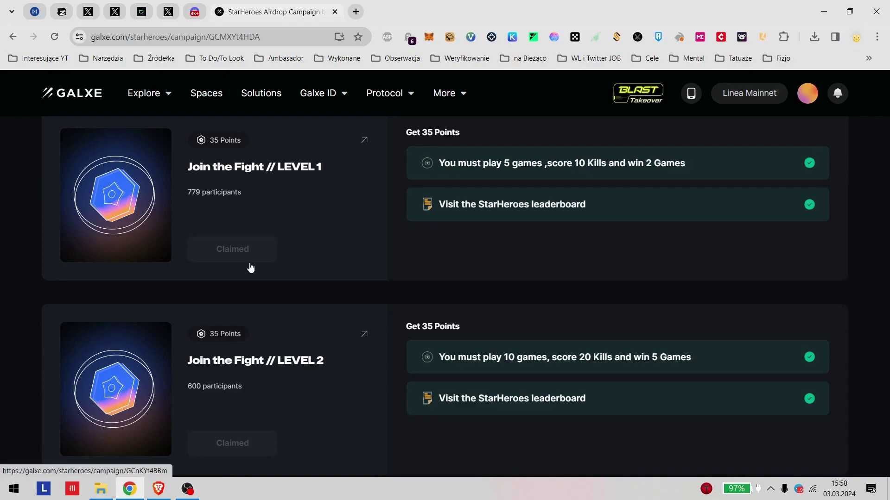
Step: Bring the Twitter window forward and go back to the author's profile page
left_click(137, 489)
left_click(158, 493)
scroll(443, 283, "down", 5)
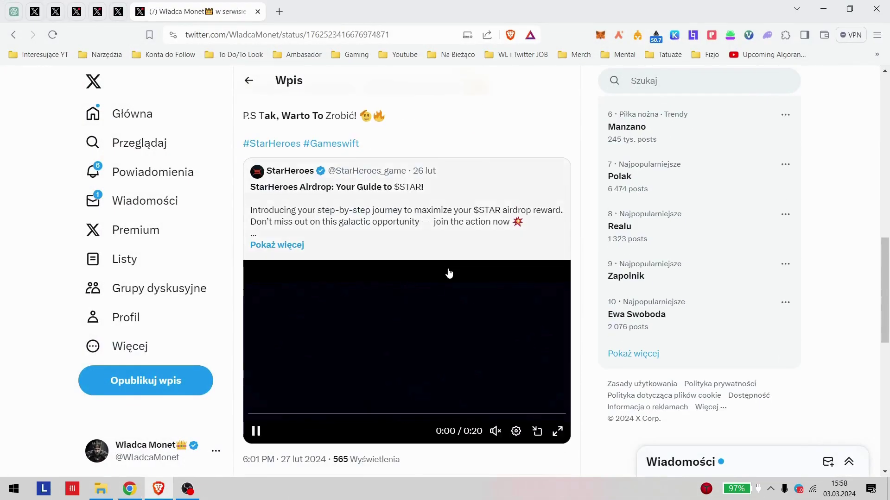
scroll(445, 277, "up", 10)
key("alt+Left")
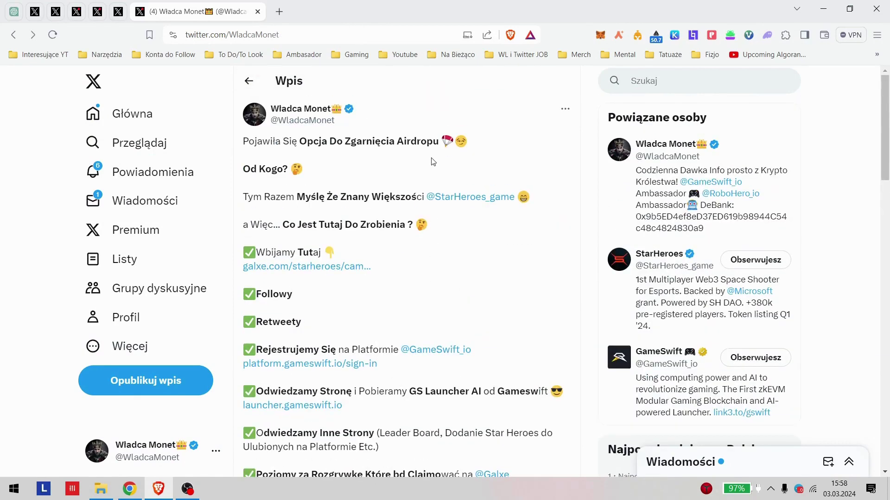
scroll(451, 245, "up", 6)
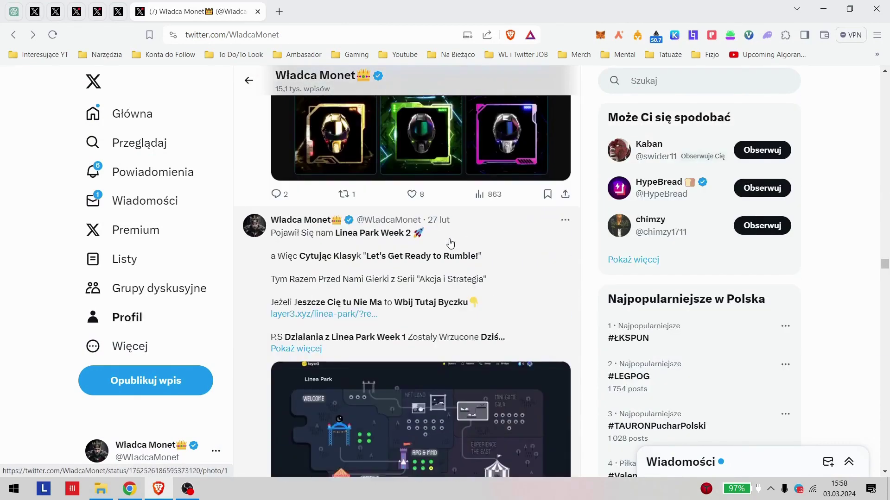
Step: Open the Linea Park Week 2 post, read it, and return to the profile timeline
left_click(512, 264)
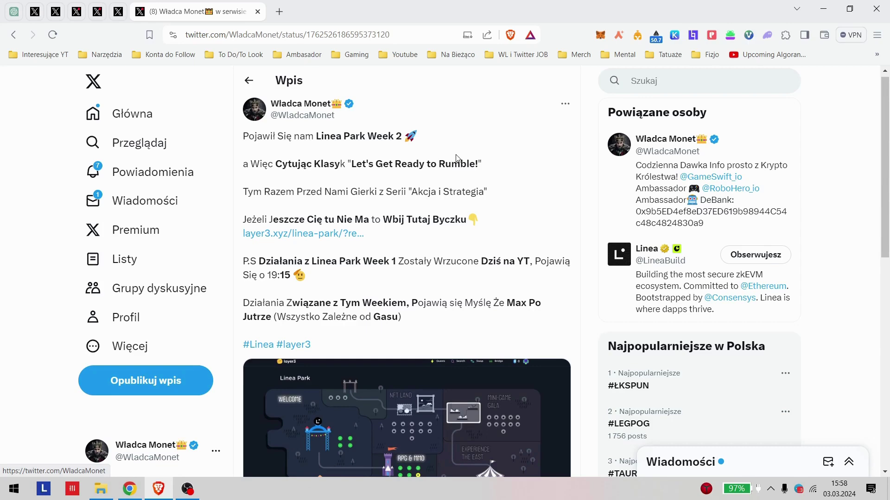
scroll(456, 158, "down", 1)
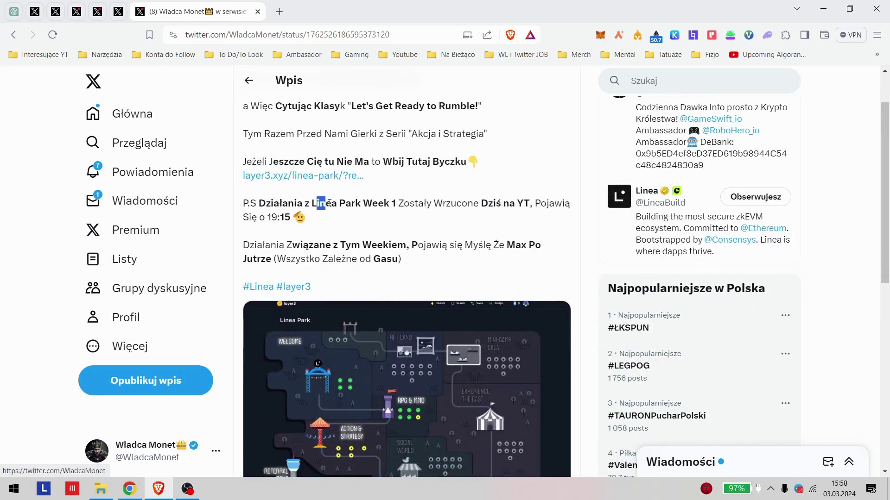
scroll(408, 238, "down", 1)
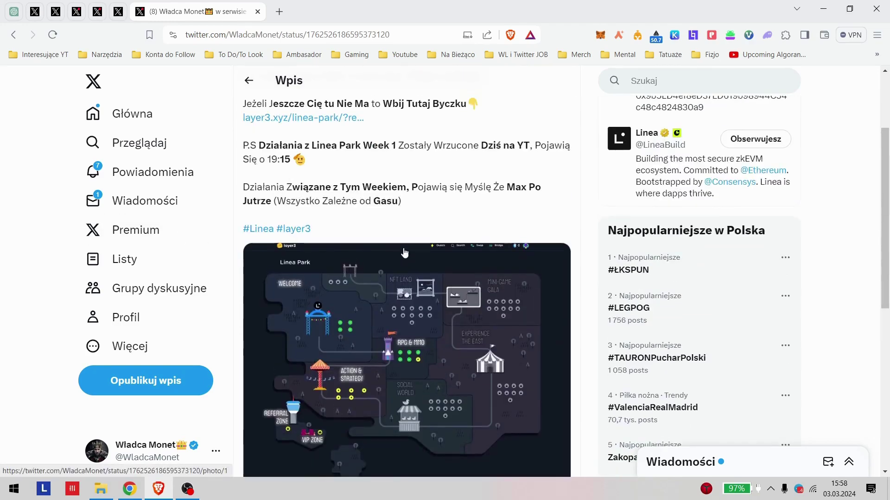
scroll(408, 237, "down", 3)
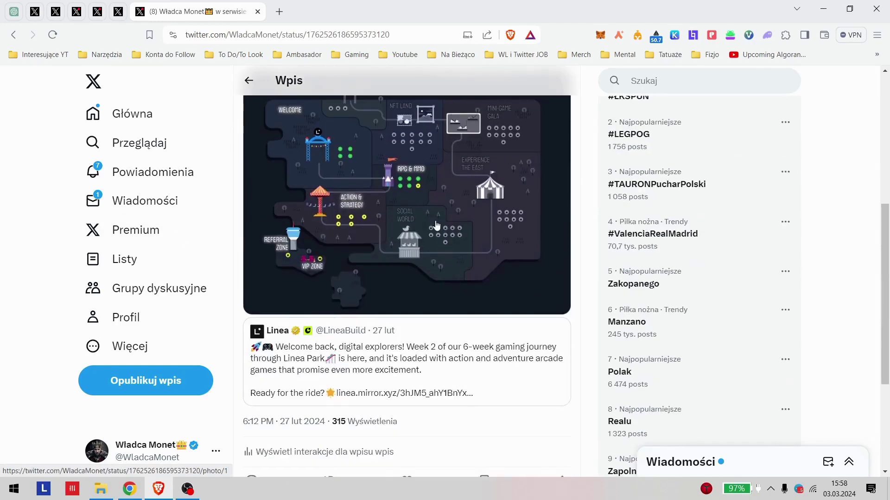
scroll(436, 225, "up", 5)
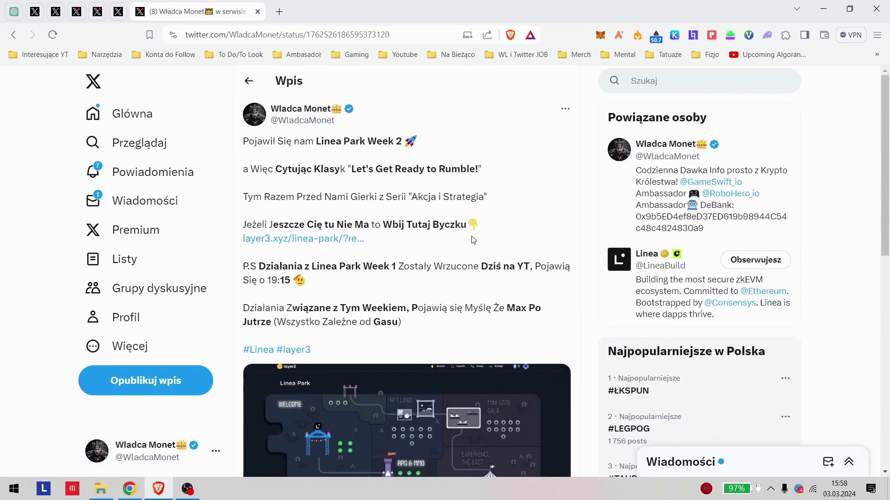
key("alt+Left")
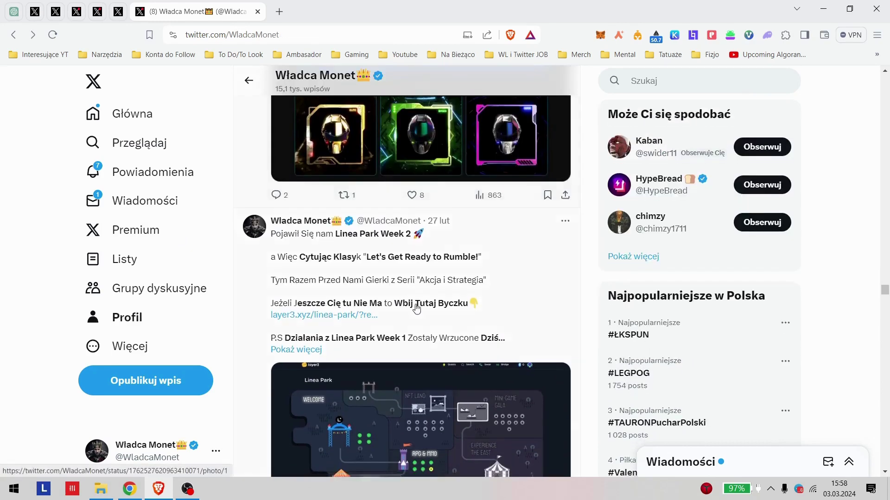
scroll(358, 212, "down", 5)
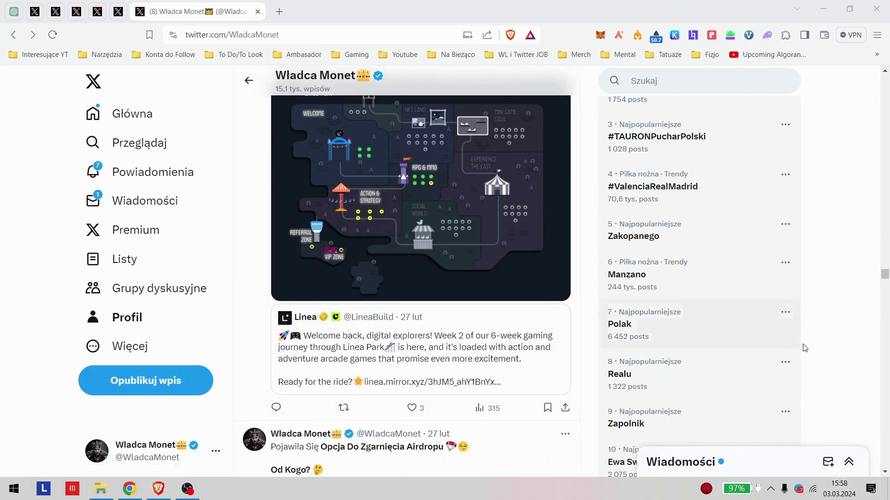
key("super+alt+d")
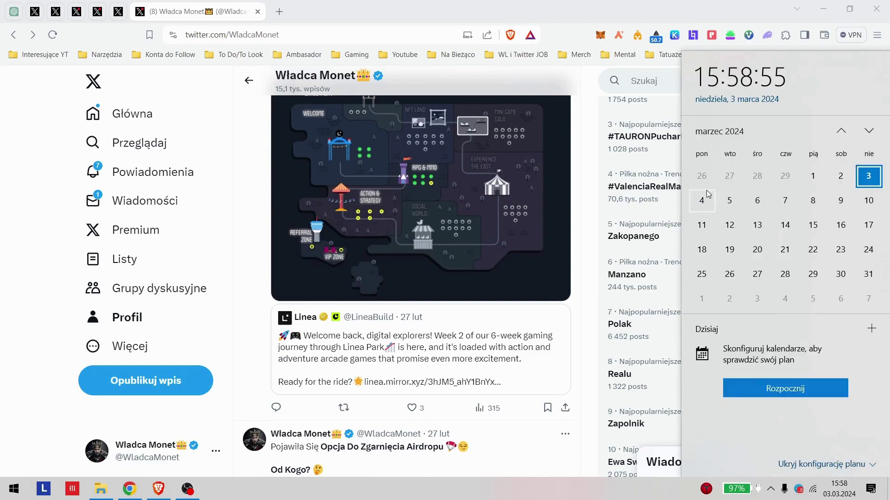
left_click(725, 199)
left_click(701, 201)
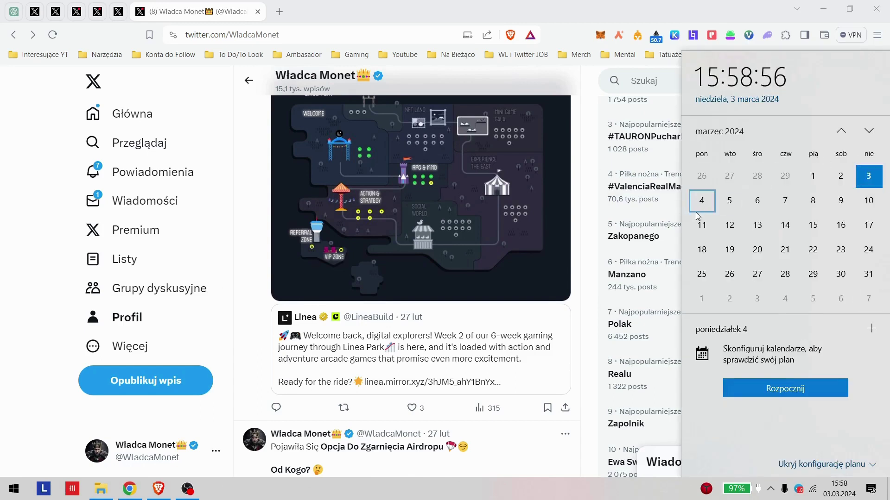
left_click(726, 205)
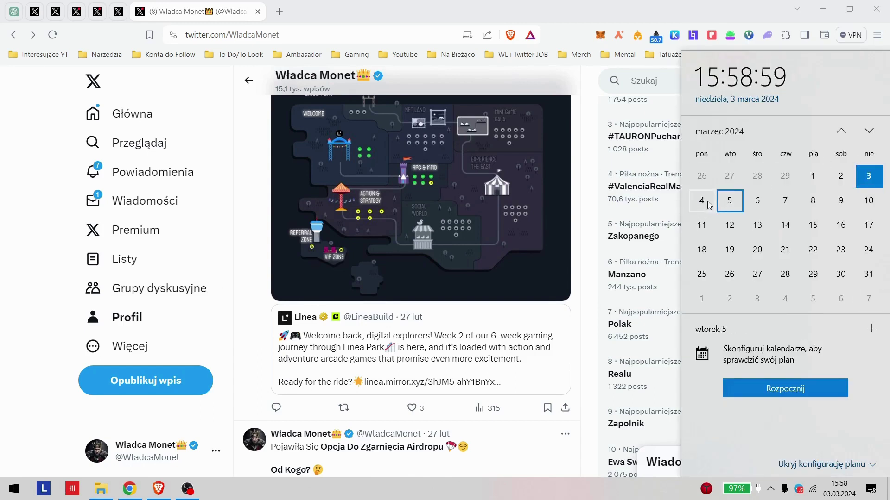
left_click(703, 200)
left_click(840, 176)
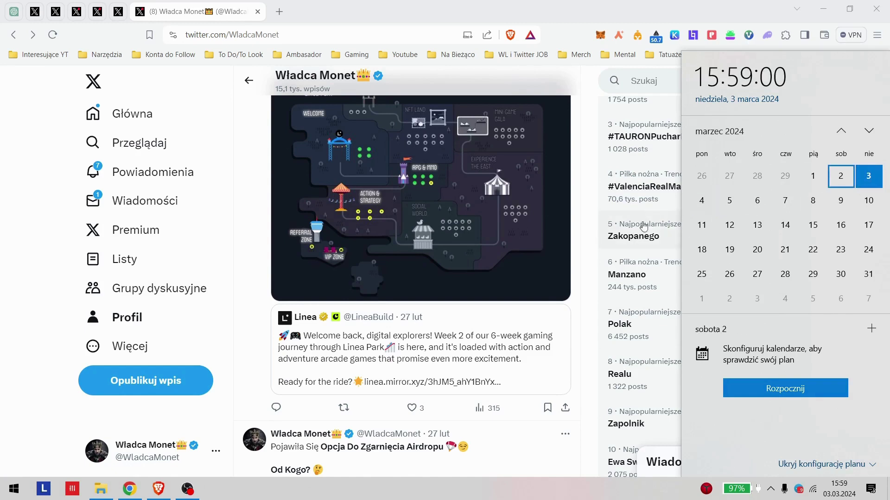
left_click(704, 204)
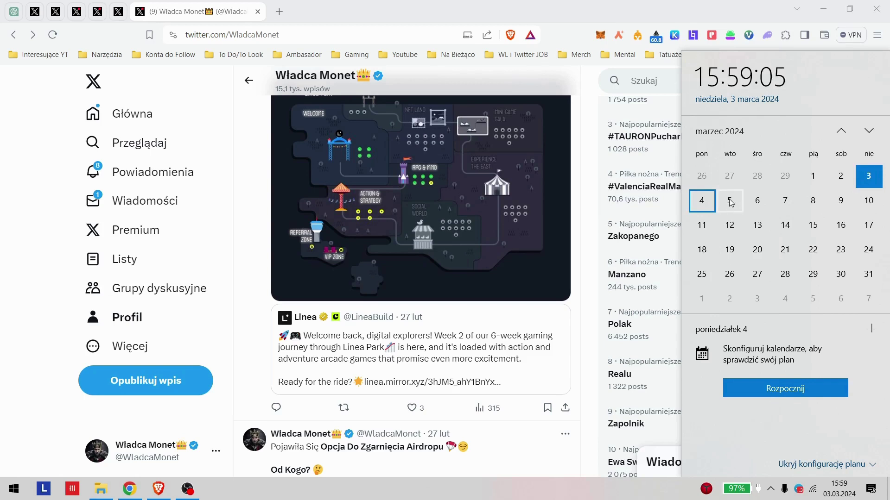
left_click(731, 202)
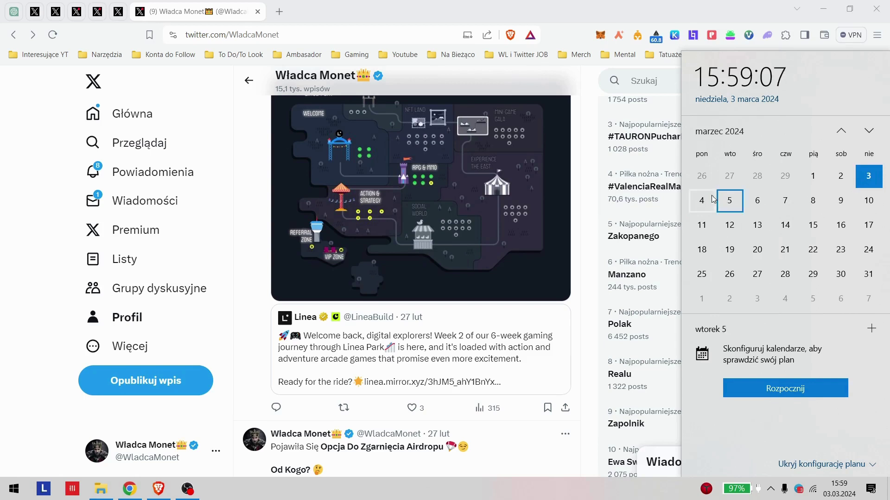
left_click(703, 202)
left_click(726, 201)
left_click(712, 202)
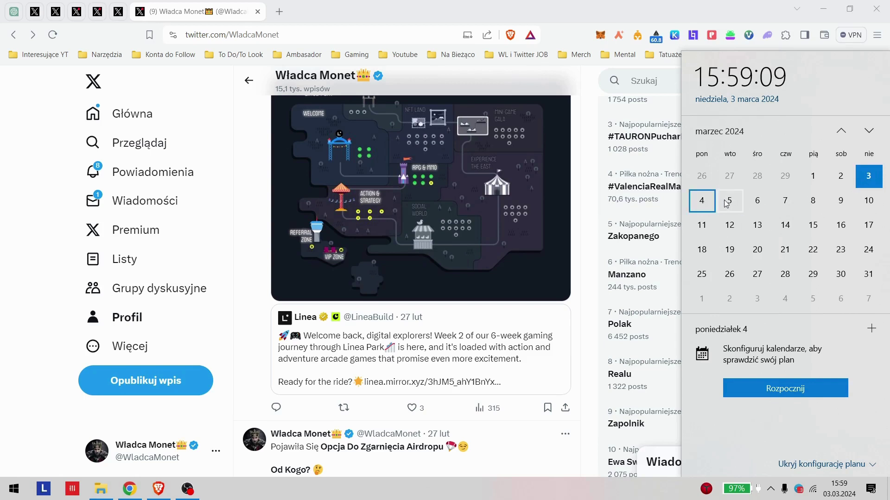
left_click(785, 202)
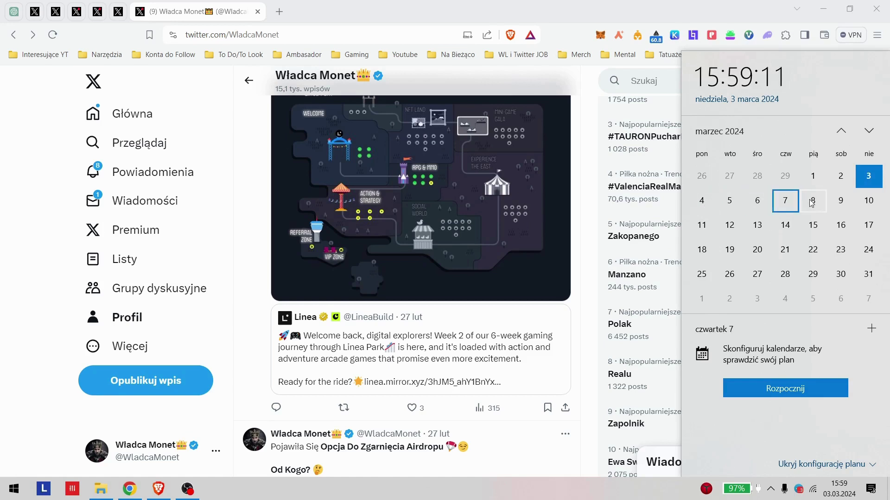
left_click(812, 202)
left_click(840, 205)
left_click(731, 202)
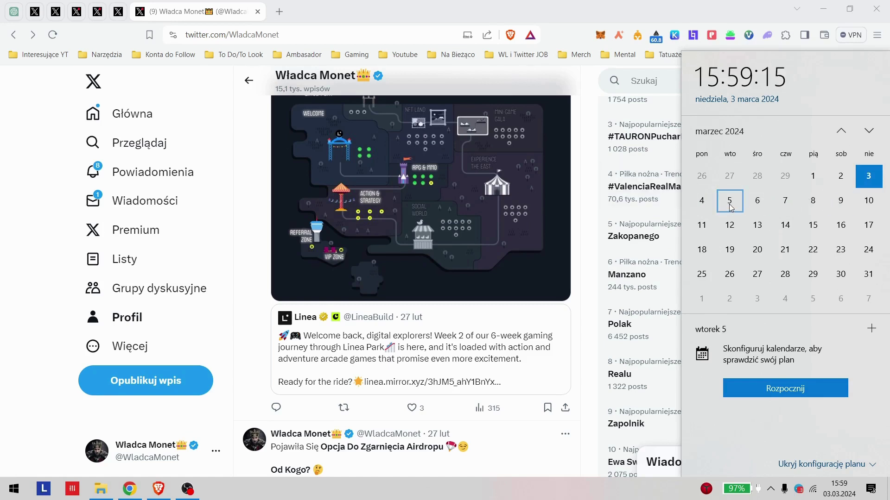
left_click(702, 226)
left_click(785, 226)
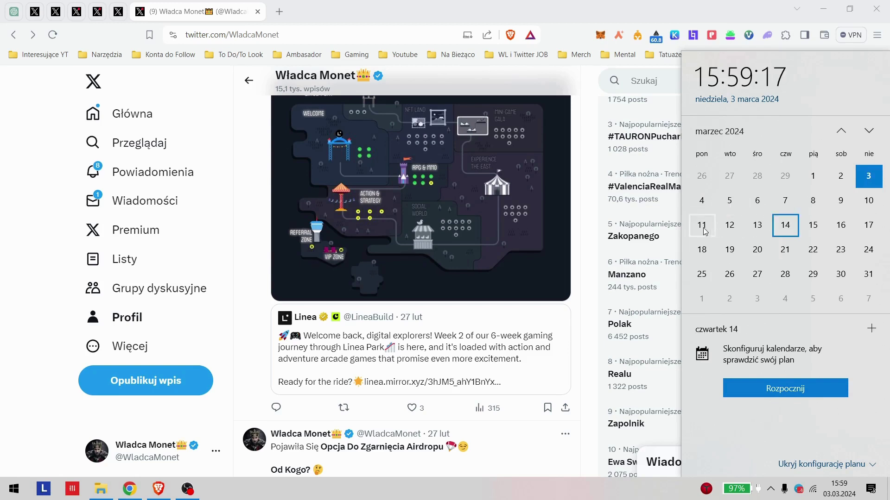
left_click(728, 226)
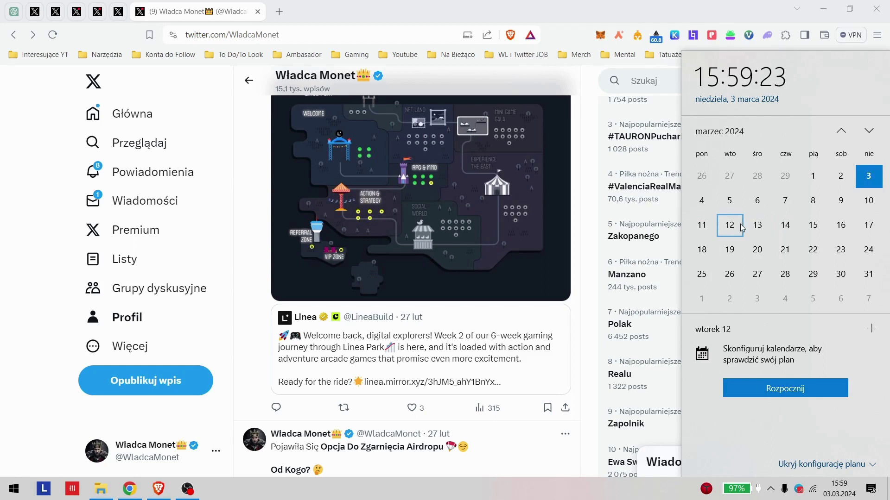
left_click(745, 227)
left_click(720, 195)
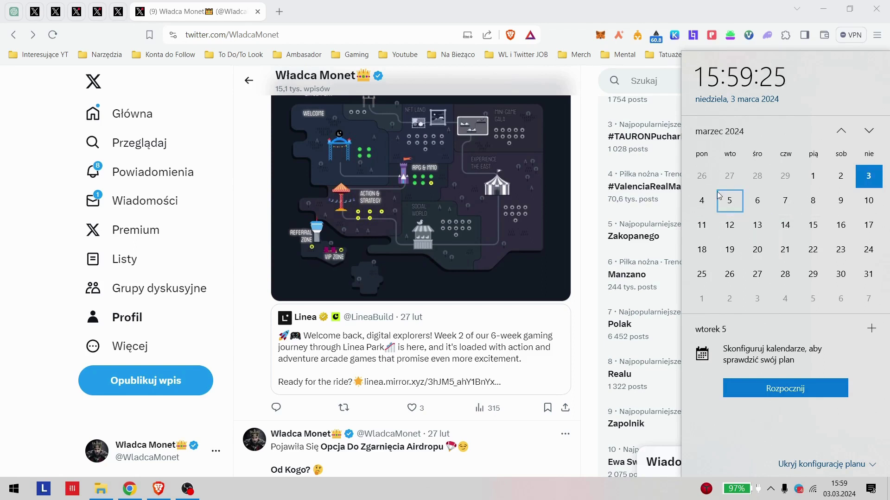
left_click(702, 201)
left_click(729, 202)
left_click(702, 201)
left_click(729, 204)
left_click(713, 201)
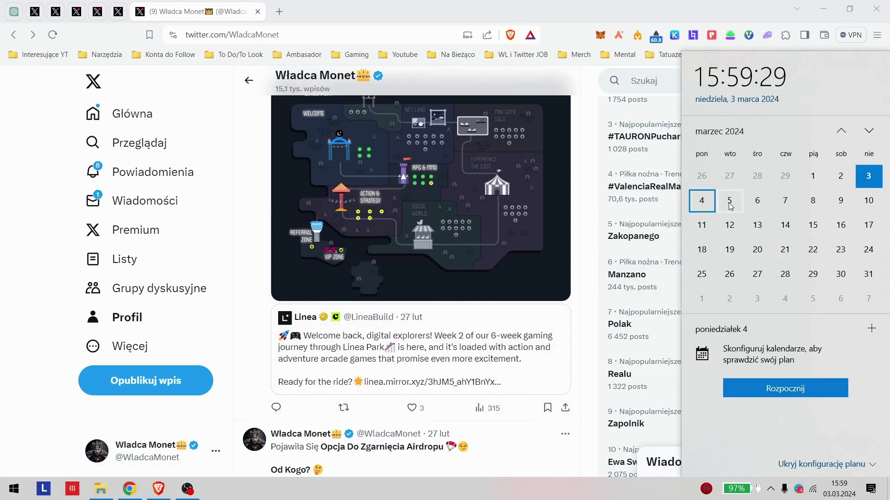
left_click(730, 202)
left_click(714, 206)
left_click(739, 202)
left_click(760, 202)
left_click(788, 202)
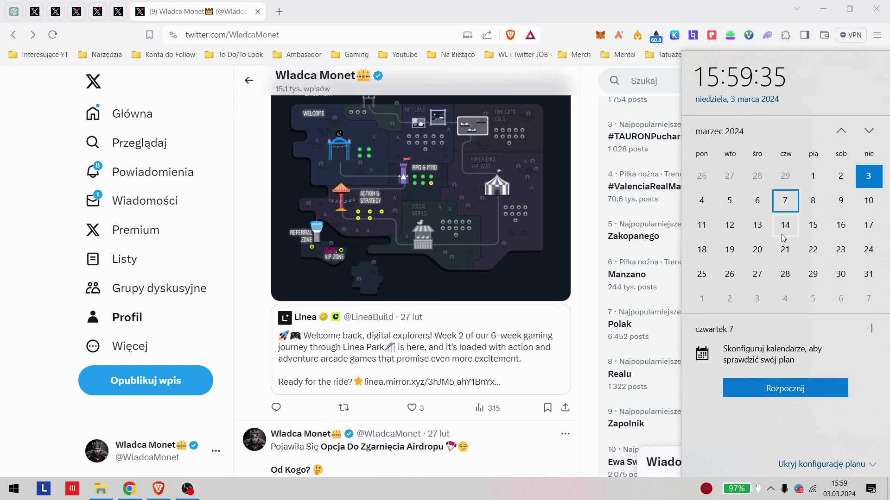
left_click(1, 237)
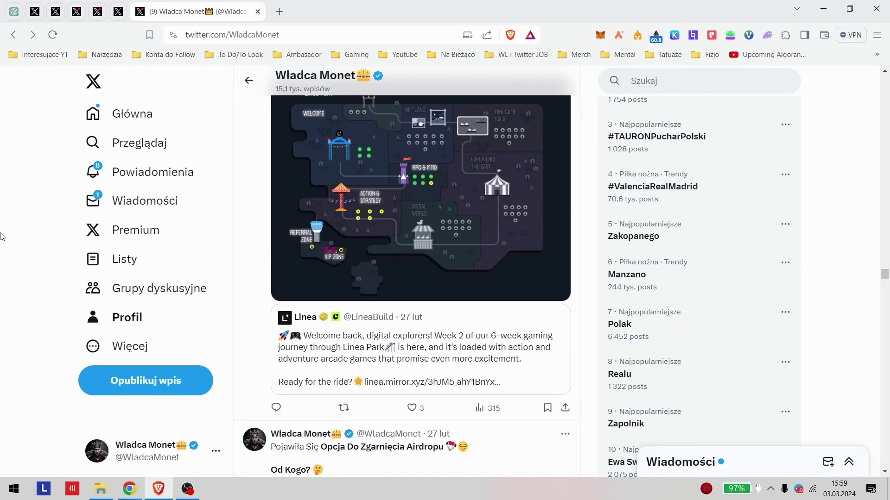
Step: Scroll the profile timeline to the Metis Season Two helmets post
scroll(528, 297, "up", 8)
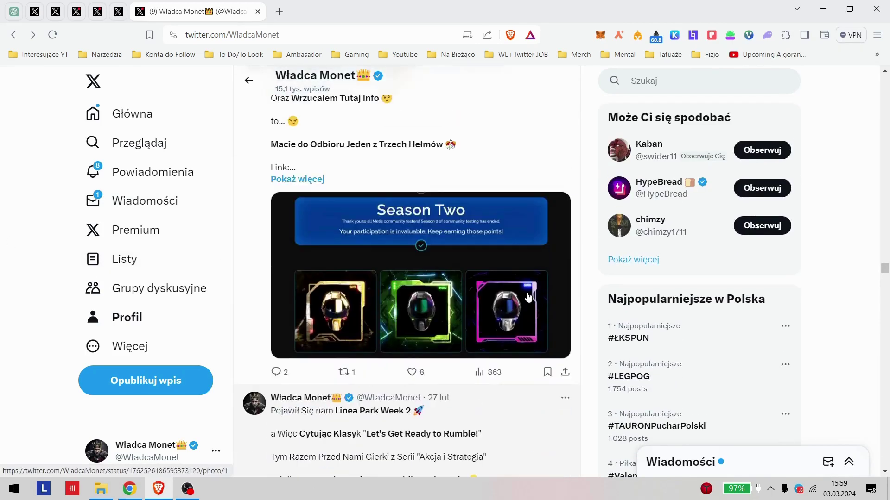
scroll(529, 297, "up", 4)
scroll(528, 296, "down", 4)
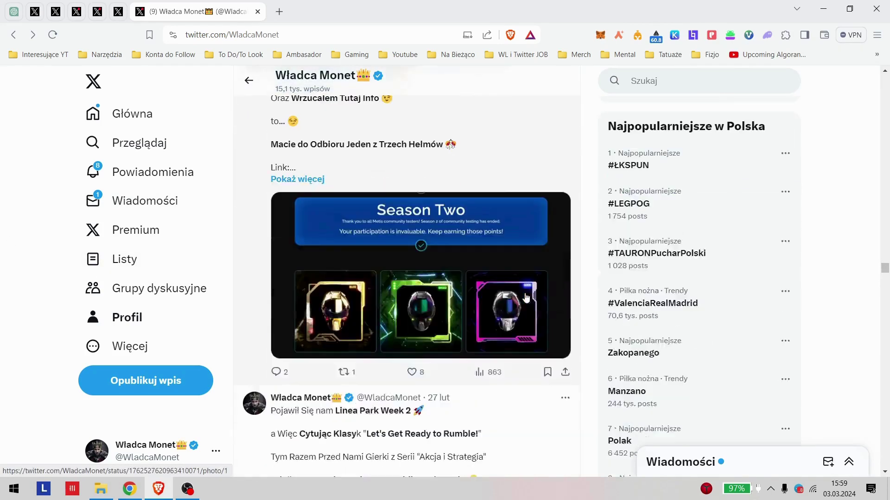
scroll(481, 193, "down", 8)
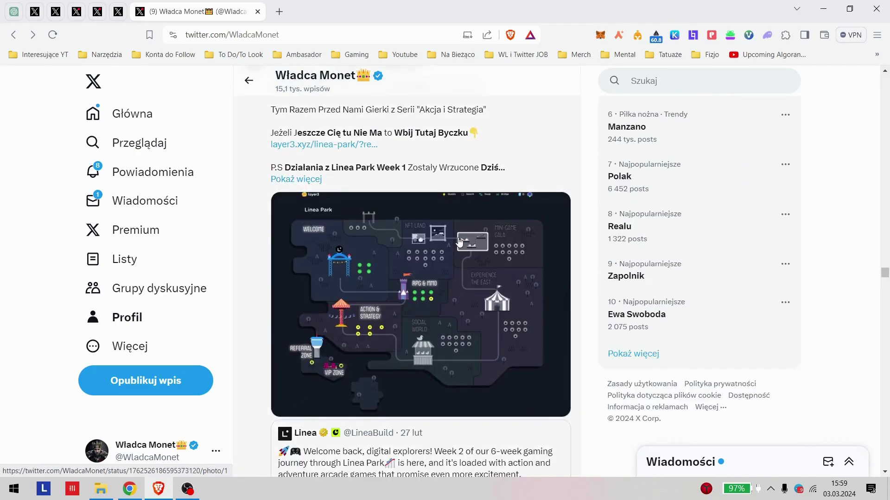
scroll(459, 242, "up", 6)
scroll(431, 264, "down", 8)
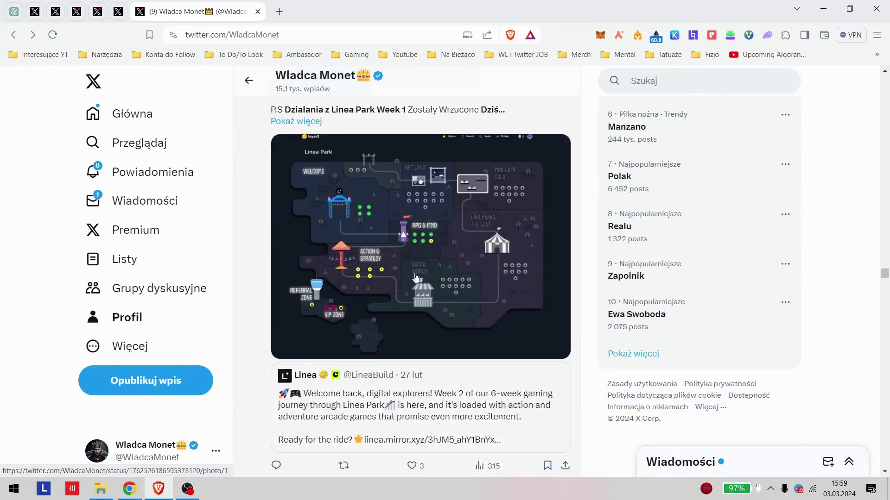
scroll(440, 265, "up", 6)
scroll(464, 252, "down", 1)
Step: Open the Metis Season Two post, read it through, and return to the timeline
left_click(474, 254)
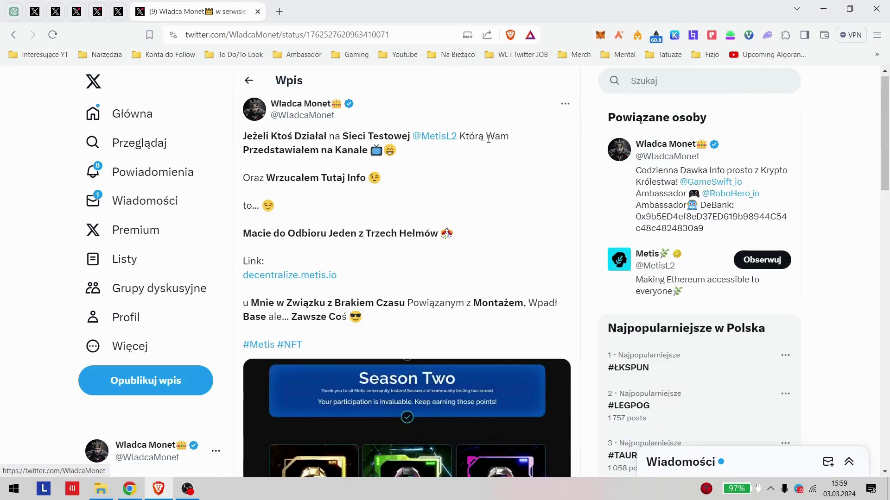
scroll(427, 165, "down", 4)
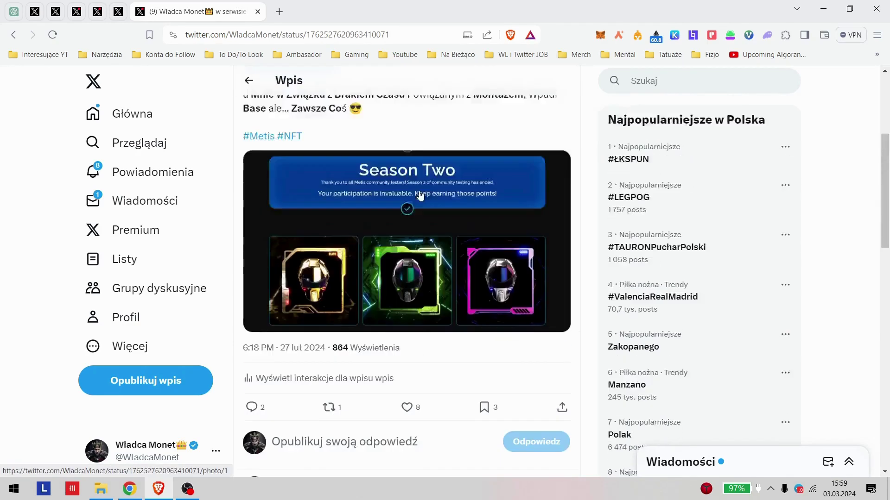
scroll(393, 232, "up", 3)
scroll(365, 290, "down", 2)
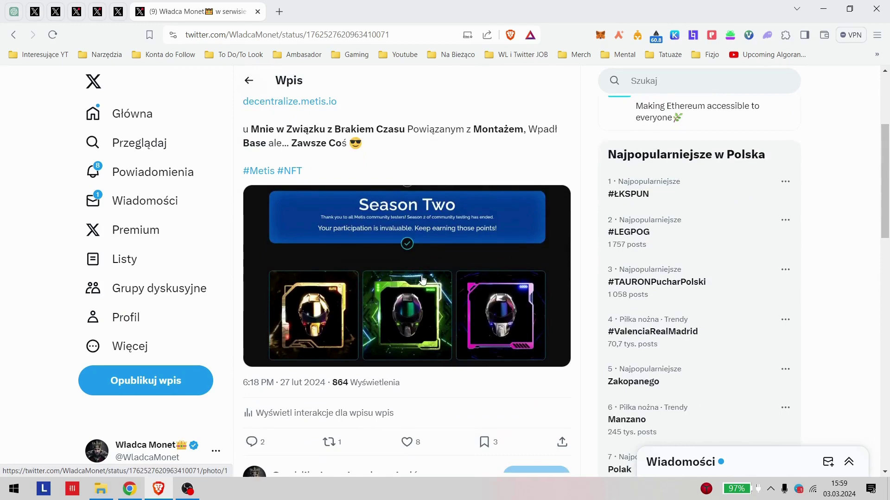
scroll(421, 278, "up", 2)
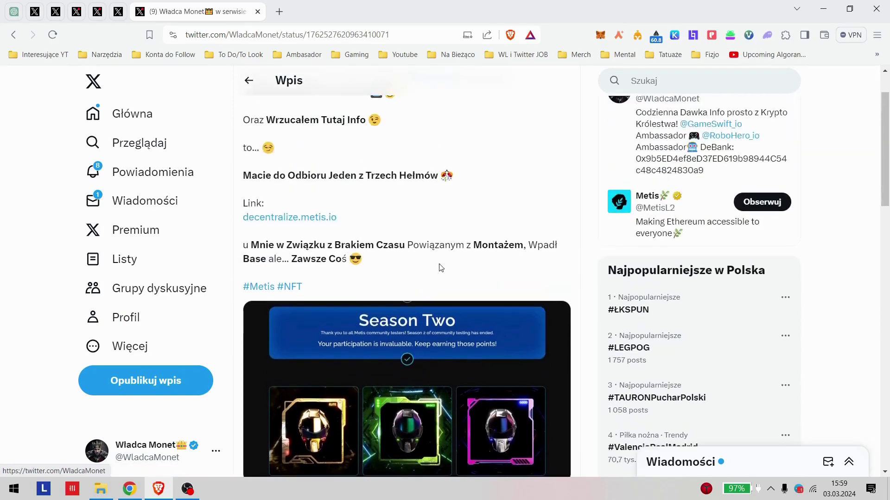
scroll(435, 271, "down", 2)
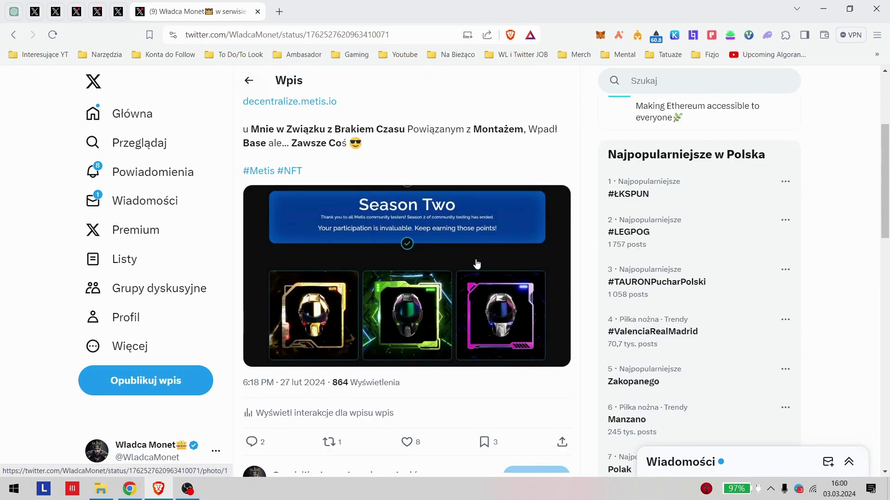
key("alt+Left")
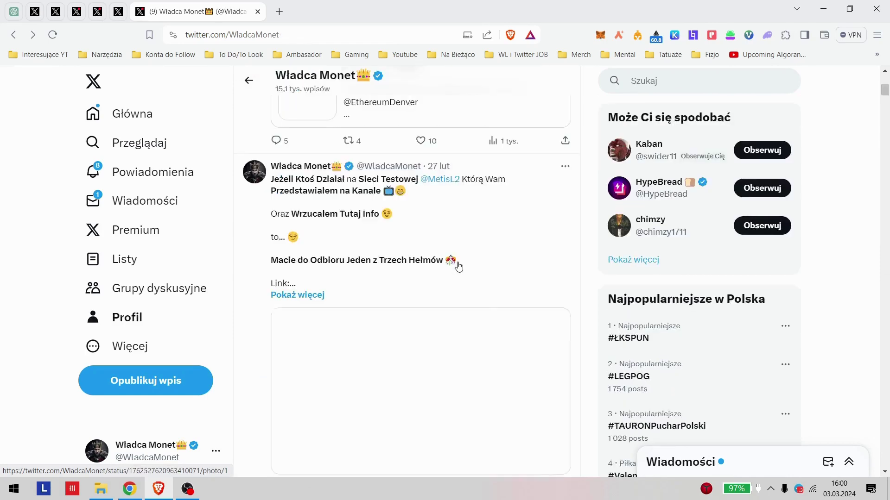
Step: Scroll the profile up and open the Base Hunt post on its own page
scroll(458, 265, "down", 1)
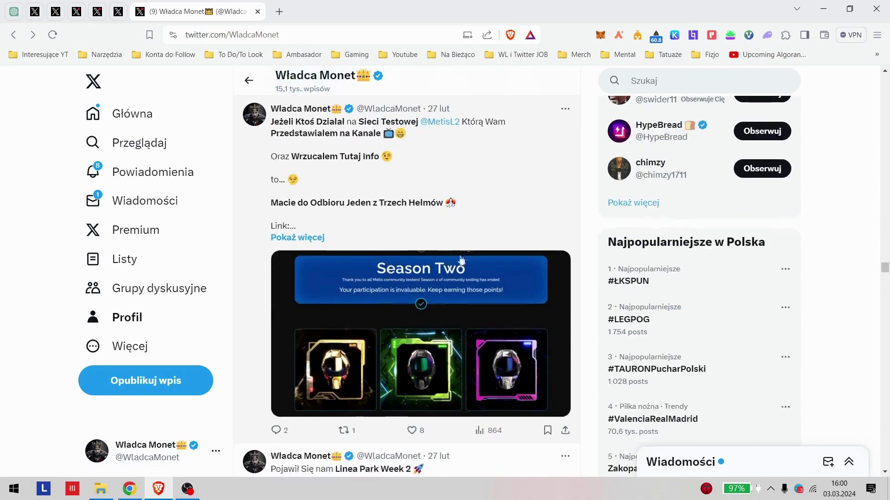
scroll(454, 283, "up", 1)
scroll(454, 283, "down", 2)
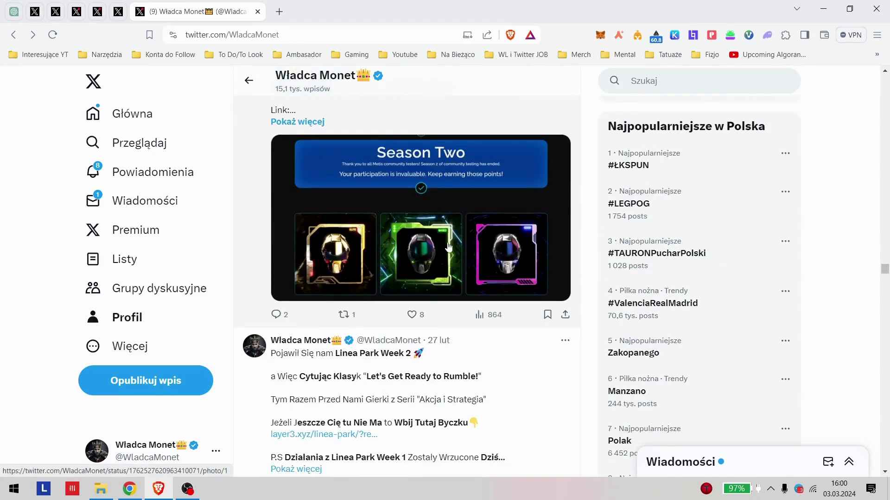
scroll(459, 268, "up", 3)
scroll(487, 284, "down", 2)
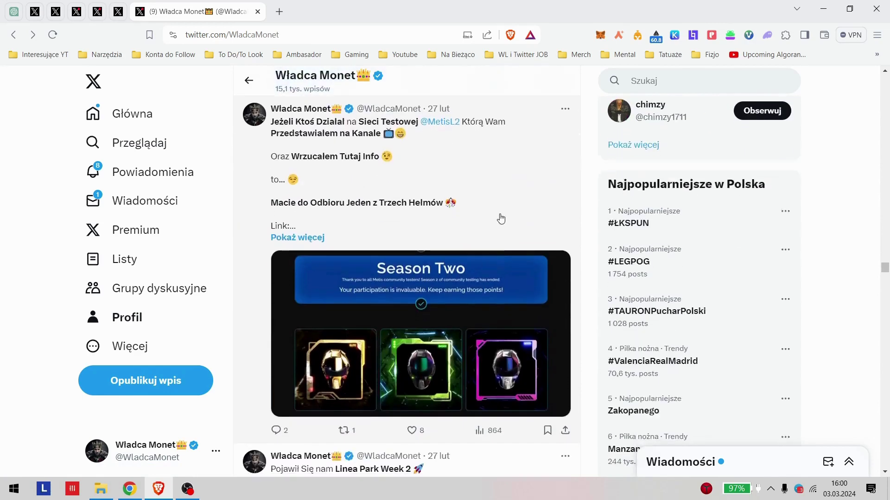
scroll(496, 202, "up", 2)
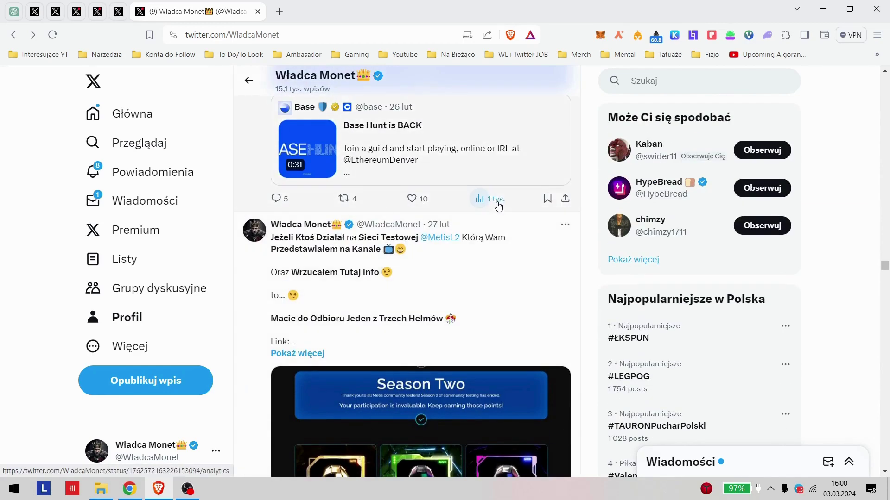
scroll(457, 255, "up", 7)
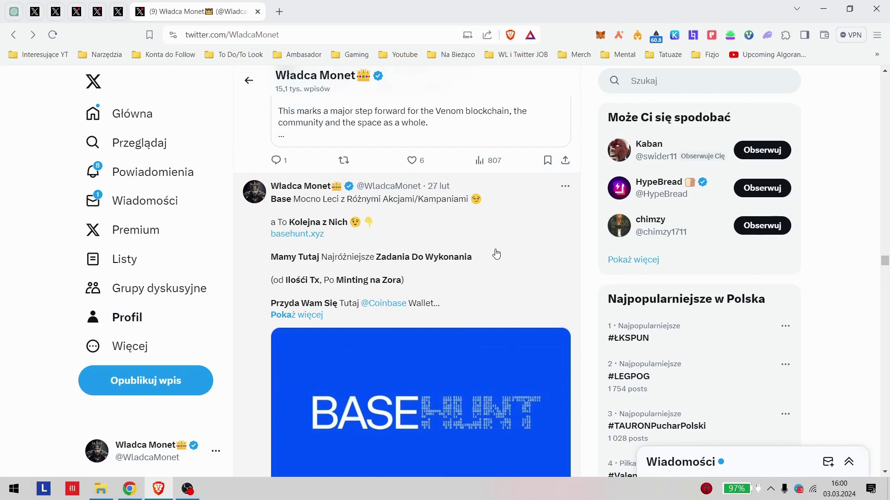
scroll(497, 254, "down", 10)
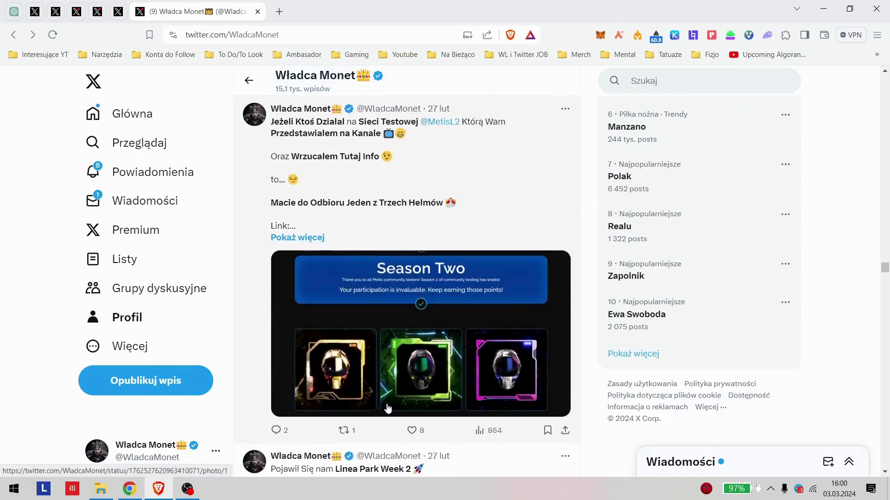
scroll(363, 276, "up", 5)
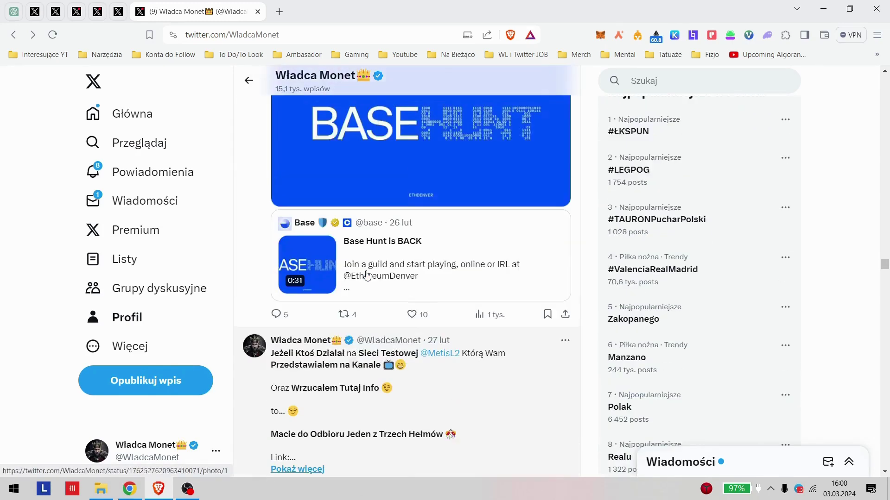
scroll(369, 275, "up", 4)
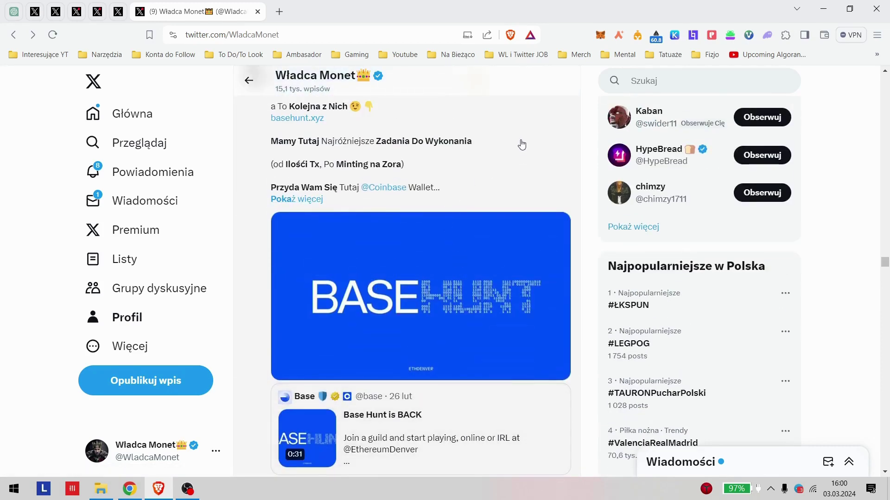
left_click(520, 144)
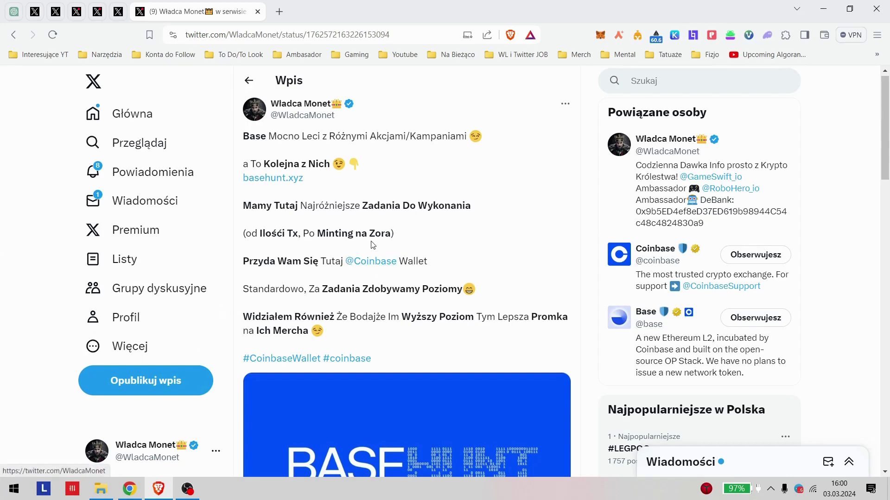
Step: Select the basehunt.xyz link in the post and bring Chrome forward
scroll(394, 128, "down", 1)
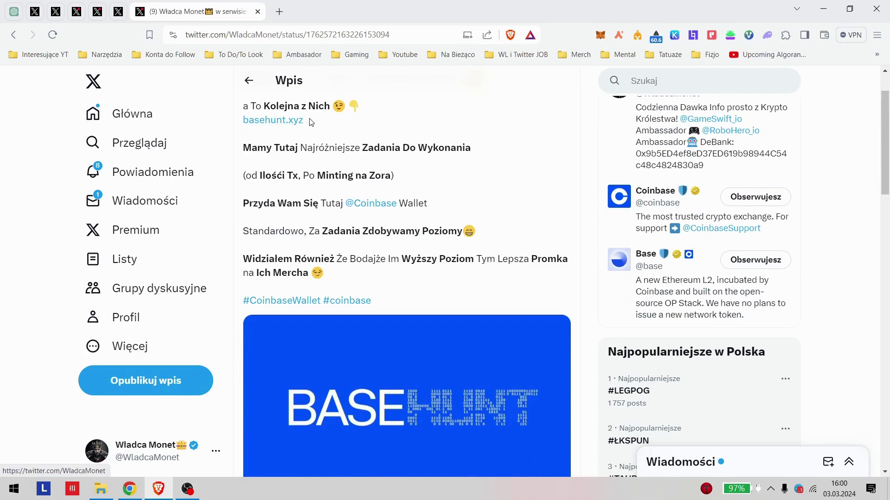
left_click_drag(309, 122, 243, 132)
key("ctrl+c")
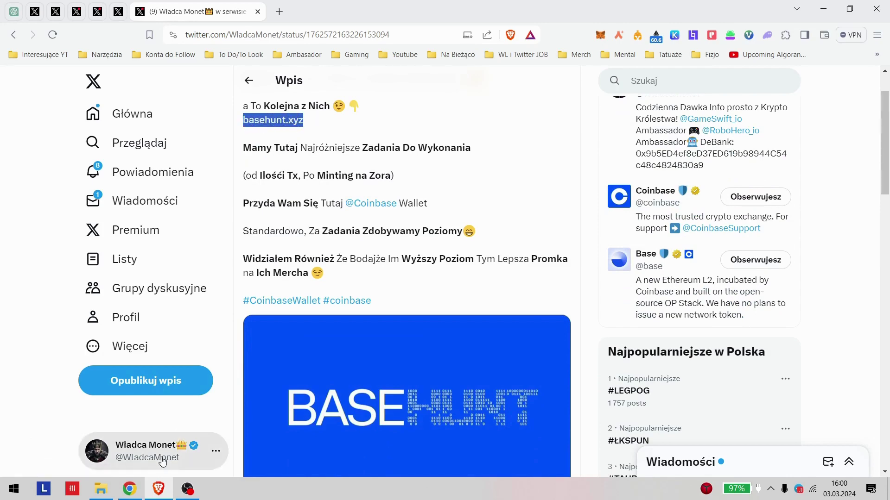
left_click(129, 489)
Step: Load the pasted basehunt.xyz link in Chrome, then scroll to the Twitter post's replies
left_click(277, 44)
key("ctrl+v")
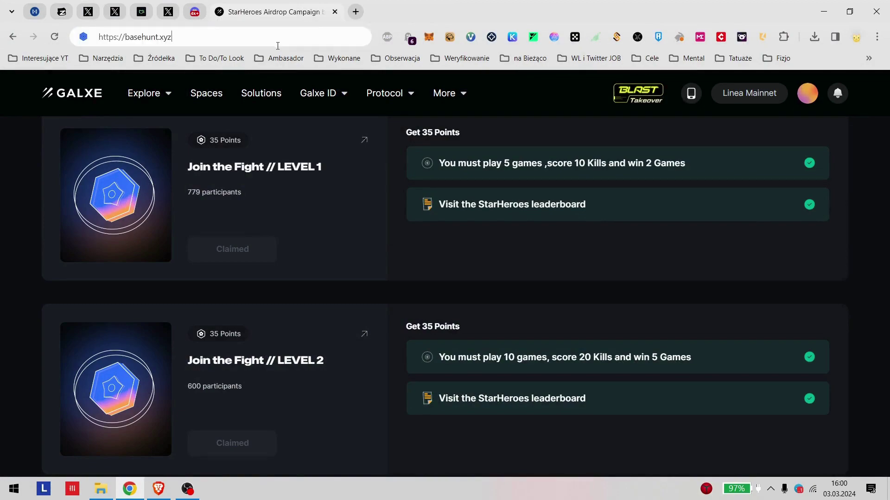
key("Return")
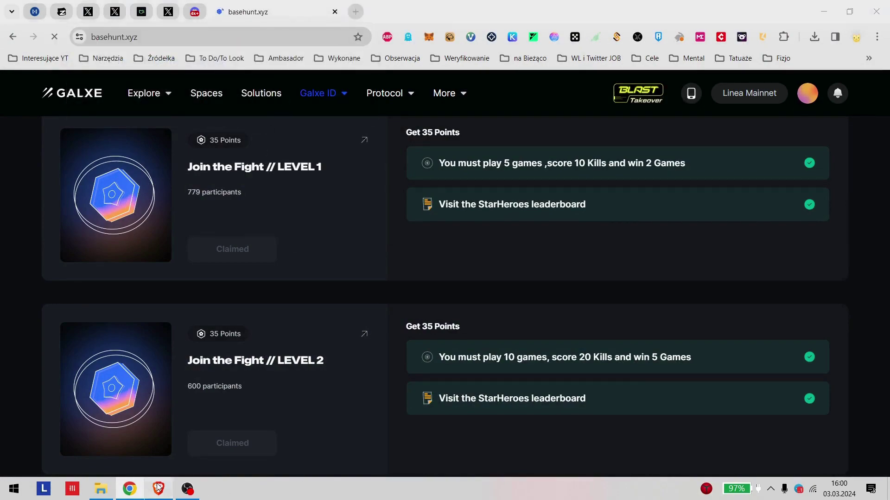
left_click(158, 487)
scroll(401, 291, "down", 10)
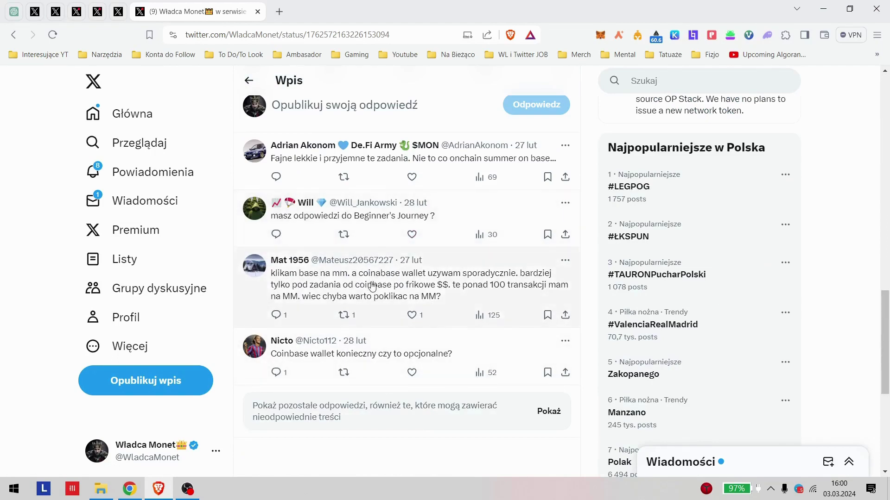
Step: Open two Coinbase Wallet replies under the Base Hunt post in turn, then switch to Chrome
left_click(373, 290)
scroll(376, 290, "down", 2)
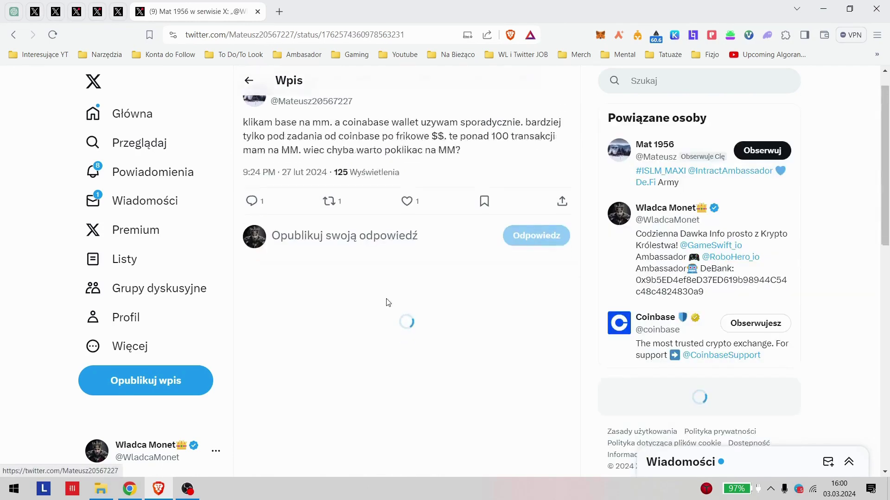
key("alt+Left")
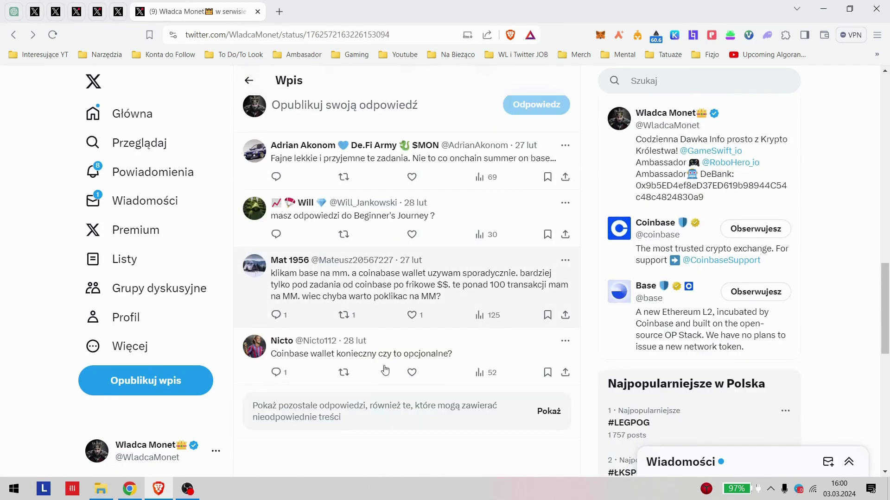
left_click(387, 381)
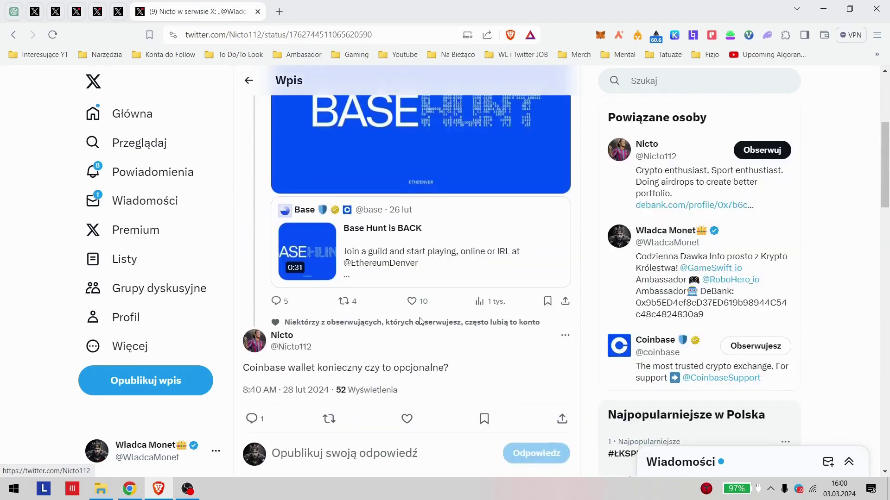
key("alt+Left")
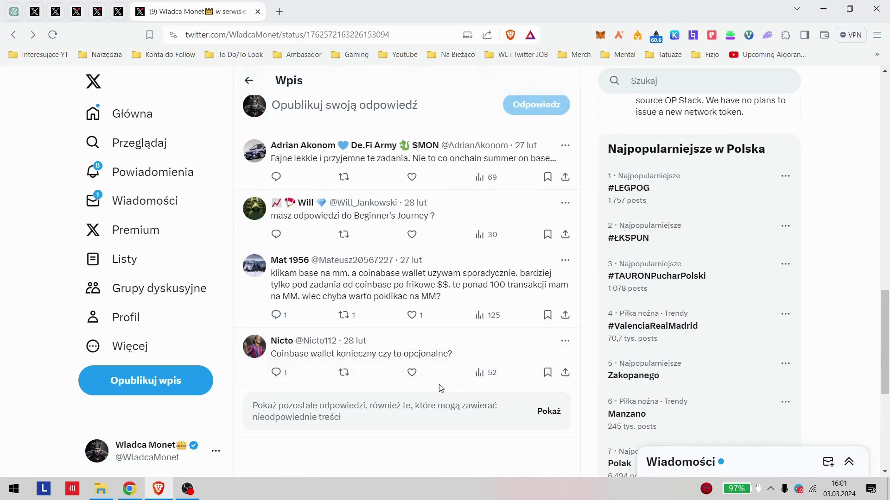
left_click(129, 489)
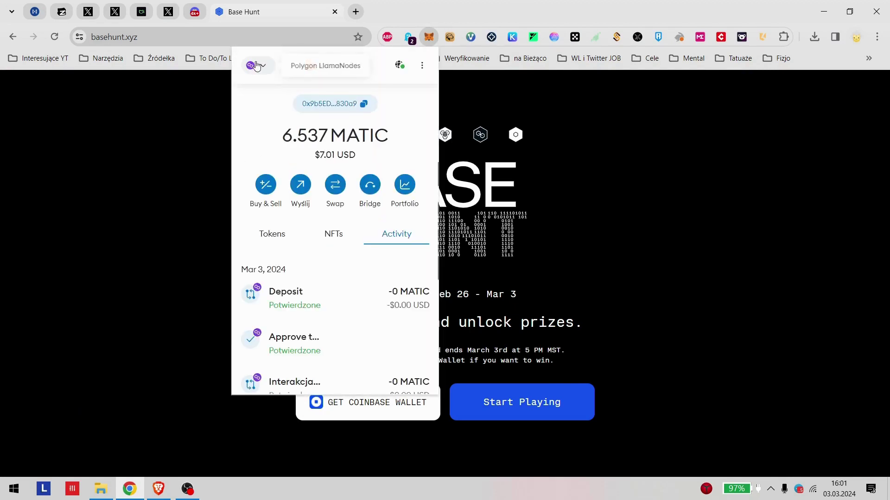
Step: Switch the MetaMask wallet to the Base network and close the popup
left_click(257, 65)
type("base")
left_click(305, 141)
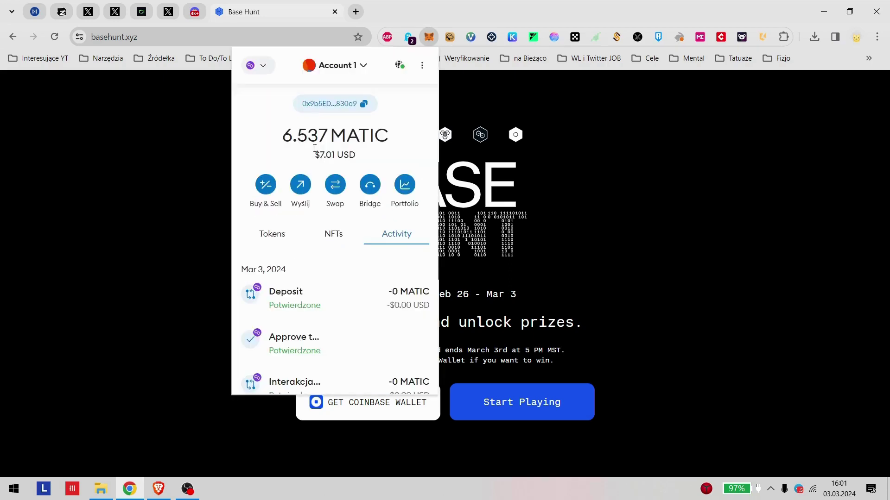
left_click(674, 215)
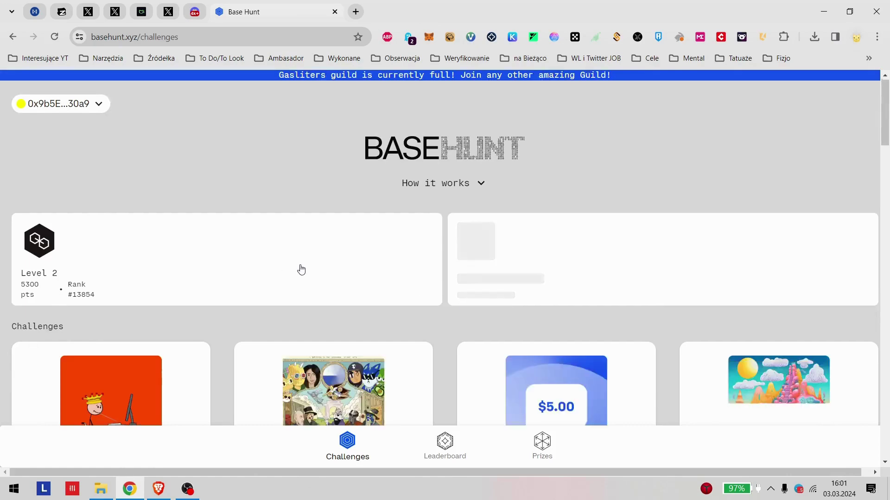
Step: Claim the 1000 Daily Challenge points on the Congratulations card
scroll(301, 270, "down", 5)
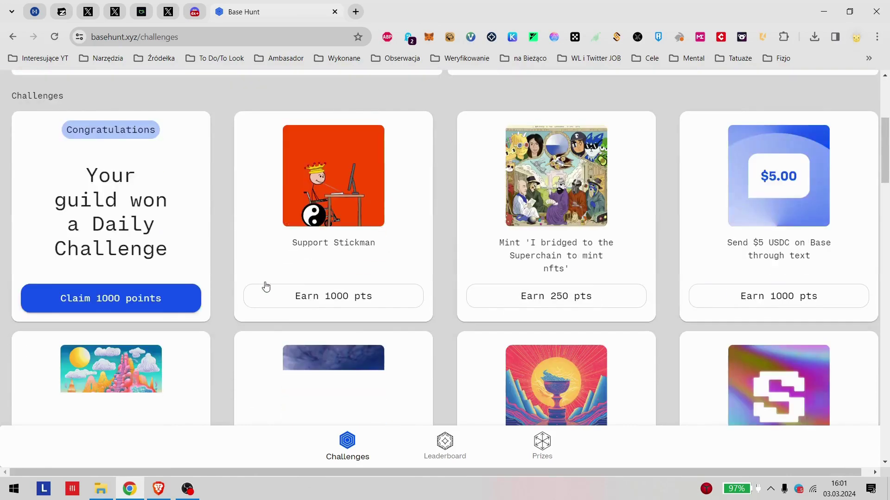
left_click(115, 297)
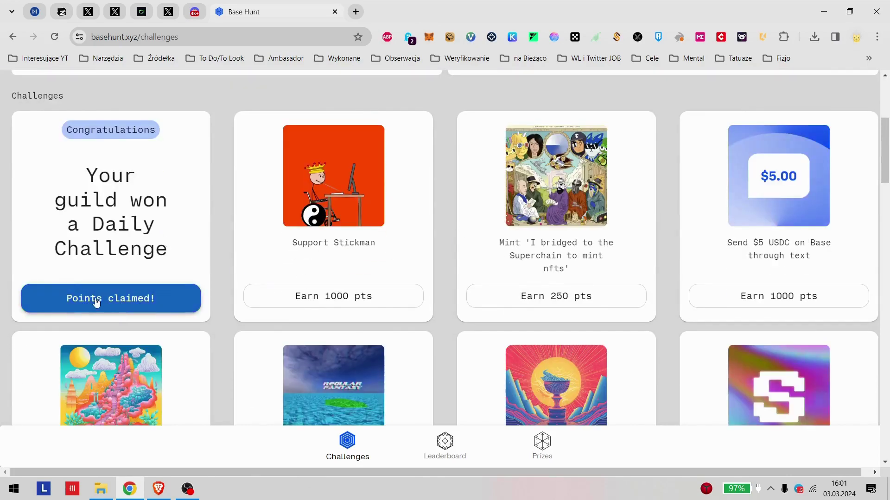
scroll(441, 263, "up", 1)
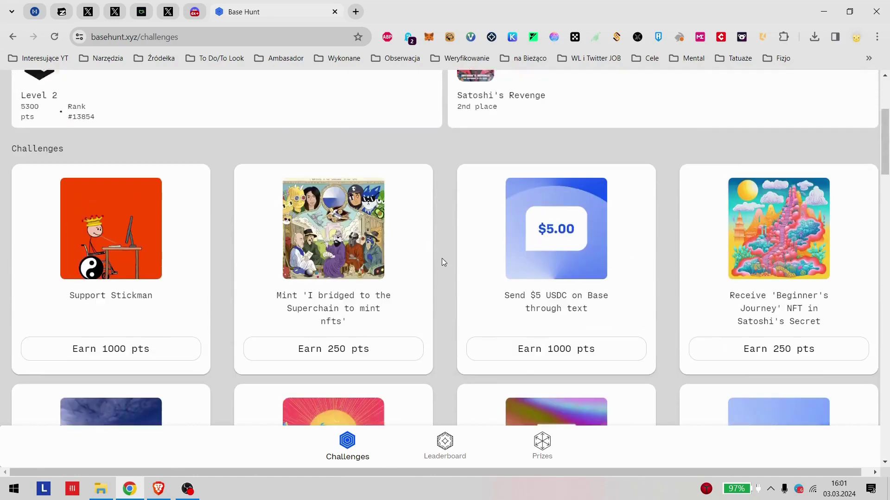
scroll(444, 262, "up", 4)
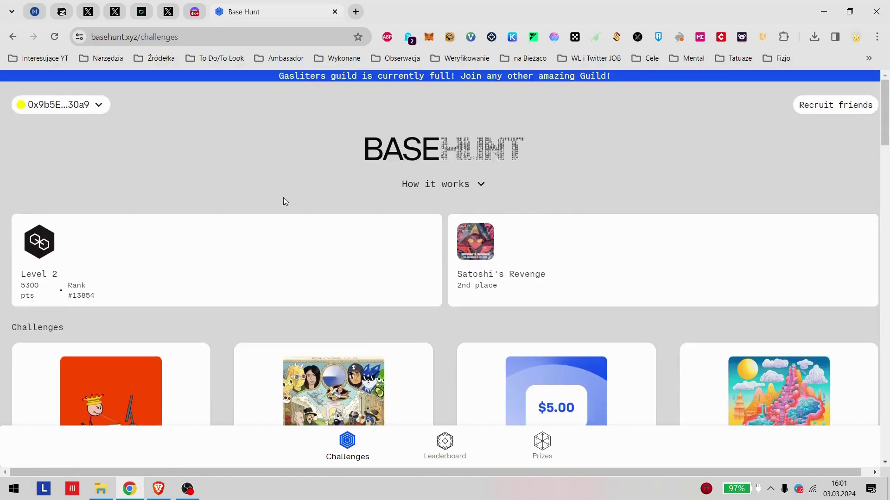
left_click(831, 109)
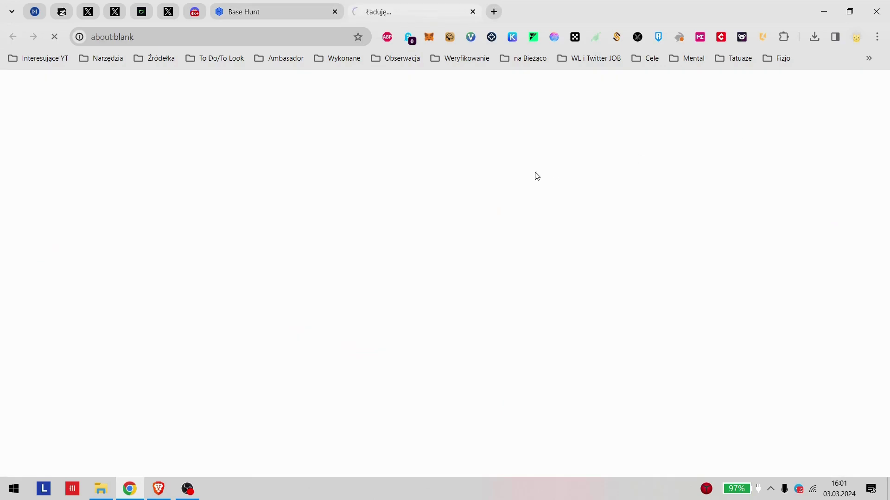
left_click(291, 9)
left_click(408, 11)
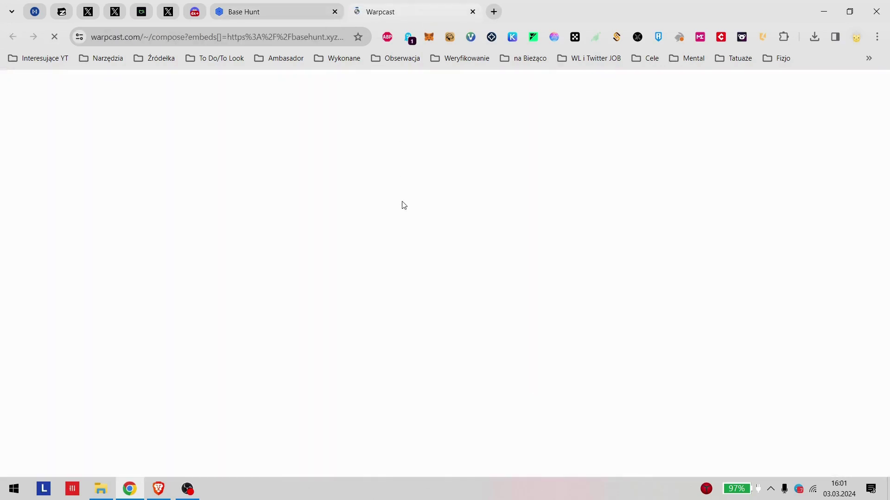
left_click(171, 491)
left_click(171, 490)
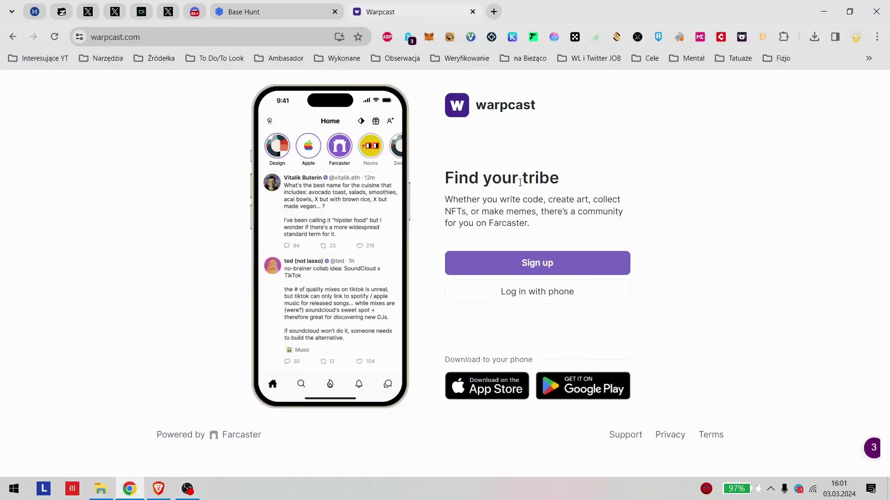
left_click(472, 11)
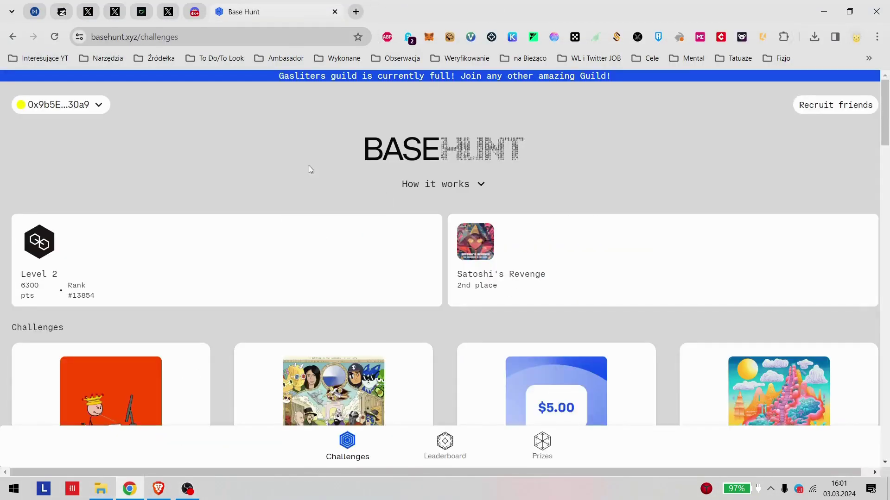
Step: Open the Smart Wallet Early Adopter challenge and follow its 'Come find a builder and onboard' link
scroll(338, 225, "down", 6)
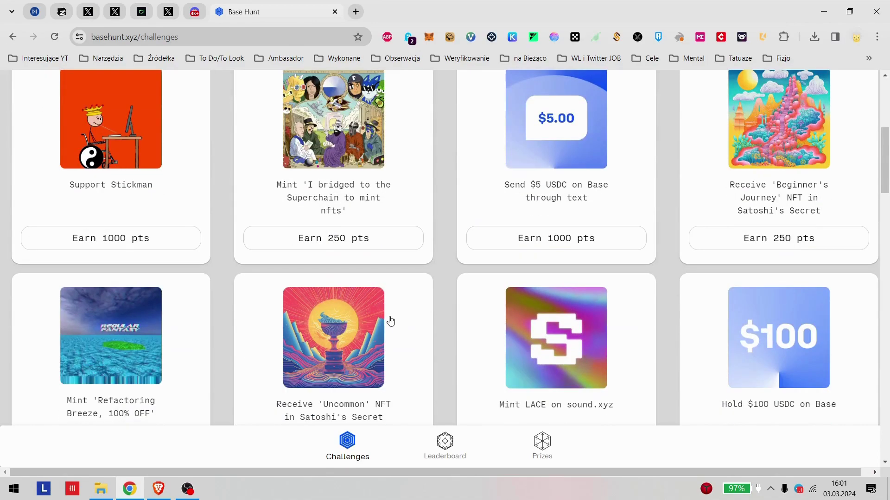
scroll(488, 298, "down", 7)
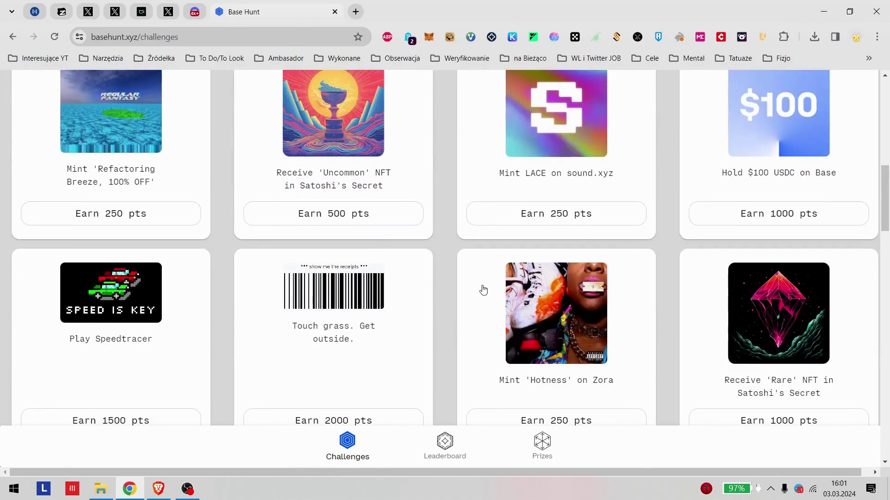
scroll(515, 355, "down", 3)
scroll(496, 332, "down", 12)
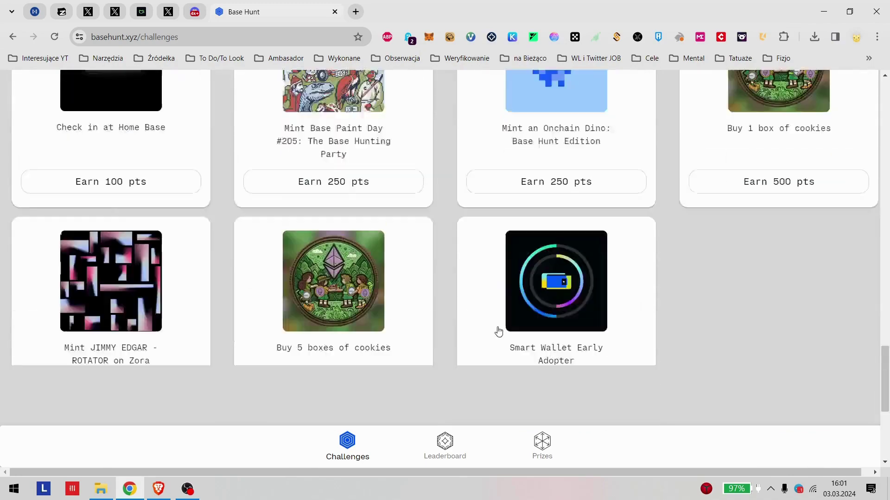
scroll(415, 317, "up", 5)
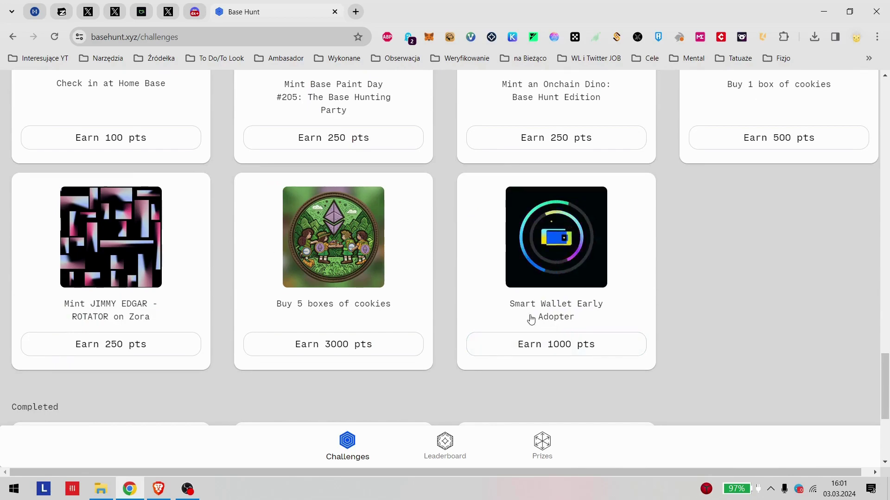
left_click(566, 313)
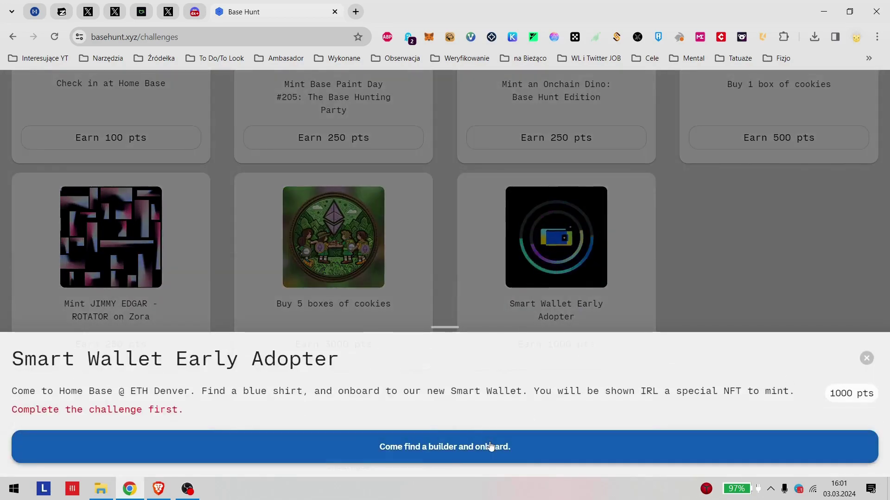
left_click(513, 447)
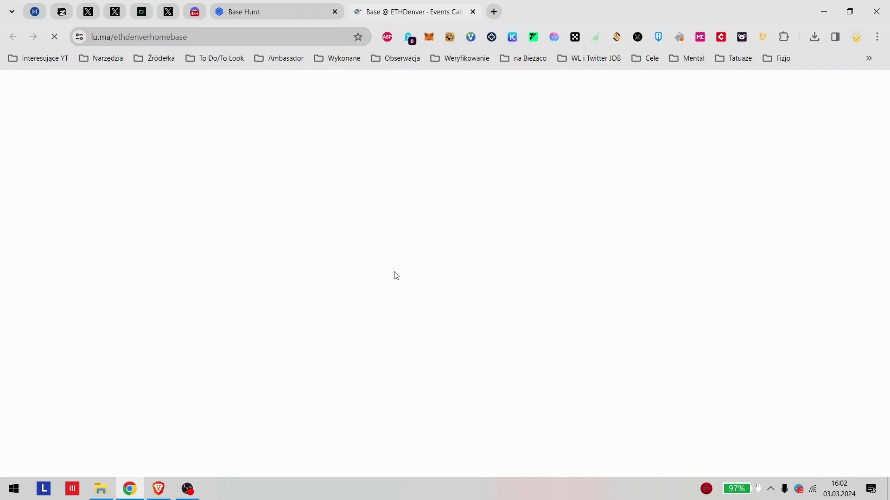
Step: Scroll through the Base @ ETHDenver past events, close that tab, and dismiss the challenge details
scroll(294, 161, "down", 4)
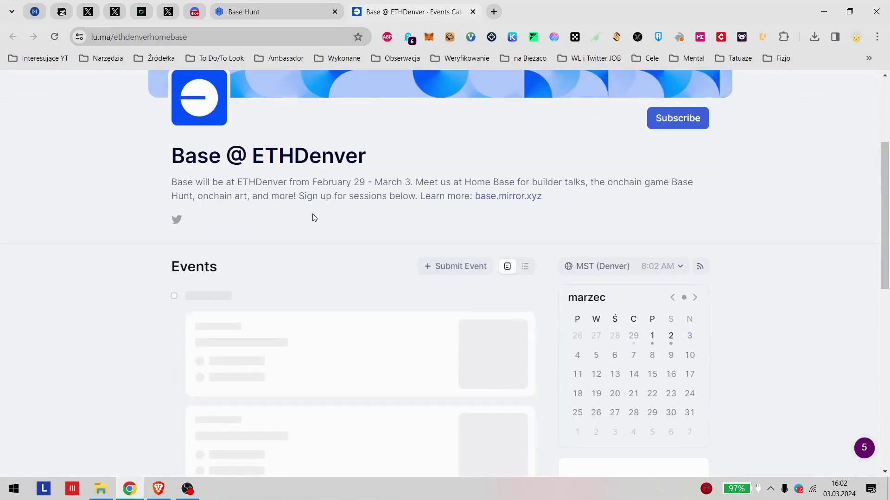
scroll(278, 210, "down", 3)
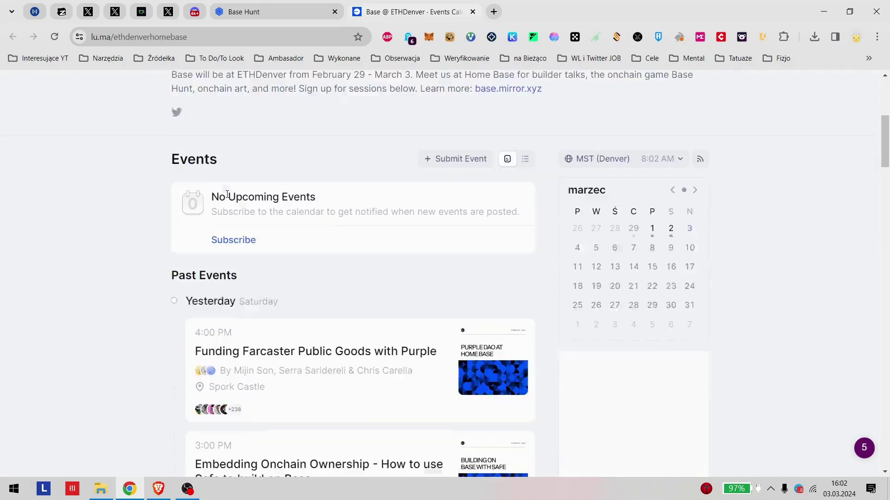
scroll(301, 206, "down", 5)
scroll(300, 219, "up", 3)
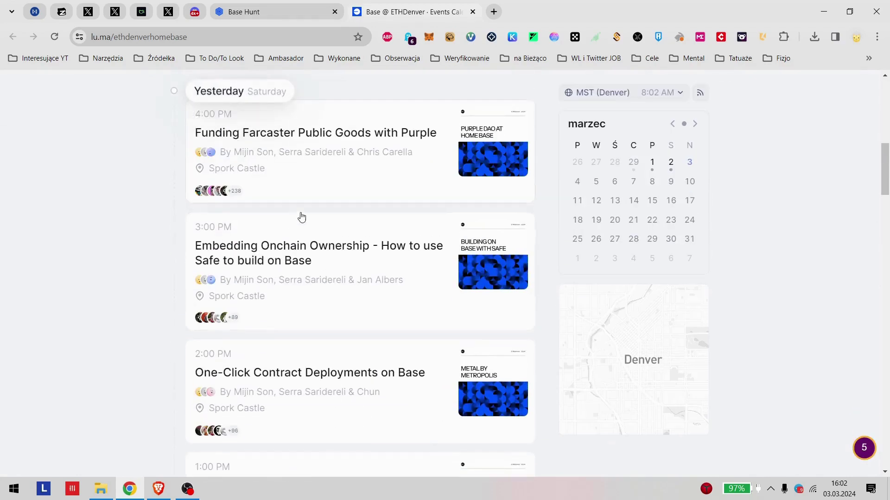
scroll(323, 265, "down", 10)
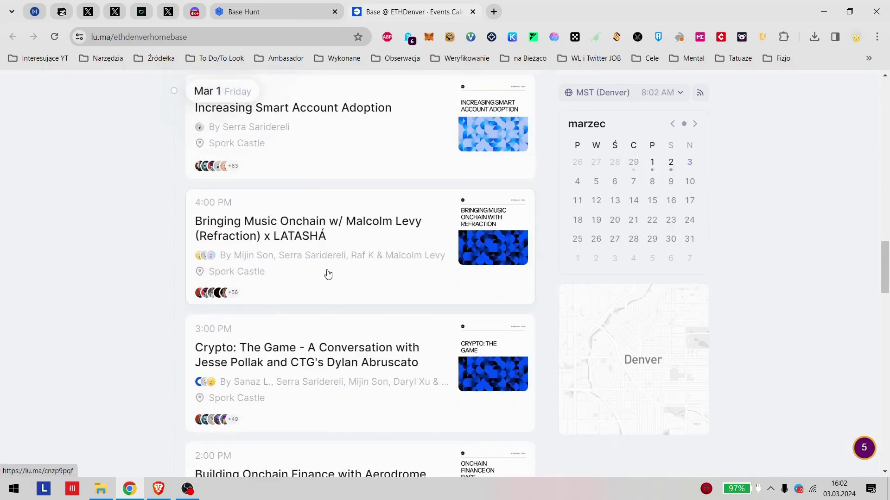
scroll(328, 272, "down", 5)
scroll(337, 265, "up", 2)
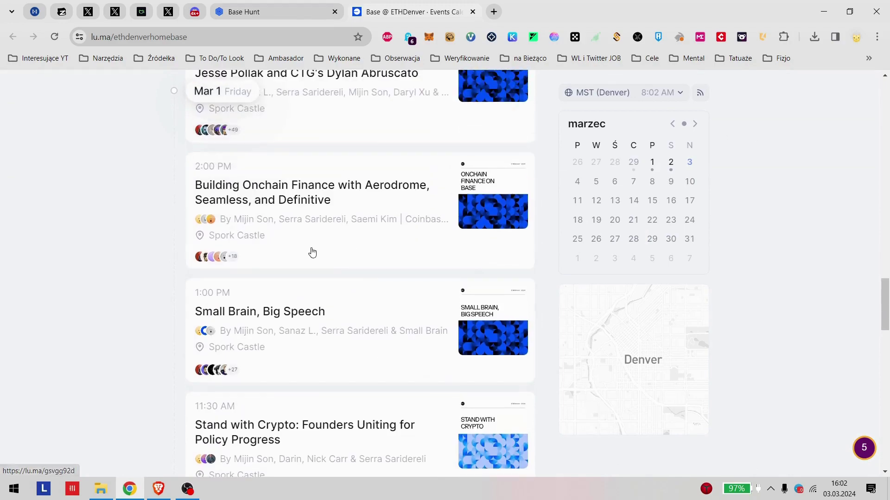
scroll(320, 222, "up", 10)
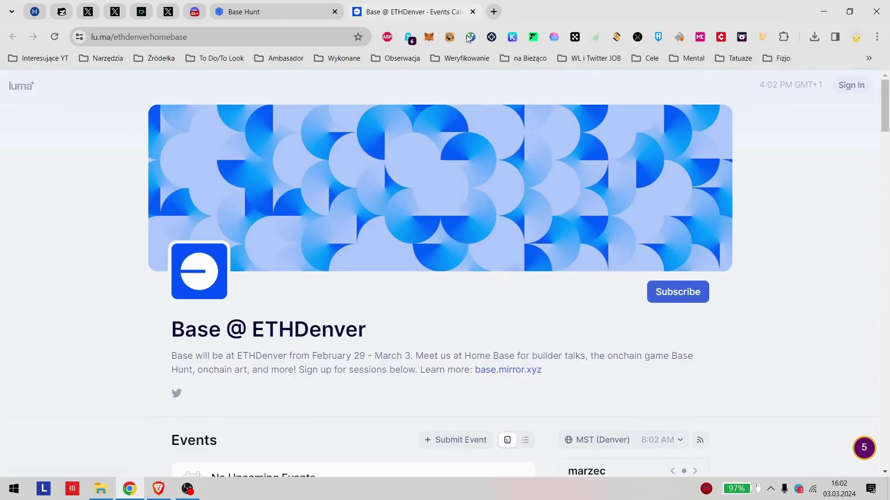
left_click(472, 12)
left_click(255, 333)
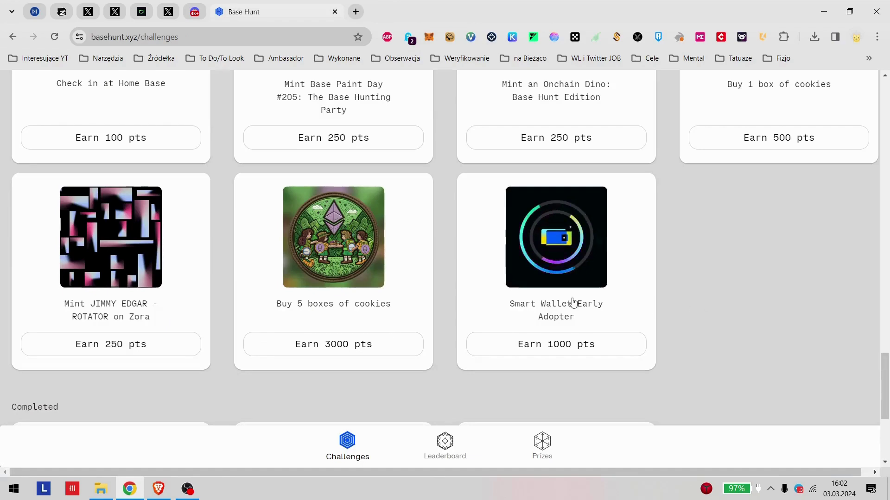
Step: Read the Smart Wallet Early Adopter challenge details, including the blue shirt sentence
left_click(604, 299)
left_click_drag(36, 391, 291, 393)
left_click(260, 405)
left_click_drag(202, 392, 783, 392)
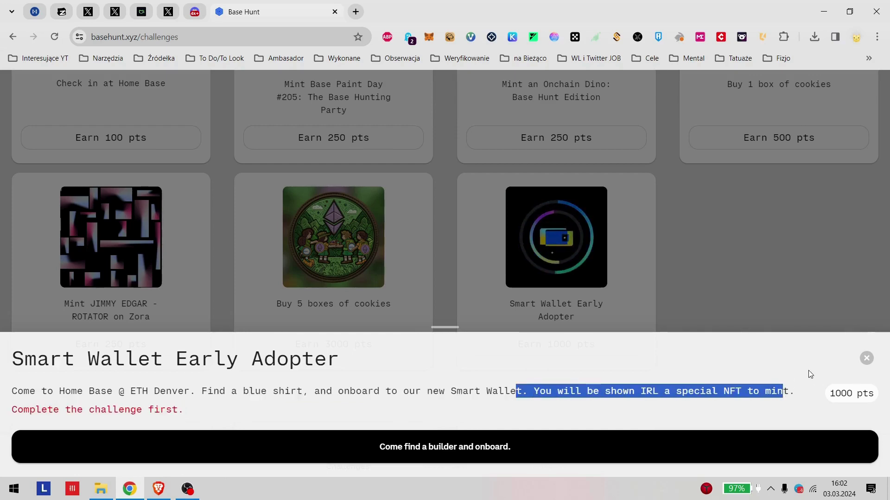
left_click(866, 359)
Step: Open the Mint 'Blue Dot' challenge and claim its points
scroll(736, 357, "up", 6)
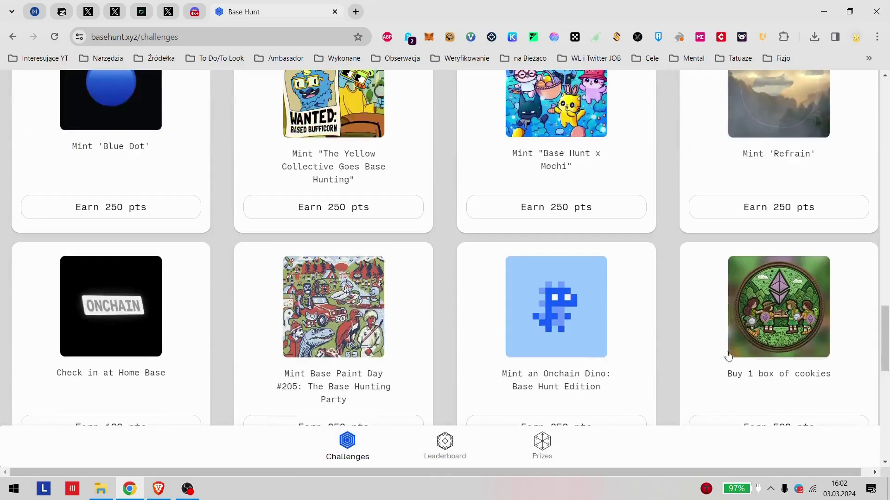
scroll(631, 313, "down", 4)
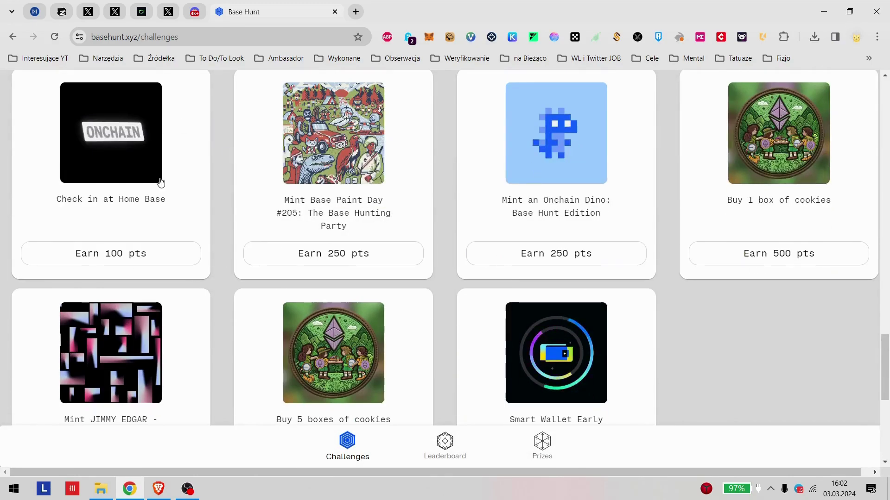
scroll(468, 304, "up", 9)
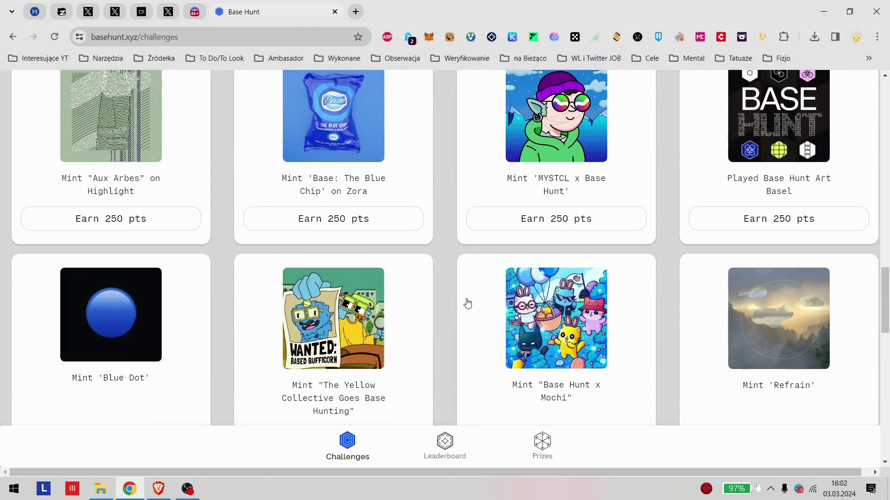
scroll(467, 304, "down", 3)
left_click(151, 281)
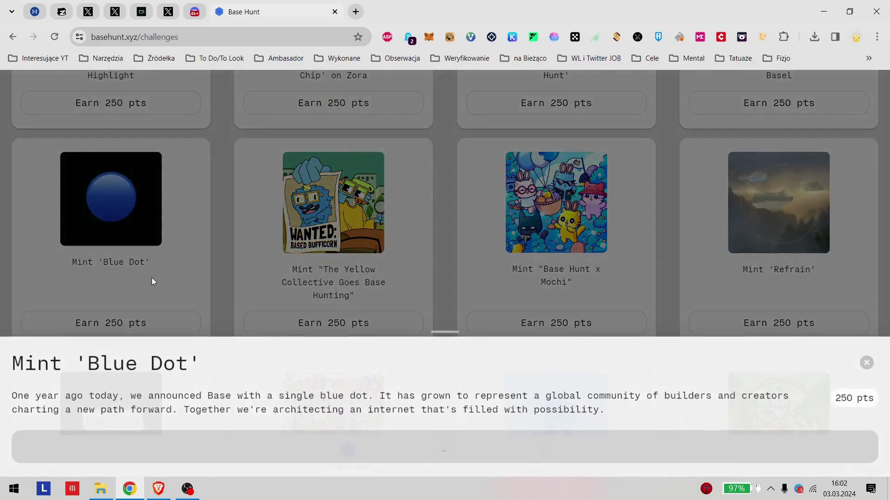
left_click(390, 437)
scroll(500, 291, "up", 4)
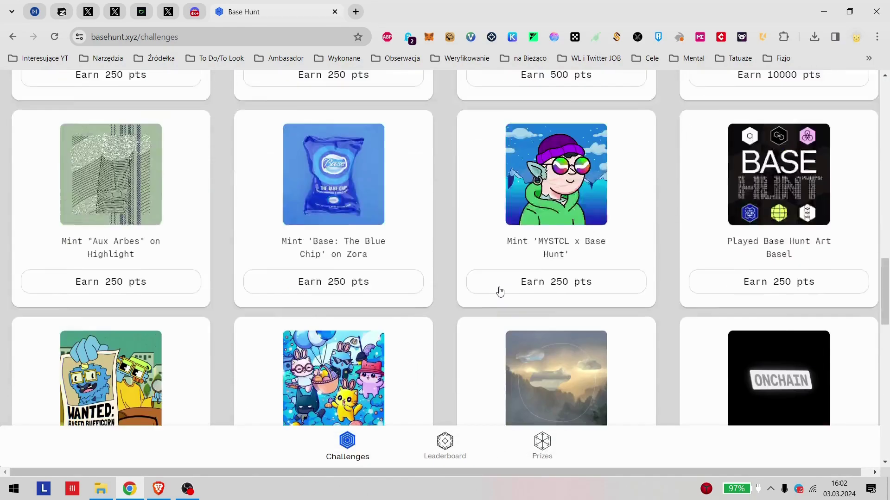
scroll(500, 297, "up", 4)
scroll(756, 288, "down", 4)
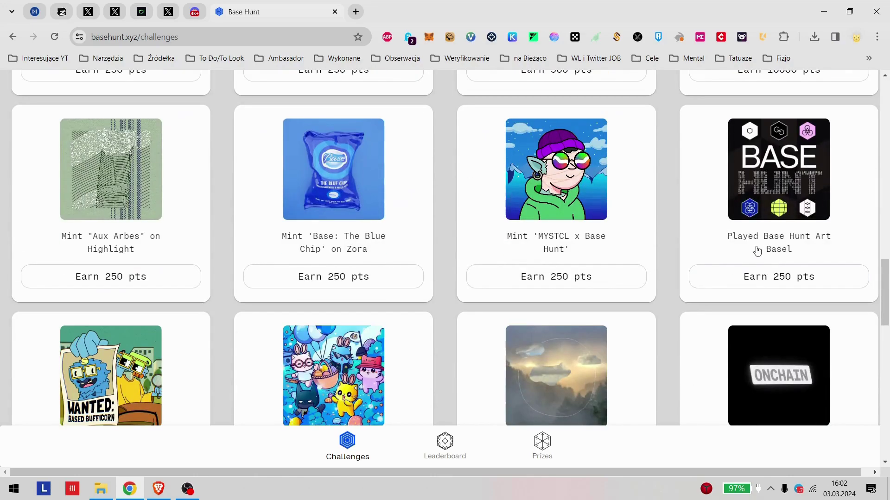
scroll(170, 192, "up", 8)
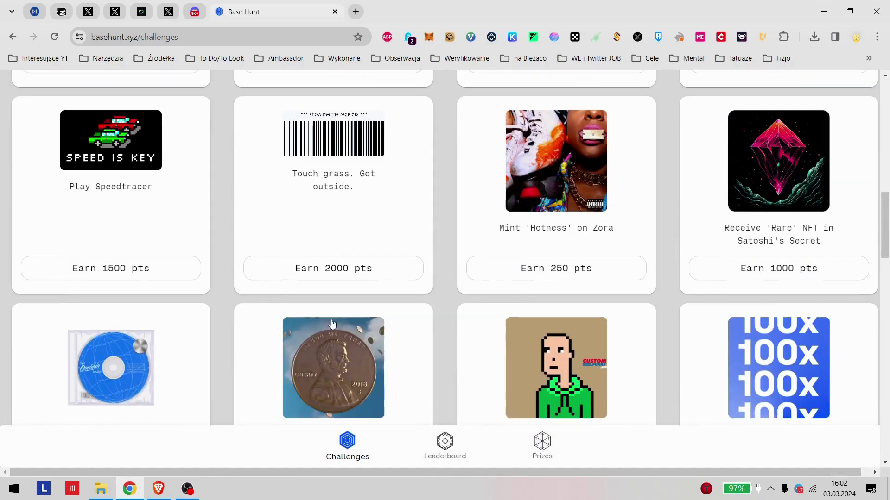
scroll(332, 323, "down", 2)
Step: Review the Mint 'Get Onchain Today' on Zora challenge details
left_click(199, 326)
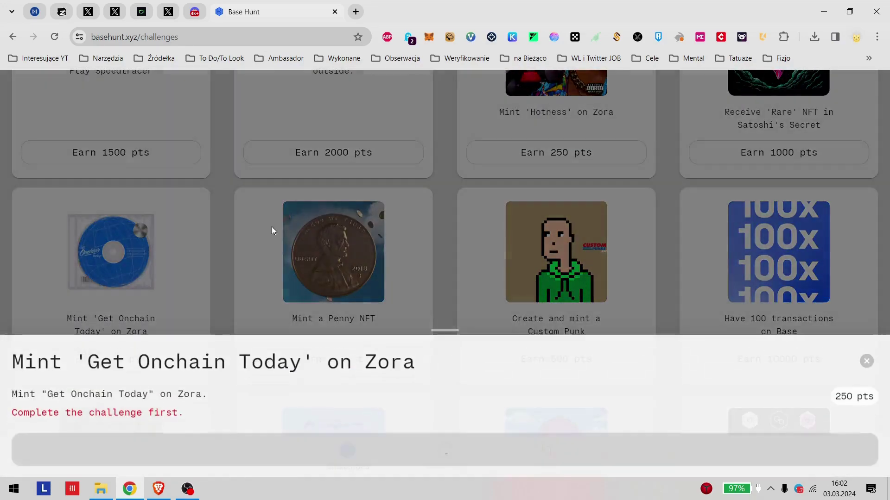
left_click(463, 212)
scroll(449, 273, "up", 10)
scroll(435, 278, "down", 10)
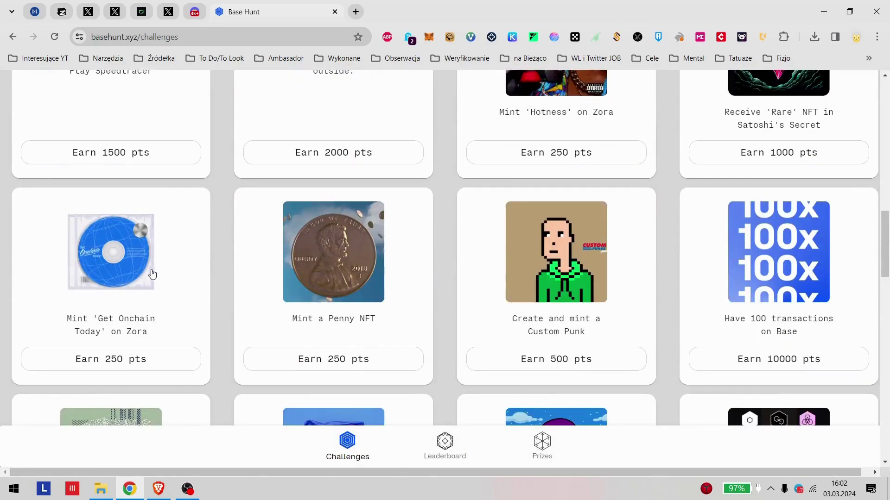
scroll(143, 340, "up", 1)
scroll(269, 348, "up", 5)
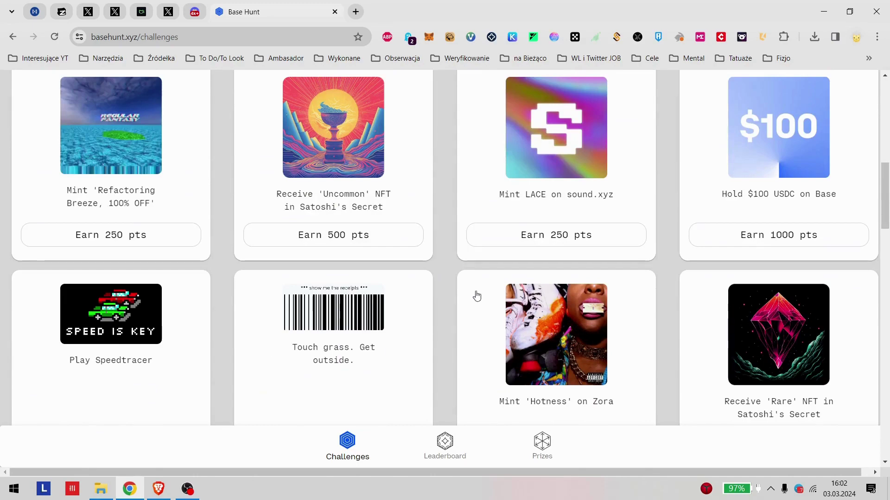
scroll(431, 294, "up", 2)
scroll(433, 314, "down", 4)
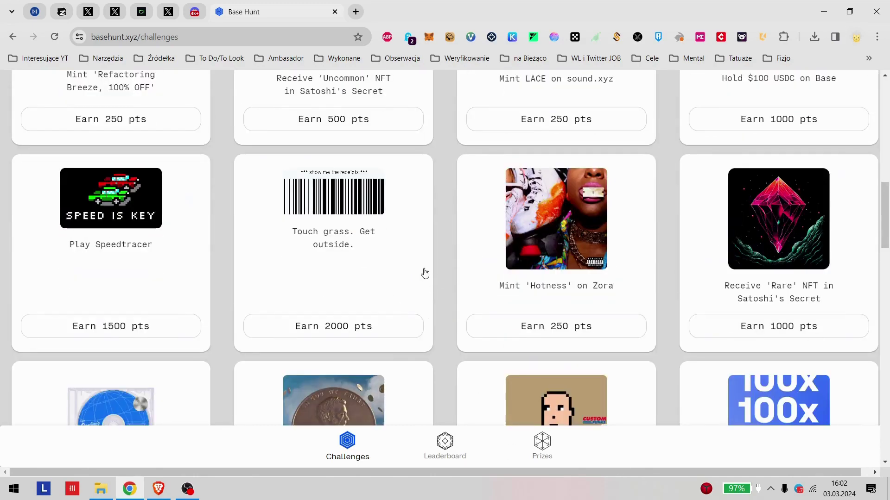
scroll(424, 274, "up", 10)
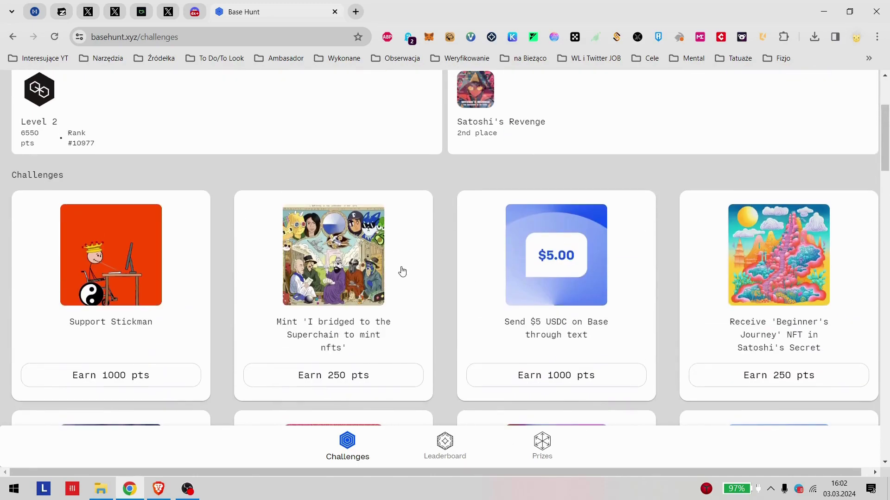
scroll(431, 274, "down", 10)
scroll(469, 278, "up", 6)
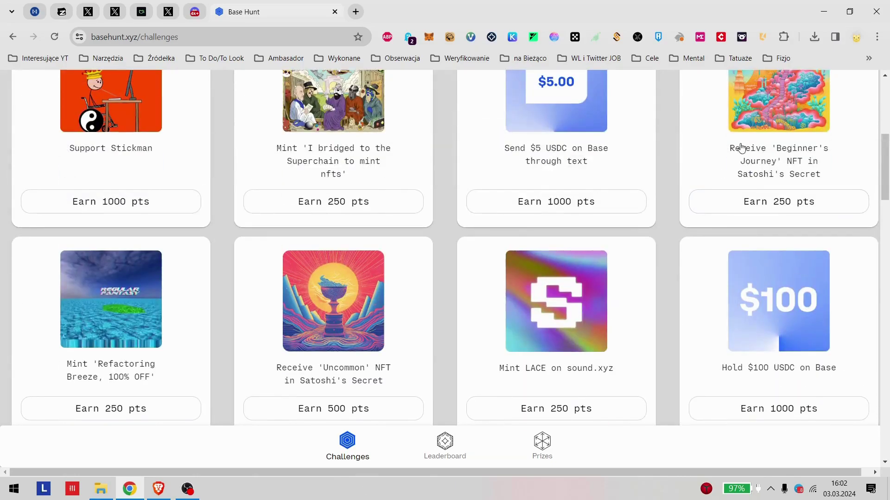
Step: Review the Beginner's Journey NFT challenge details and return to the top of the list
left_click(742, 148)
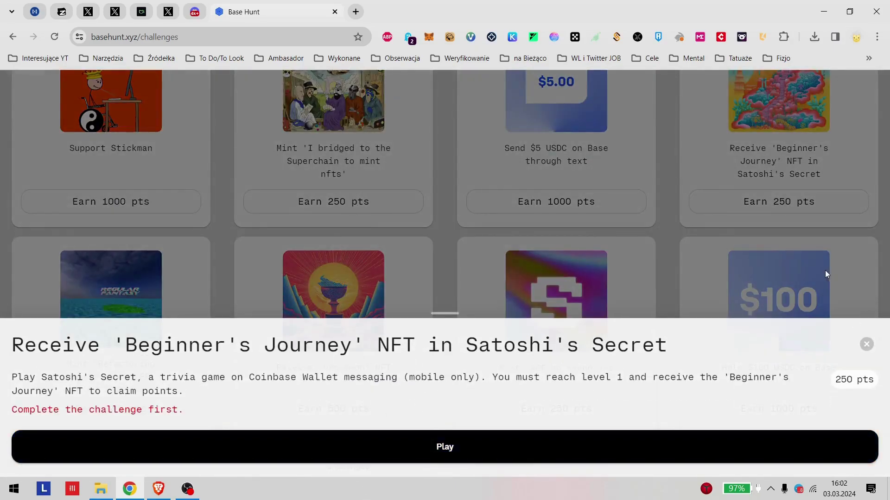
left_click(825, 270)
scroll(841, 360, "down", 5)
scroll(504, 264, "up", 6)
scroll(371, 290, "down", 15)
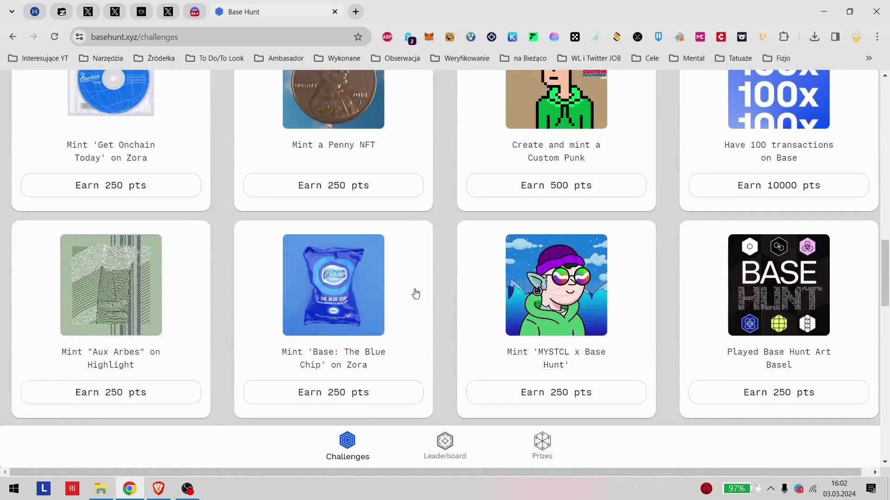
scroll(525, 234, "up", 20)
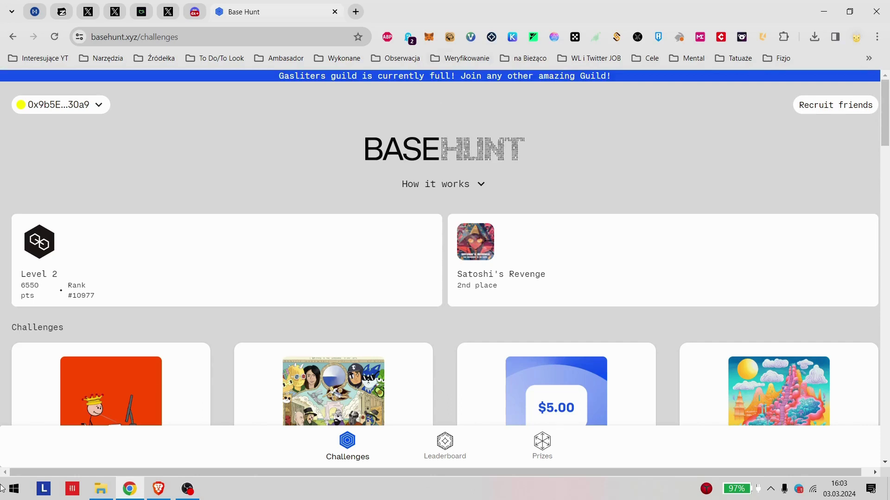
Step: Open the Prizes page and check the beanie's 3000-points requirement
left_click(542, 444)
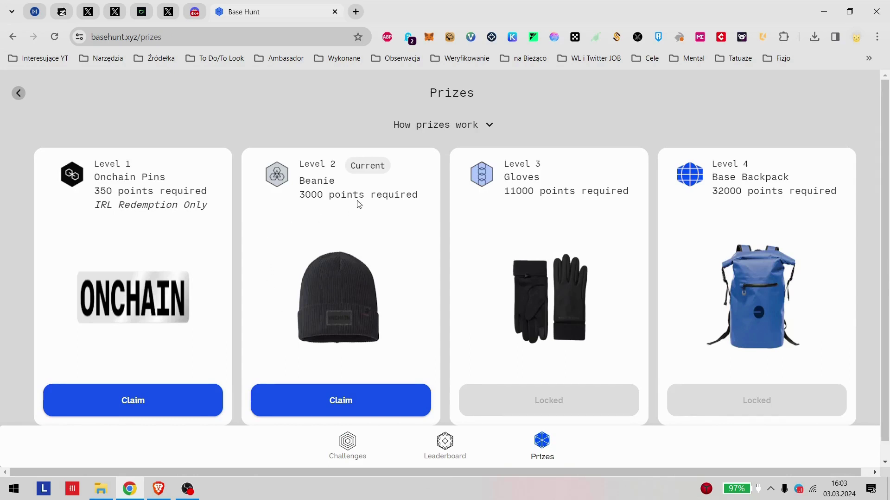
scroll(454, 209, "down", 1)
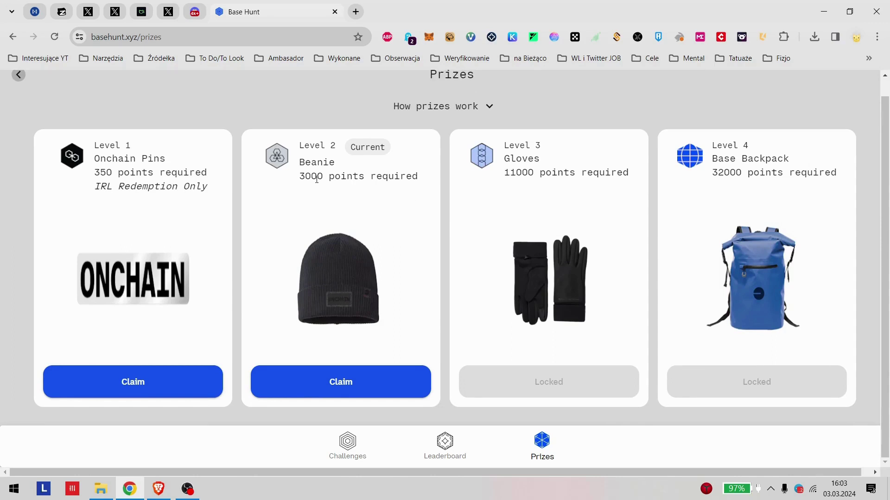
scroll(763, 244, "up", 1)
left_click_drag(300, 196, 423, 205)
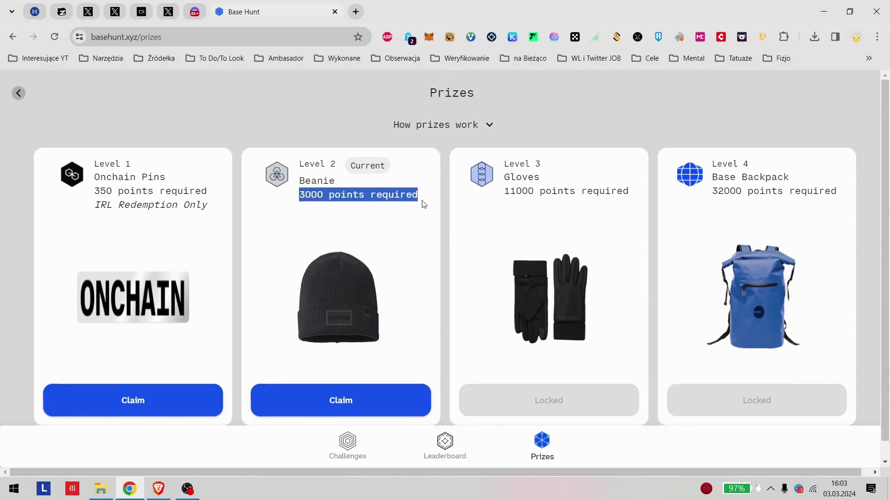
left_click(685, 196)
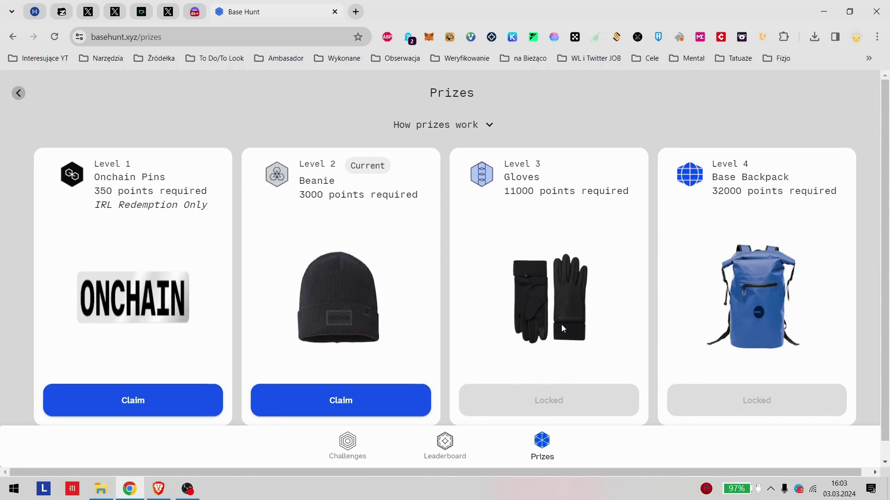
scroll(110, 288, "down", 1)
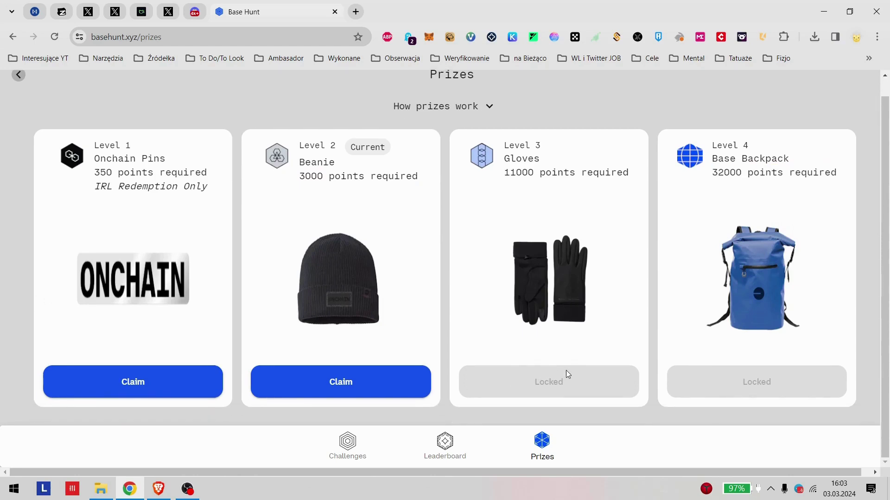
scroll(49, 230, "up", 1)
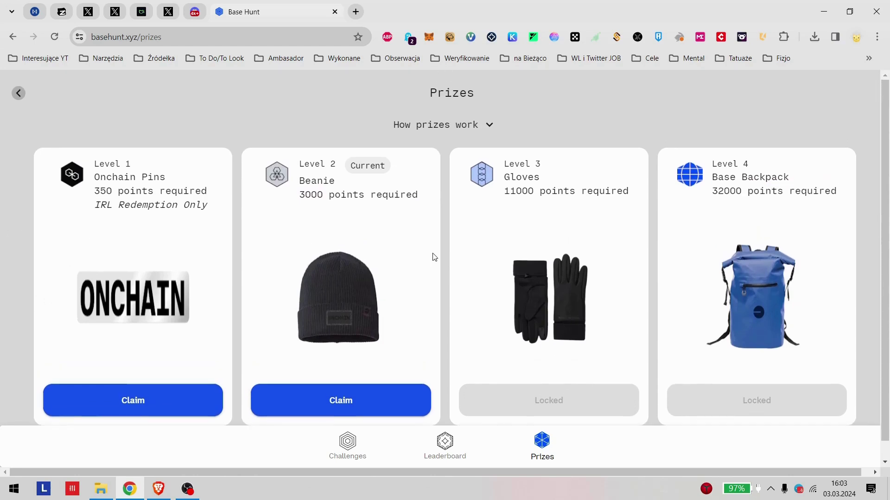
Step: Read the 'How prizes work' note on claiming at ETHDenver or the Slice merch store
left_click(19, 93)
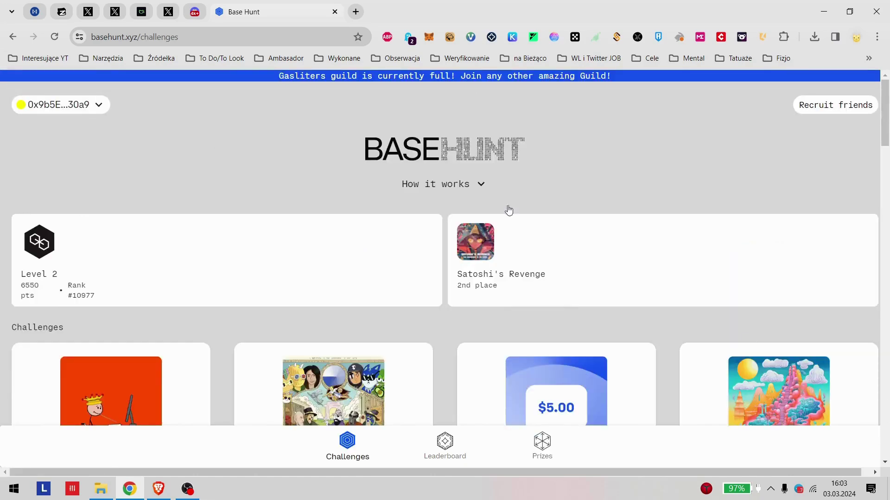
scroll(552, 246, "down", 7)
left_click(542, 447)
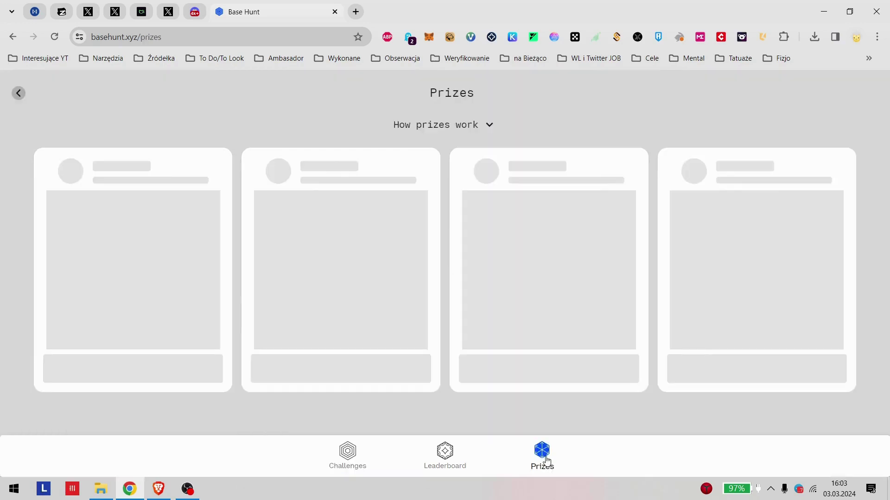
scroll(506, 268, "down", 1)
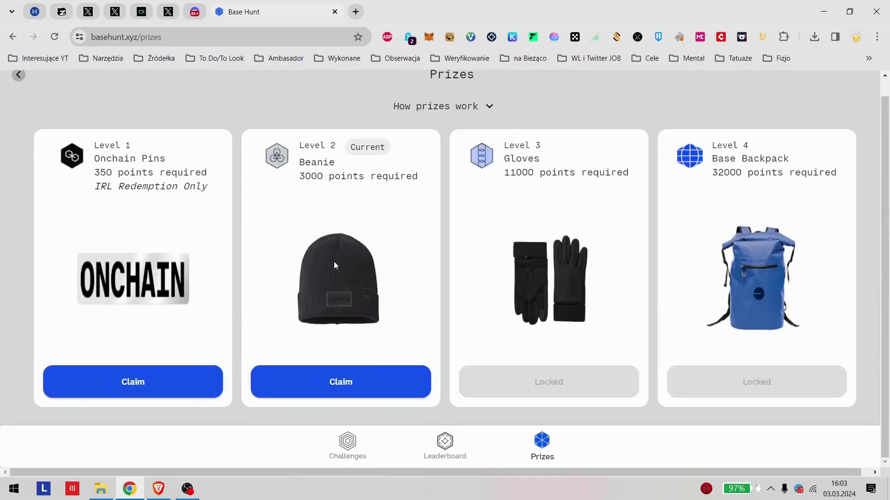
scroll(495, 247, "up", 1)
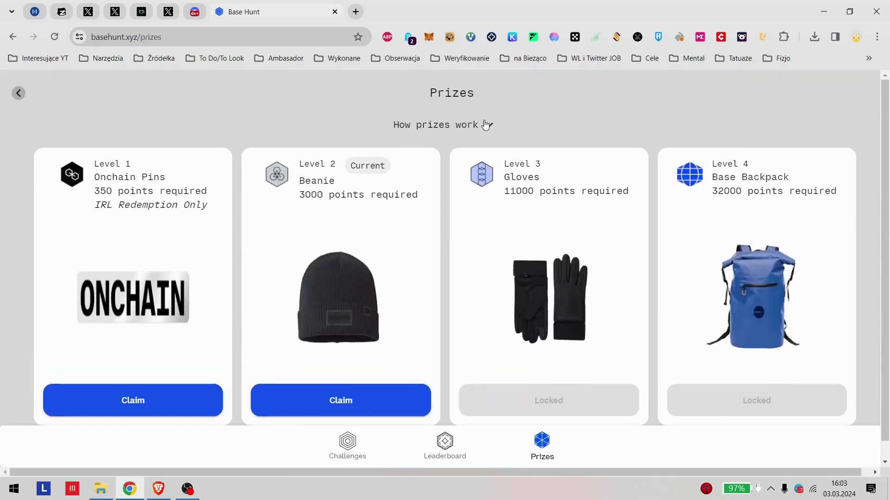
left_click(485, 123)
left_click_drag(346, 233, 583, 297)
left_click(386, 249)
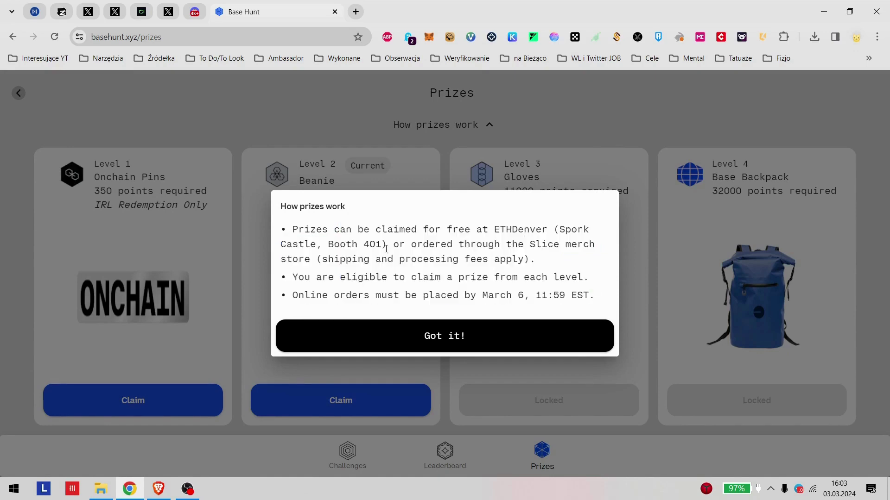
left_click(548, 190)
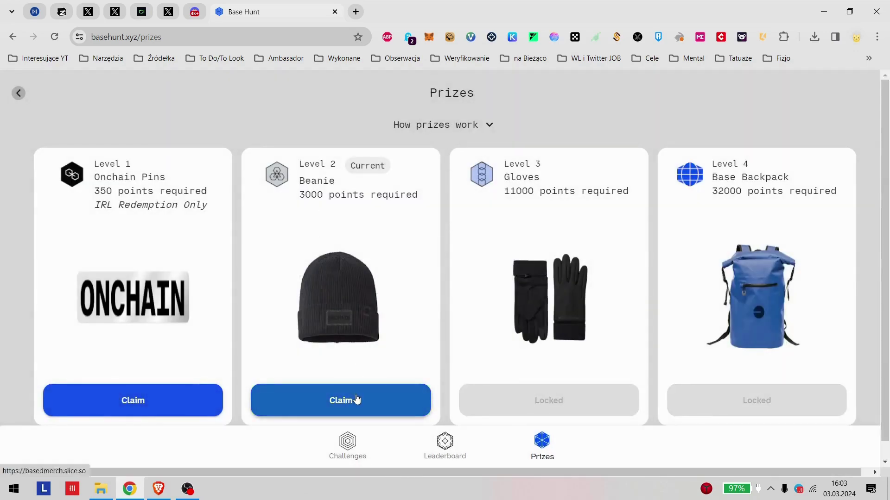
Step: Claim the Level 2 Beanie and scroll the Based Merch store to its locked products
left_click(358, 396)
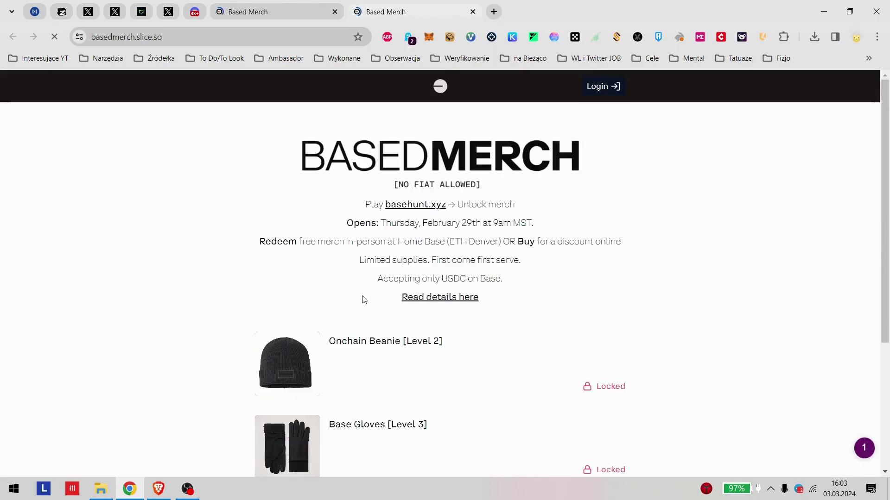
scroll(352, 278, "down", 2)
scroll(593, 273, "down", 2)
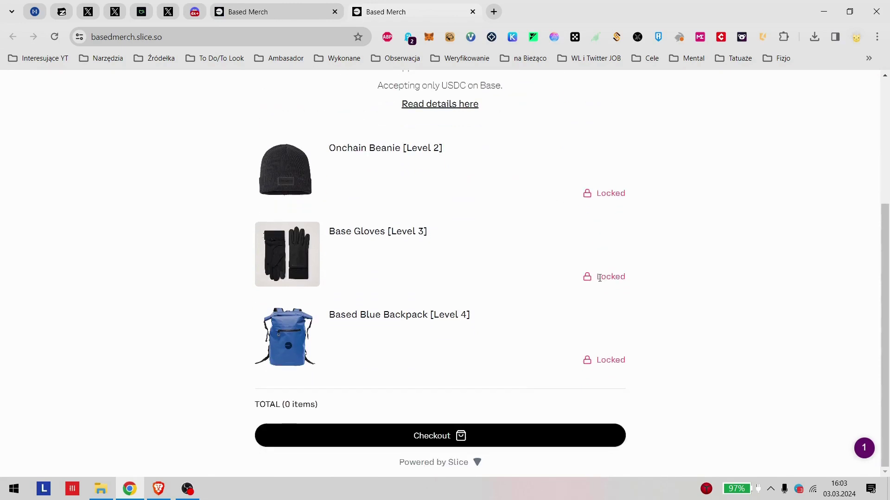
Step: Start Based Merch checkout and sign in with Google using the saved account e-mail
left_click(423, 439)
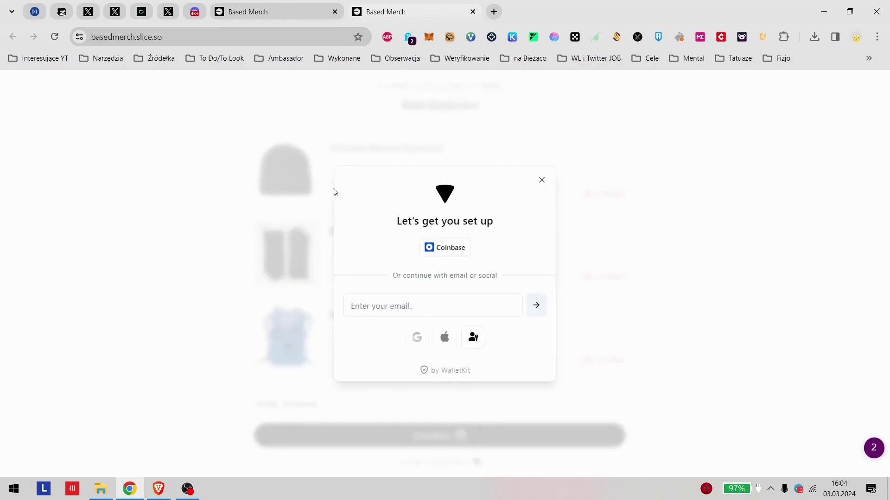
left_click(450, 304)
left_click(446, 333)
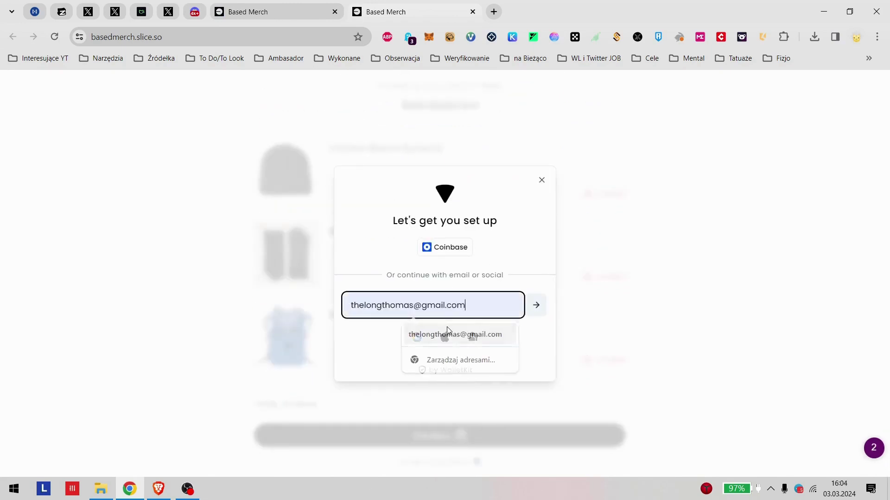
left_click(426, 333)
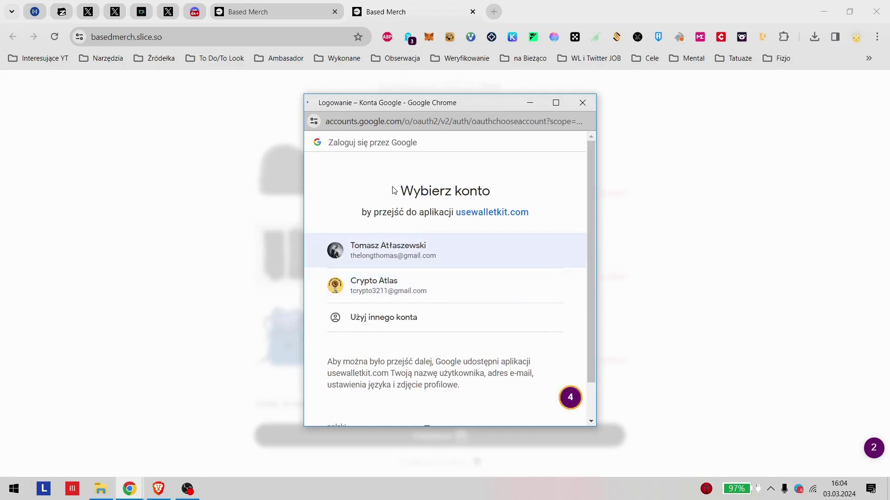
left_click(373, 264)
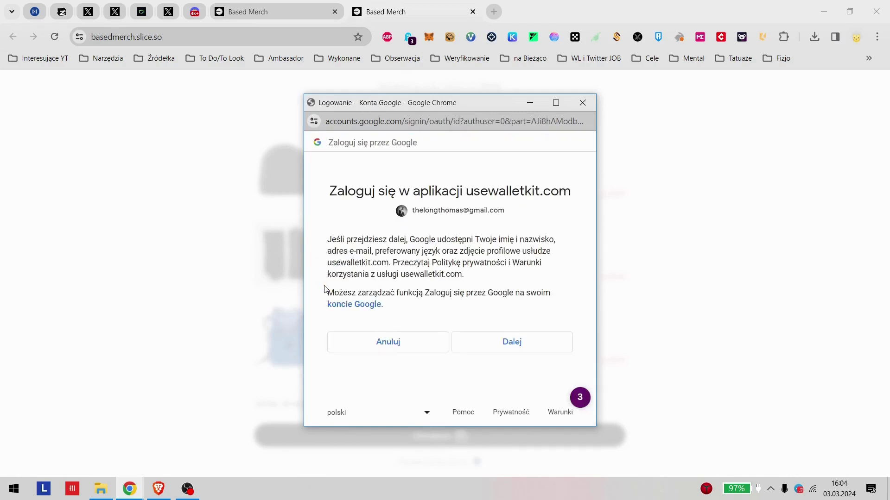
left_click(534, 349)
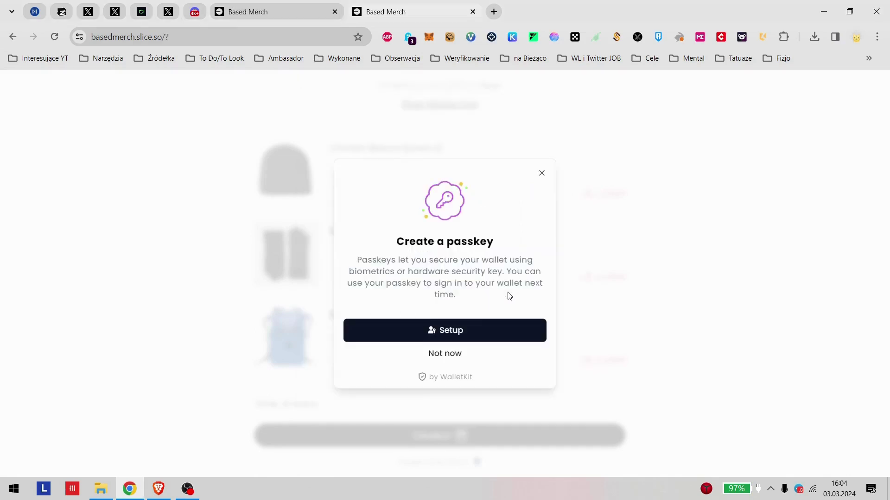
Step: Decline the passkey, enter a 6-digit WalletKit PIN, and open the Onchain Beanie [Level 2] item
left_click(406, 333)
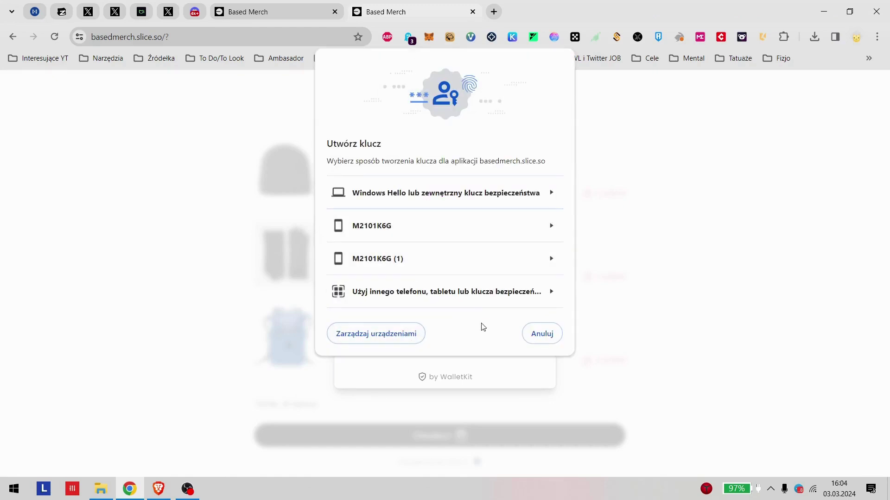
left_click(528, 337)
left_click(445, 354)
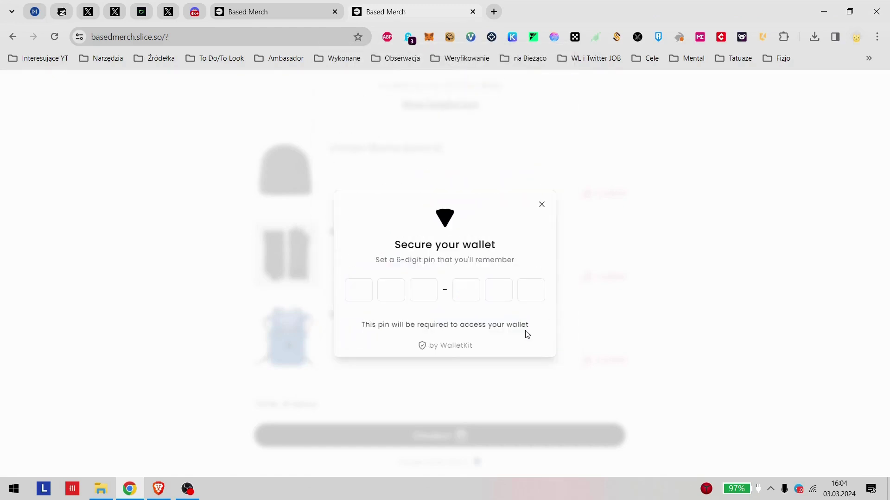
left_click(368, 298)
type("123456")
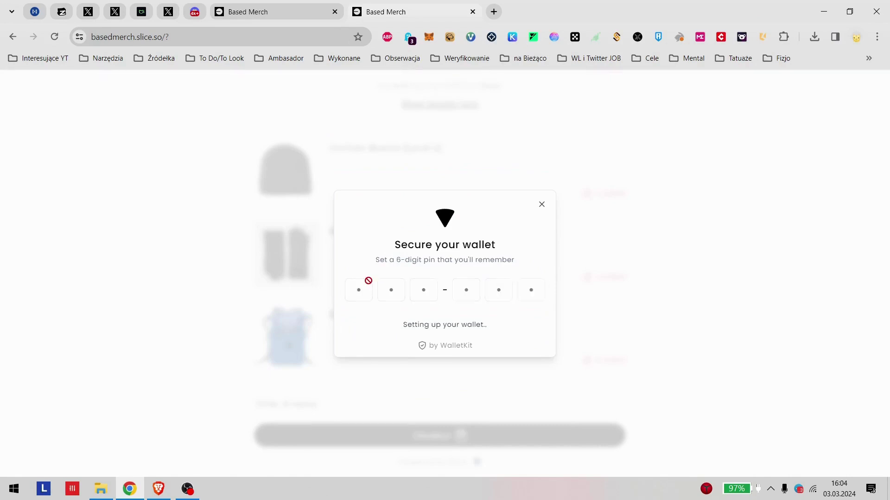
scroll(324, 301, "up", 4)
left_click(283, 346)
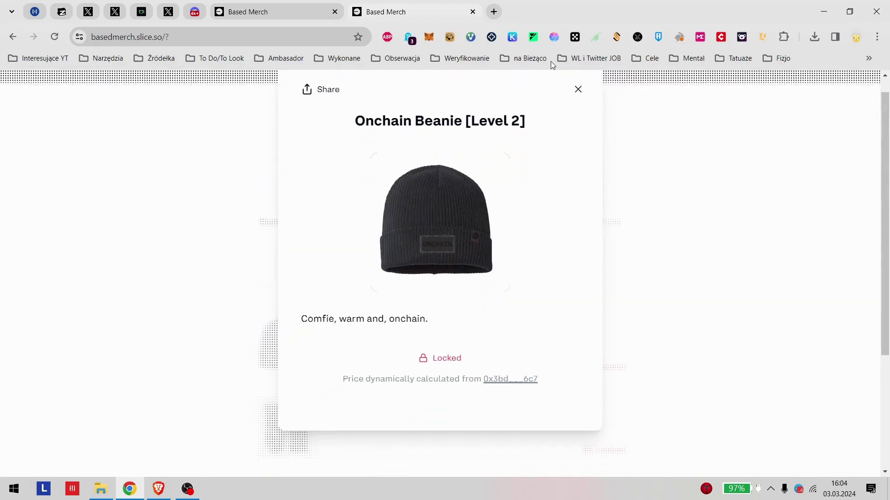
Step: Close the Onchain Beanie details, reopen them, and close them again
left_click(579, 91)
scroll(602, 231, "down", 4)
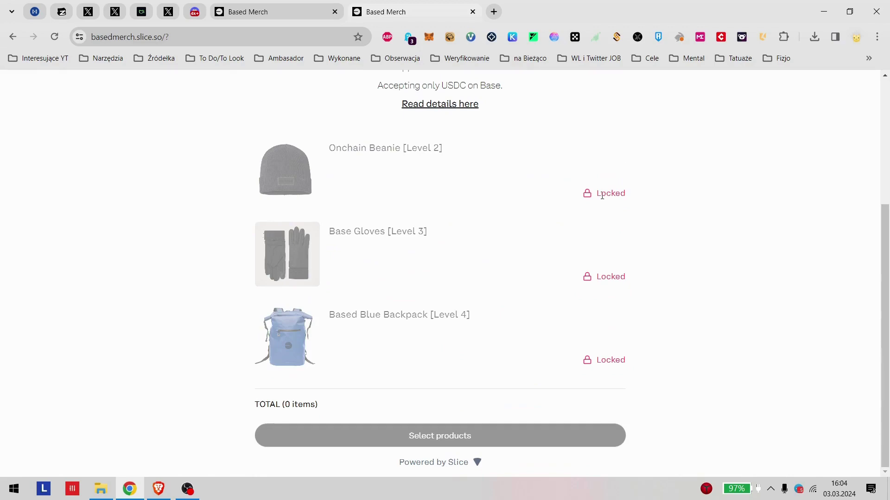
scroll(454, 371, "up", 4)
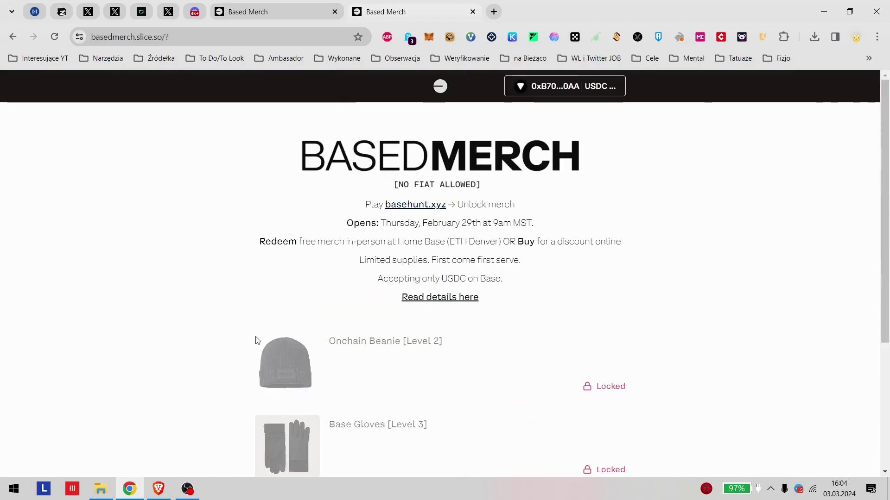
left_click(273, 355)
left_click(577, 140)
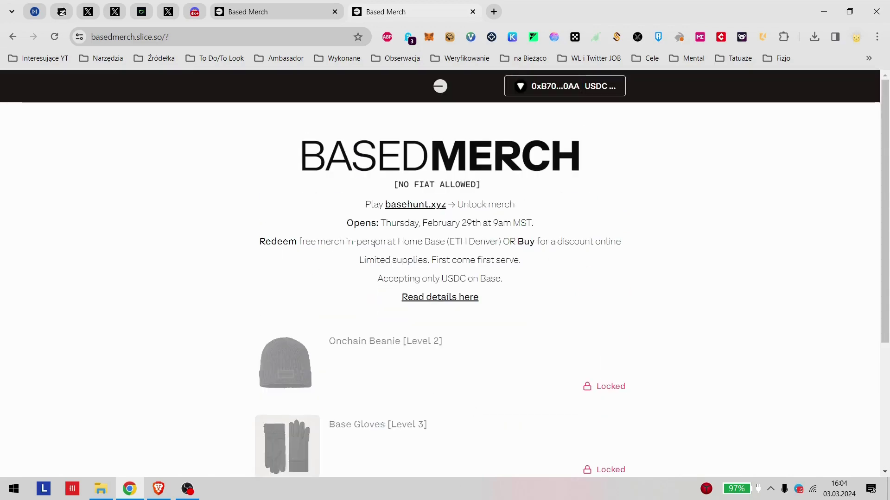
Step: Read the terms for redeeming at Home Base (ETH Denver) or buying online for a discount
left_click_drag(268, 245, 647, 250)
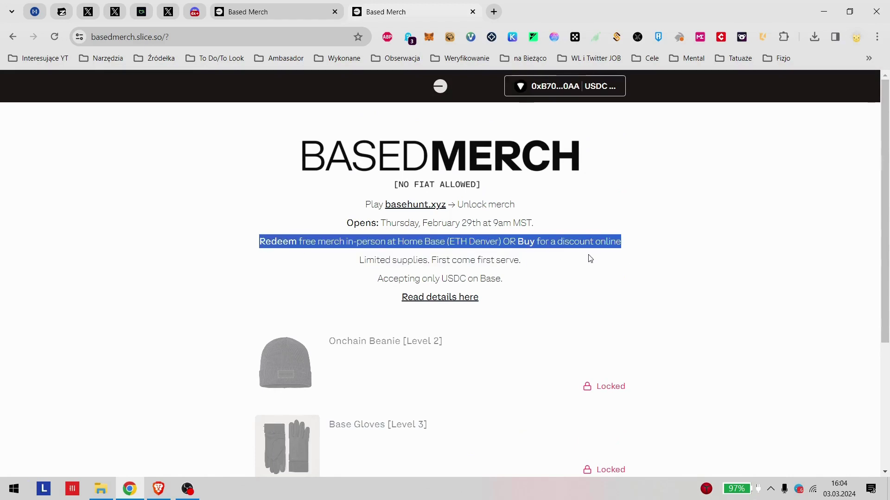
left_click(292, 301)
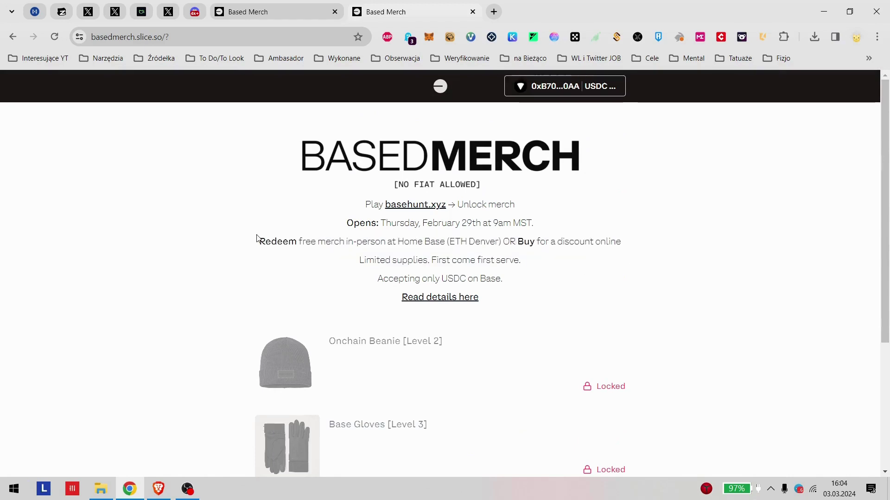
left_click_drag(258, 238, 550, 242)
left_click(429, 246)
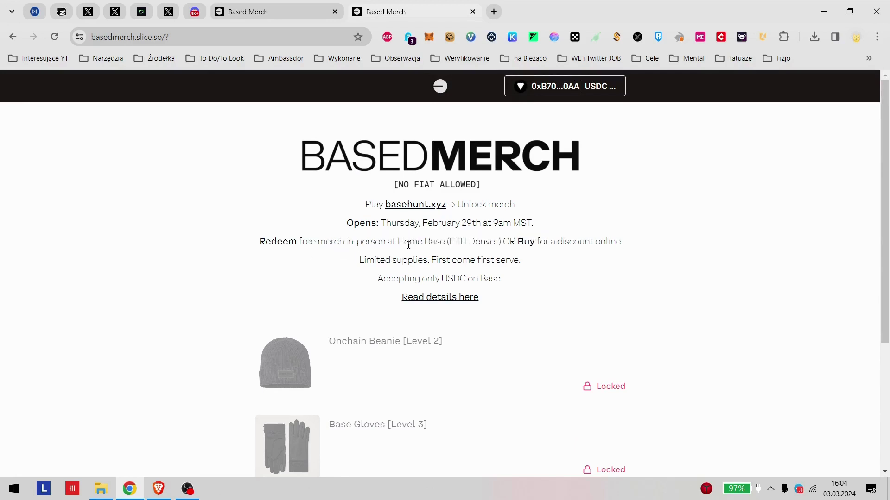
left_click_drag(409, 246, 498, 246)
left_click(498, 245)
left_click_drag(387, 246, 598, 245)
left_click(618, 246)
left_click_drag(539, 242, 638, 250)
left_click(638, 252)
Step: Send the first Based Merch tab back to Base Hunt, then return to the other store tab
left_click(212, 4)
scroll(400, 278, "down", 4)
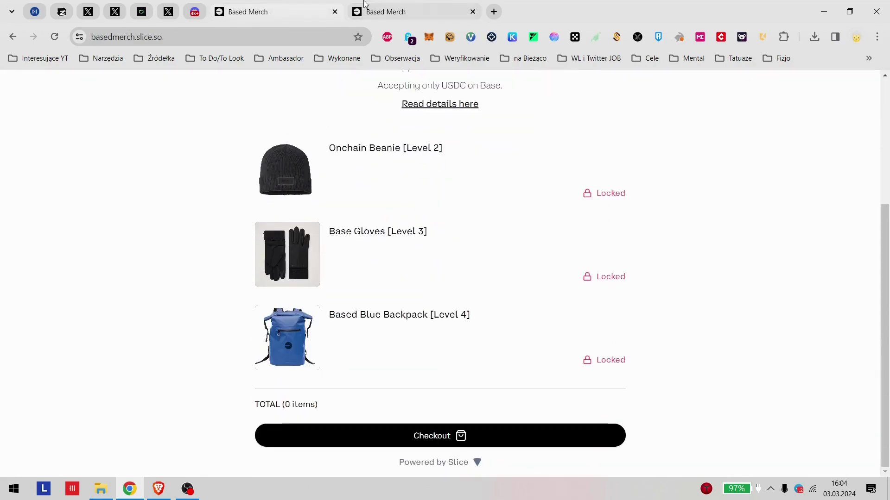
key("alt+Left")
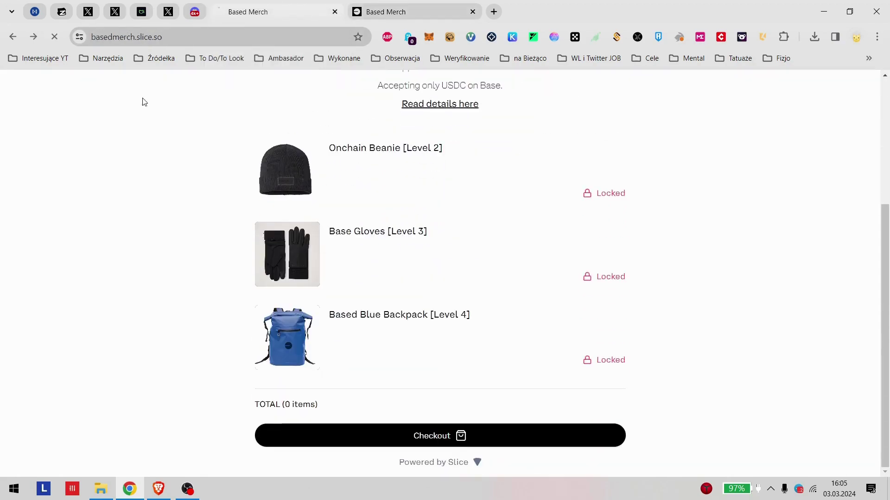
left_click(467, 10)
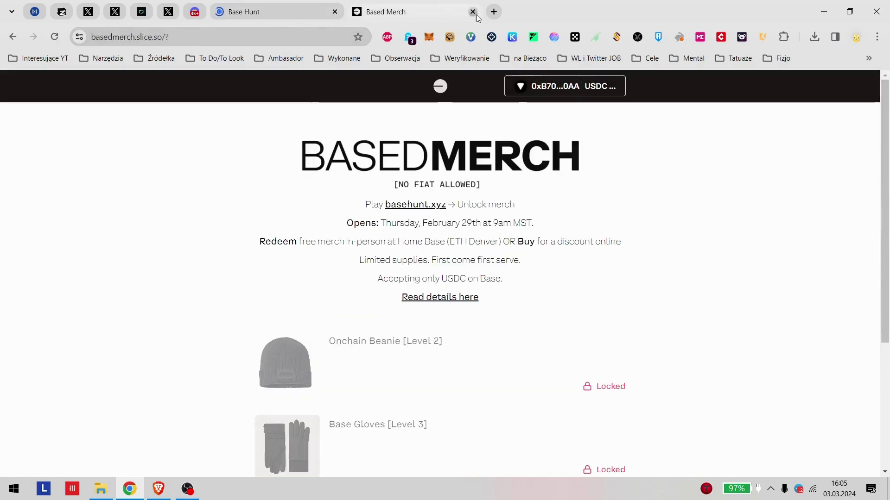
Step: Close the Based Merch tab, go back to Challenges, and open the 500-pt Custom Punk challenge
left_click(472, 12)
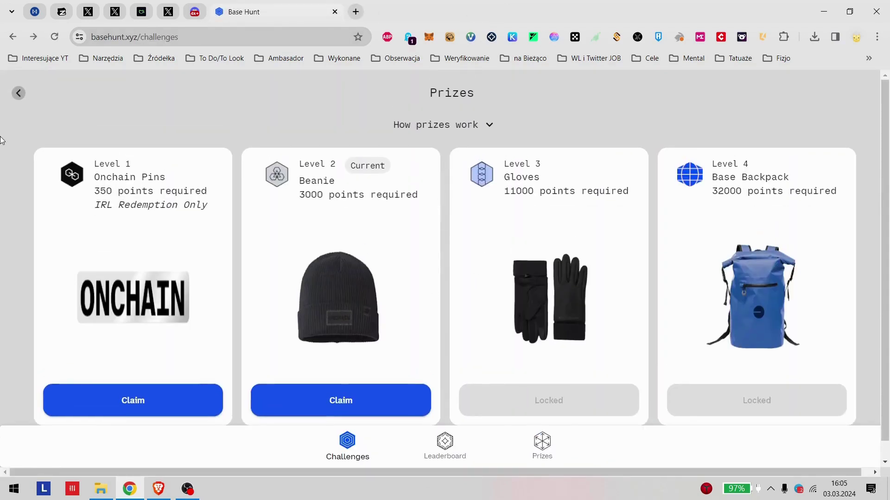
left_click(17, 93)
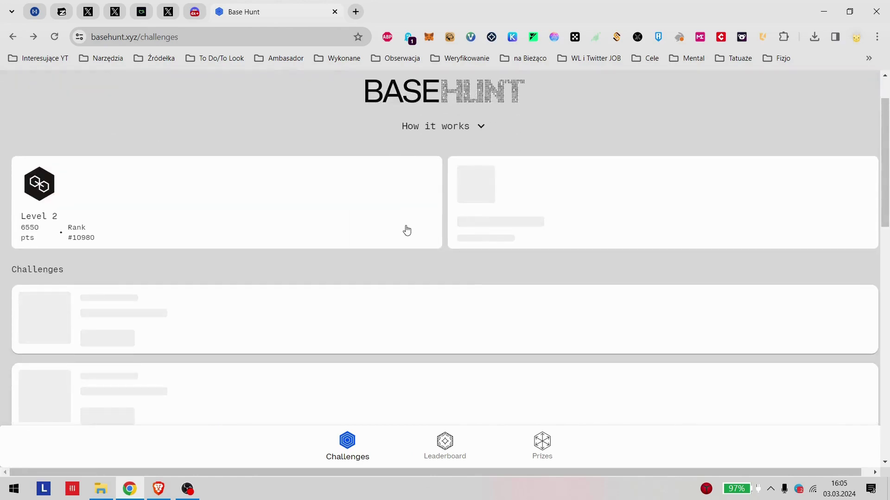
scroll(405, 230, "down", 4)
scroll(401, 246, "down", 3)
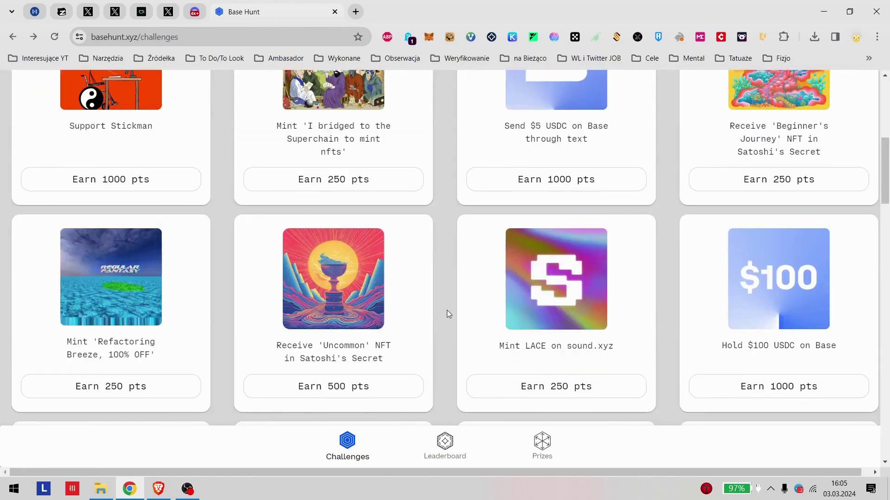
scroll(446, 311, "down", 4)
scroll(413, 324, "down", 5)
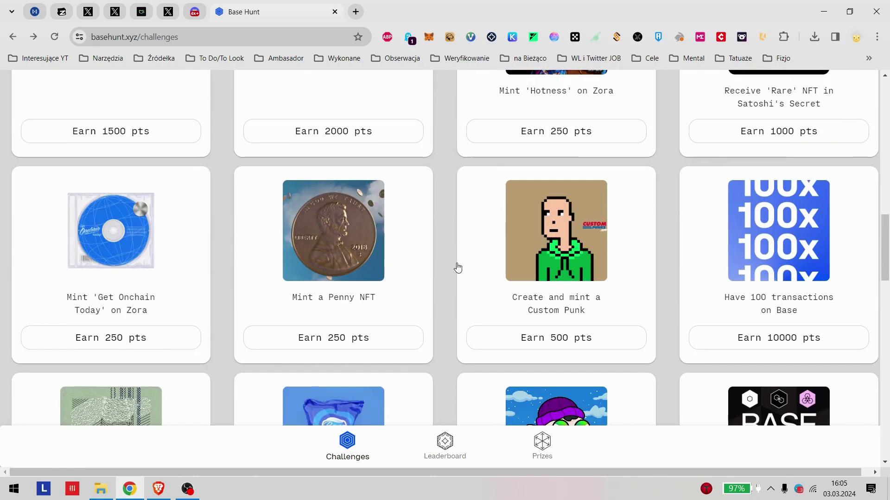
scroll(456, 262, "up", 7)
scroll(455, 262, "down", 5)
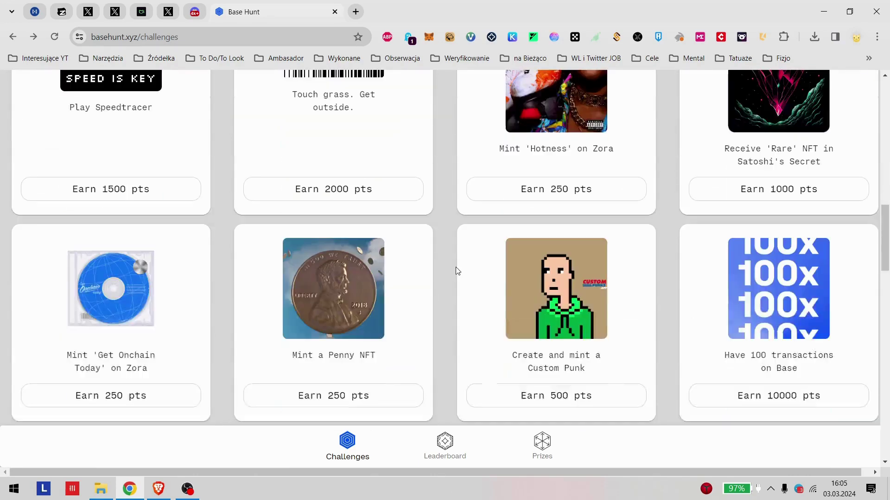
left_click(547, 370)
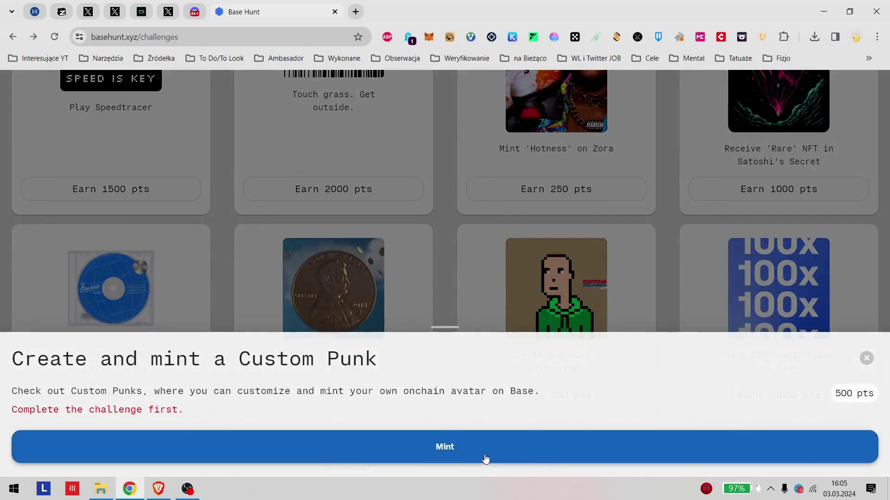
Step: Open the CustomPunks builder, browse its default 0.0042069 ETH punk, and close that tab
left_click(484, 456)
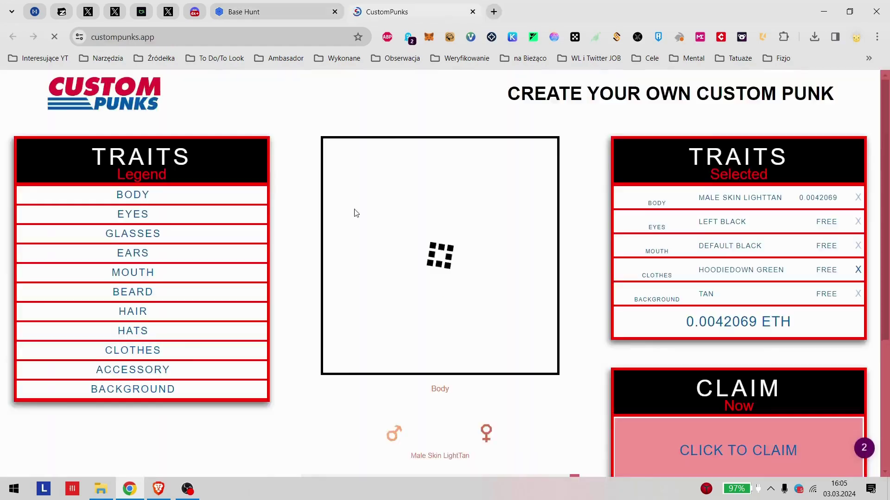
scroll(573, 359, "down", 1)
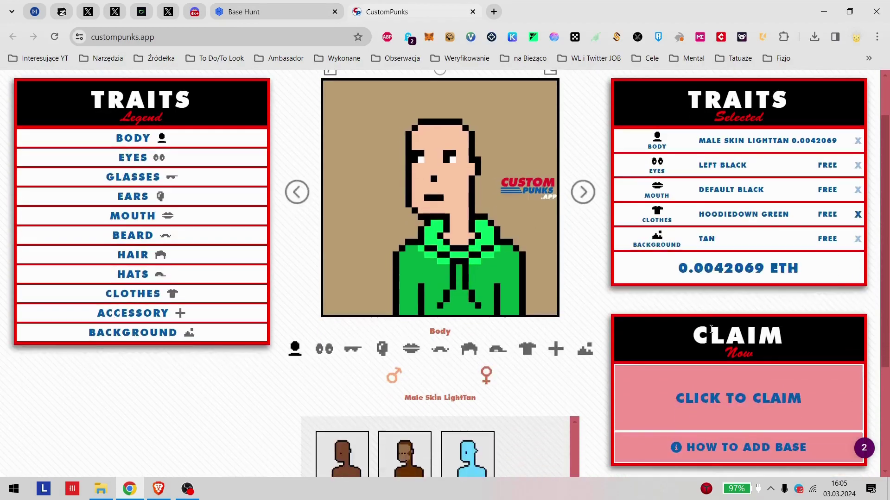
scroll(561, 361, "down", 2)
scroll(531, 362, "up", 3)
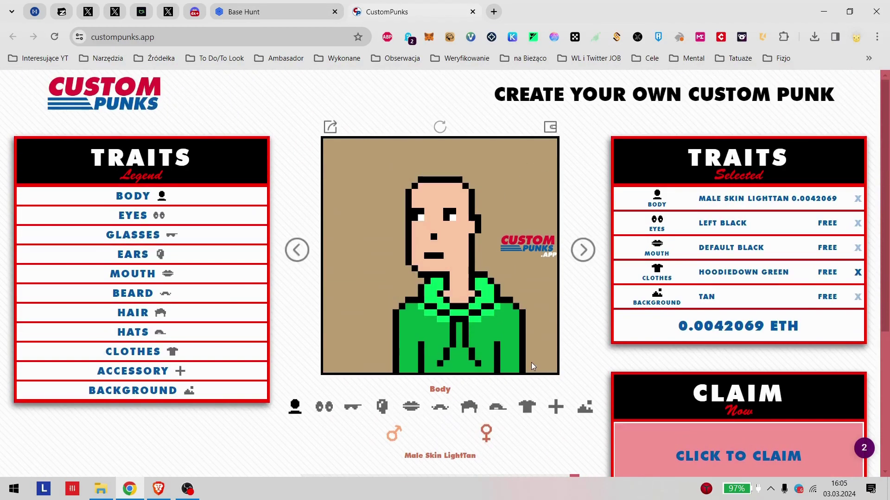
left_click(473, 11)
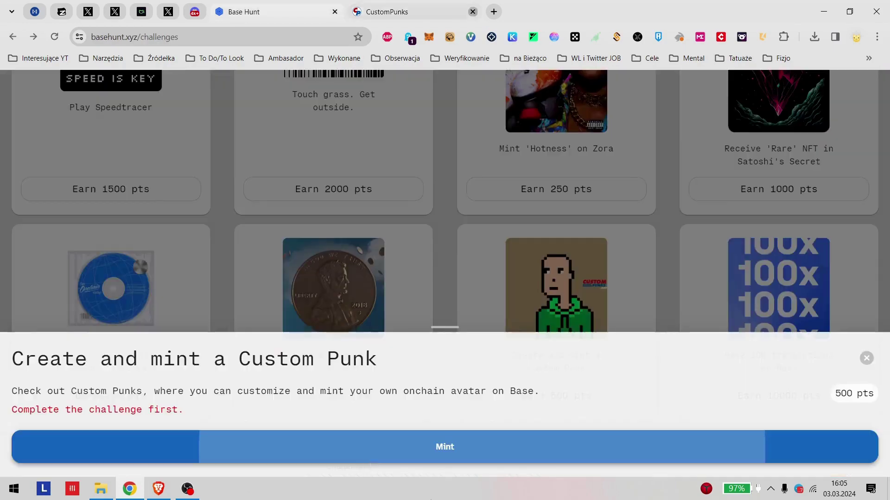
Step: Close the Custom Punk panel and scroll through the challenges grid and its point rewards
left_click(866, 358)
scroll(4, 238, "up", 3)
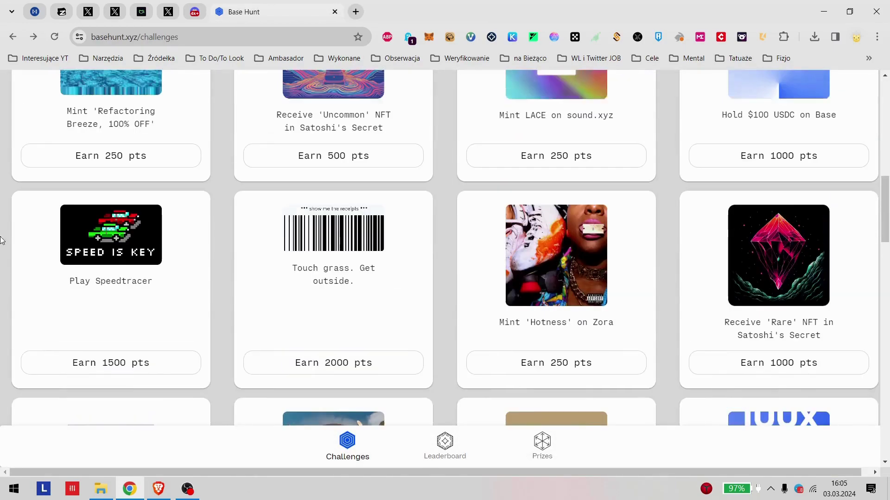
scroll(119, 268, "down", 8)
scroll(443, 312, "up", 5)
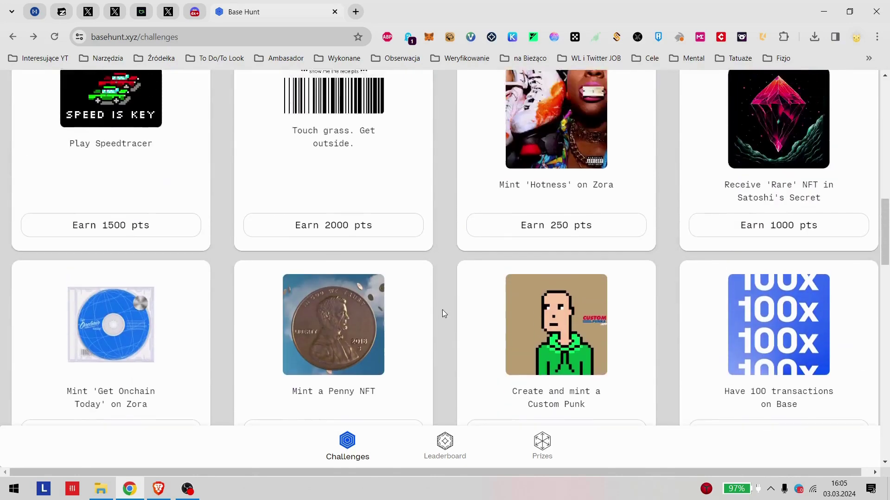
scroll(445, 312, "down", 6)
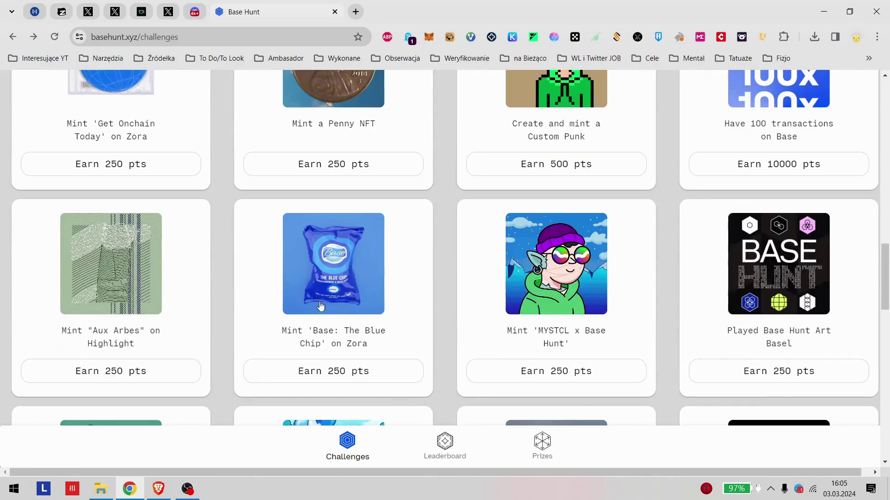
scroll(288, 268, "up", 5)
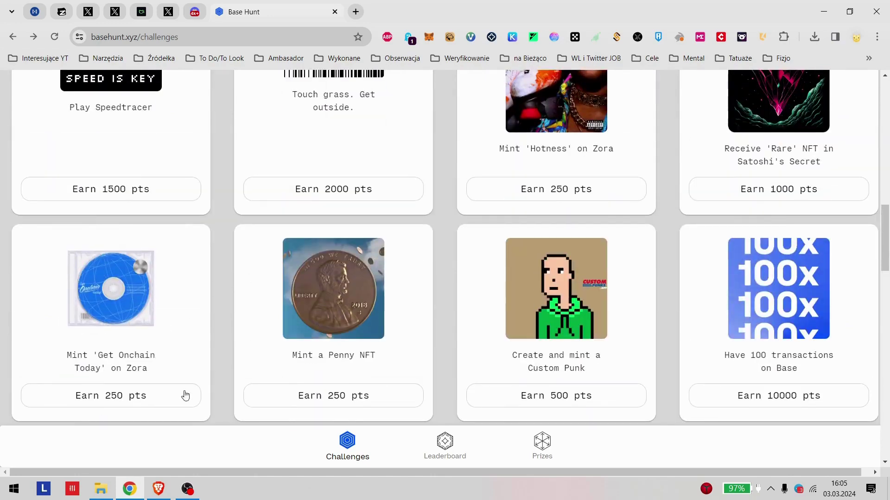
scroll(208, 308, "up", 10)
scroll(215, 293, "up", 5)
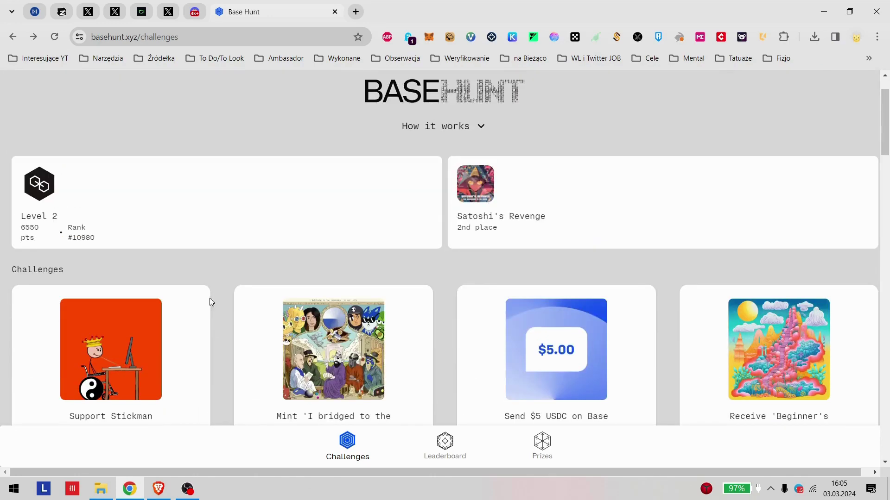
scroll(209, 302, "down", 5)
scroll(477, 258, "down", 8)
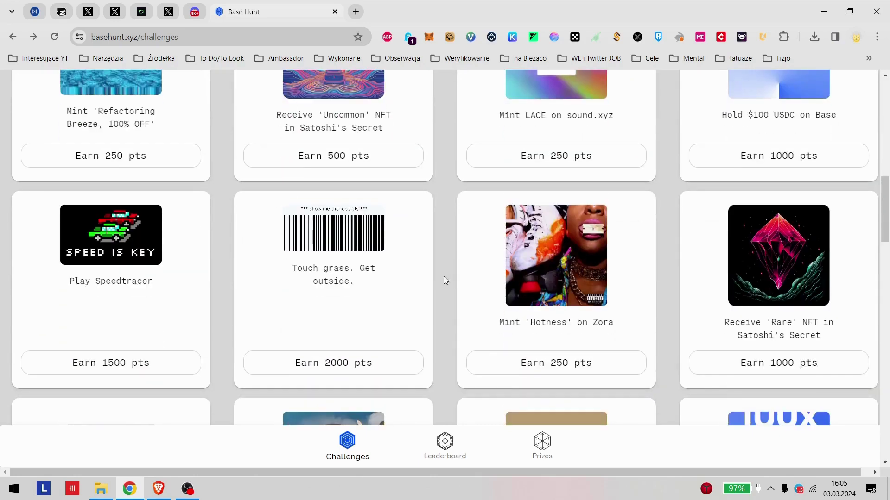
Step: Close Base Hunt and open the Venom testnet post from the author's timeline
left_click(356, 12)
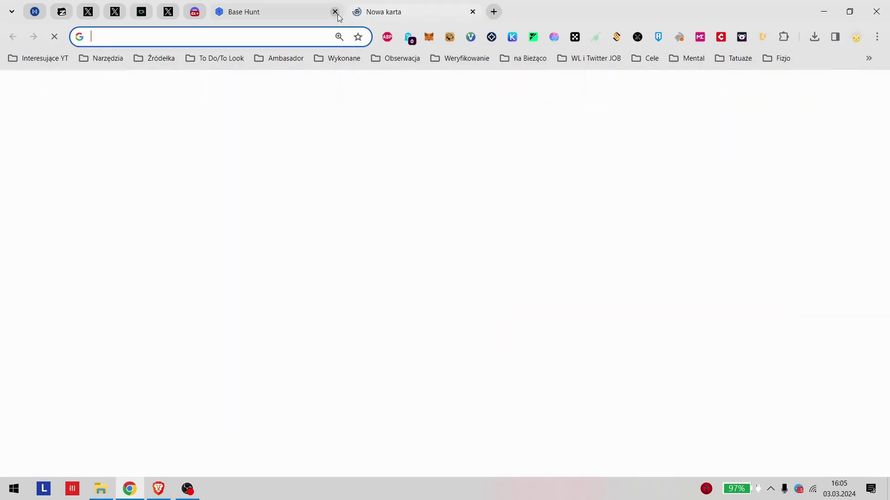
left_click(335, 12)
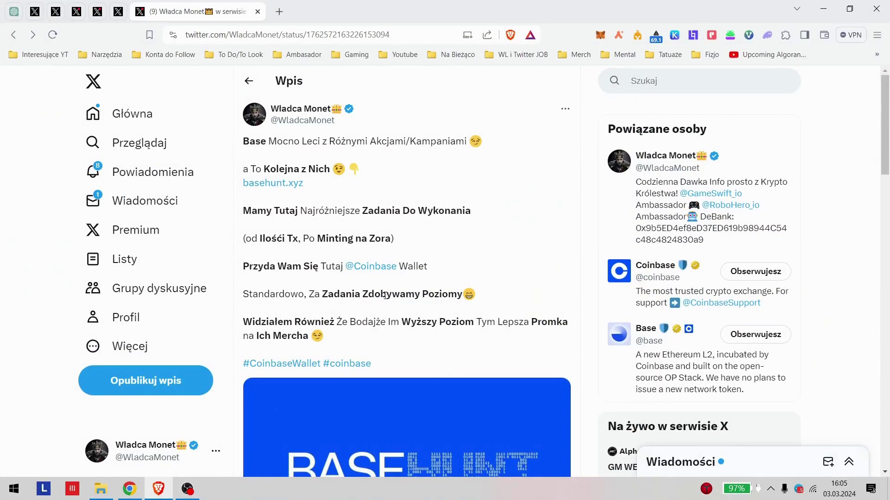
key("alt+Left")
scroll(499, 349, "up", 5)
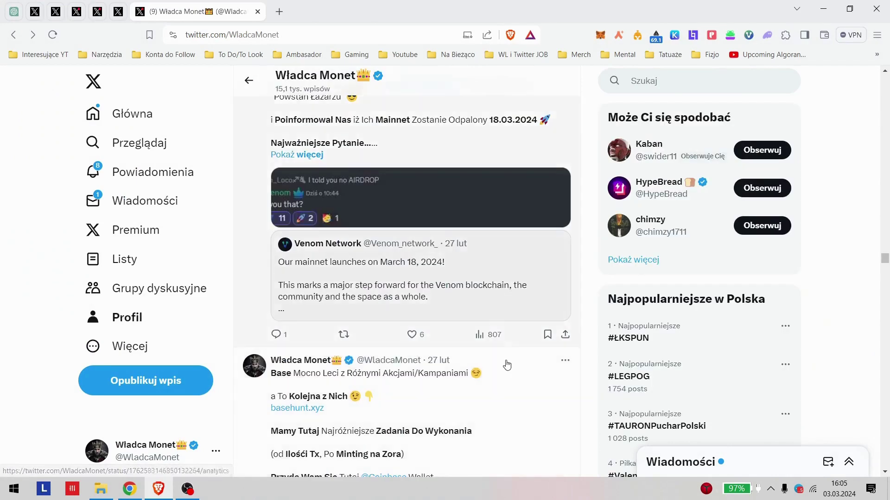
left_click(449, 298)
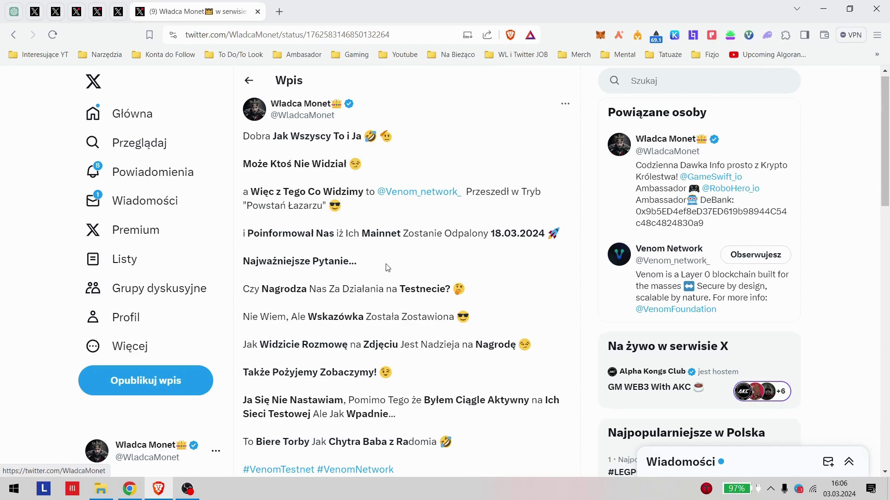
Step: Read the post's line asking about Venom testnet rewards
scroll(347, 267, "down", 2)
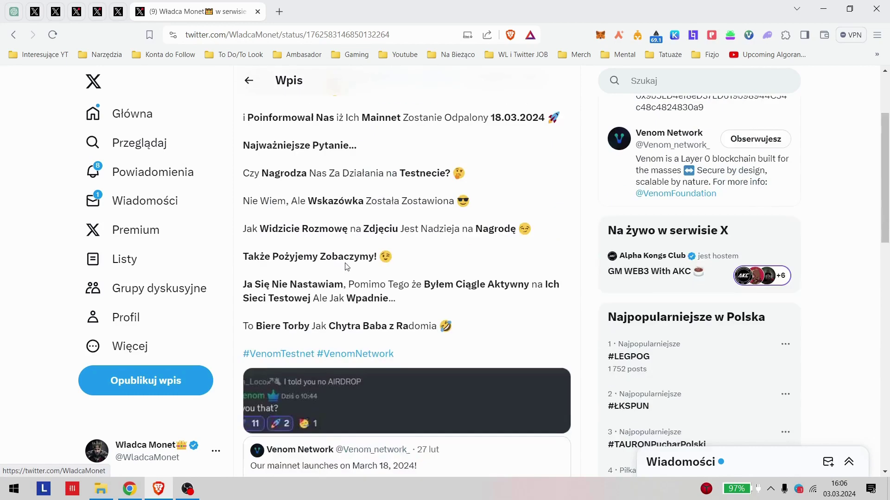
triple_click(259, 173)
left_click(489, 187)
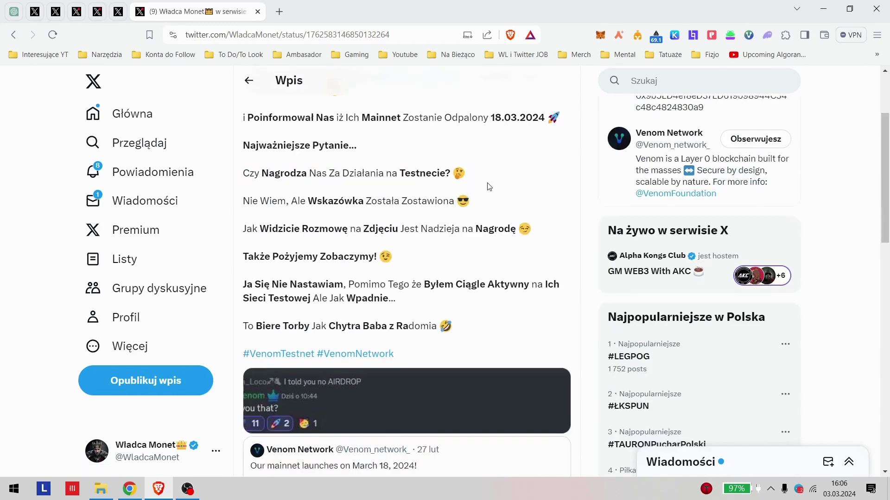
scroll(489, 186, "down", 2)
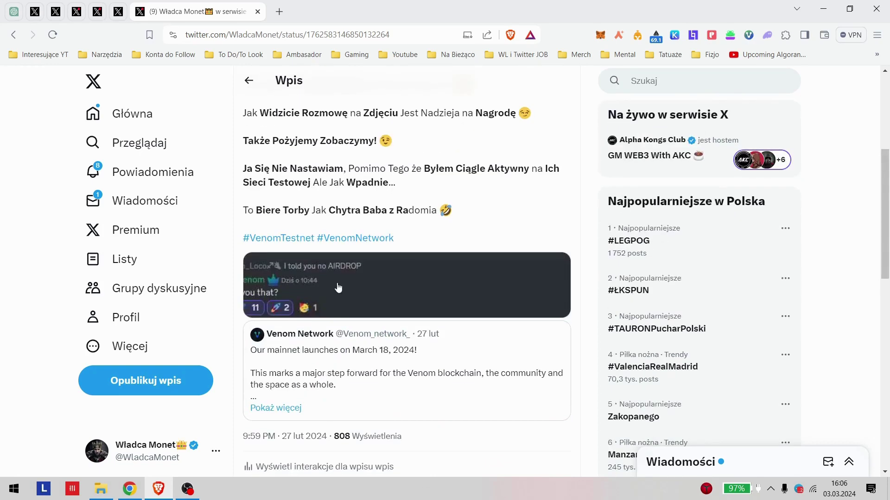
Step: Enlarge and close the attached Discord screenshot, then bring the Chrome window forward
left_click(278, 297)
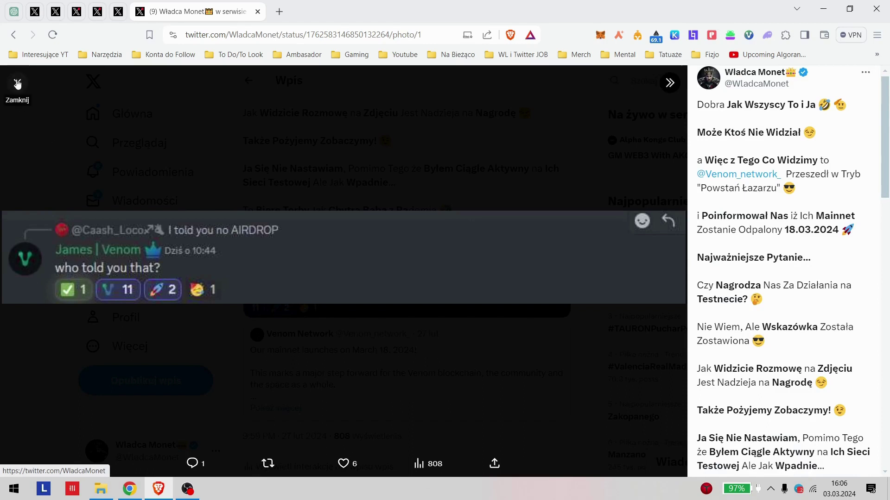
left_click(17, 83)
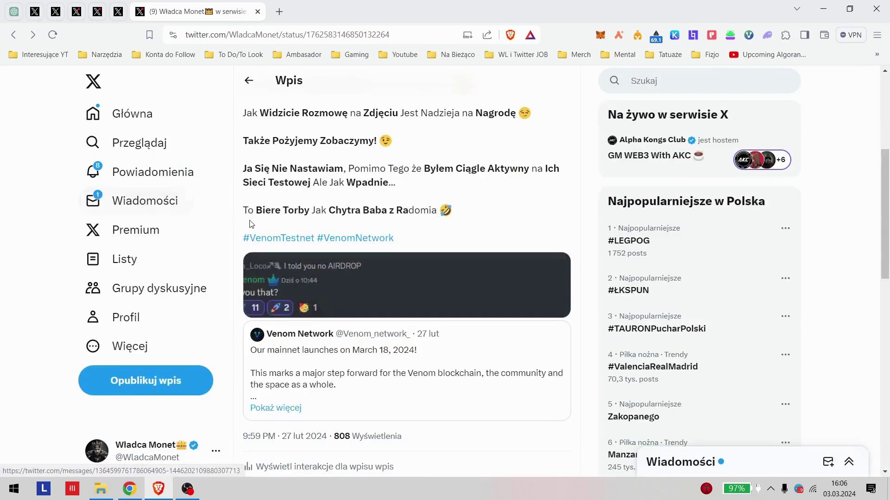
left_click(153, 491)
left_click(129, 489)
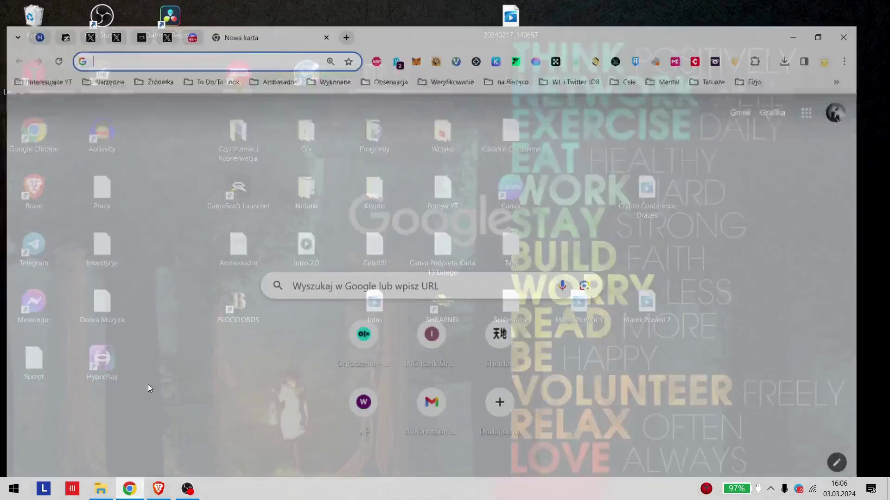
Step: Load Discord and open the Venom Foundation server from the server list
left_click(371, 322)
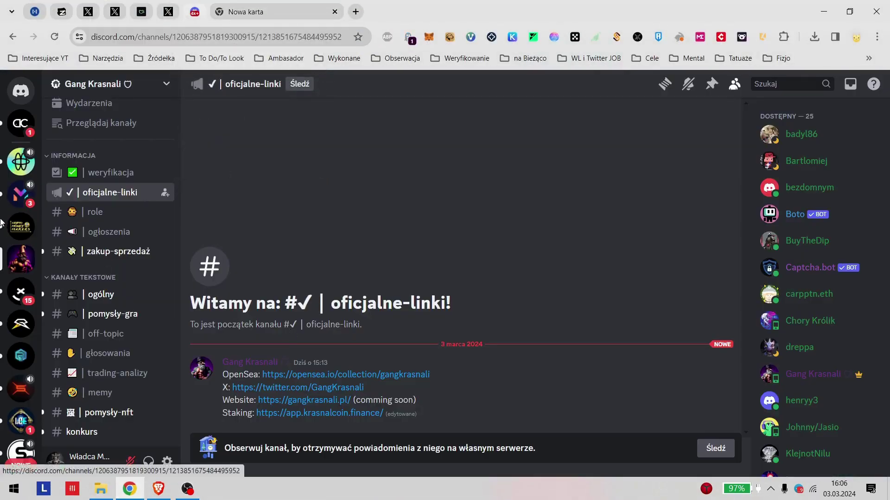
scroll(11, 302, "down", 10)
scroll(11, 303, "down", 5)
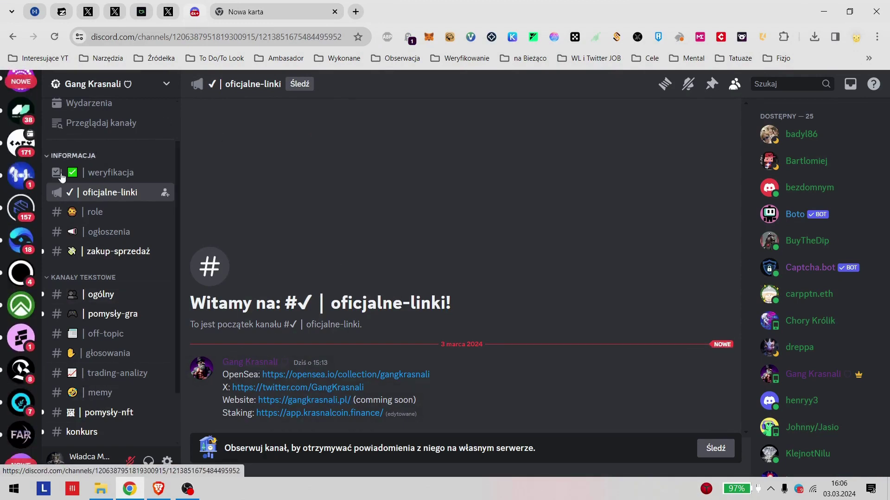
scroll(6, 296, "down", 10)
scroll(6, 296, "down", 10)
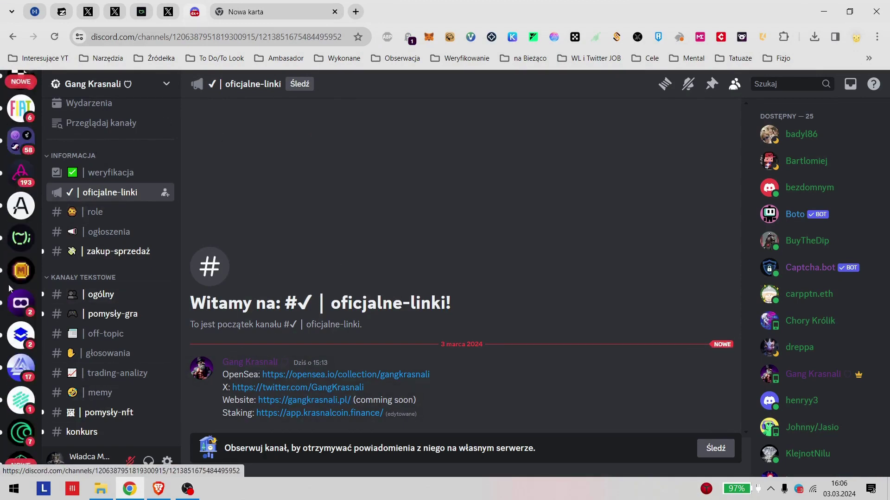
scroll(6, 306, "down", 10)
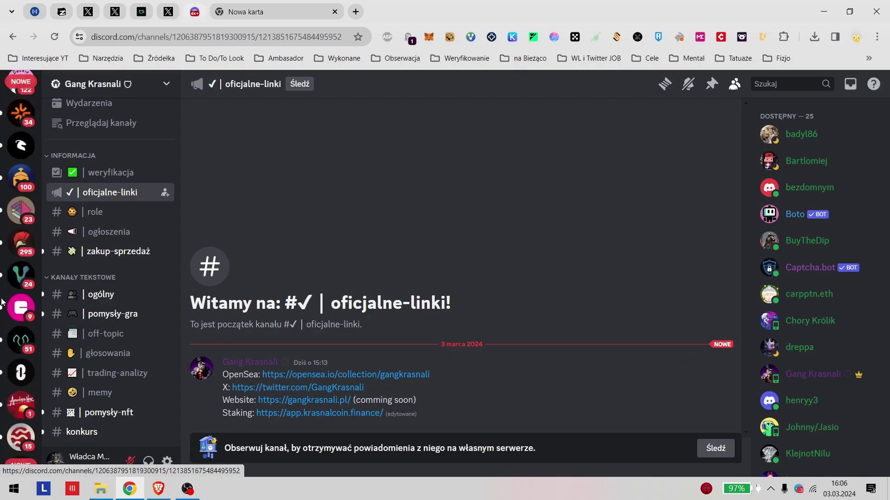
left_click(21, 159)
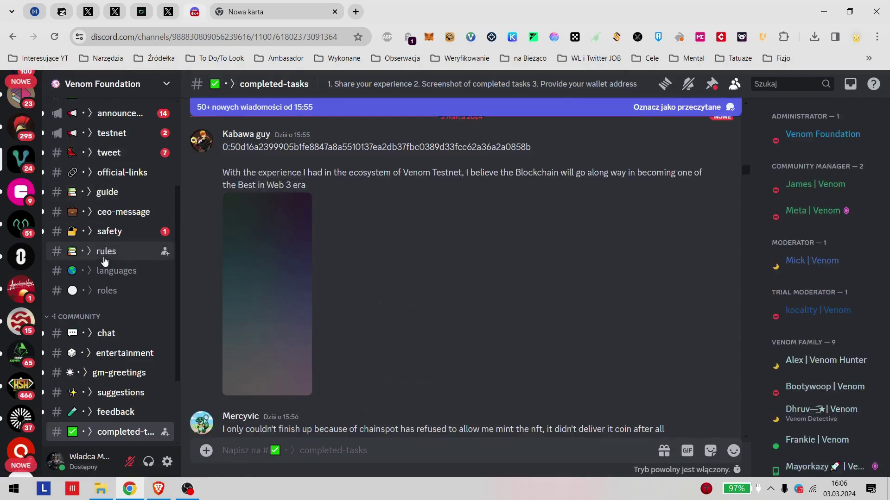
Step: Review completed-tasks submissions, check the Venom wallet's NFTs and assets, then minimise Chrome
scroll(116, 208, "up", 5)
scroll(111, 258, "down", 5)
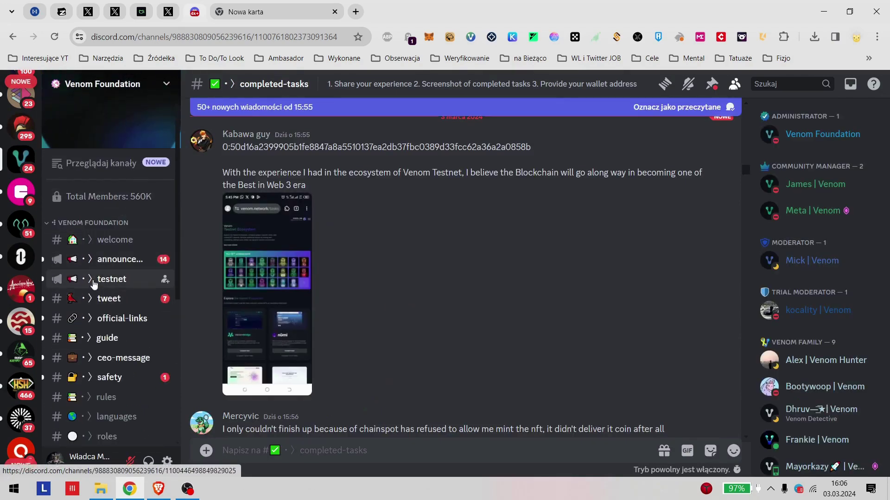
scroll(467, 309, "down", 6)
scroll(467, 310, "down", 10)
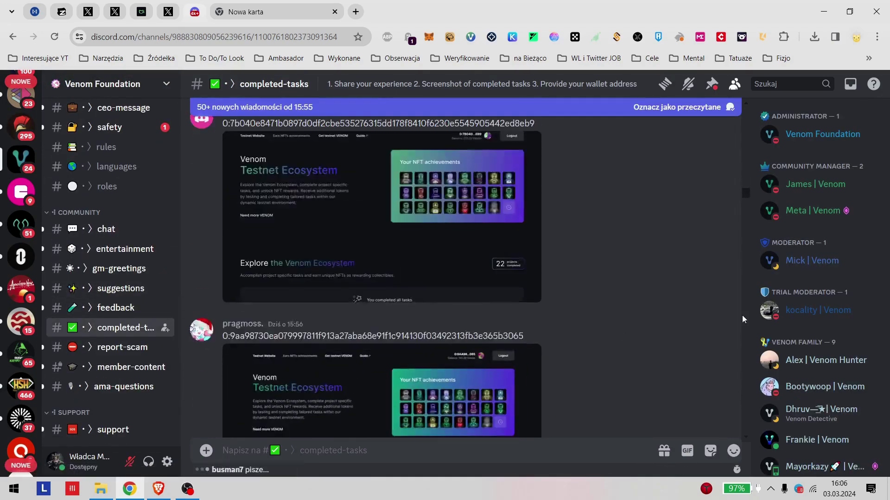
scroll(747, 336, "down", 7)
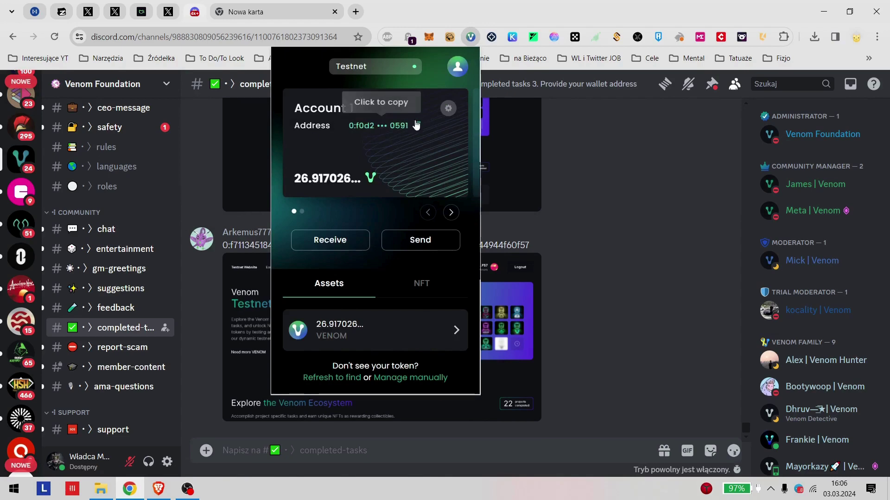
left_click(423, 283)
left_click(345, 288)
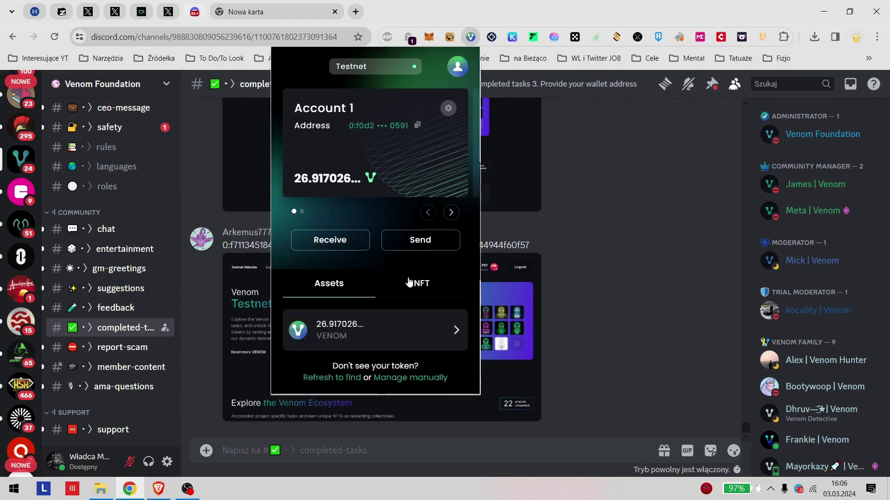
left_click(556, 210)
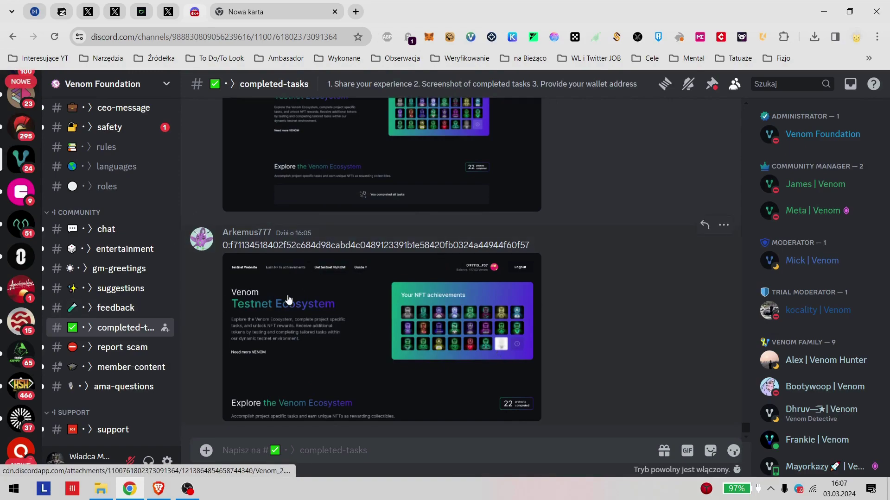
left_click(227, 6)
left_click(129, 489)
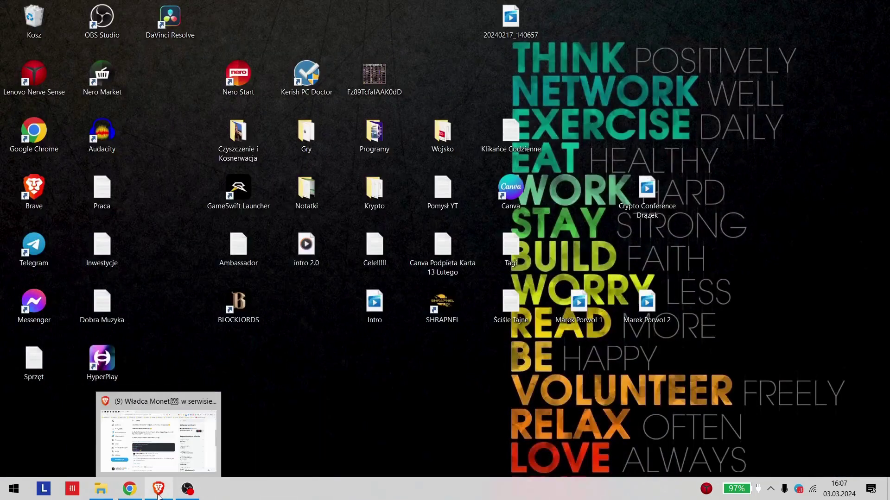
Step: Return to Brave and go back to the profile timeline, showing the 27 lut Krypto Znaczek post
left_click(158, 489)
scroll(489, 215, "up", 5)
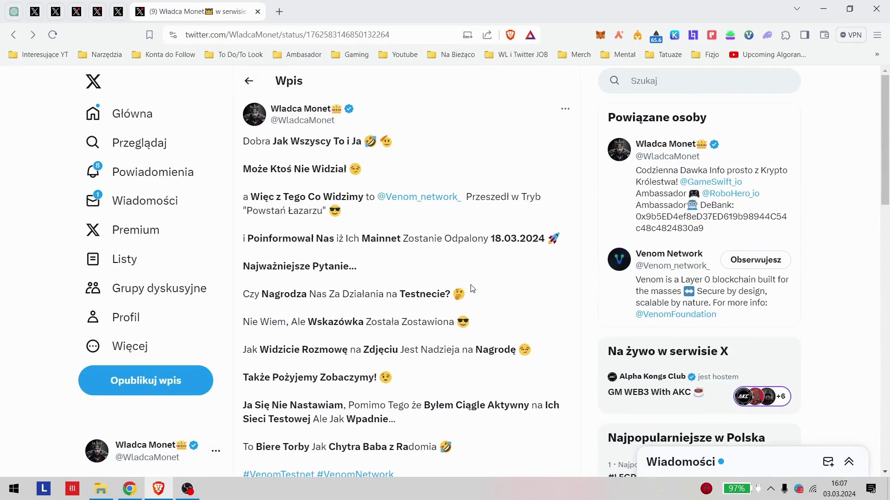
key("alt+Left")
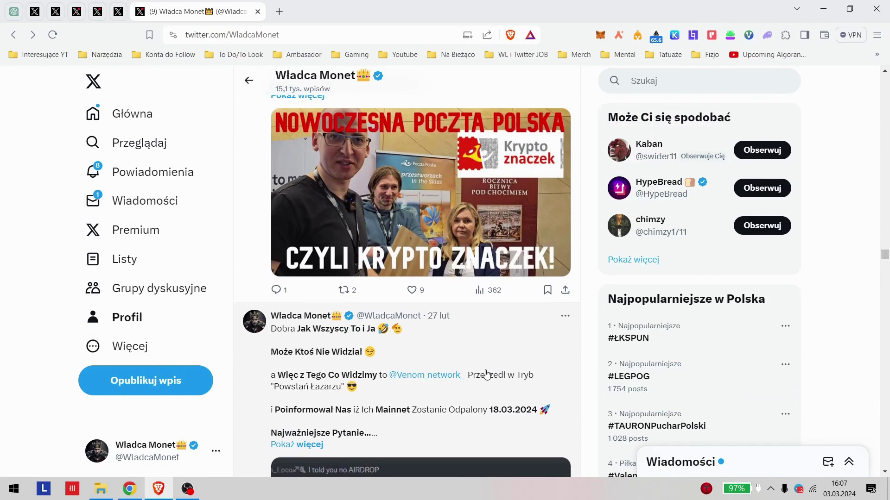
scroll(553, 220, "up", 4)
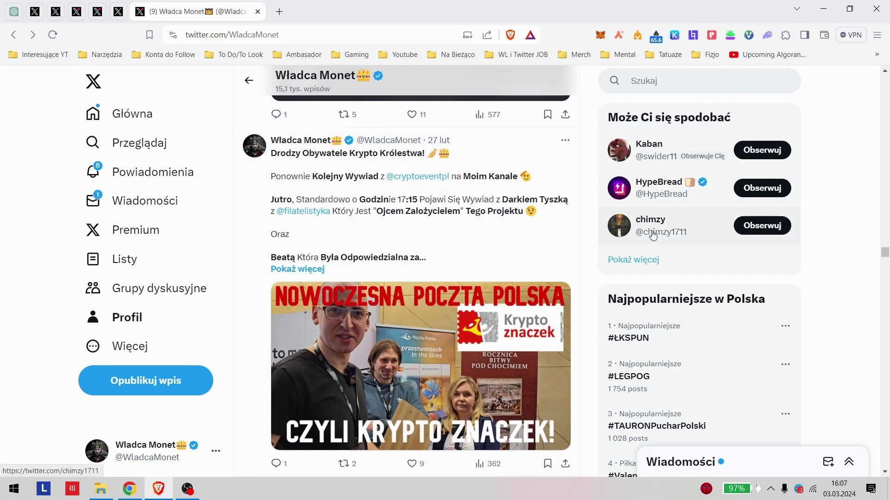
Step: Open the Krypto Znaczek interview post on its own page and read its text, hashtags and image
left_click(476, 218)
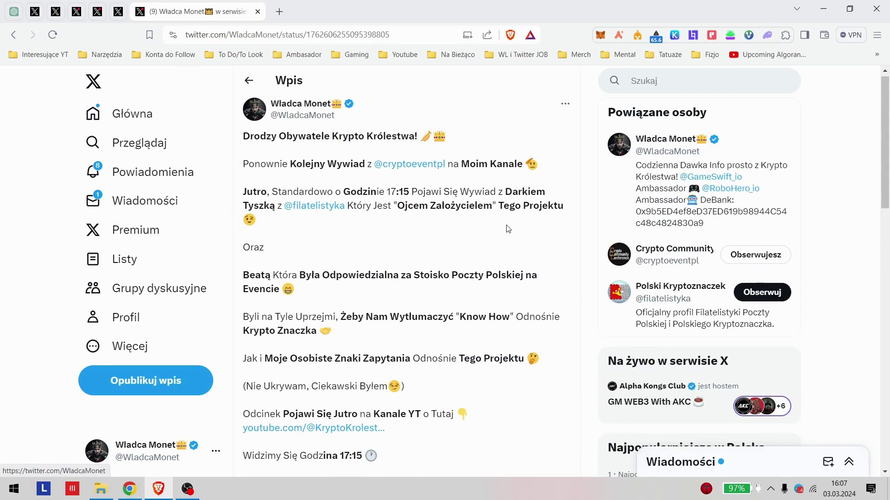
scroll(508, 229, "down", 4)
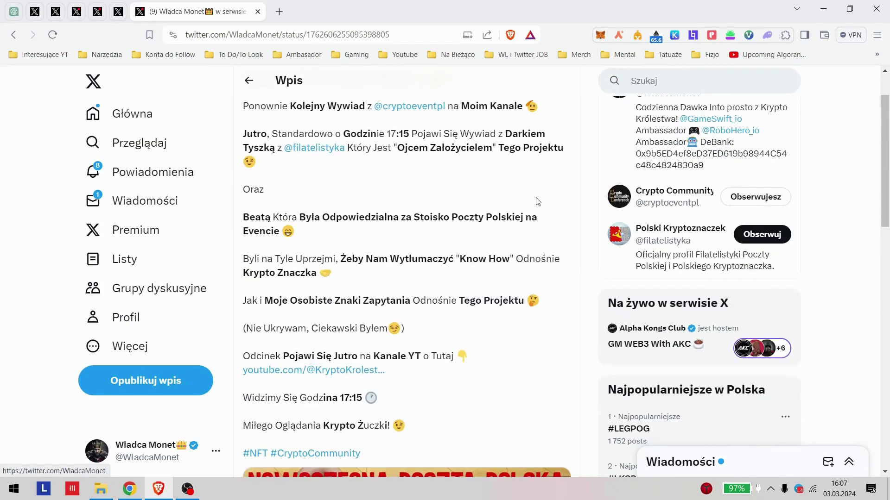
scroll(528, 217, "down", 1)
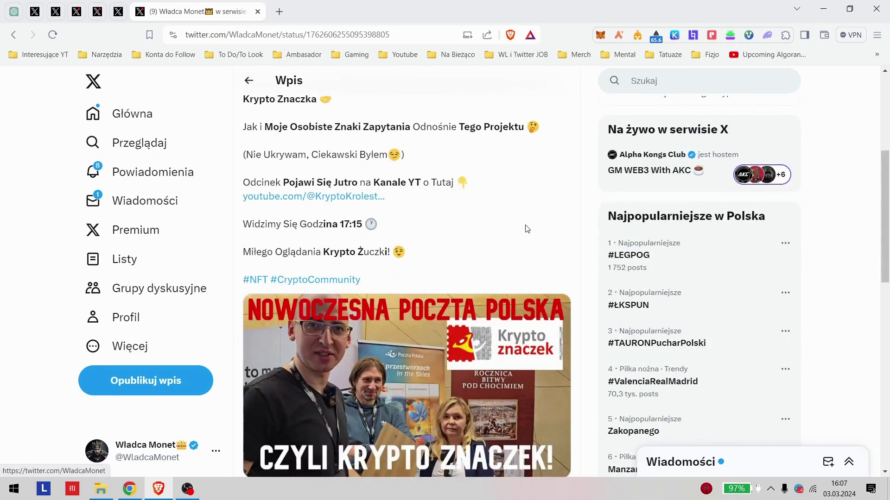
scroll(527, 229, "down", 2)
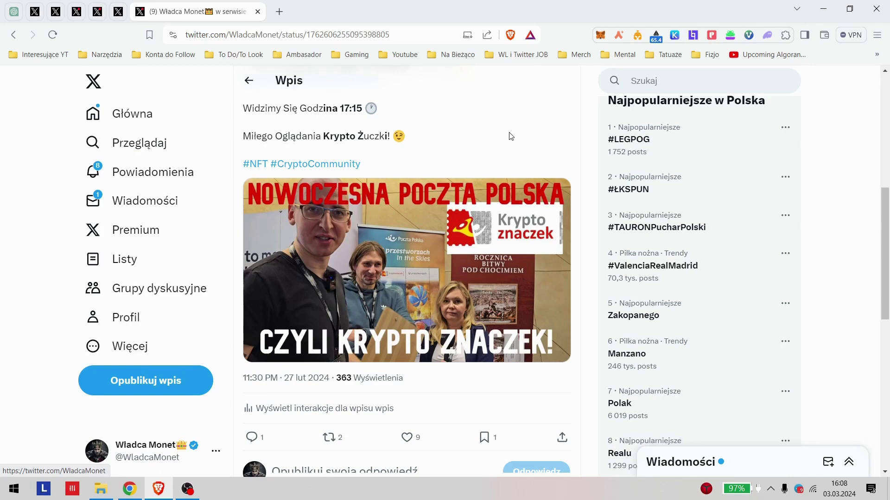
scroll(511, 137, "up", 8)
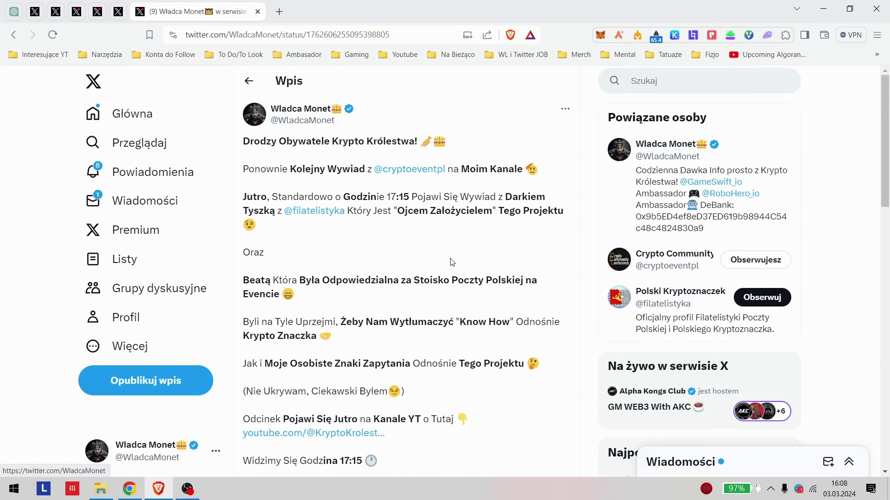
scroll(452, 262, "down", 4)
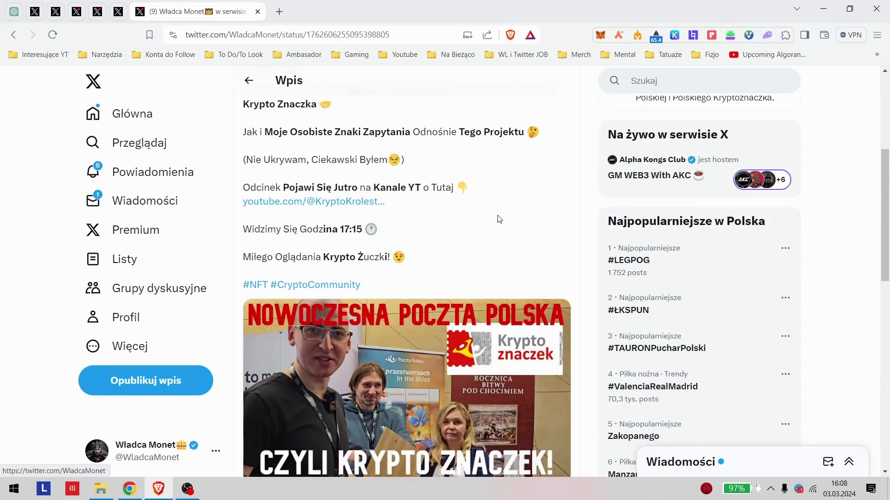
scroll(410, 206, "up", 2)
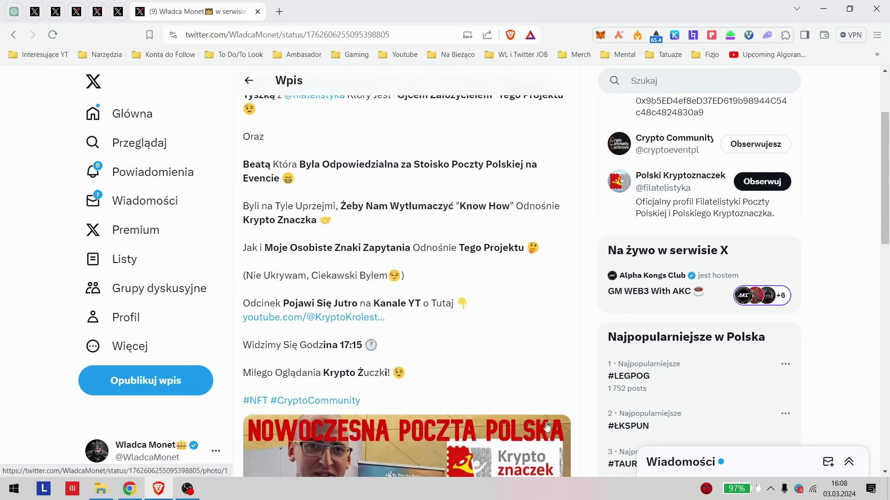
scroll(389, 238, "down", 10)
scroll(413, 254, "up", 9)
scroll(457, 269, "up", 3)
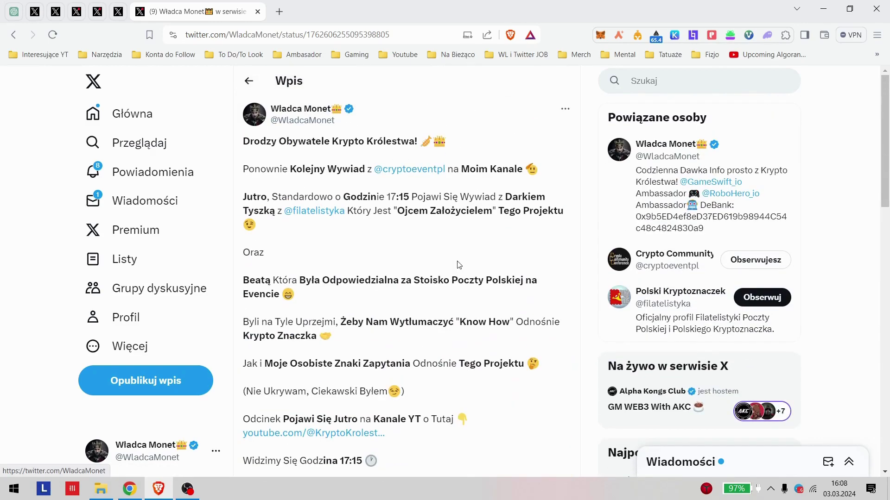
scroll(455, 271, "down", 5)
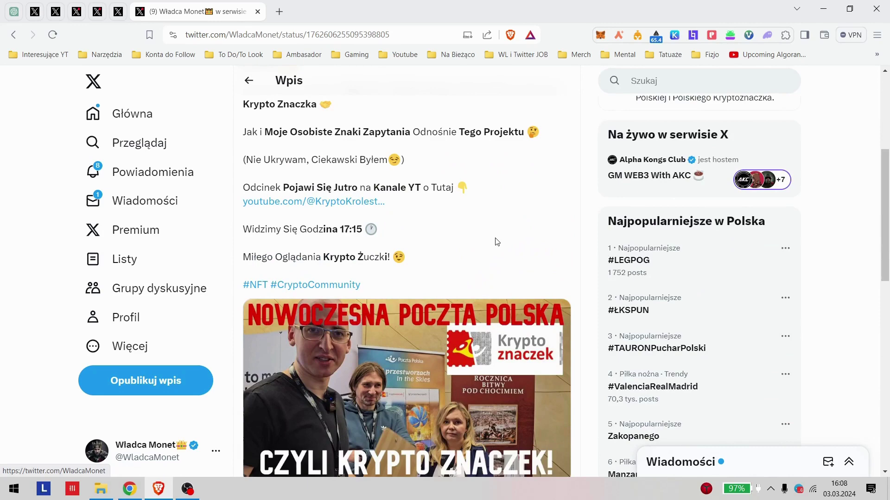
scroll(493, 245, "down", 3)
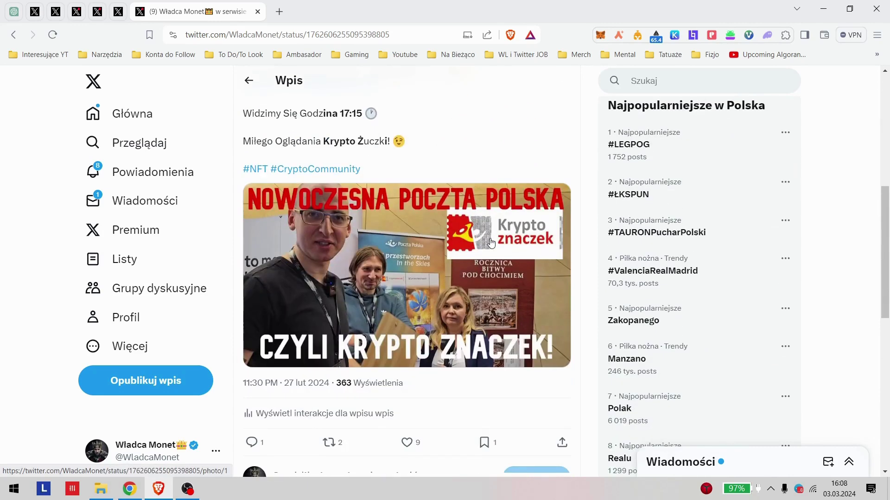
left_click(101, 489)
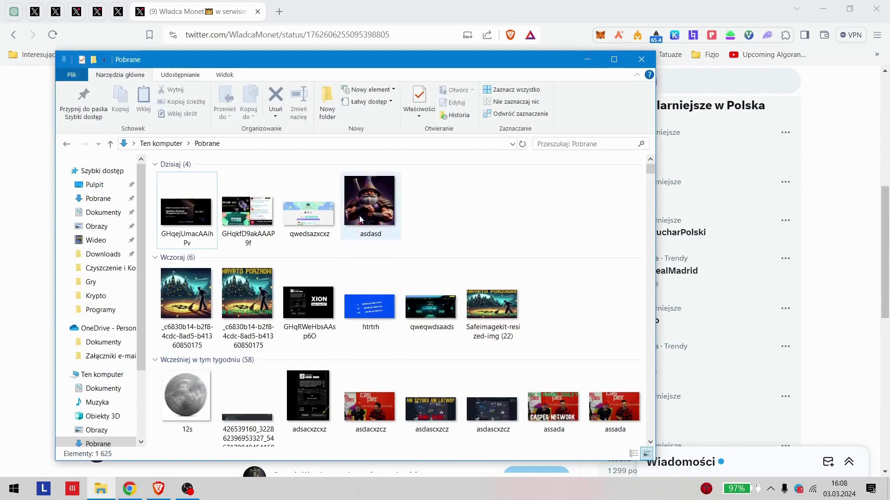
Step: View 12s.png, the Jan III Sobieski coin, from the Pobrane folder in Photos, then close it
left_click(179, 412)
double_click(179, 413)
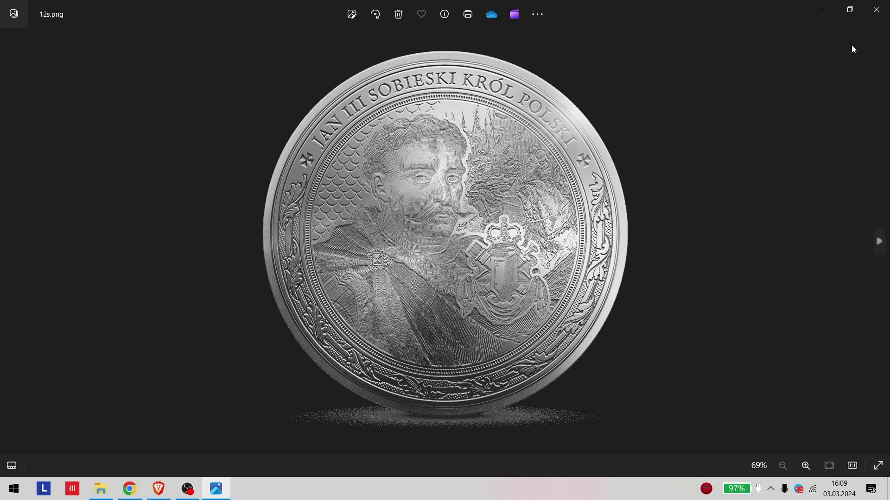
left_click(877, 10)
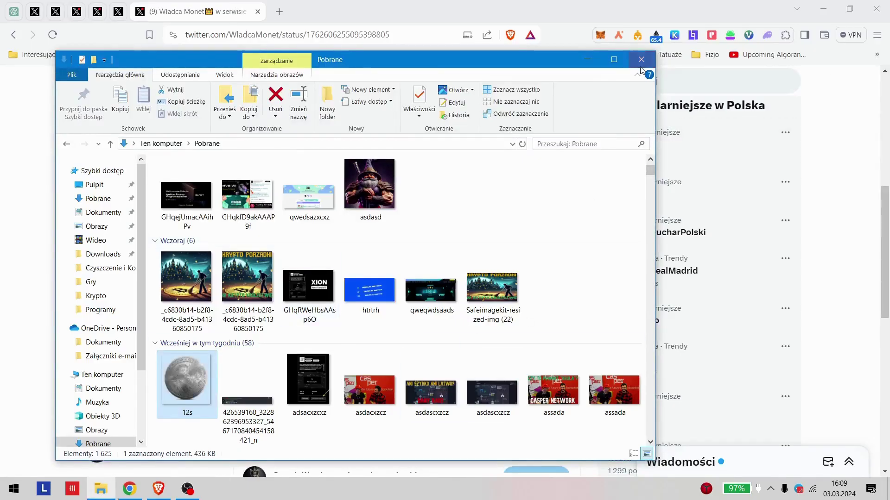
Step: Open the 'Ostatnie Info Dnia Dzisiejszego' Tenet post and its galxe.com link in a new tab
left_click(641, 59)
scroll(440, 329, "up", 6)
scroll(441, 329, "up", 3)
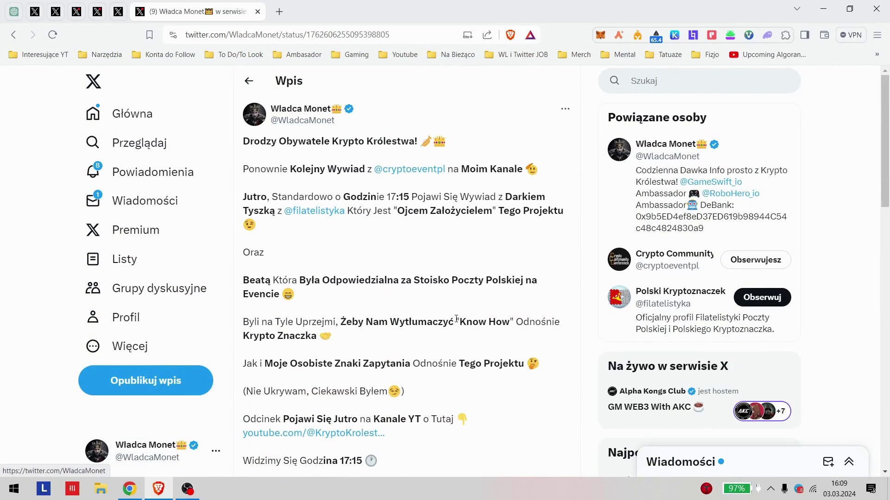
key("alt+Left")
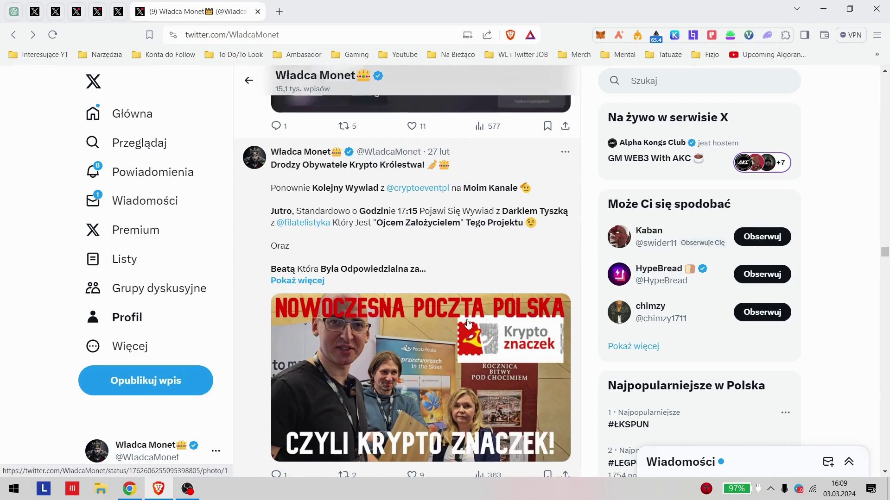
left_click(452, 283)
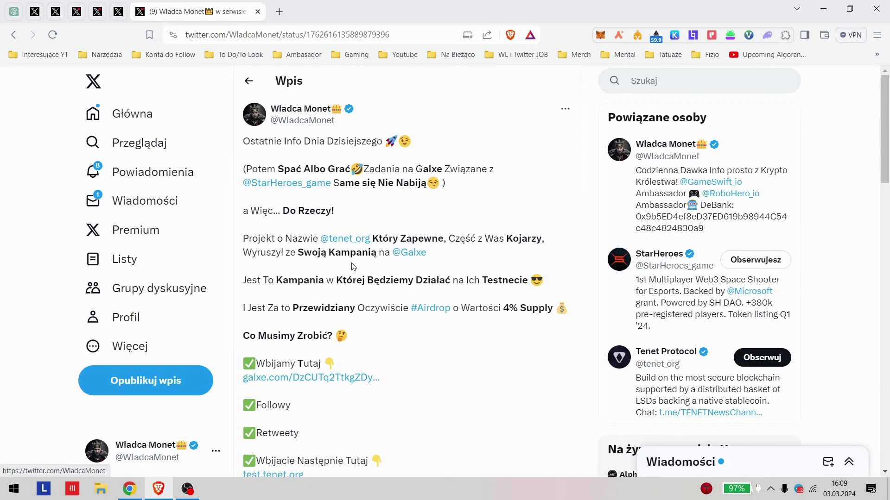
scroll(356, 247, "down", 4)
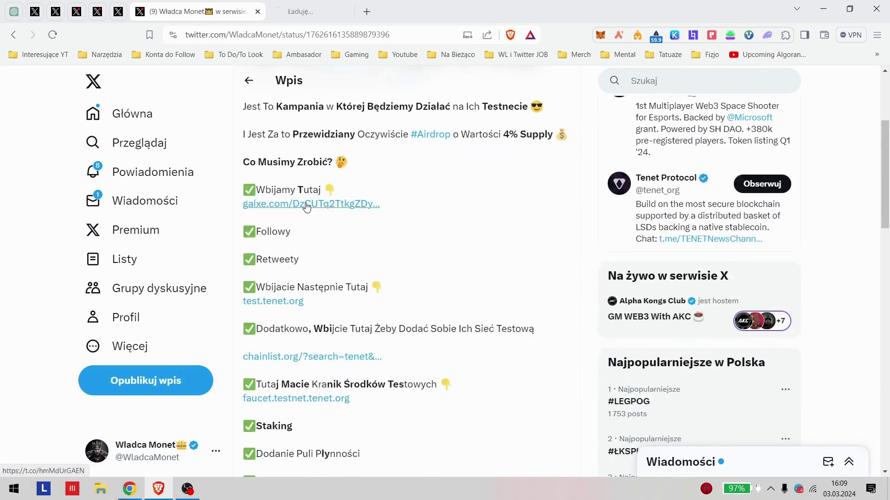
middle_click(306, 208)
left_click(318, 9)
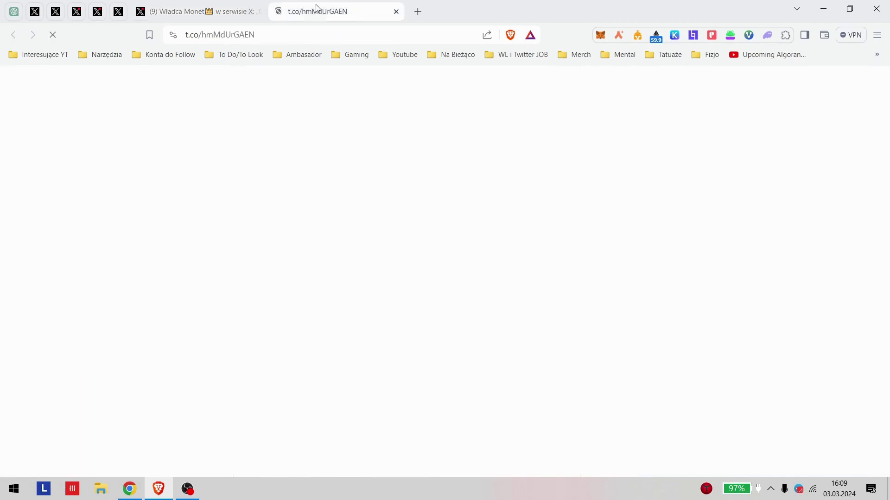
Step: Copy the galxe.com campaign URL from Brave and load it in Chrome
left_click(318, 36)
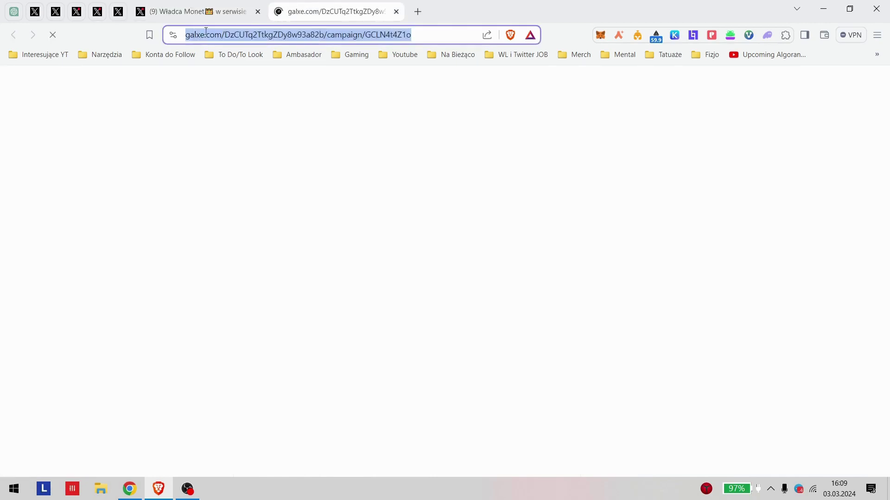
left_click(193, 9)
mouse_move(129, 488)
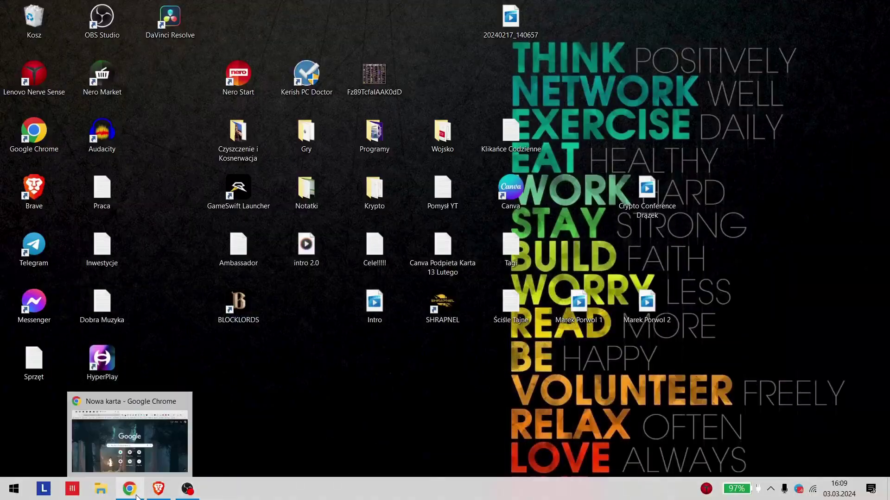
left_click(139, 433)
type("https://galxe.com/DzCUTq2TtkgZDy8w93a82b/campaign/GCLN4t4Z1o")
left_click(196, 55)
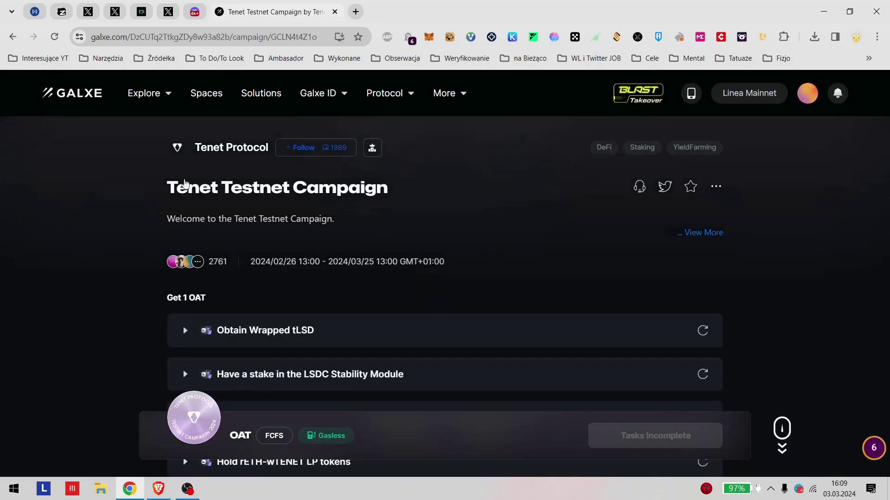
Step: Scroll the Galxe campaign and open the Obtain Wrapped tLSD task's Detail credentials
scroll(208, 244, "down", 4)
scroll(91, 258, "down", 5)
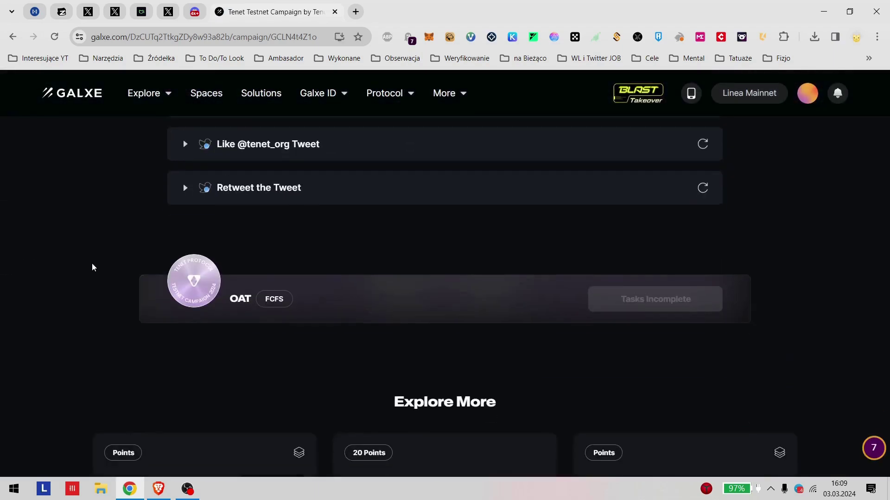
scroll(116, 264, "up", 9)
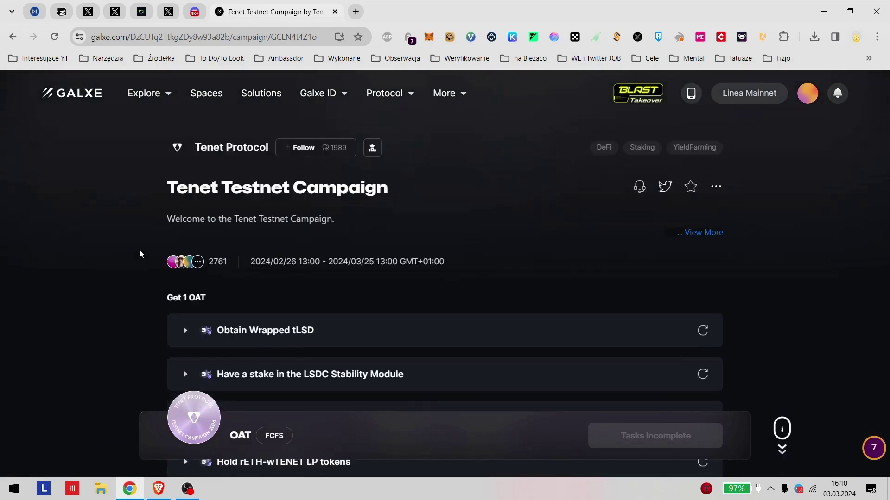
scroll(139, 310, "down", 7)
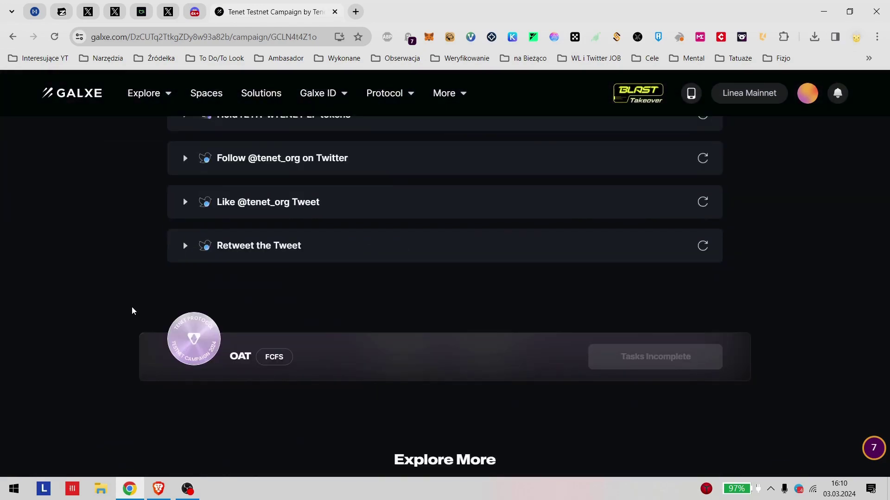
left_click(134, 496)
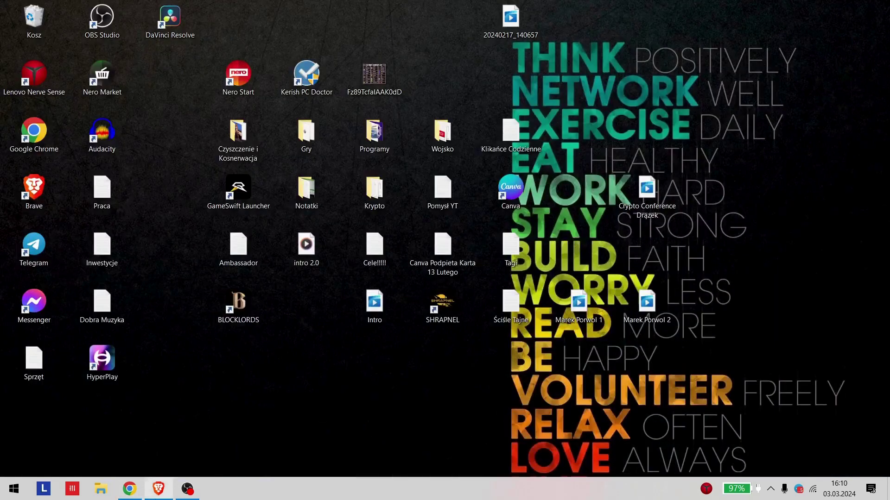
left_click(159, 489)
left_click(185, 11)
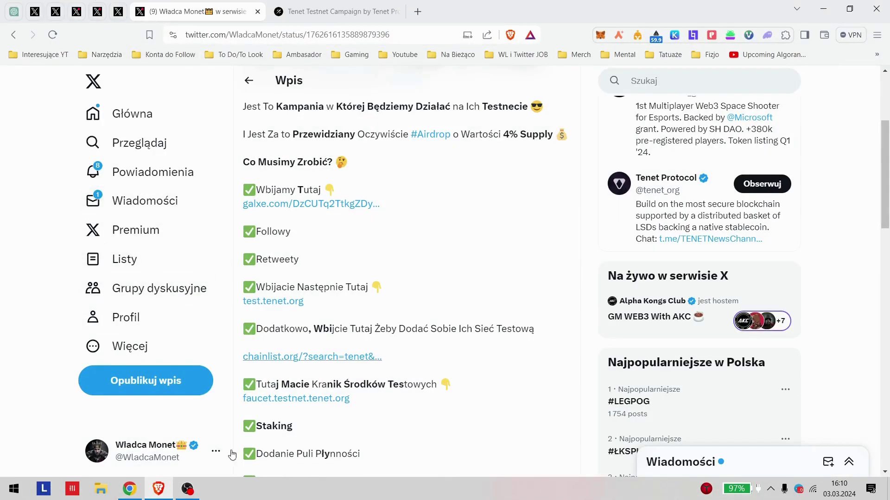
mouse_move(129, 491)
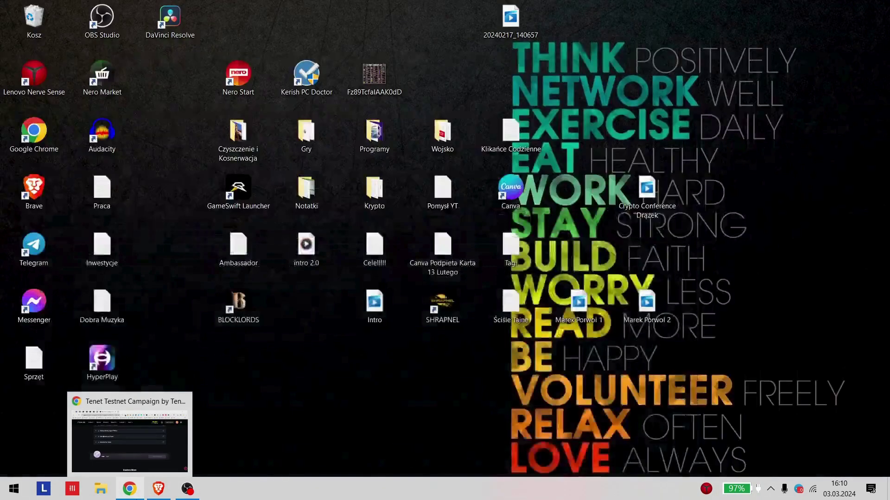
left_click(130, 443)
scroll(402, 386, "up", 6)
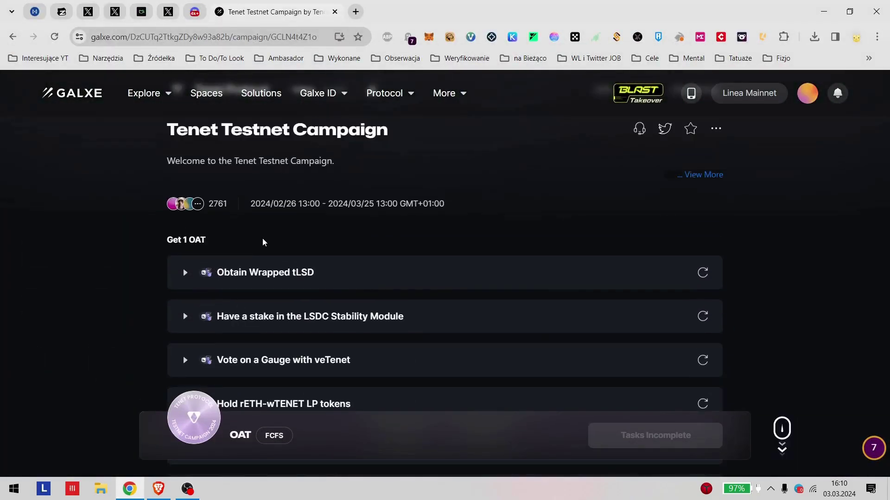
left_click(189, 276)
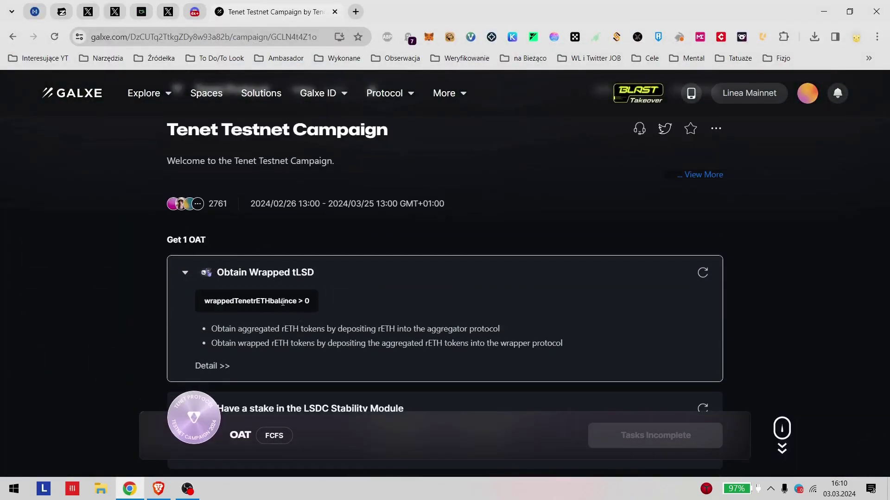
left_click(225, 367)
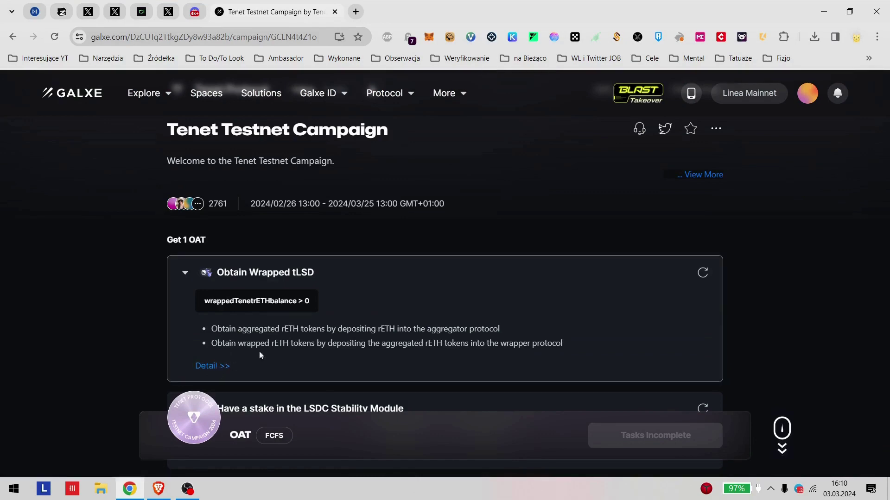
Step: Copy the Tenet tweet URL from Brave, load it in Chrome and move that tab first
left_click(158, 489)
scroll(451, 288, "down", 2)
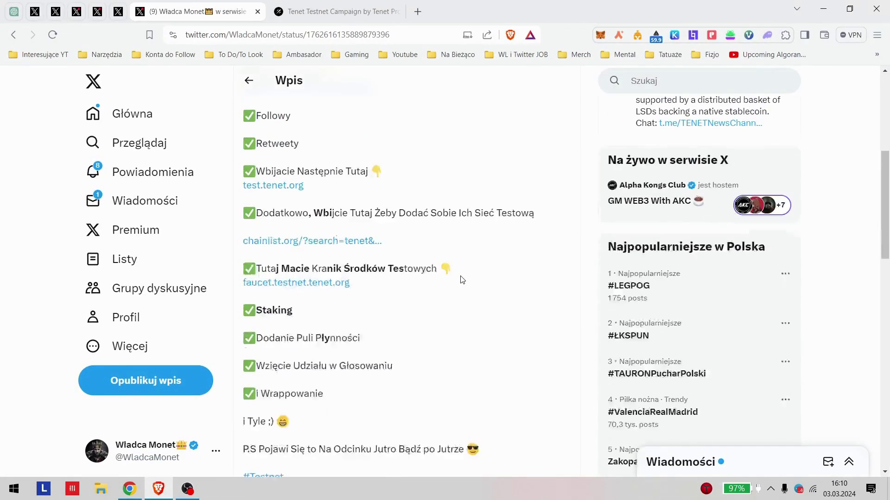
scroll(390, 321, "down", 1)
scroll(391, 308, "up", 2)
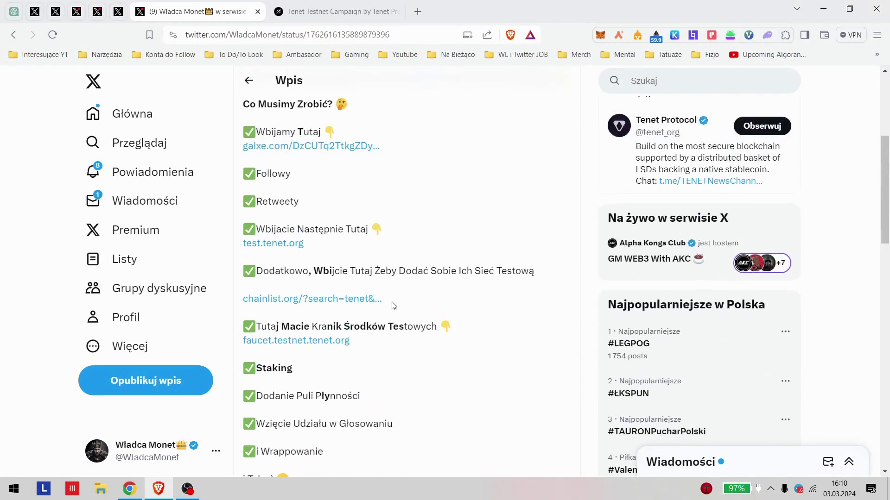
left_click(211, 35)
key("ctrl+c")
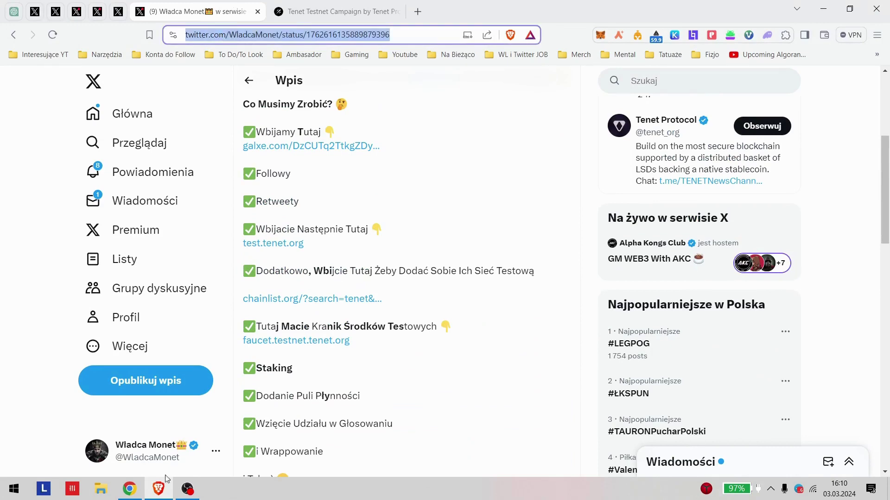
left_click(129, 489)
left_click(278, 36)
key("ctrl+v")
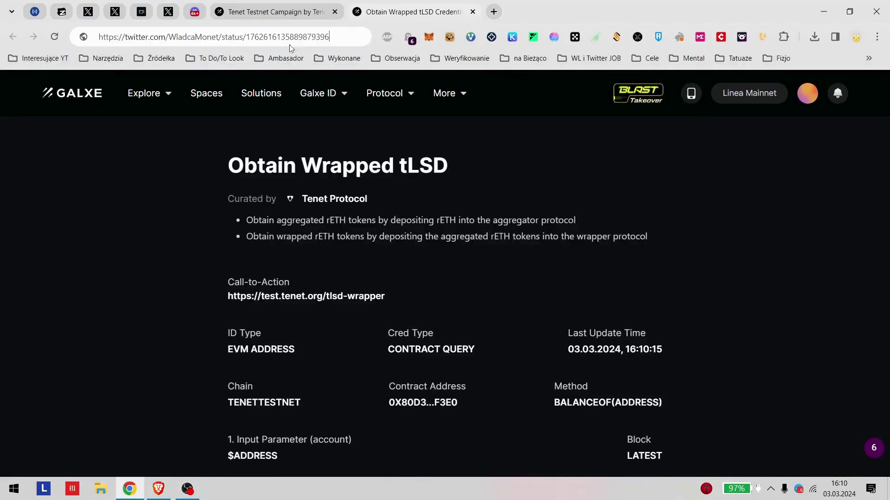
key("Return")
left_click(291, 5)
left_click_drag(408, 12, 269, 7)
Step: Return Brave's X tab to the author's profile showing the 28 lut Tenet Galxe post
left_click(159, 489)
scroll(352, 301, "up", 5)
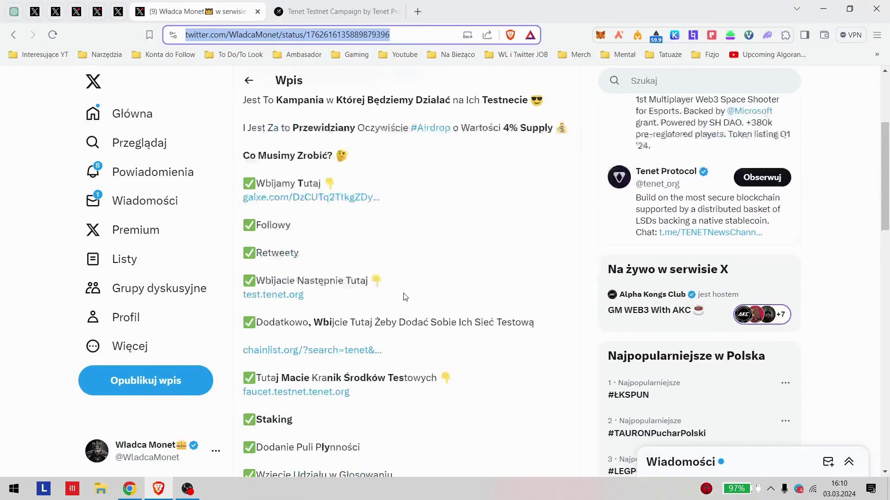
scroll(341, 323, "down", 5)
key("alt+Left")
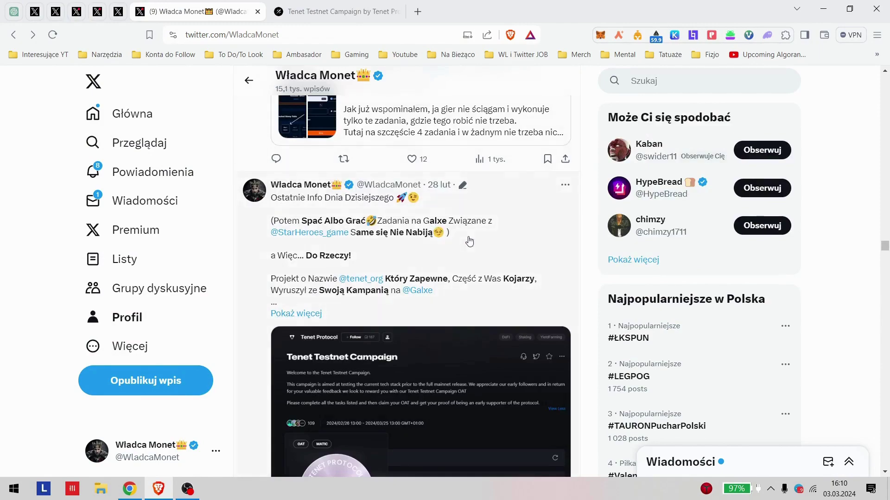
Step: Scroll the Tenet post and glance at the Tenet Testnet Campaign tab before coming back
scroll(468, 240, "up", 7)
scroll(445, 313, "down", 9)
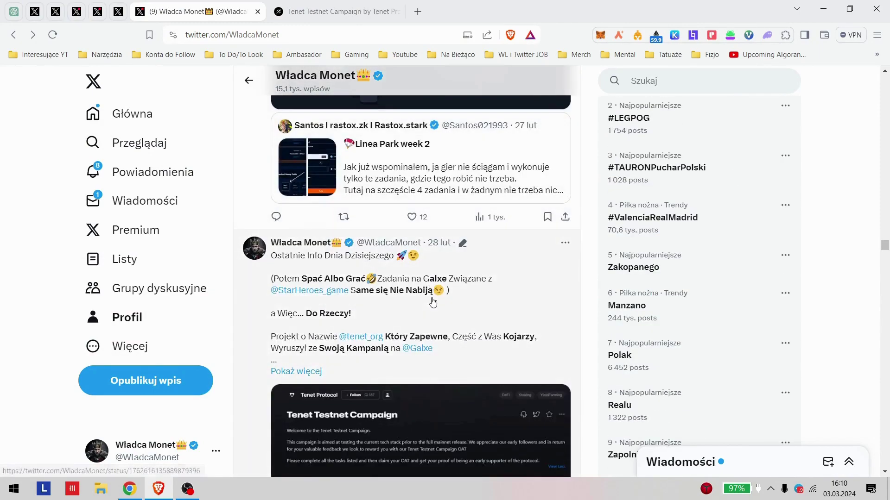
scroll(394, 283, "up", 5)
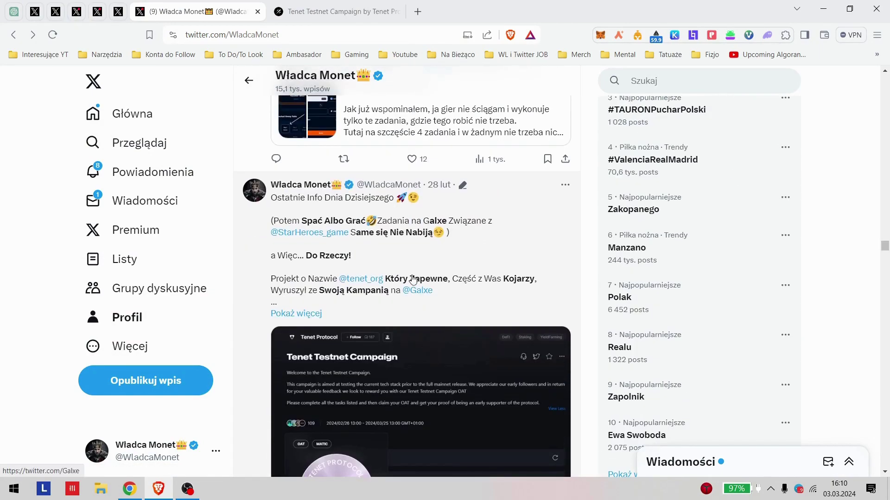
scroll(388, 318, "down", 5)
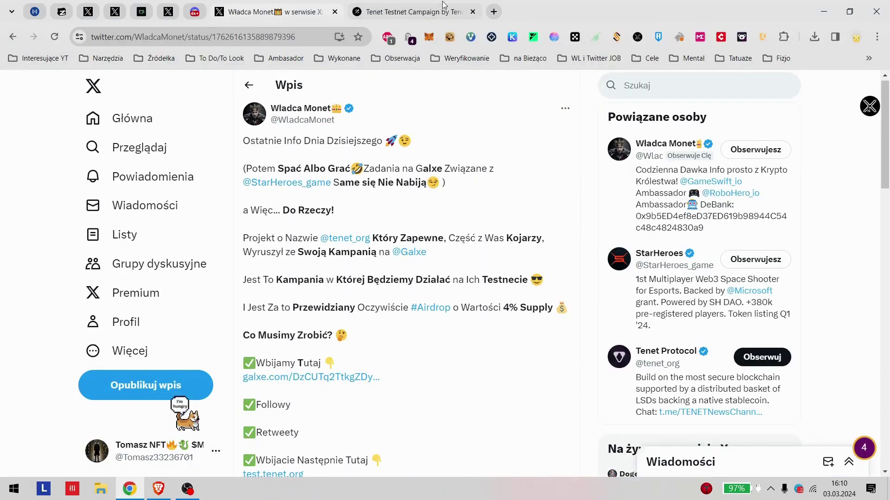
left_click(408, 12)
left_click(274, 11)
Step: Open the post's test.tenet.org and chainlist.org links in new tabs
scroll(417, 343, "down", 2)
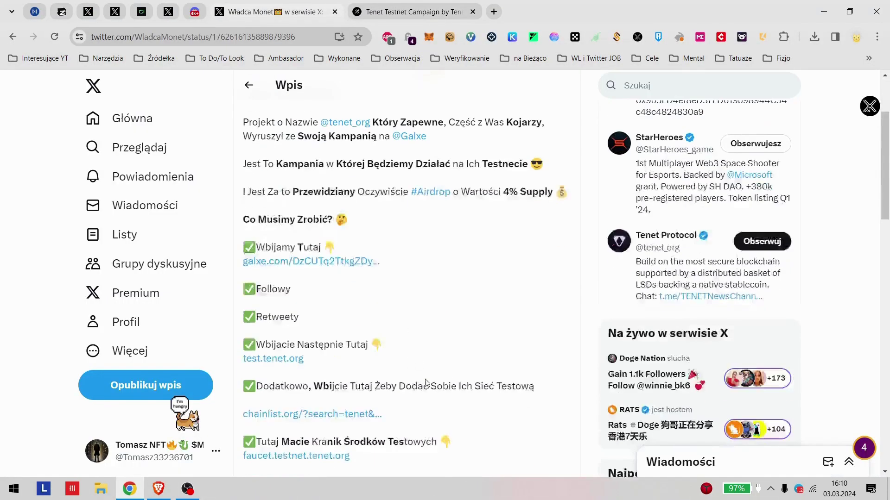
scroll(357, 290, "down", 3)
scroll(357, 290, "down", 1)
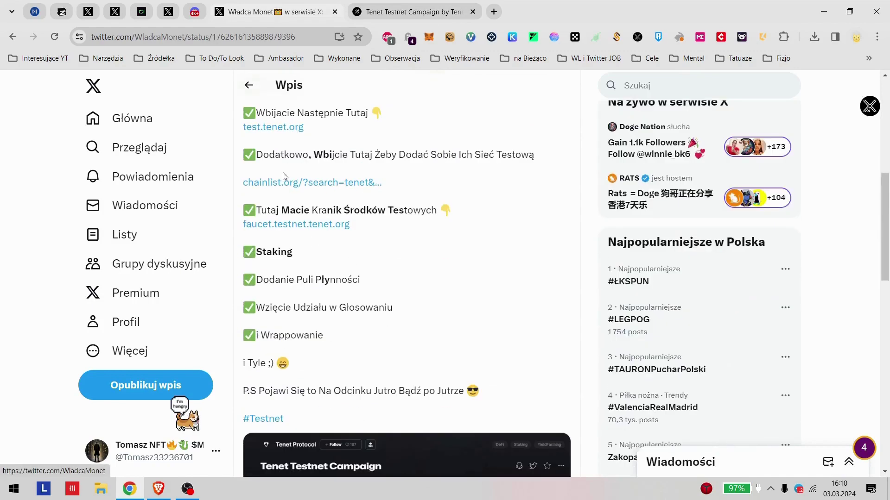
middle_click(290, 128)
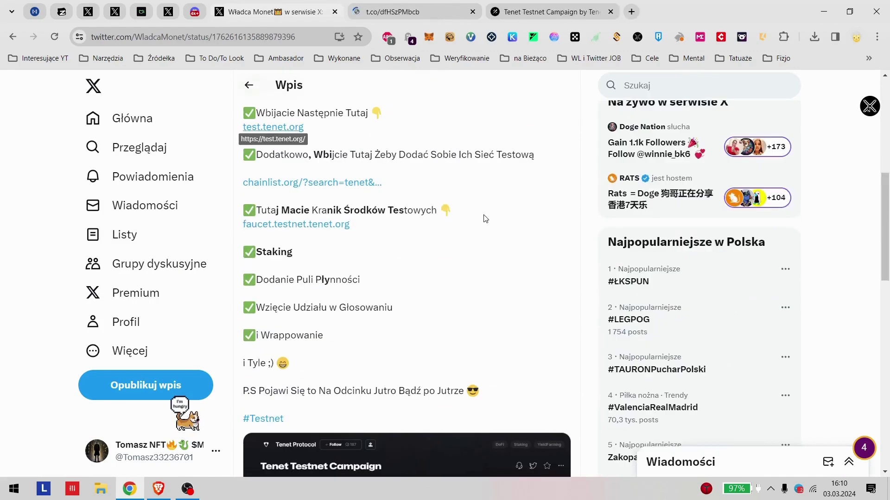
left_click(441, 10)
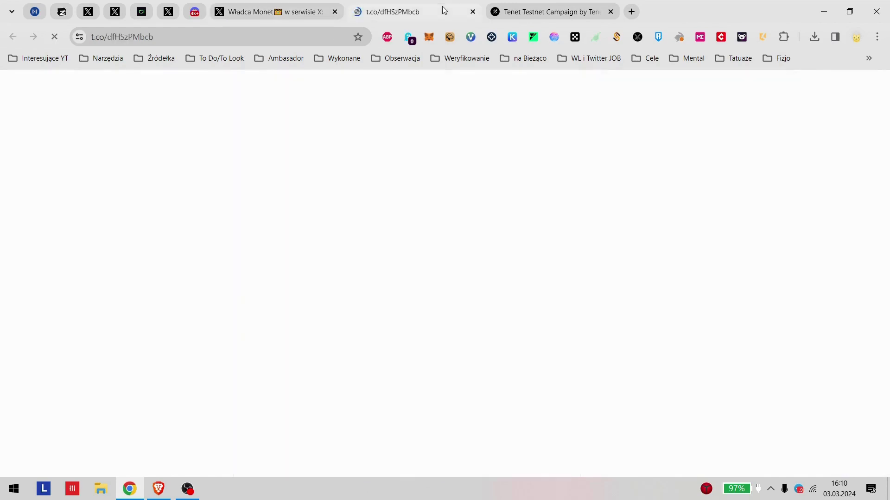
left_click(246, 5)
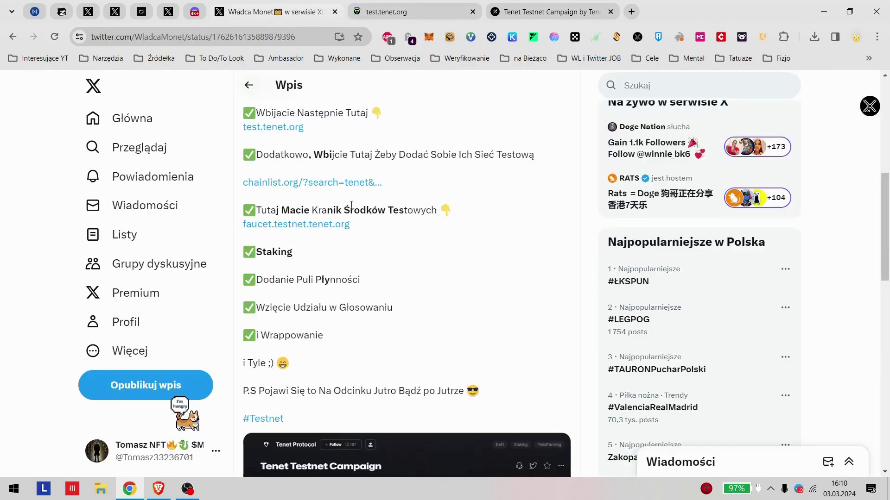
middle_click(382, 191)
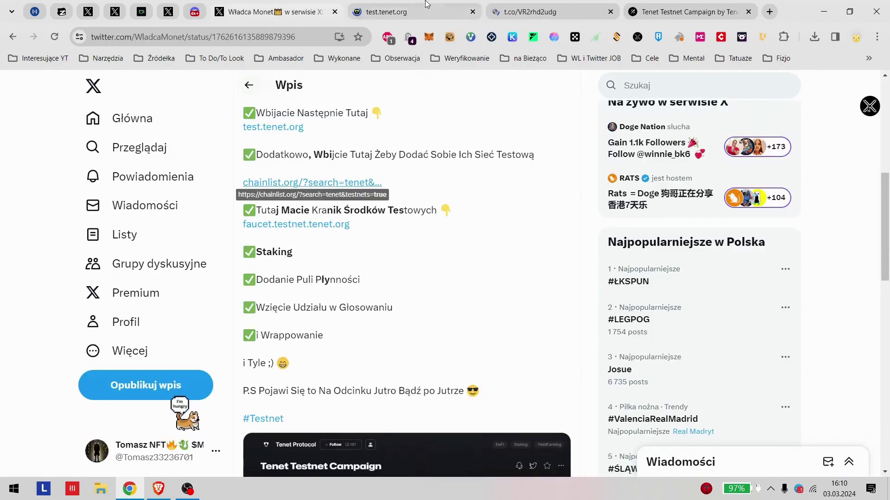
Step: Switch MetaMask to Tenet Testnet on test.tenet.org, close the ChainList tab, and return to the post
left_click(423, 6)
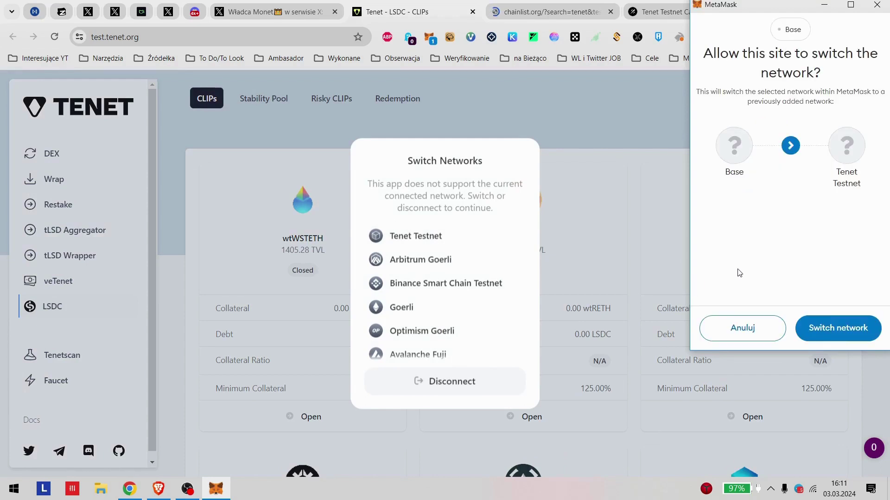
left_click(849, 337)
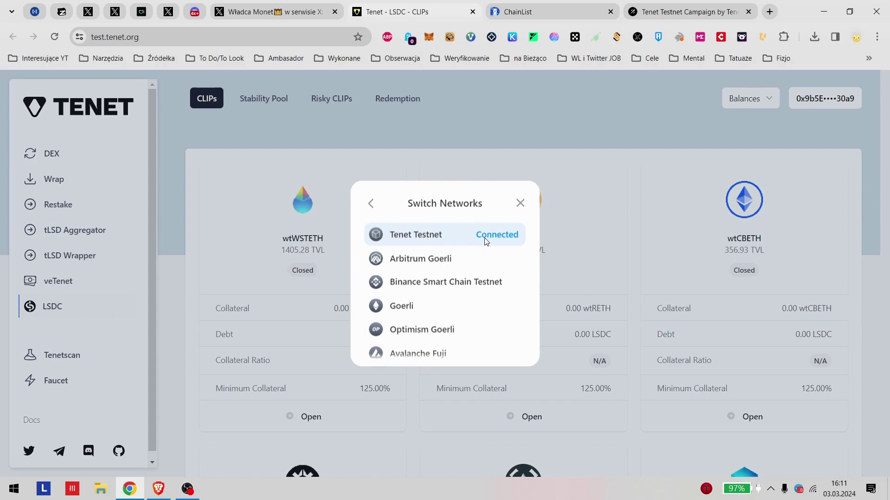
left_click(519, 203)
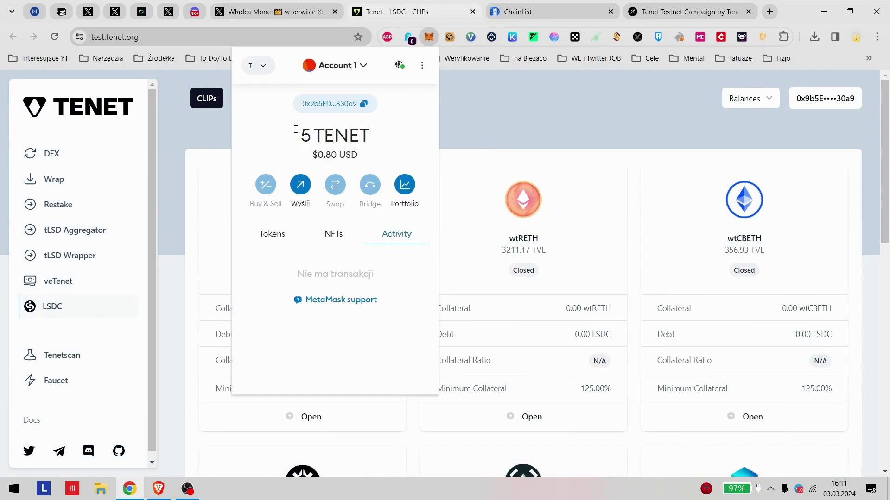
left_click(528, 11)
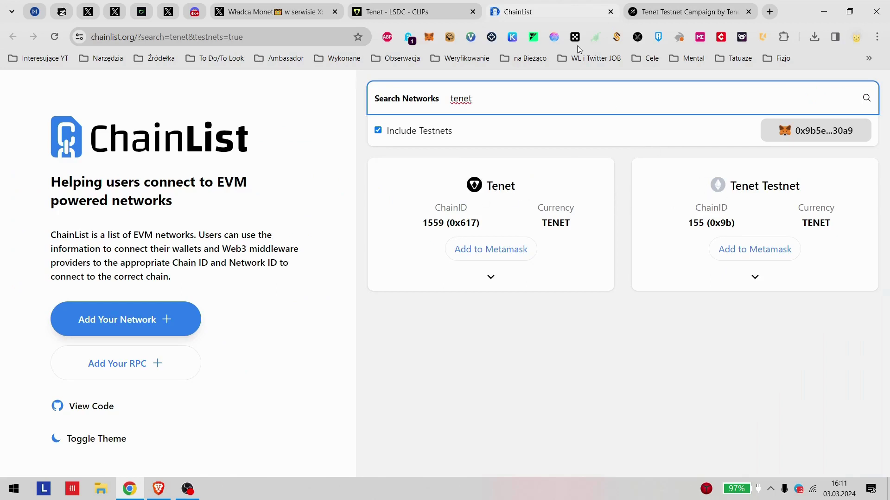
left_click(610, 11)
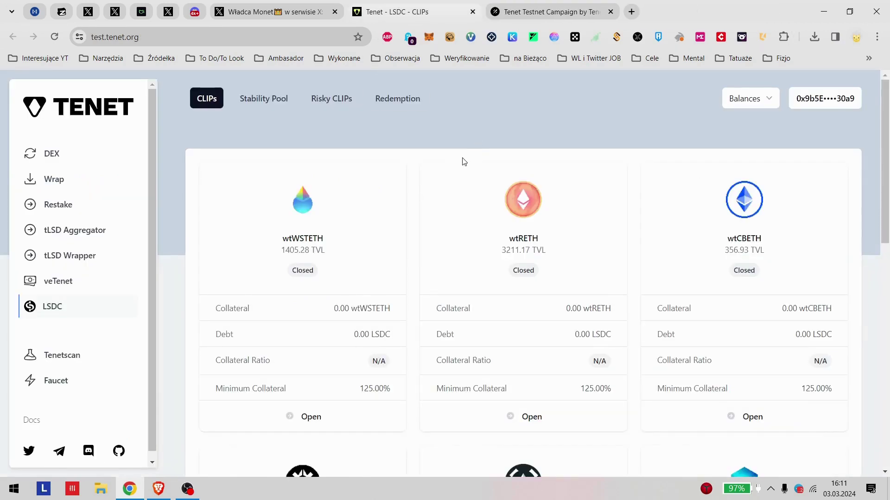
left_click(311, 5)
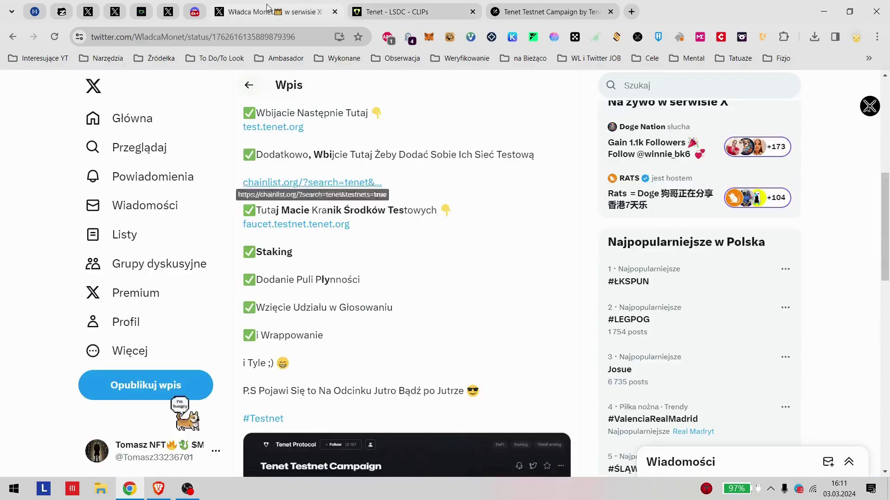
Step: Open faucet.testnet.tenet.org in a new tab and connect the MetaMask account to fill its address
middle_click(288, 225)
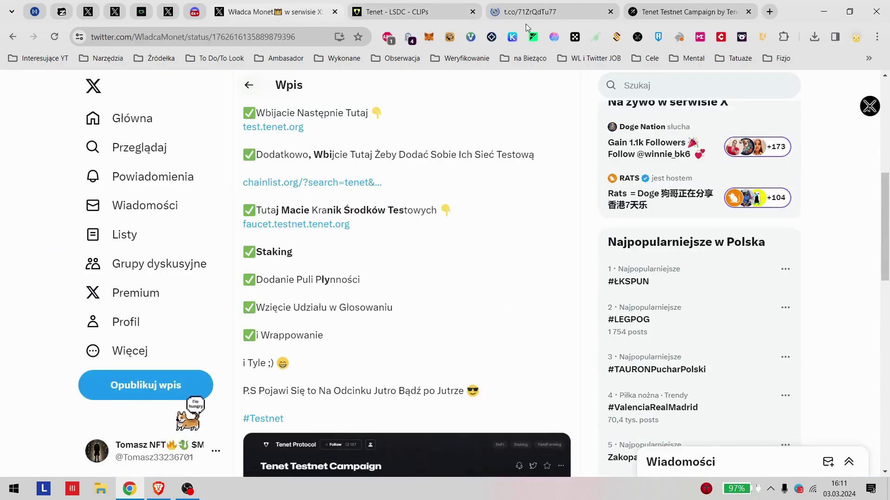
left_click(533, 7)
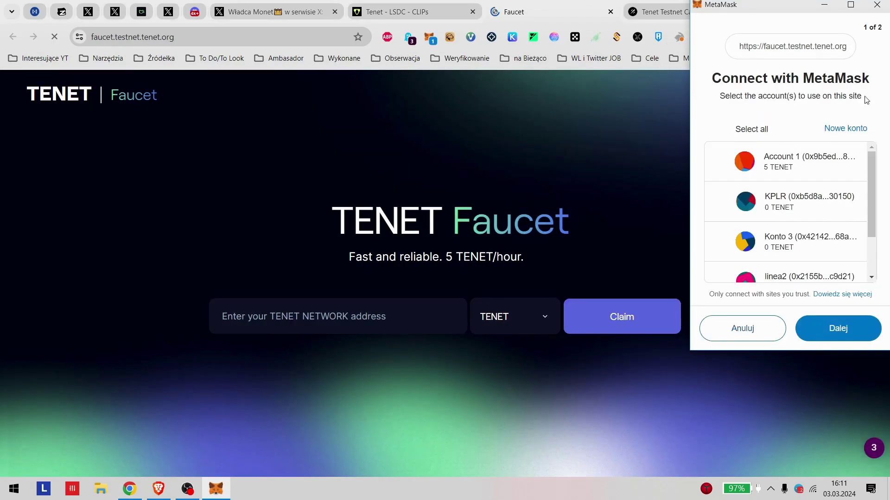
left_click(817, 338)
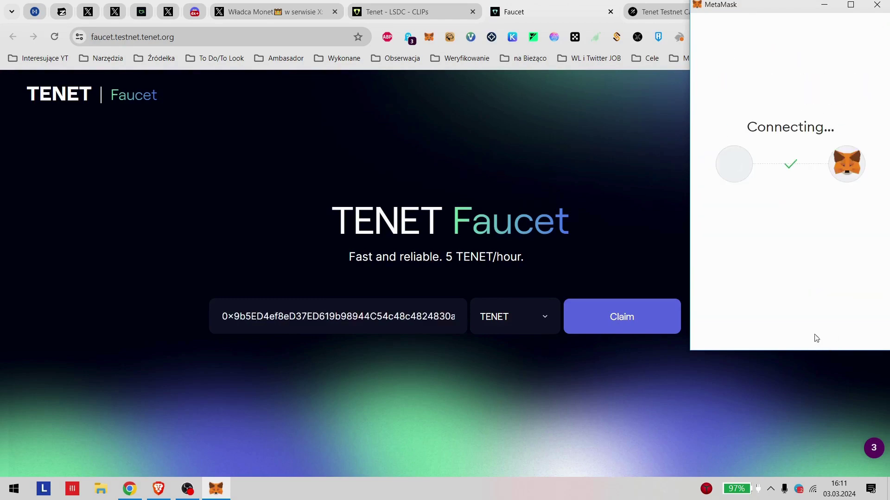
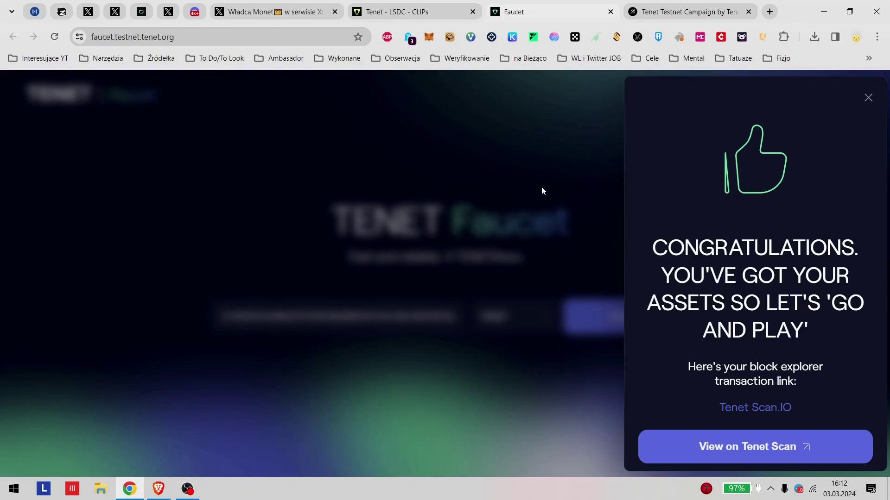
Step: Dismiss the faucet congratulations message, close the faucet tab, and glance at the X task post
left_click(868, 97)
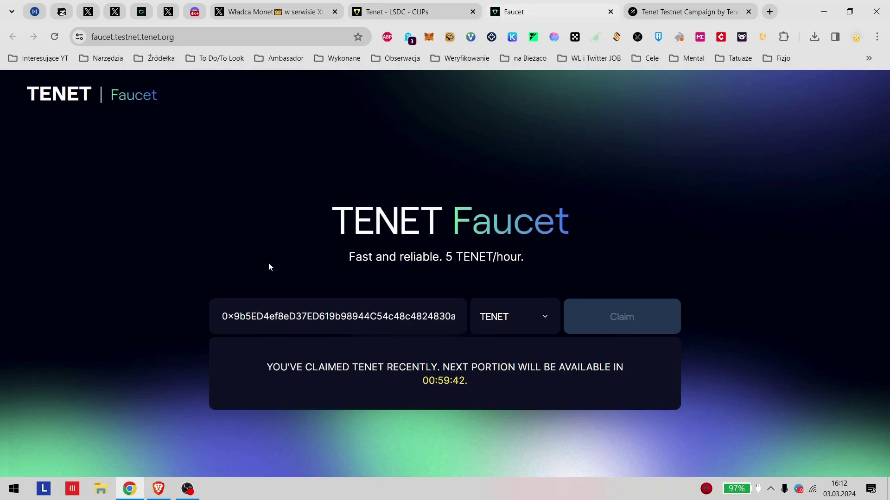
left_click(610, 11)
left_click(273, 11)
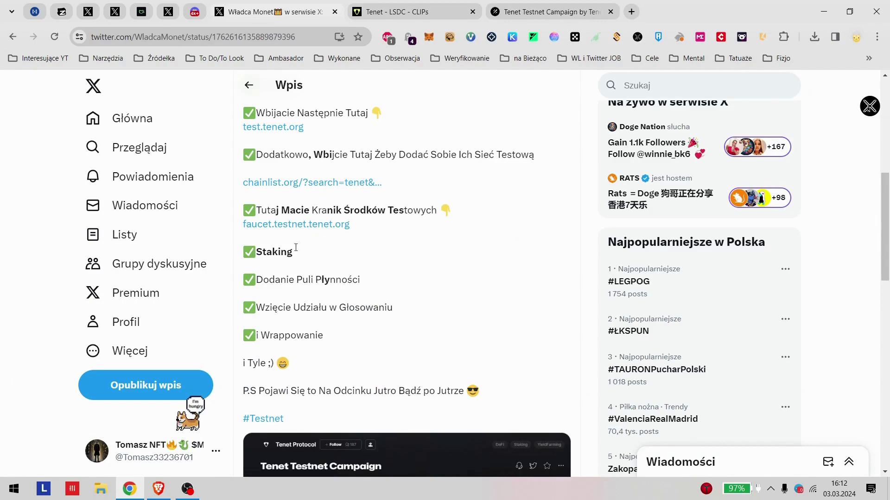
Step: Scroll through the Galxe Tenet Testnet Campaign task list, then go to the Tenet CLIPs tab
key("ctrl+Tab")
key("ctrl+Tab")
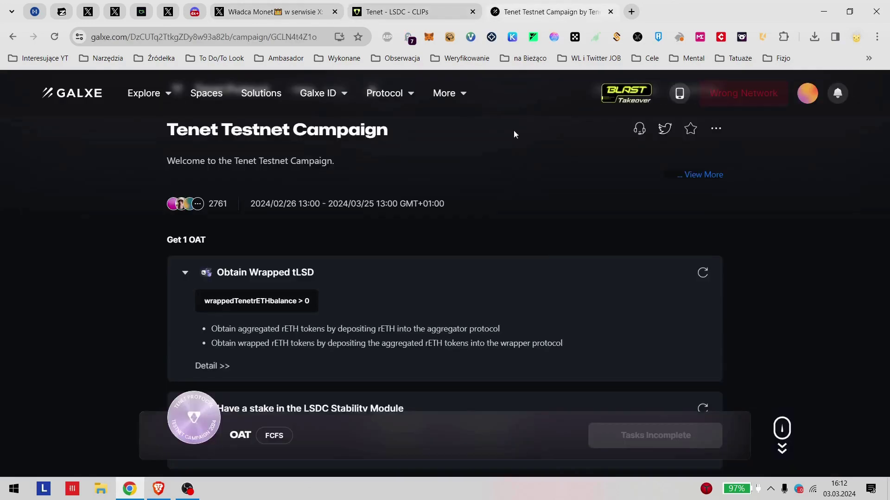
scroll(428, 291, "down", 1)
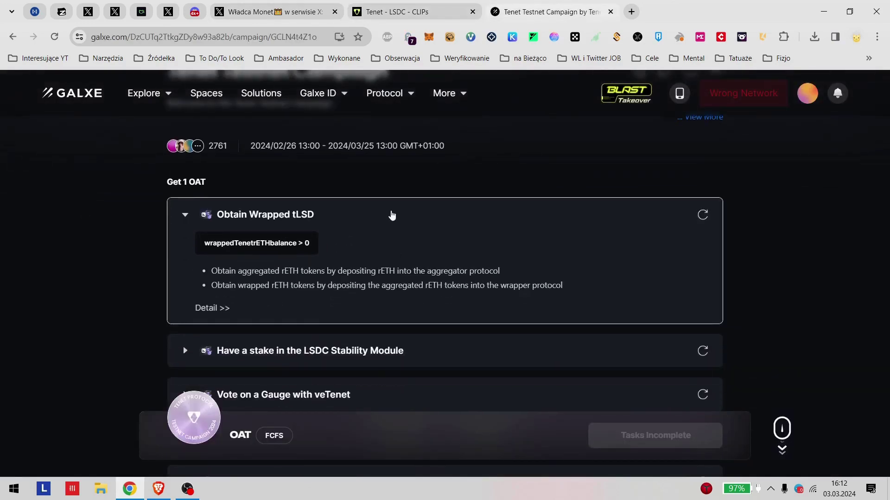
scroll(473, 165, "down", 3)
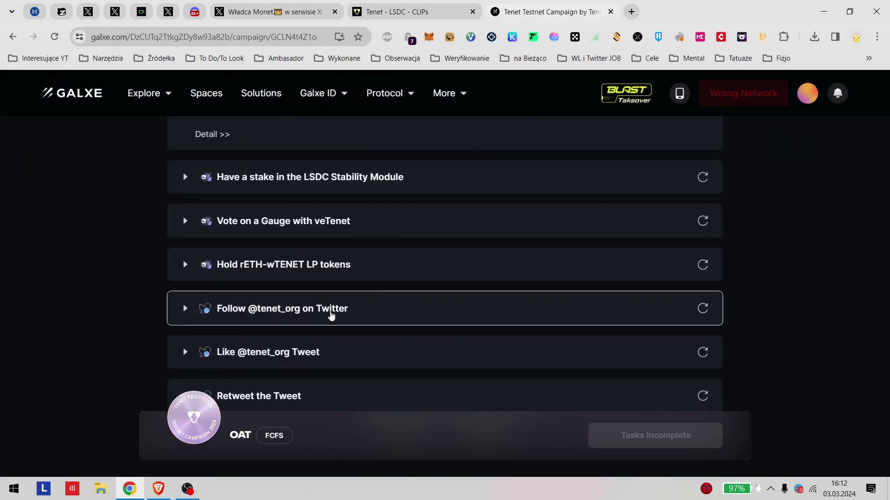
scroll(329, 308, "down", 2)
scroll(373, 298, "up", 7)
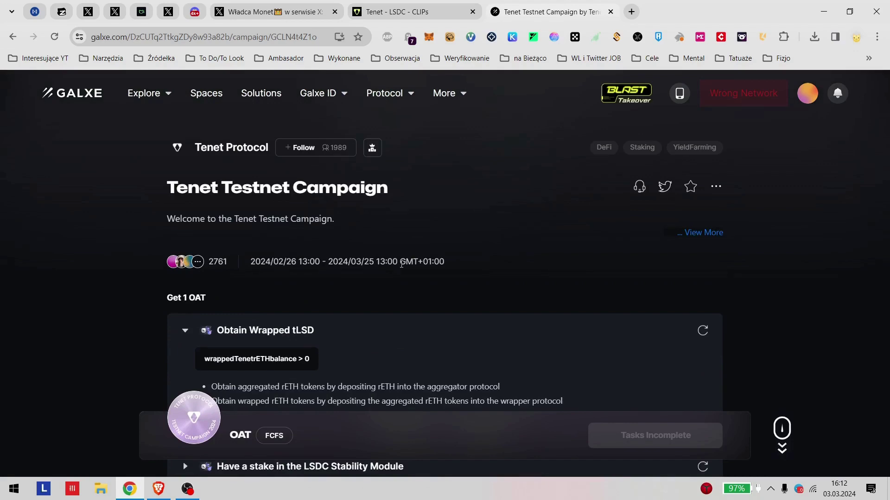
scroll(336, 270, "down", 7)
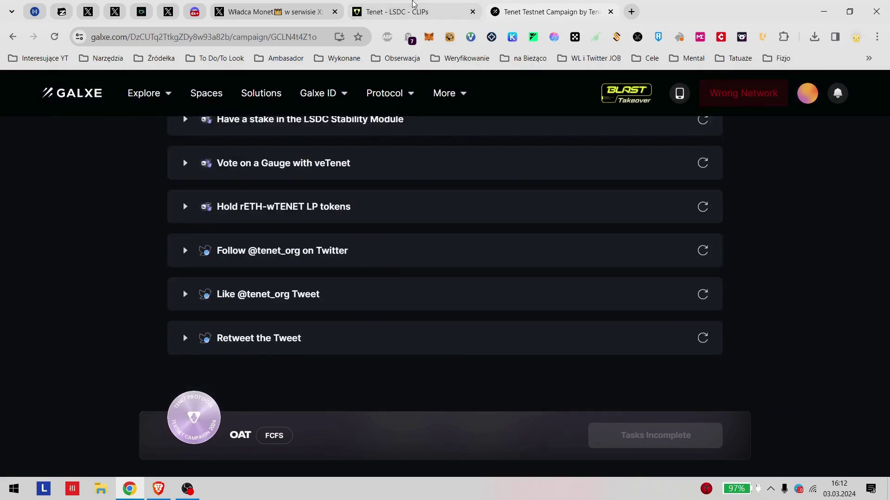
left_click(413, 11)
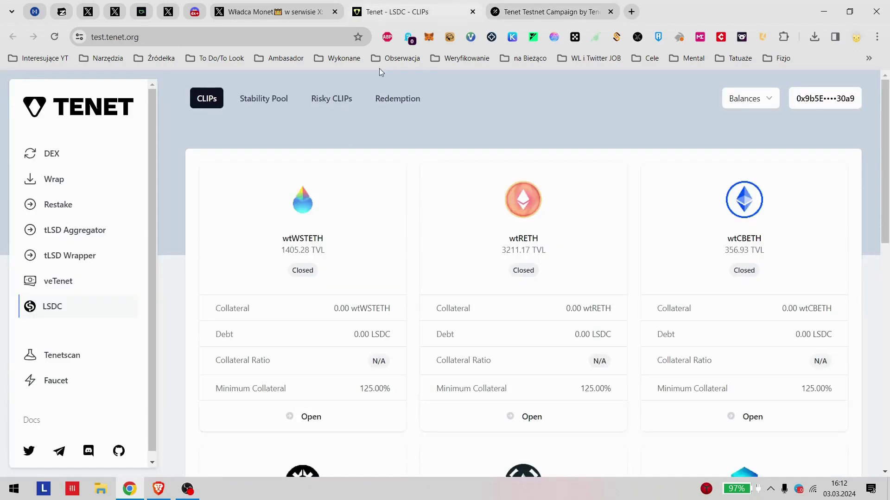
Step: Wrap 1 TENET into wTENET on the Wrap page and approve it in MetaMask
left_click(49, 185)
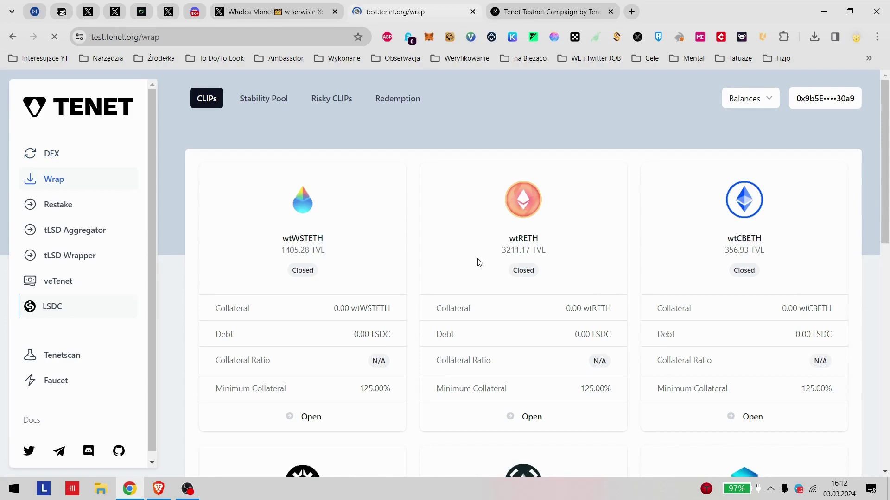
left_click(353, 233)
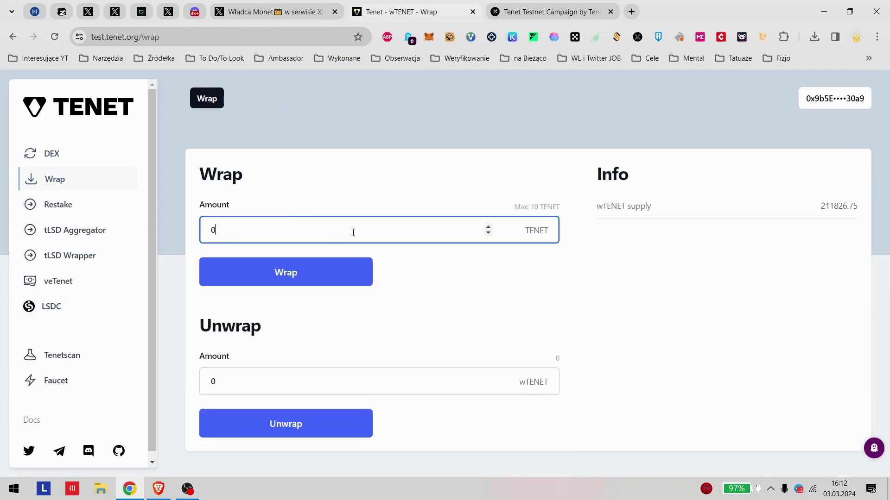
key("BackSpace")
type("1")
left_click(496, 300)
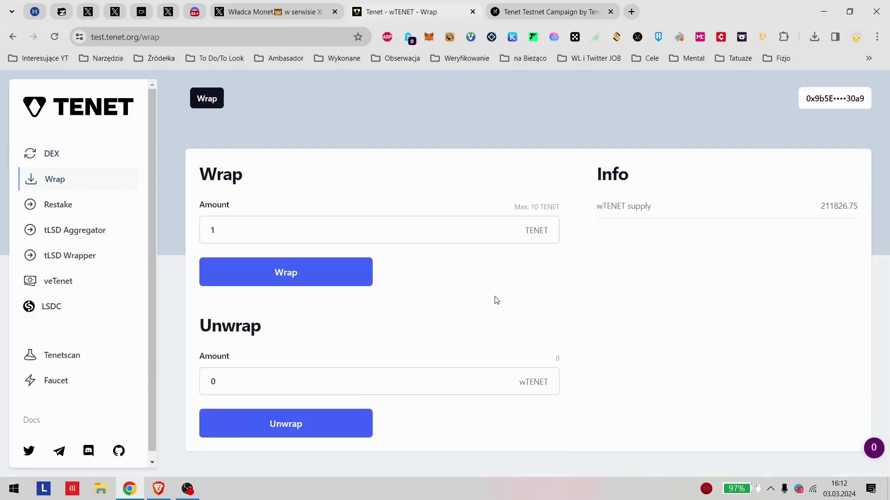
left_click(341, 274)
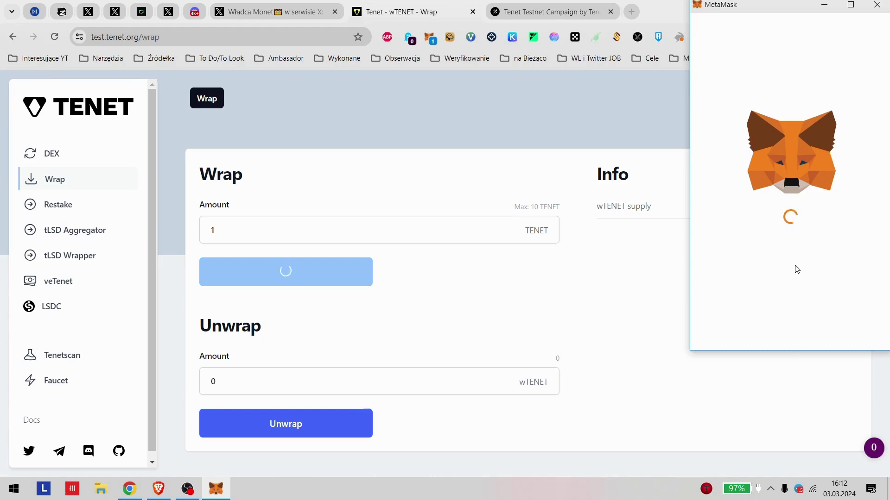
scroll(792, 247, "down", 1)
left_click(829, 340)
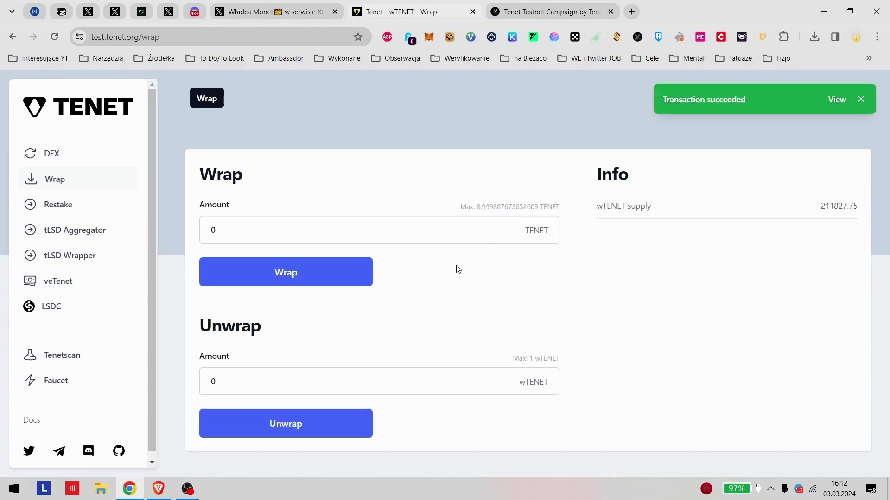
left_click(63, 153)
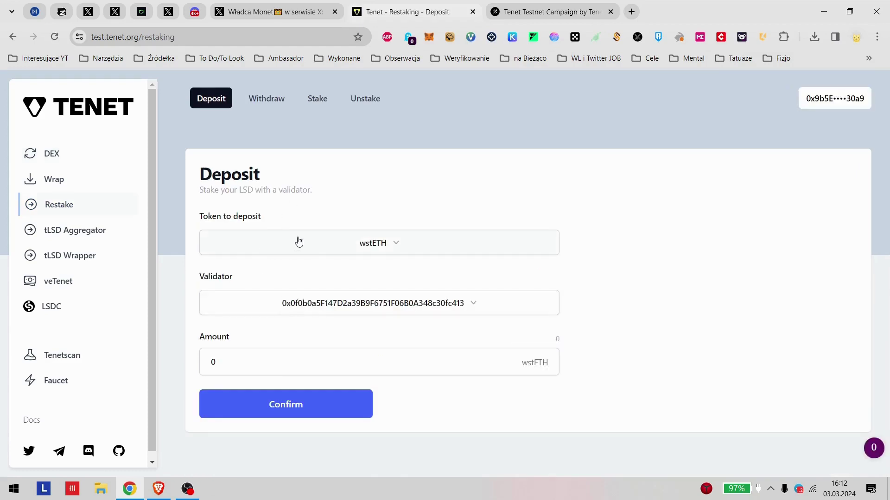
Step: Check the wstETH deposit token, glance at the Galxe and X tabs, and return to Tenet
left_click(312, 247)
left_click(385, 252)
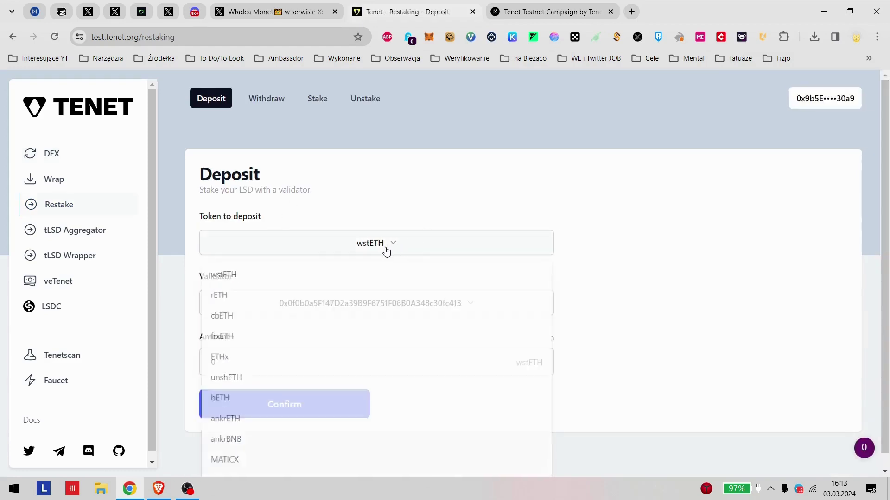
left_click(553, 14)
scroll(91, 264, "up", 4)
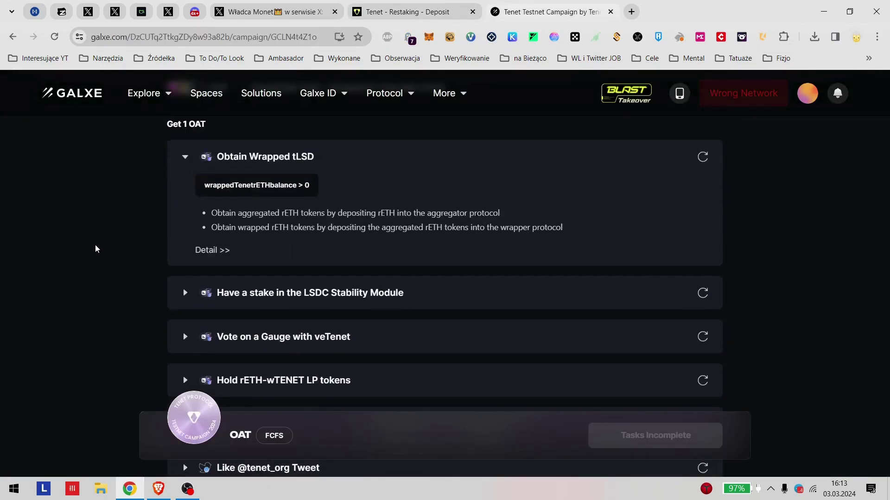
left_click(274, 11)
left_click(403, 11)
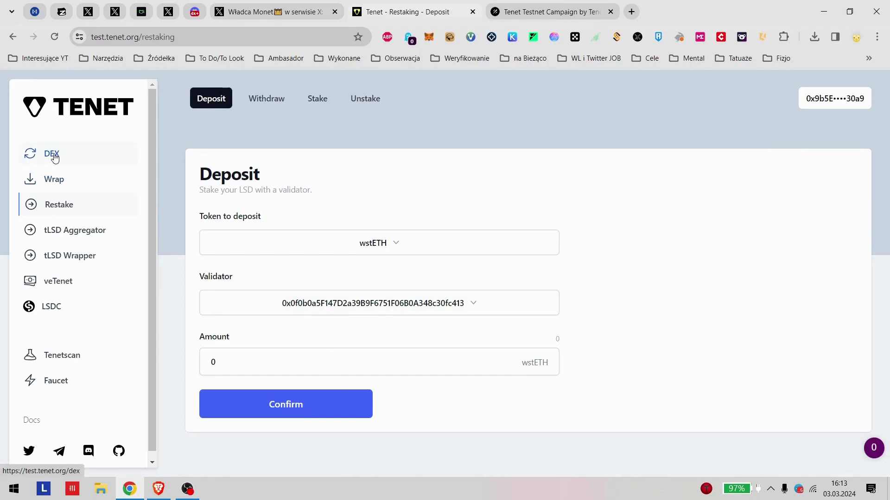
Step: On the DEX, set up a swap of 1 wTENET into wstETH and submit it
left_click(96, 160)
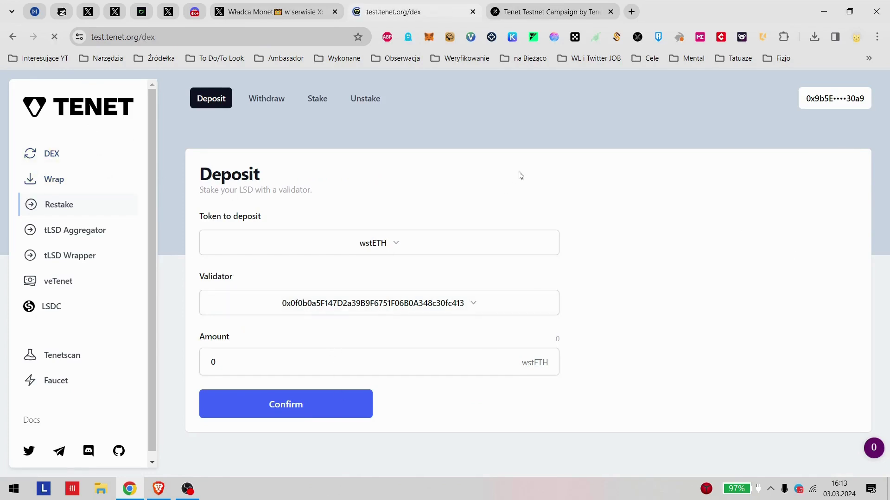
scroll(520, 175, "down", 2)
left_click(343, 162)
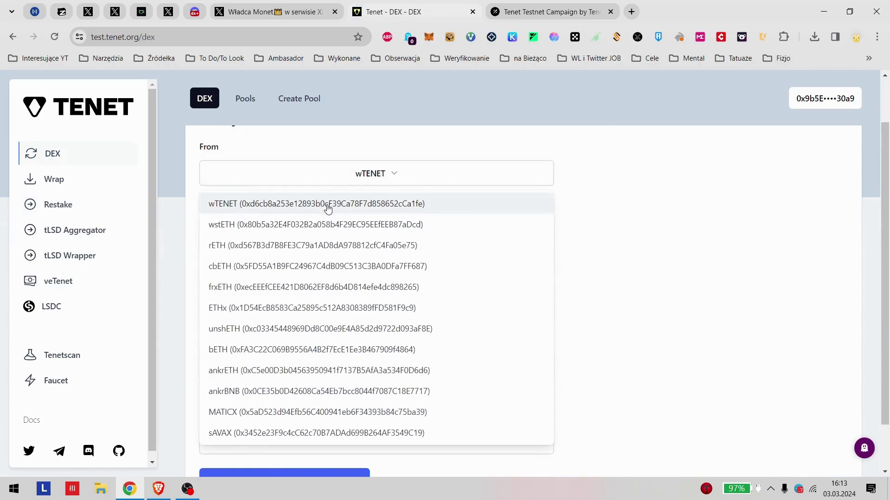
scroll(395, 234, "up", 2)
left_click(395, 232)
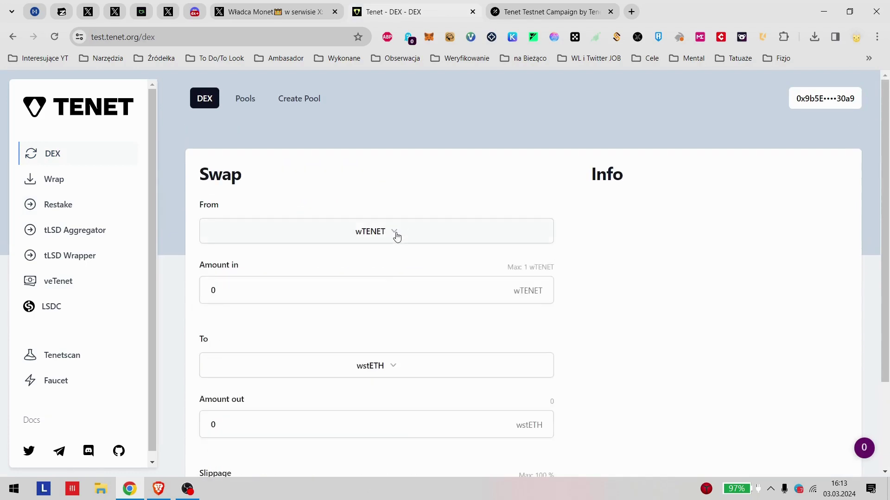
scroll(455, 159, "down", 1)
scroll(380, 190, "down", 2)
left_click(300, 179)
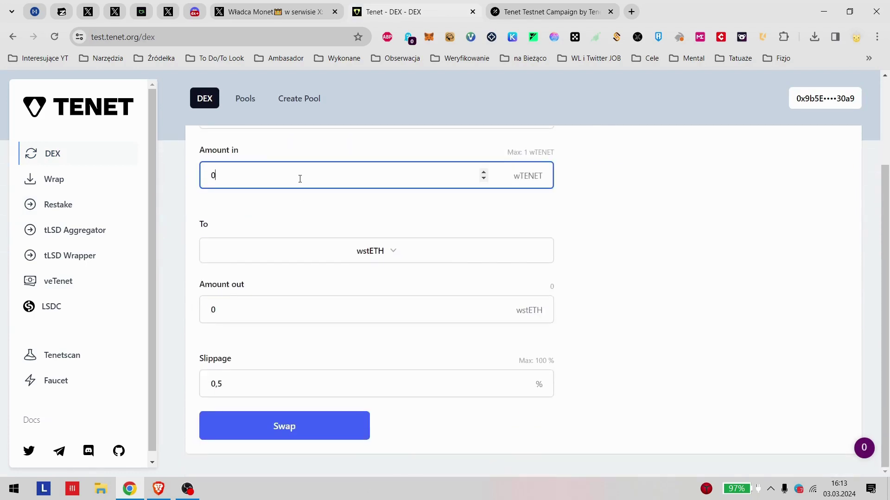
double_click(226, 182)
key("Return")
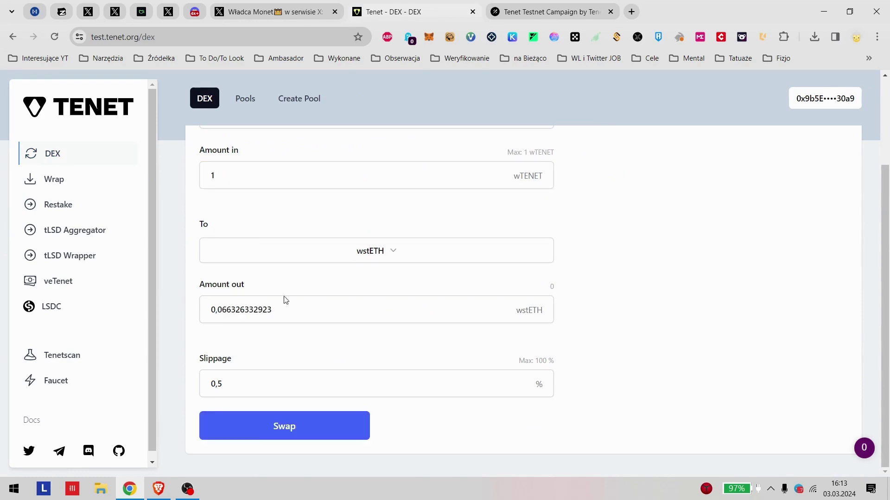
left_click(287, 425)
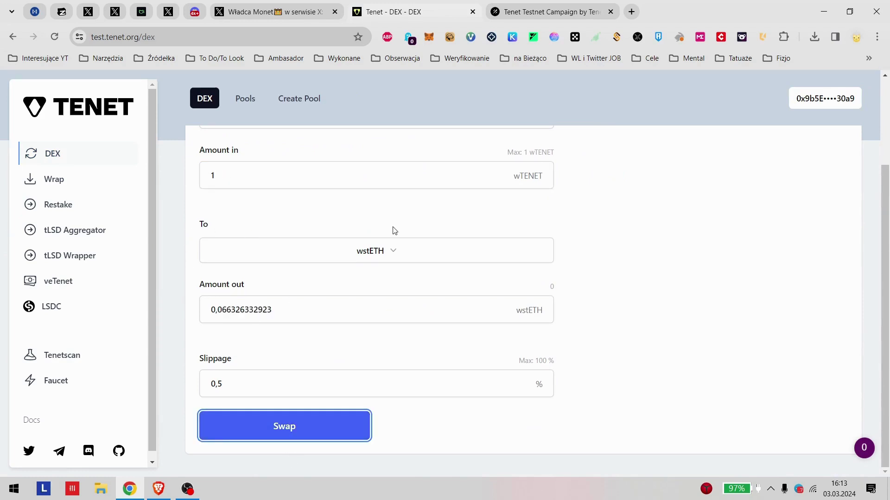
Step: Approve the wTENET spending cap and confirm the swap in MetaMask
scroll(427, 232, "up", 2)
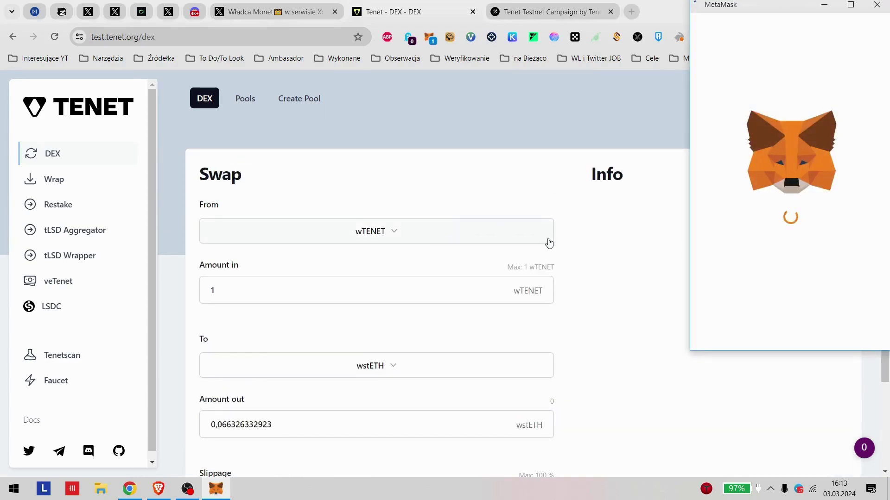
scroll(598, 299, "down", 1)
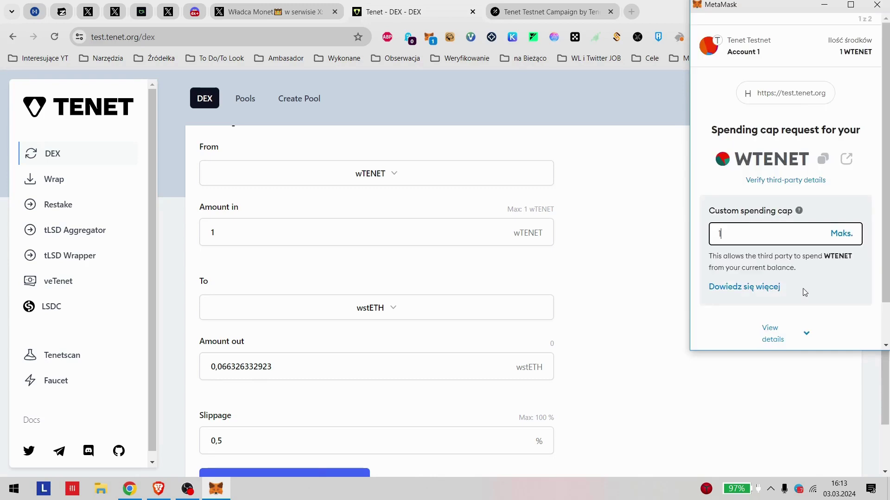
scroll(810, 305, "down", 2)
left_click(817, 328)
scroll(830, 330, "down", 1)
left_click(832, 333)
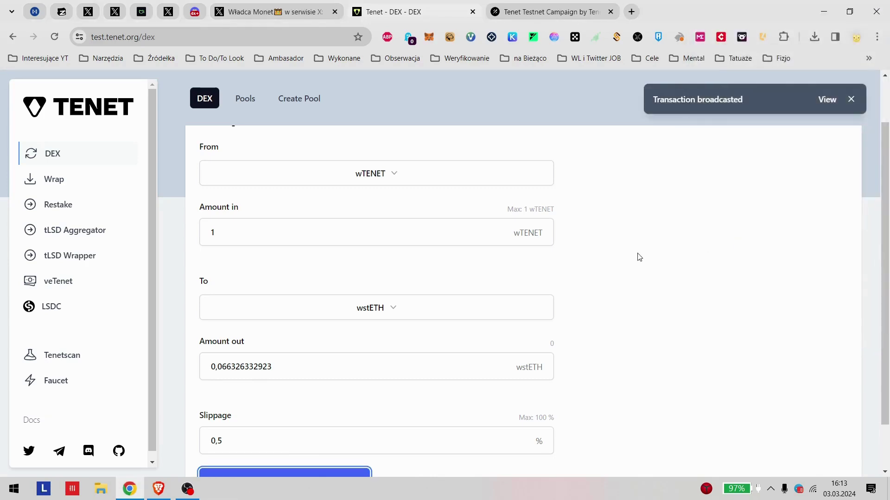
scroll(640, 257, "down", 2)
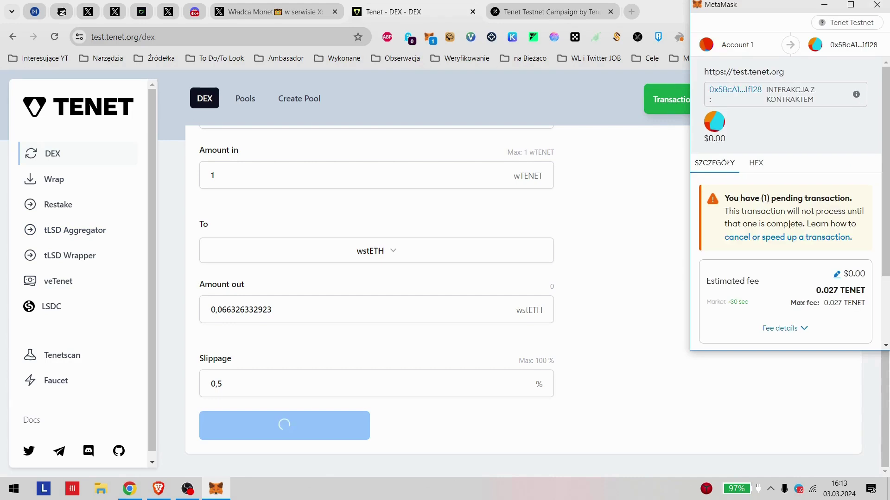
scroll(834, 271, "down", 3)
left_click(843, 334)
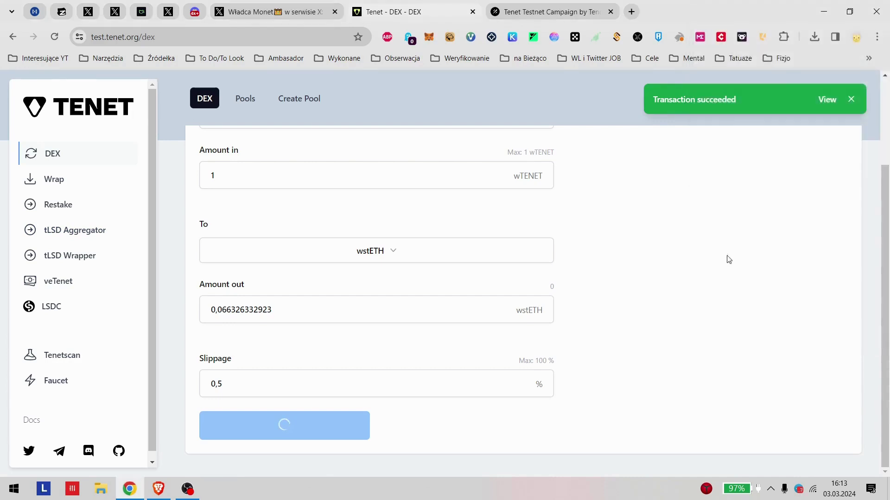
Step: Read the Obtain Wrapped tLSD task description on Galxe, then return to the DEX page
left_click(528, 9)
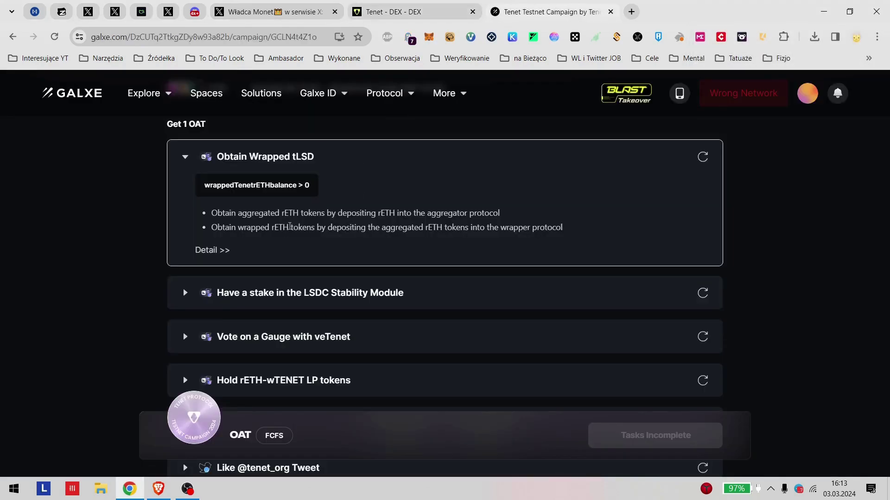
left_click_drag(283, 228, 351, 213)
left_click_drag(269, 213, 450, 231)
left_click(274, 229)
left_click_drag(284, 227, 565, 252)
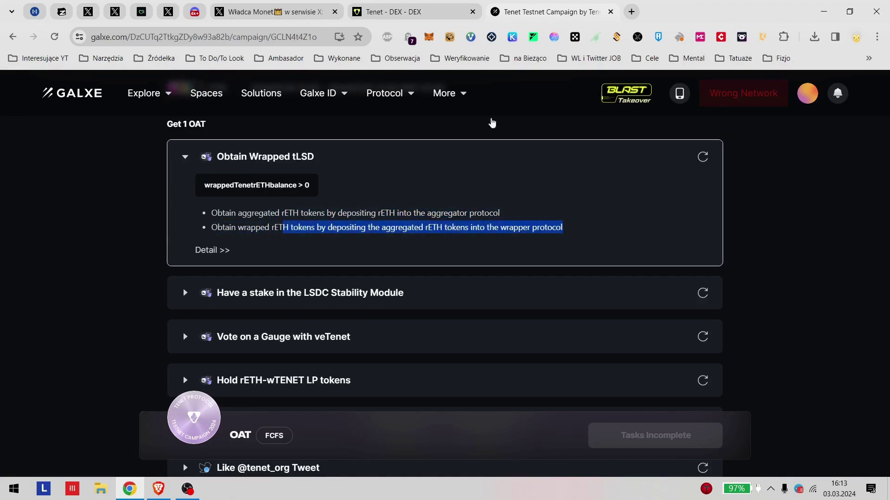
left_click(419, 9)
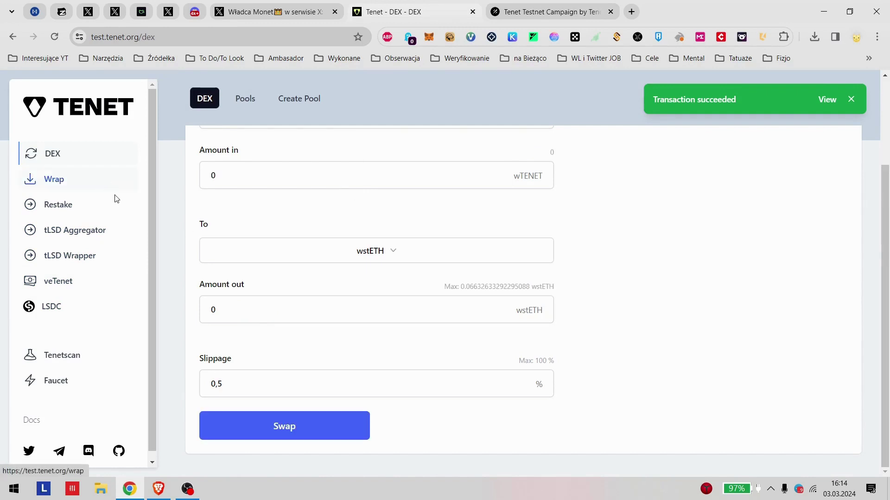
scroll(180, 182, "up", 1)
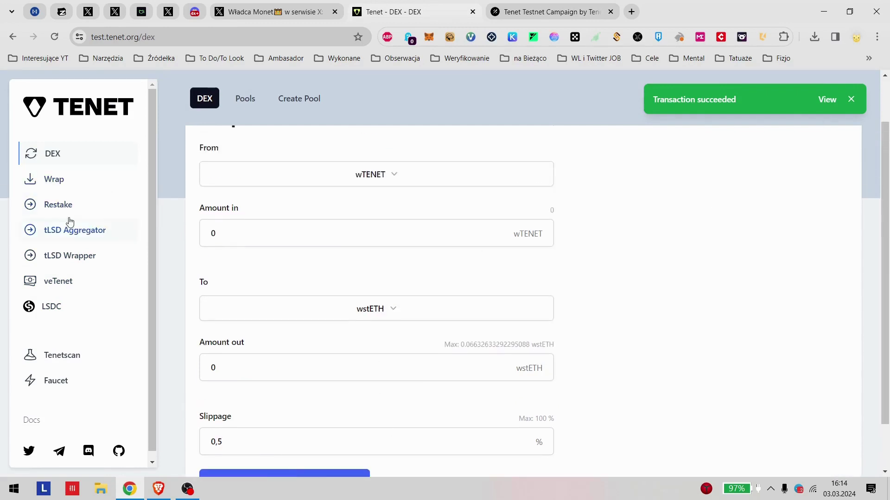
Step: Enter a 0.01 wstETH deposit in the tLSD Aggregator and submit it
left_click(74, 235)
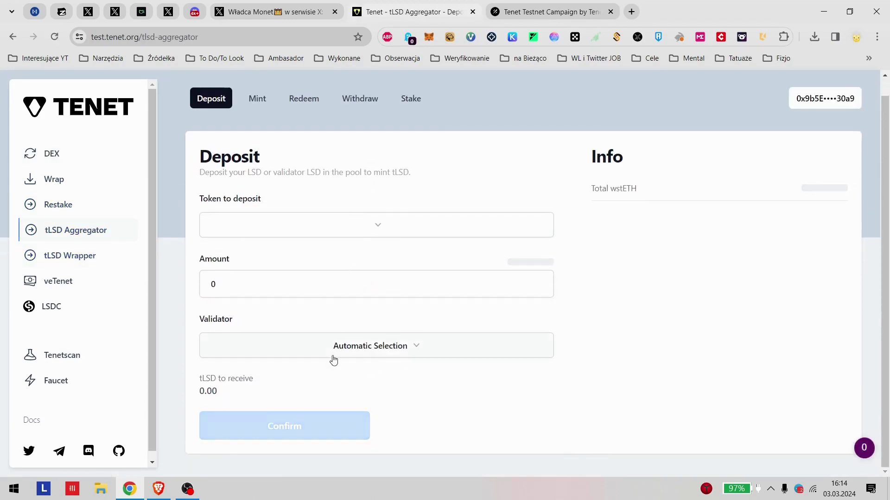
left_click(289, 285)
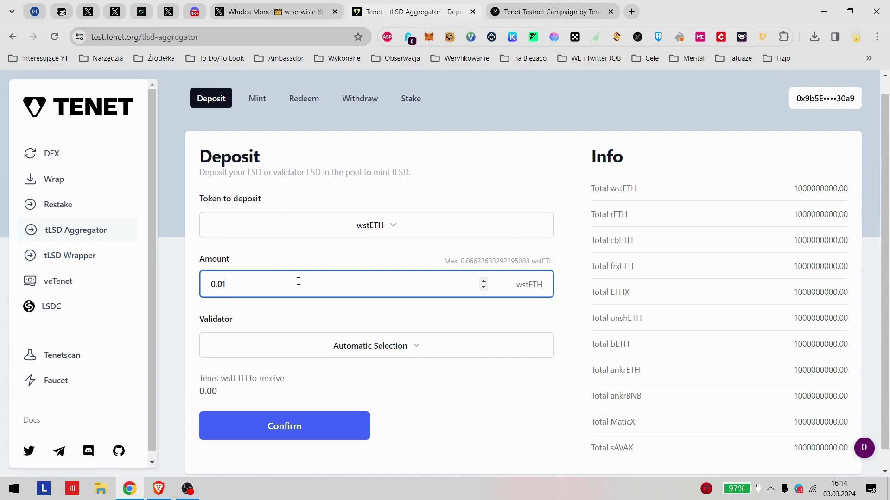
left_click(469, 417)
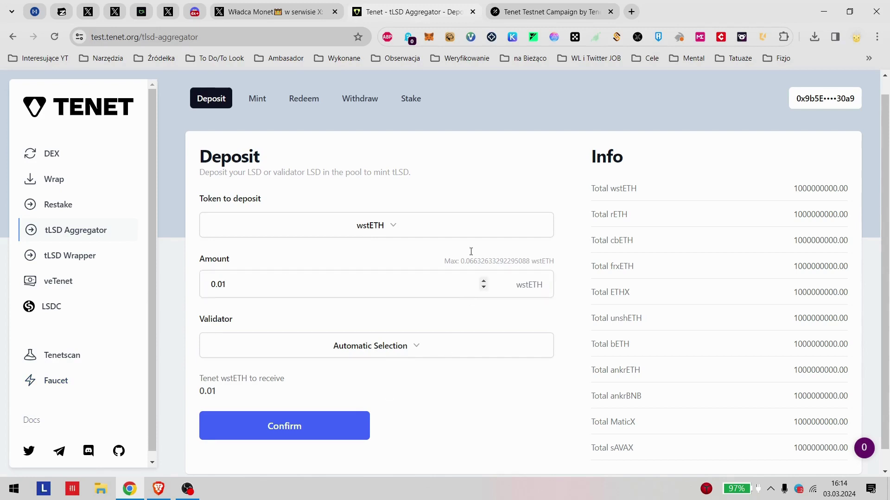
scroll(463, 241, "down", 1)
left_click(323, 399)
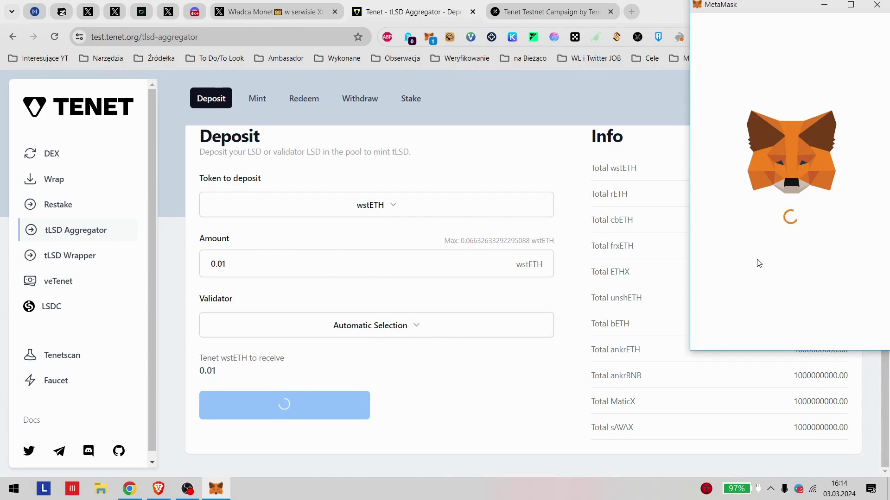
Step: Approve the 0.01 wstETH spending cap and confirm the deposit in MetaMask
scroll(868, 291, "down", 3)
left_click(837, 328)
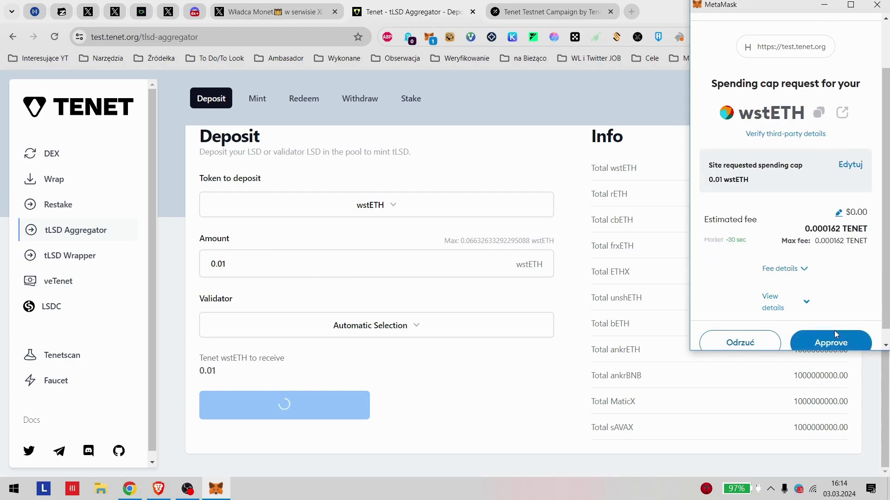
left_click(835, 340)
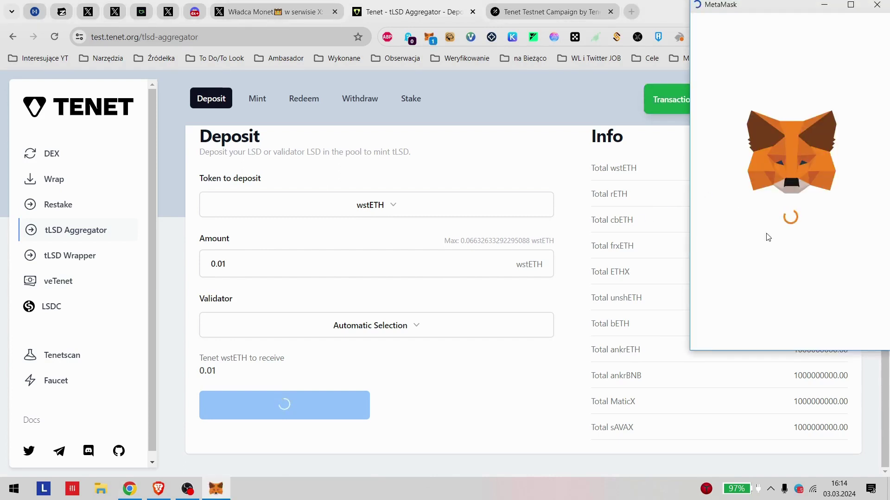
scroll(831, 333, "down", 1)
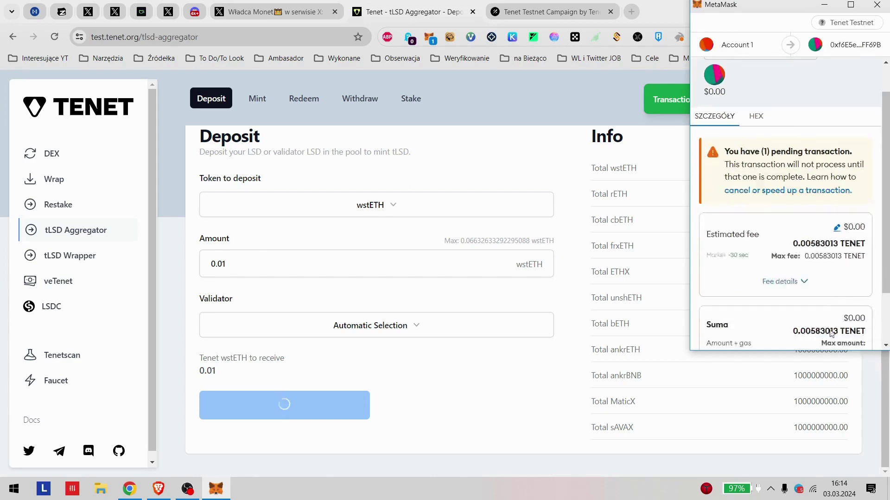
scroll(832, 333, "down", 2)
left_click(830, 328)
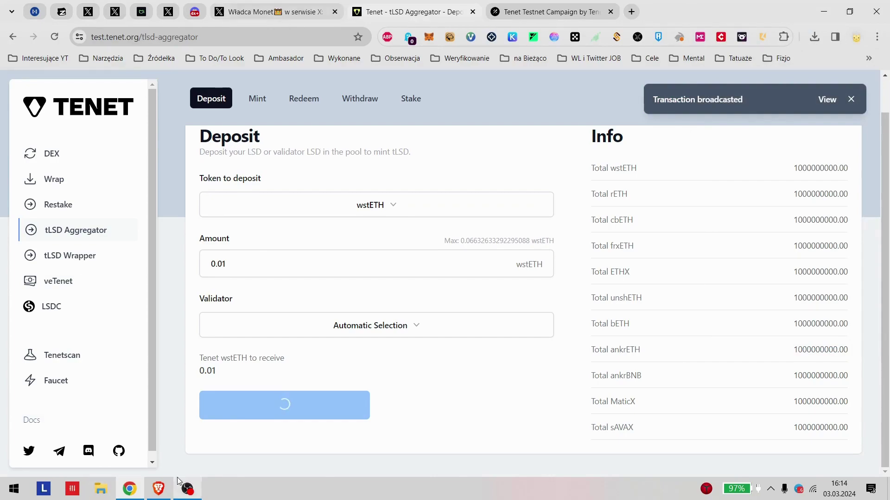
left_click(159, 489)
Step: Scroll the X profile timeline looking for the Tenet post, then open the aggregator's Mint page
scroll(431, 250, "up", 20)
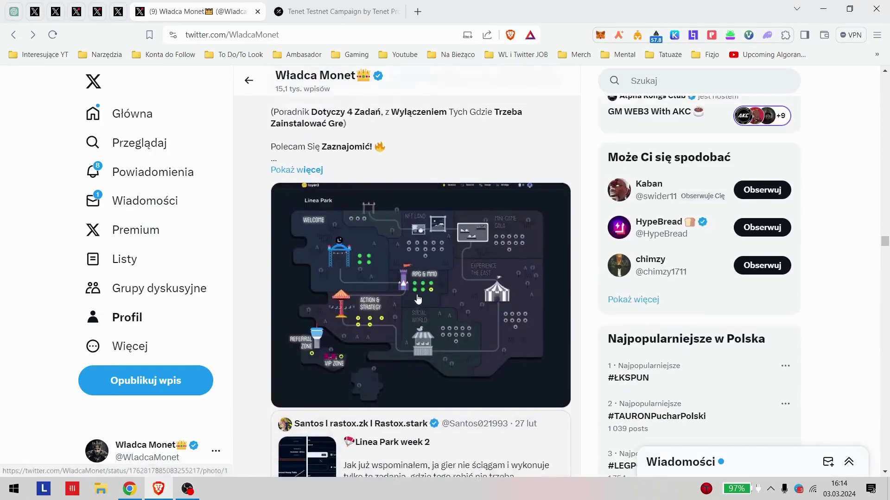
scroll(468, 259, "down", 10)
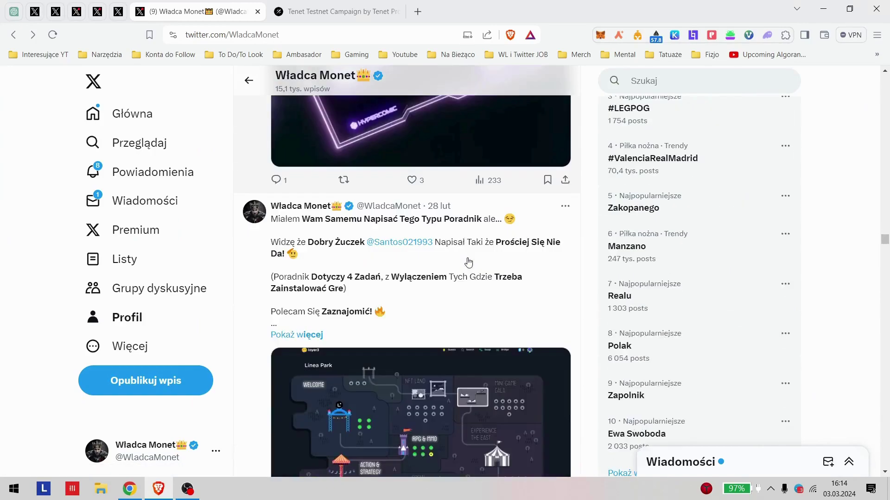
scroll(446, 269, "down", 3)
scroll(450, 297, "up", 15)
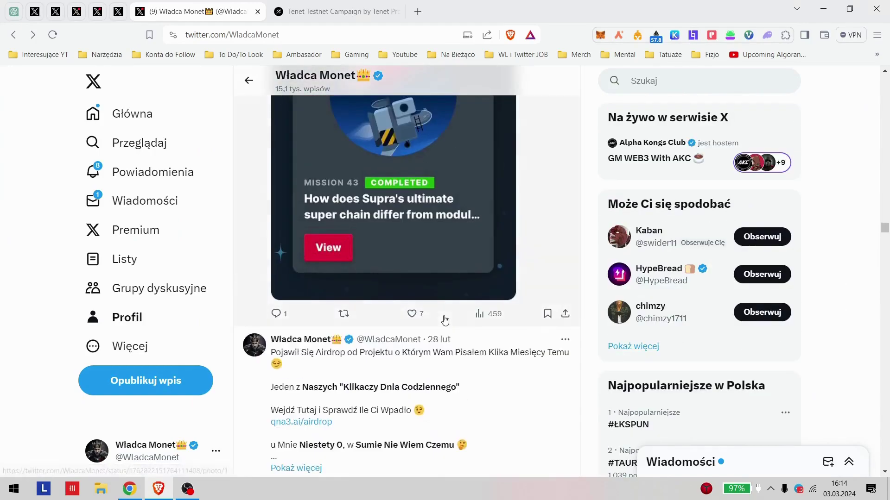
scroll(446, 320, "down", 20)
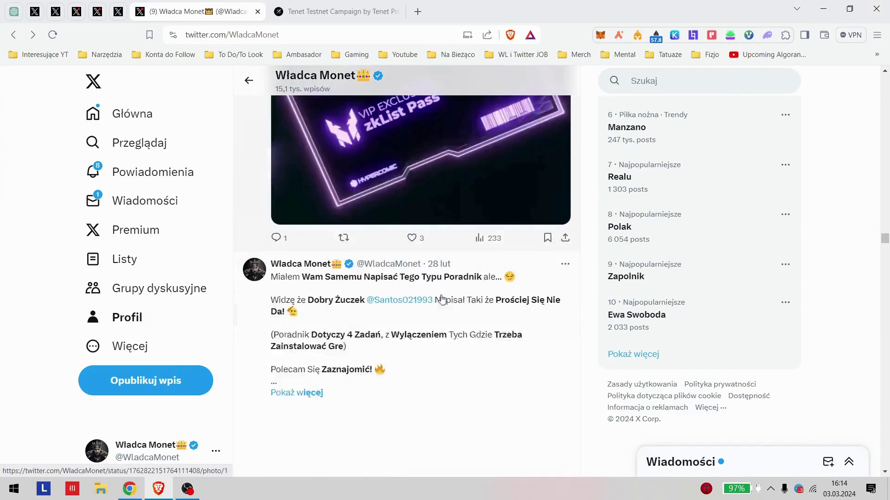
scroll(439, 263, "down", 7)
scroll(427, 267, "up", 10)
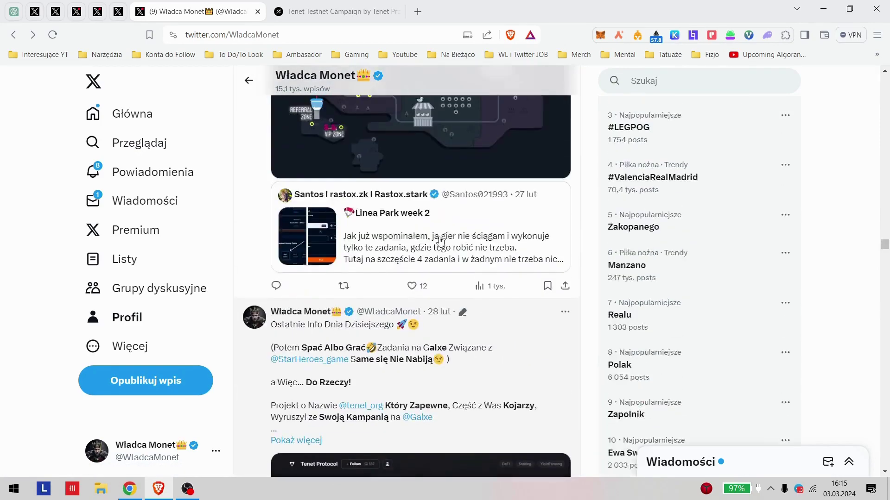
scroll(366, 223, "up", 4)
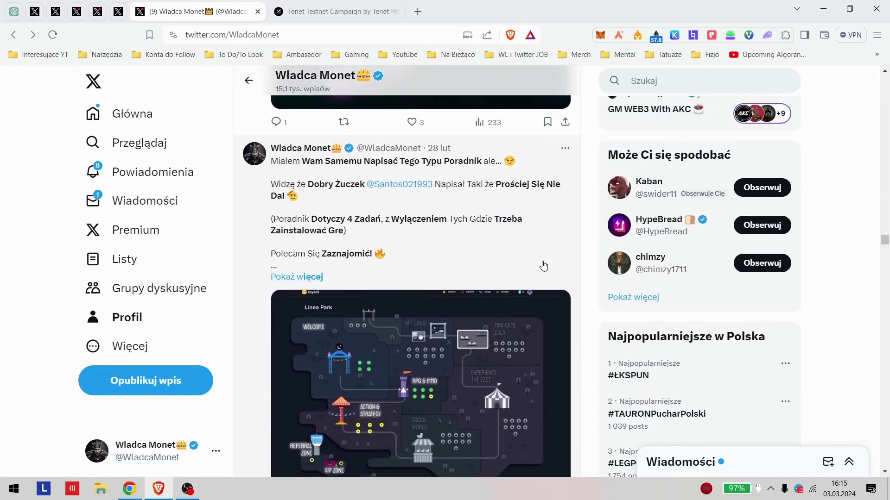
scroll(510, 255, "down", 10)
scroll(406, 234, "down", 2)
scroll(379, 205, "up", 1)
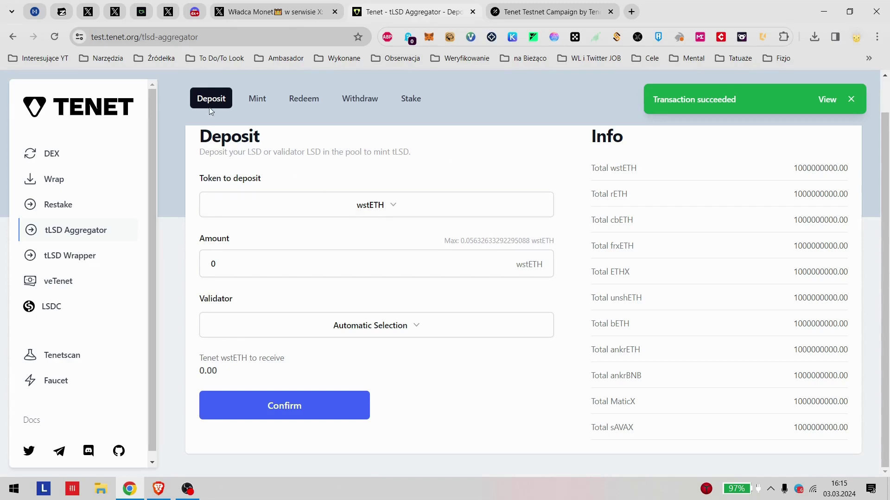
left_click(257, 99)
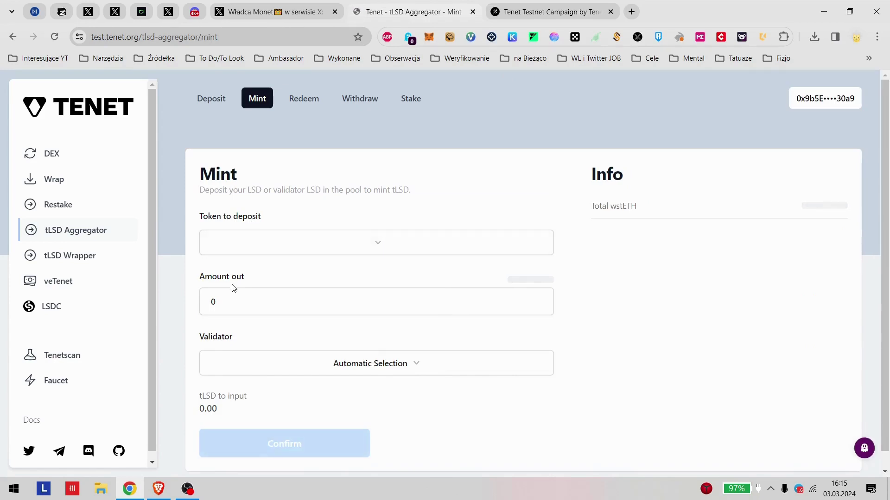
Step: Submit a 0.01 Tenet wstETH mint and approve the 0.01 wstETH spending cap in MetaMask
scroll(284, 307, "down", 1)
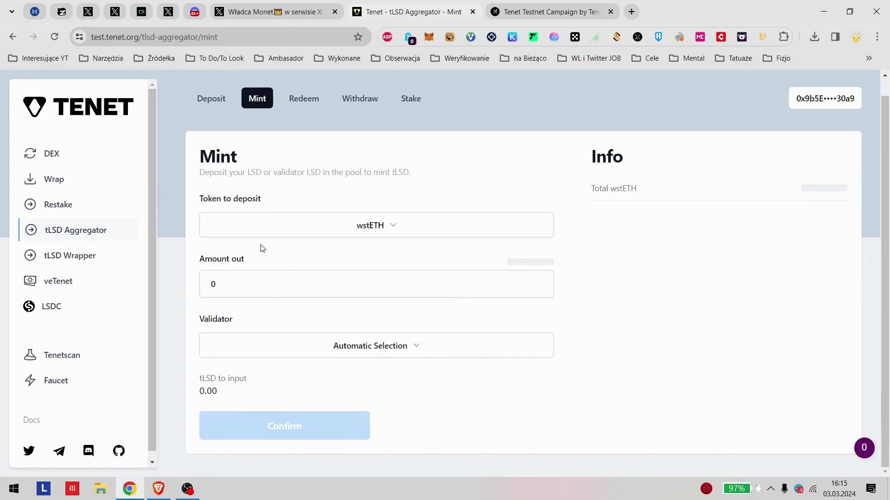
left_click(292, 275)
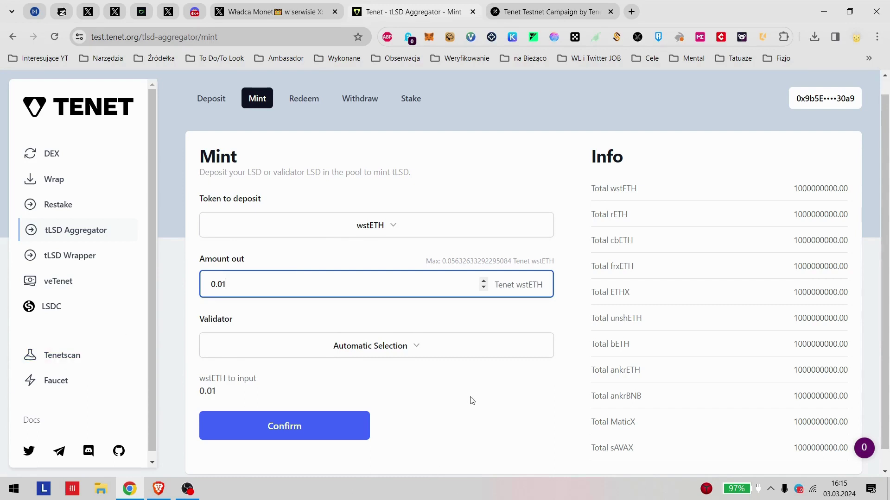
left_click(343, 419)
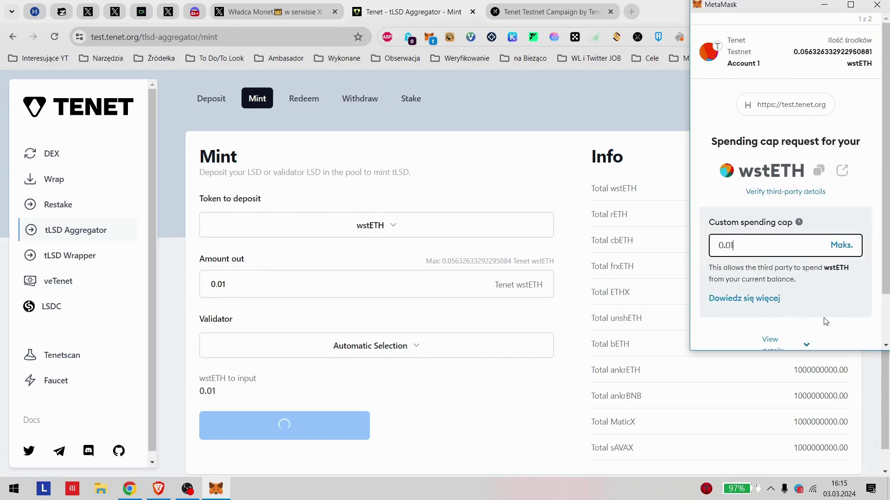
scroll(766, 333, "down", 2)
left_click(833, 330)
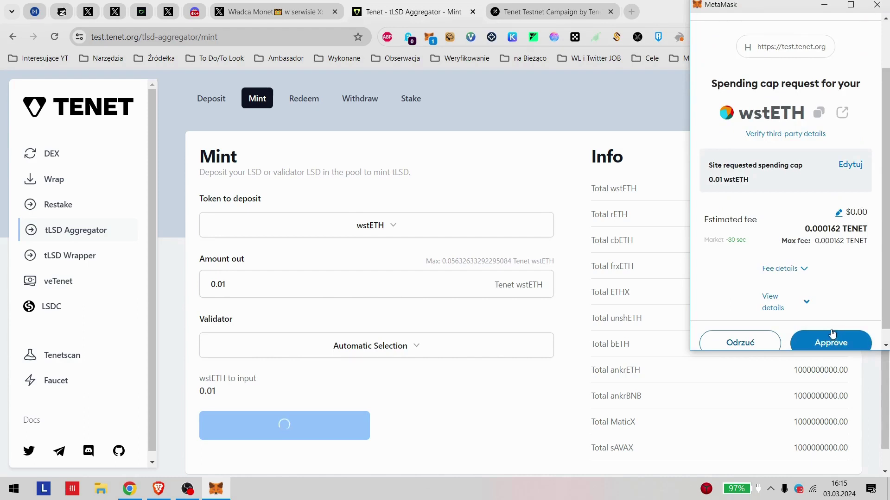
left_click(835, 339)
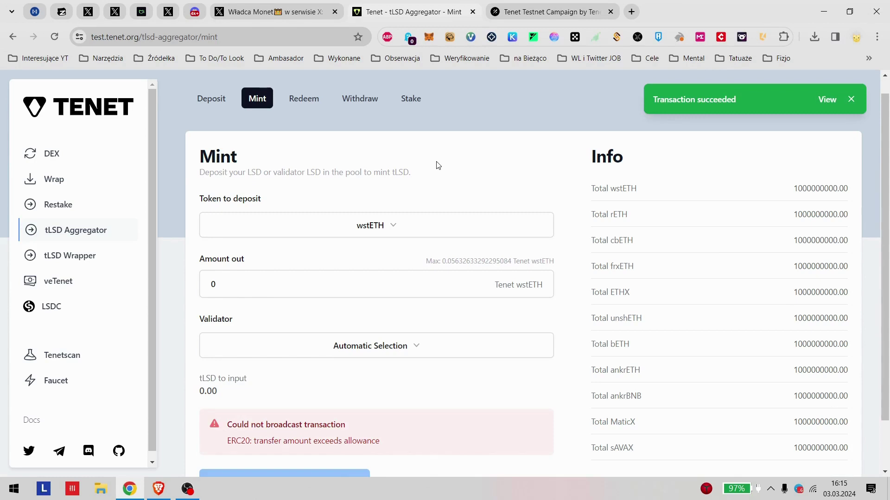
scroll(306, 209, "down", 1)
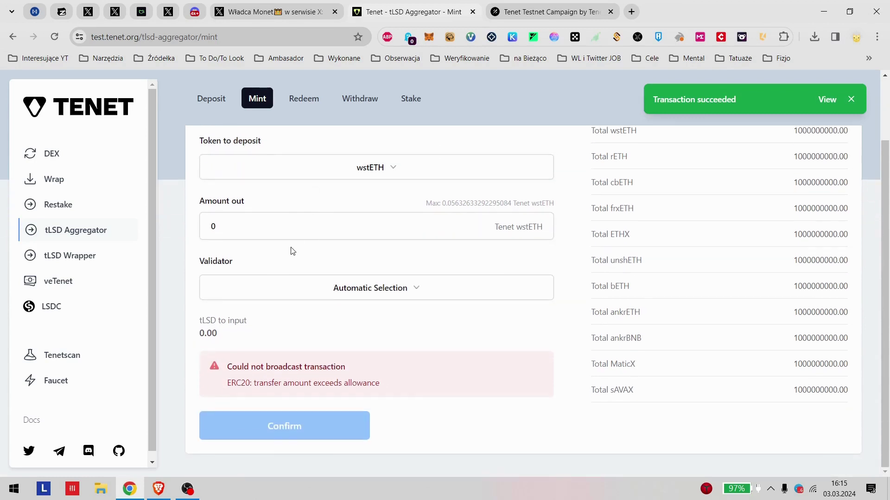
Step: Change the mint amount to 0.009 Tenet wstETH and confirm the mint in MetaMask
left_click(279, 226)
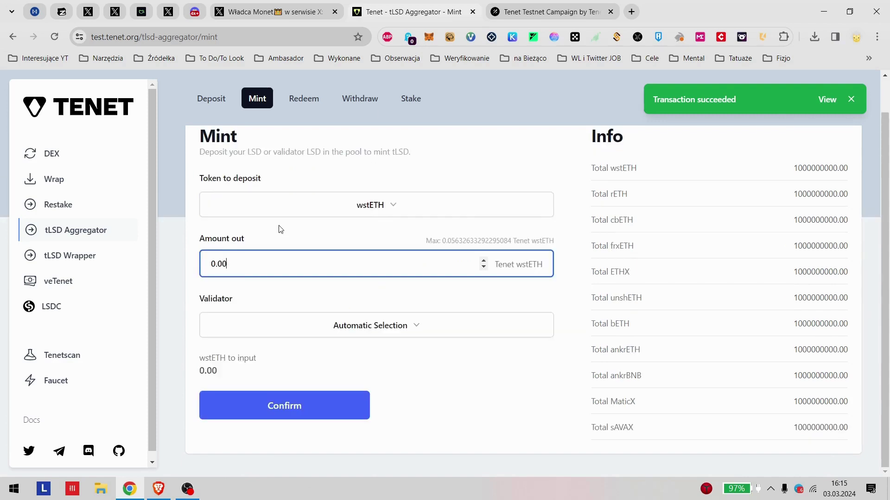
key("BackSpace")
key("BackSpace")
type("9")
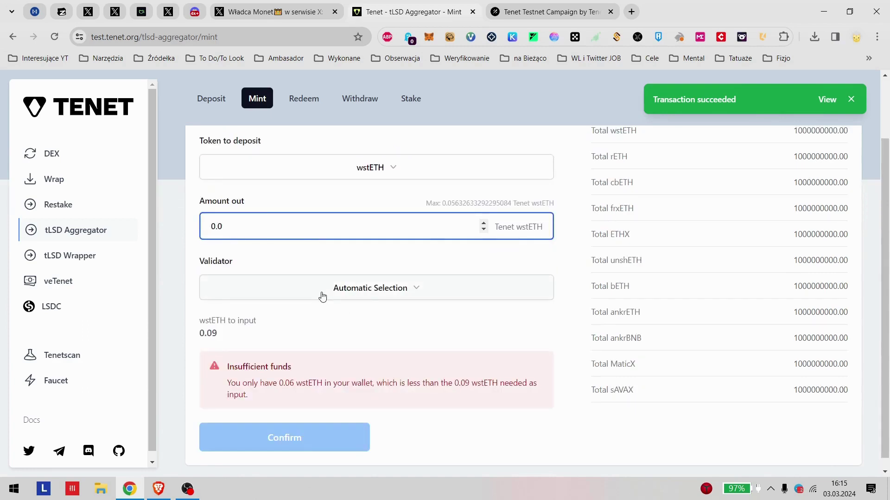
type("00")
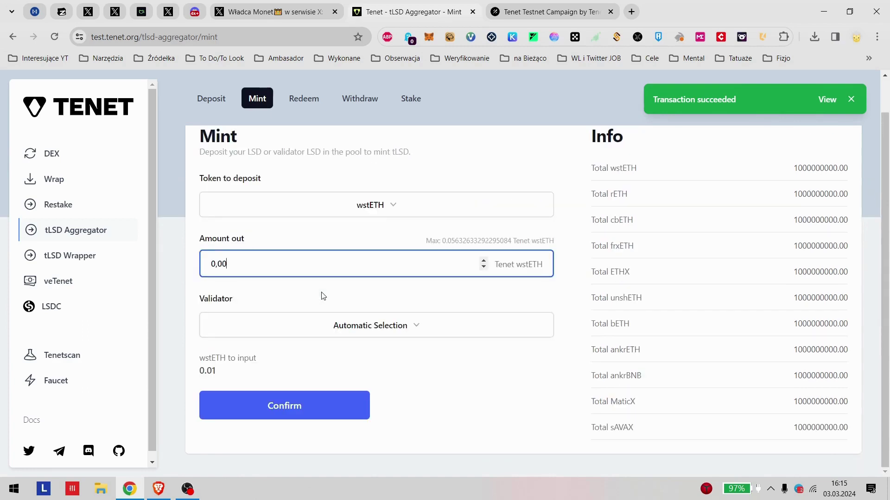
type("9")
left_click(251, 294)
left_click(320, 408)
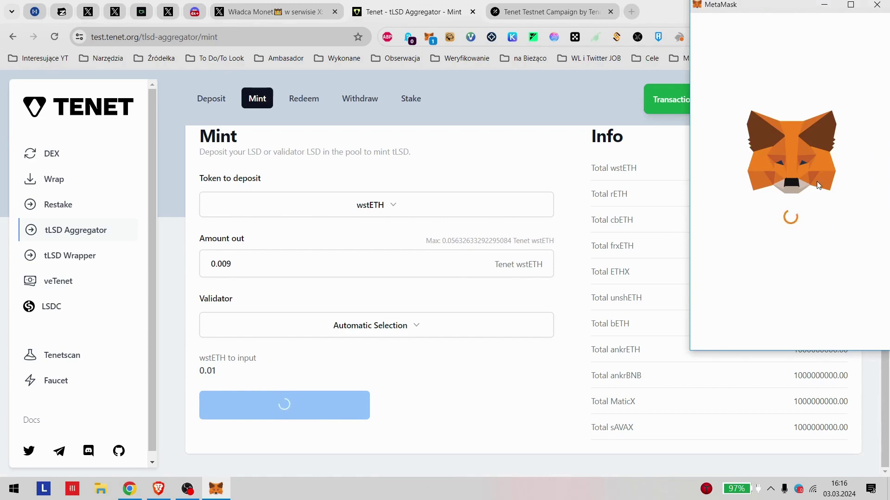
scroll(843, 288, "down", 2)
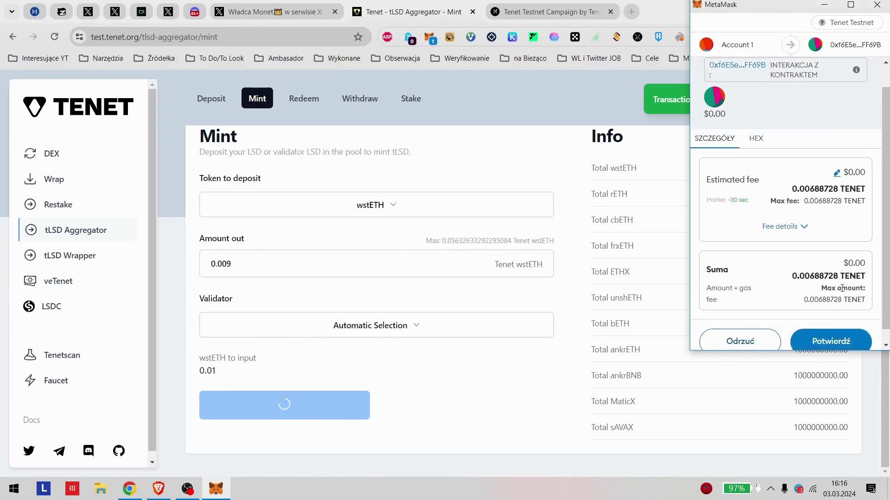
left_click(833, 329)
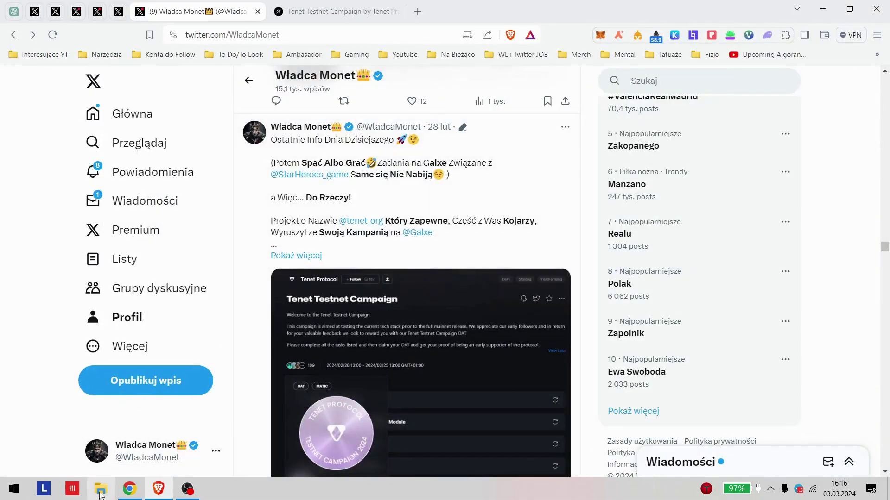
left_click(130, 491)
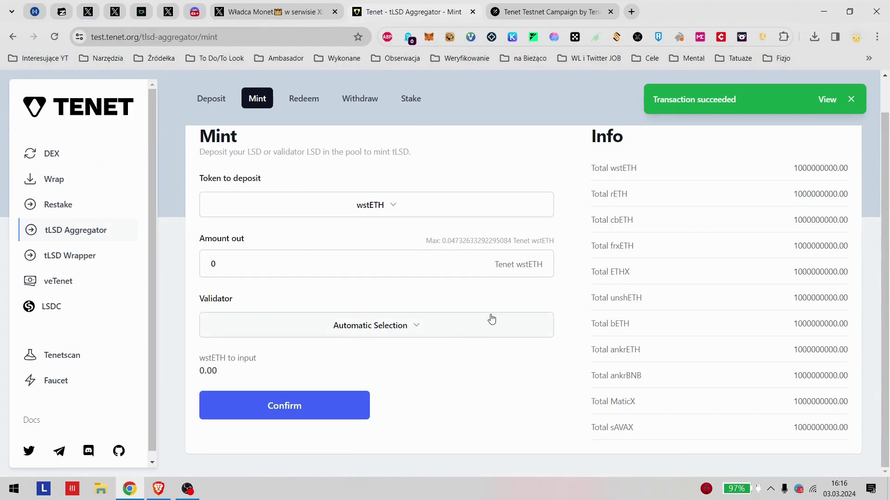
scroll(377, 135, "up", 2)
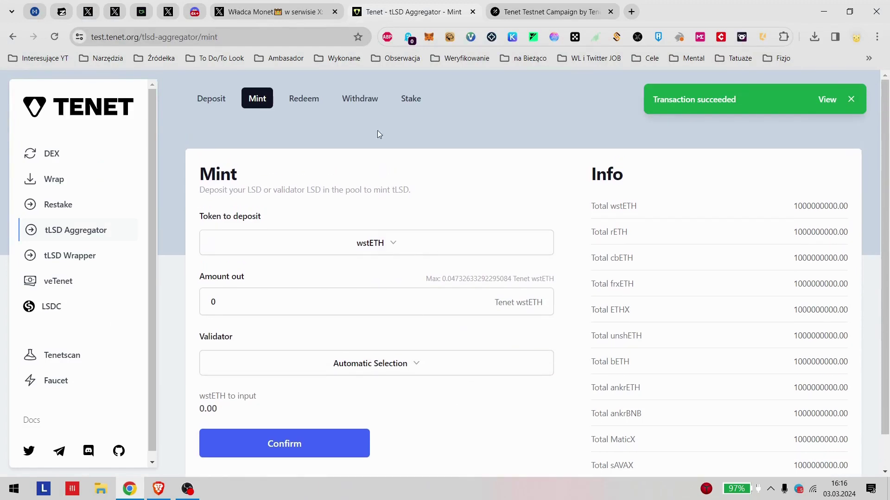
left_click(304, 98)
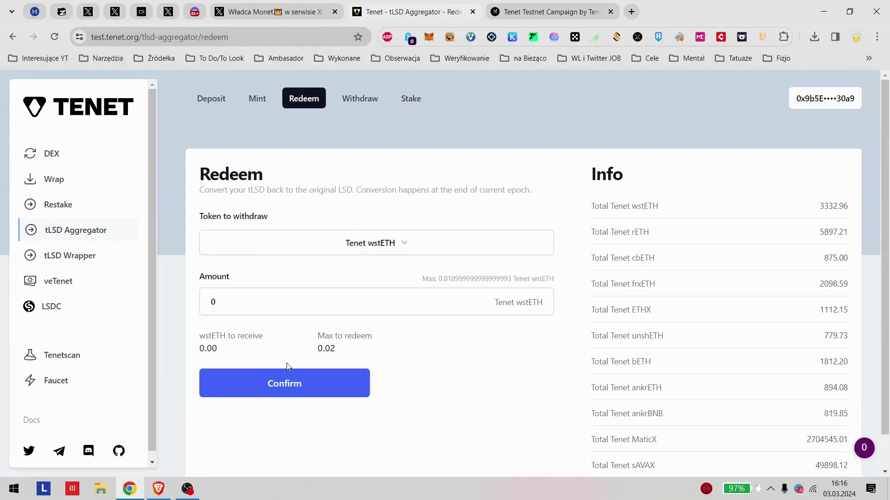
Step: Redeem 0.002 Tenet wstETH and confirm the redeem transaction in MetaMask
left_click_drag(291, 300, 204, 323)
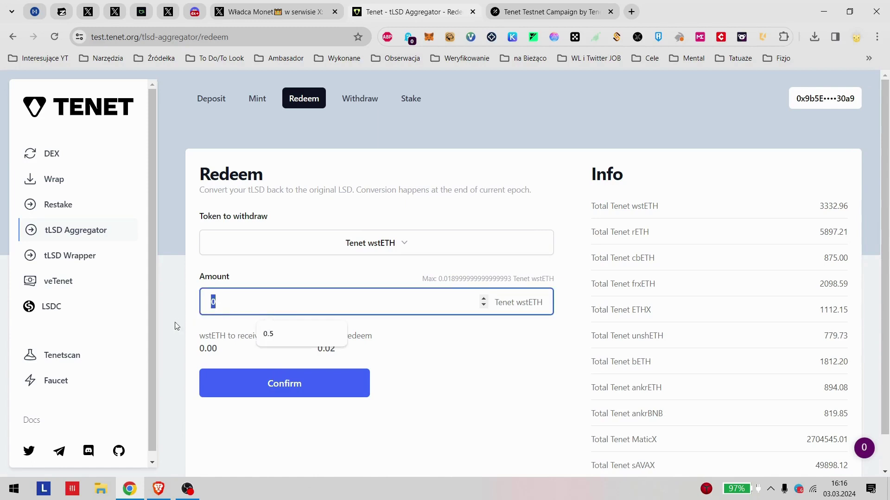
type(".00")
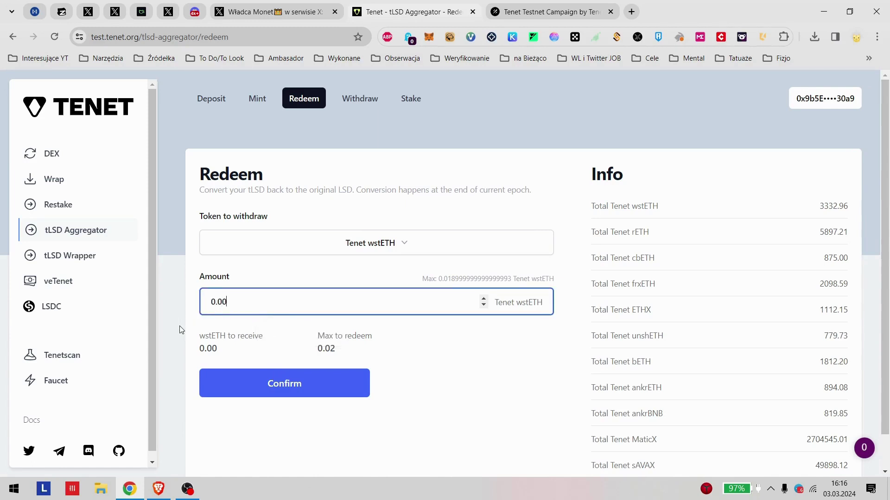
type("1")
key("BackSpace")
type("2")
left_click(262, 385)
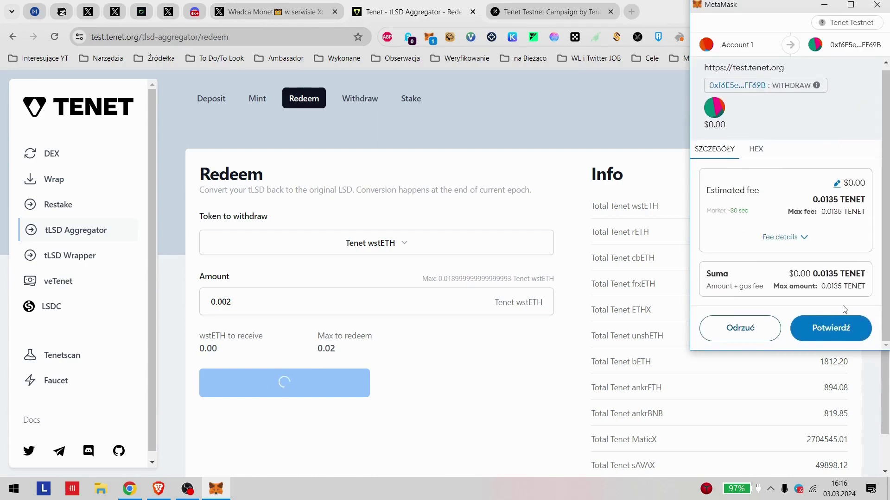
left_click(829, 326)
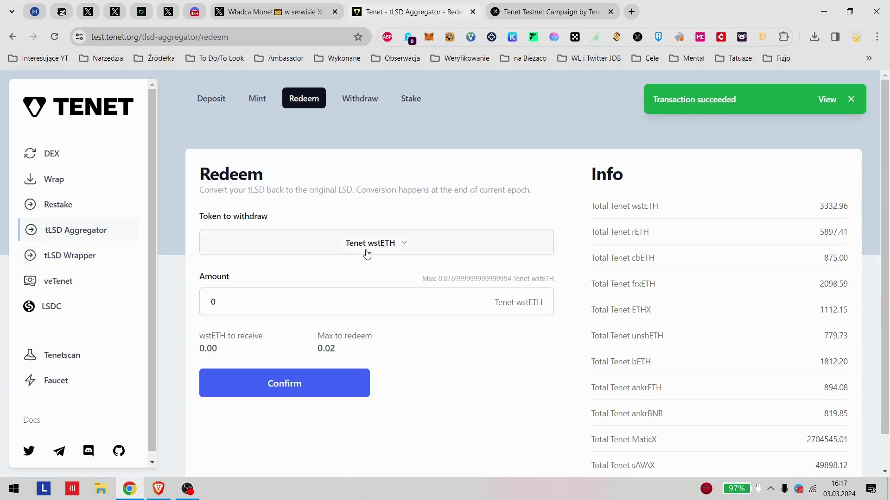
Step: Open the aggregator's Stake page, checking the Galxe task list along the way
left_click(411, 98)
key("ctrl+Tab")
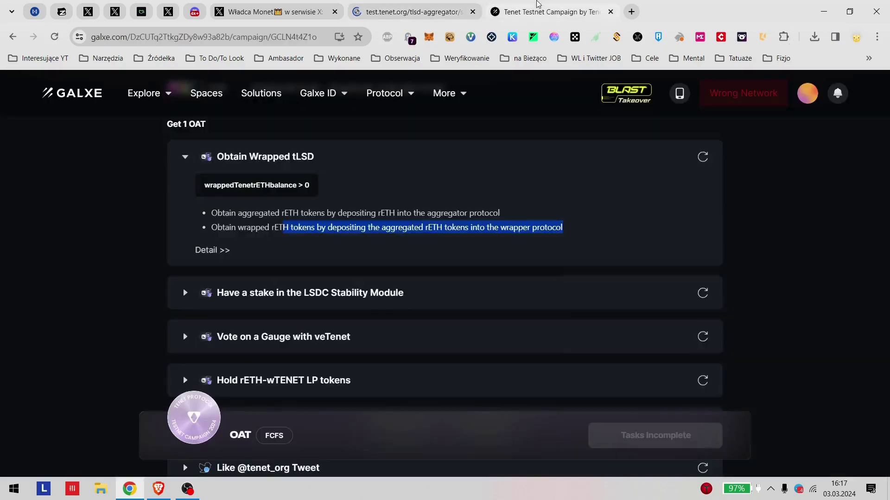
scroll(413, 346, "down", 3)
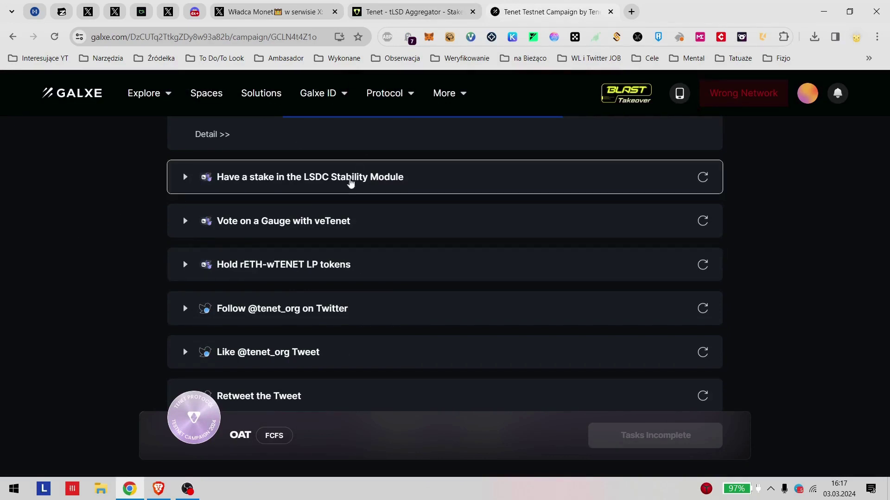
left_click(416, 5)
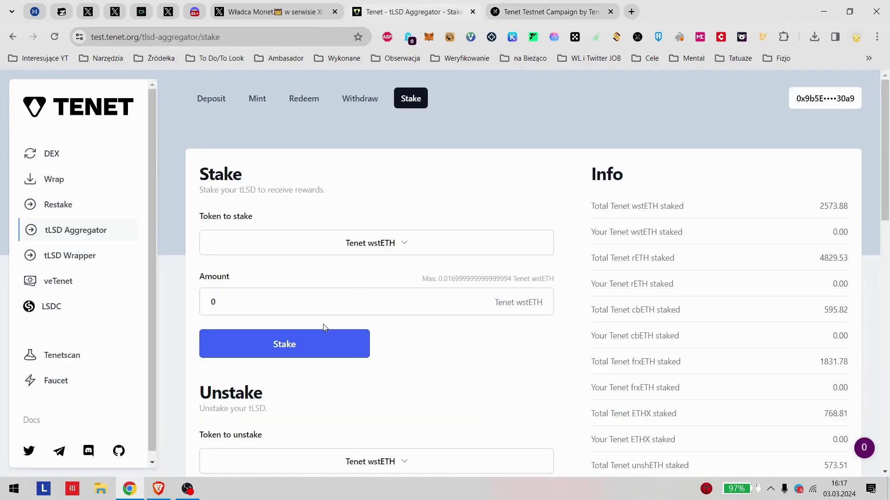
Step: Enter 0.002 Tenet wstETH as the stake amount and submit the stake
left_click_drag(324, 329, 294, 312)
left_click(238, 302)
left_click_drag(238, 301, 201, 302)
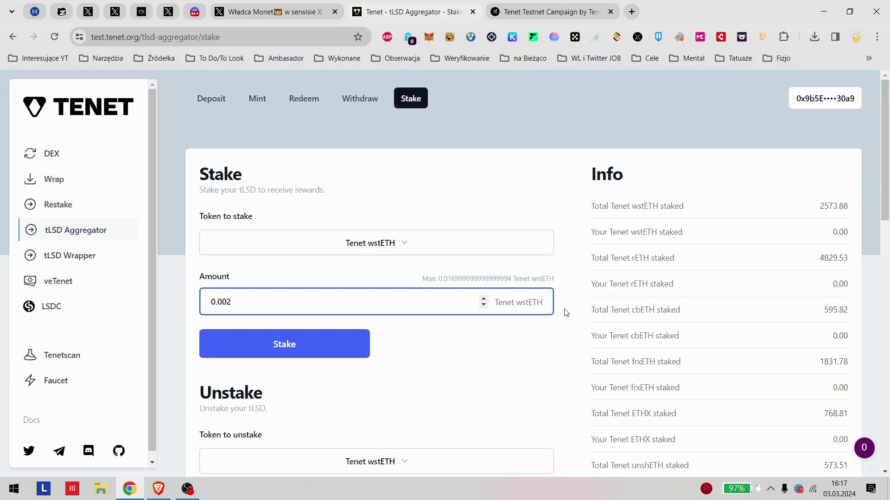
left_click(308, 348)
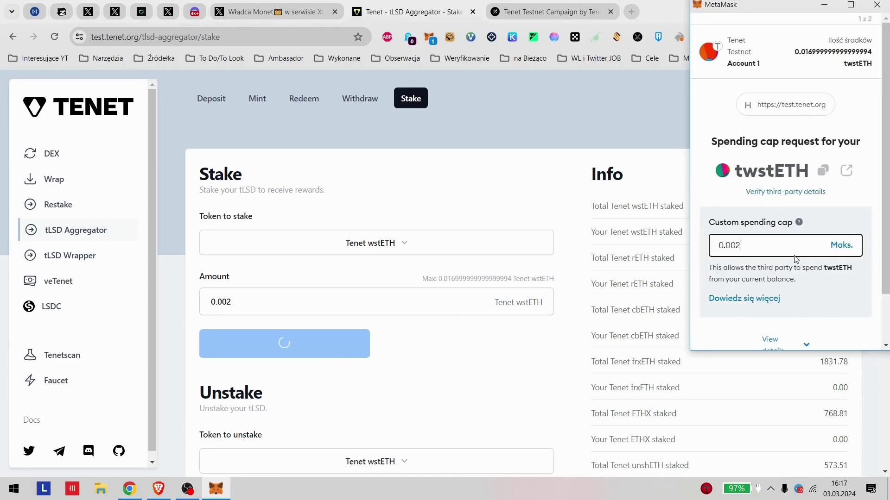
Step: Approve the 0.002 twstETH spending cap and confirm the staking transaction in MetaMask
scroll(855, 264, "down", 2)
left_click(844, 338)
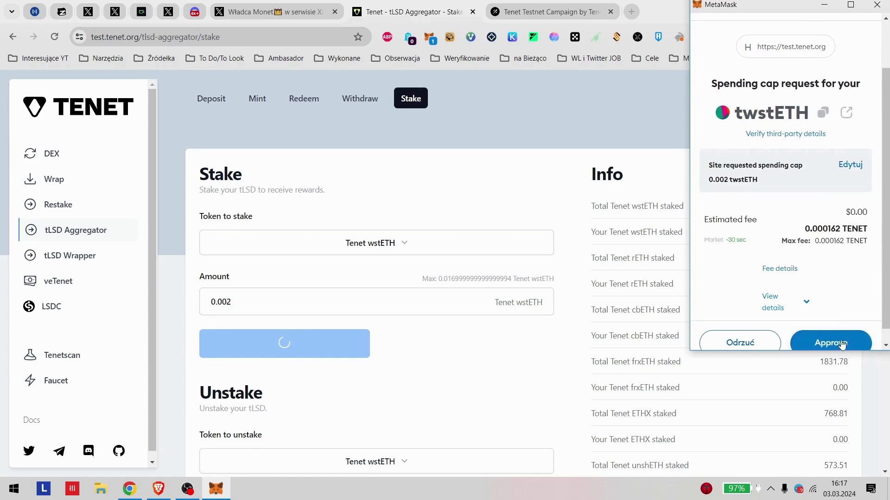
left_click(841, 345)
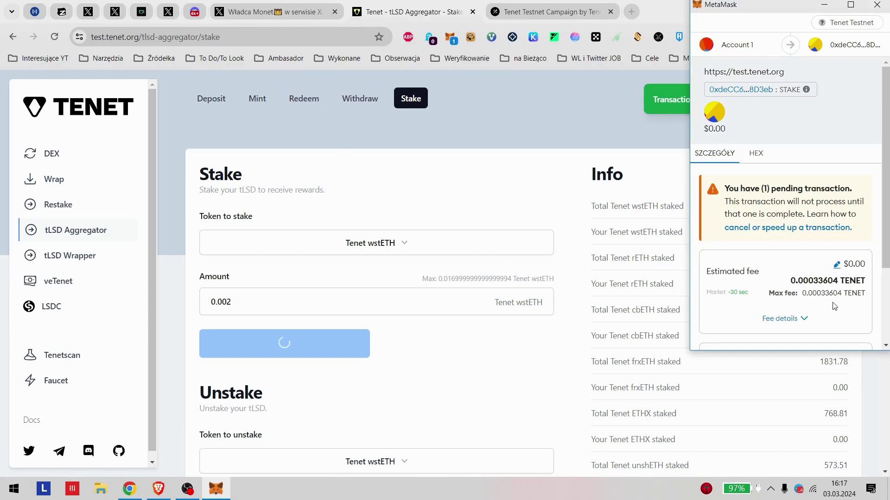
scroll(830, 308, "down", 3)
left_click(841, 327)
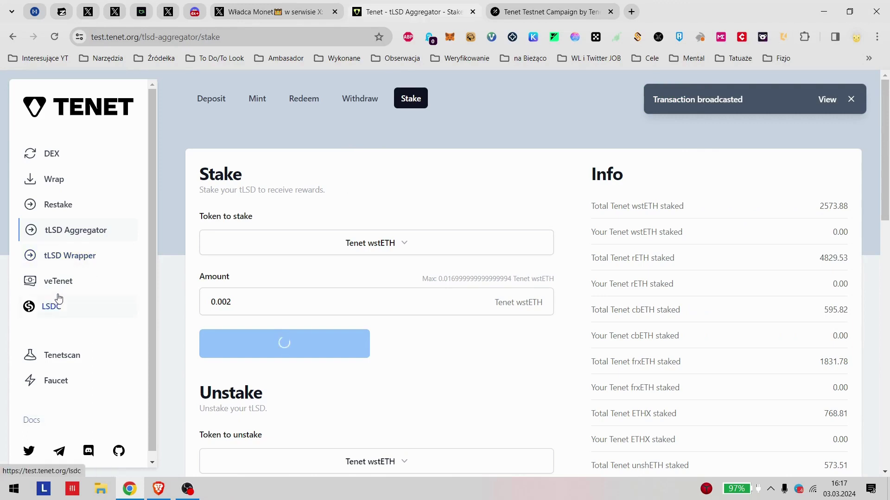
left_click(503, 11)
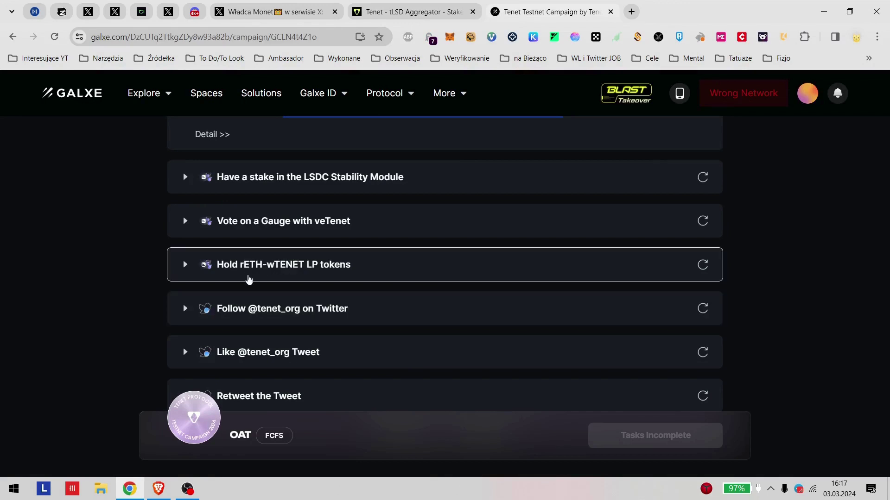
key("ctrl+shift+Tab")
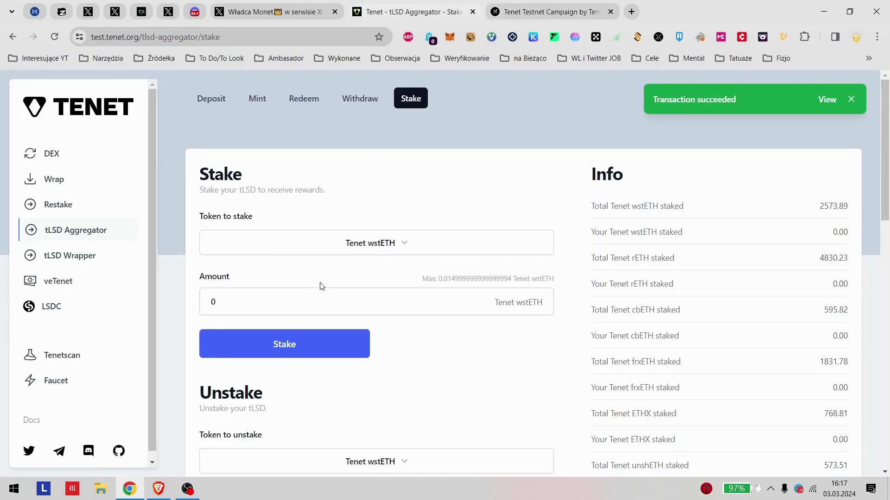
Step: Enter a 0.005 Tenet wstETH deposit in the tLSD Wrapper and submit it
left_click(67, 256)
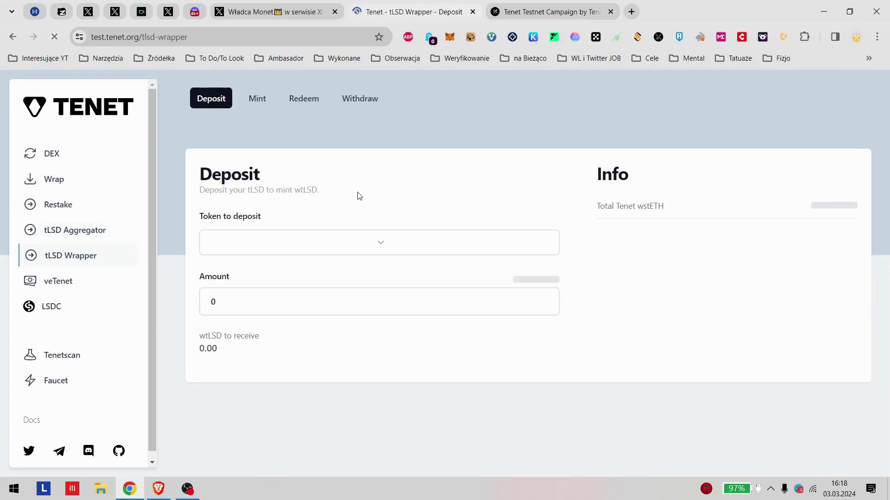
left_click(312, 299)
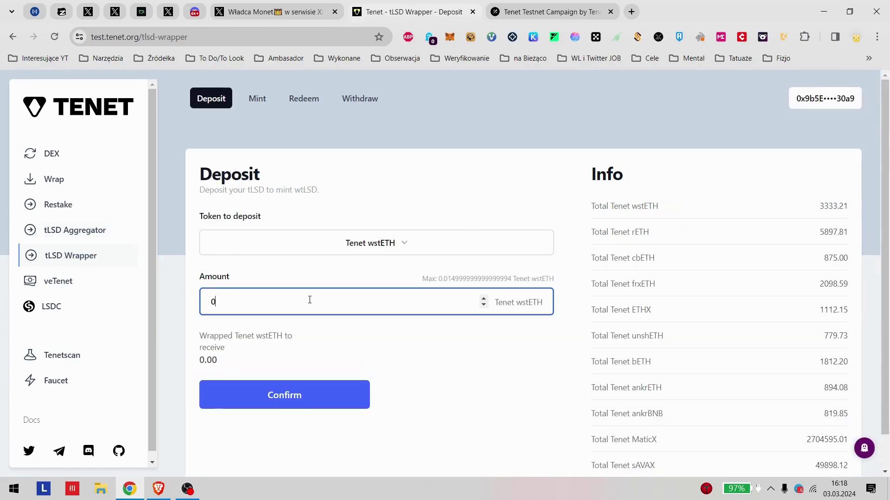
double_click(213, 302)
type("0.005")
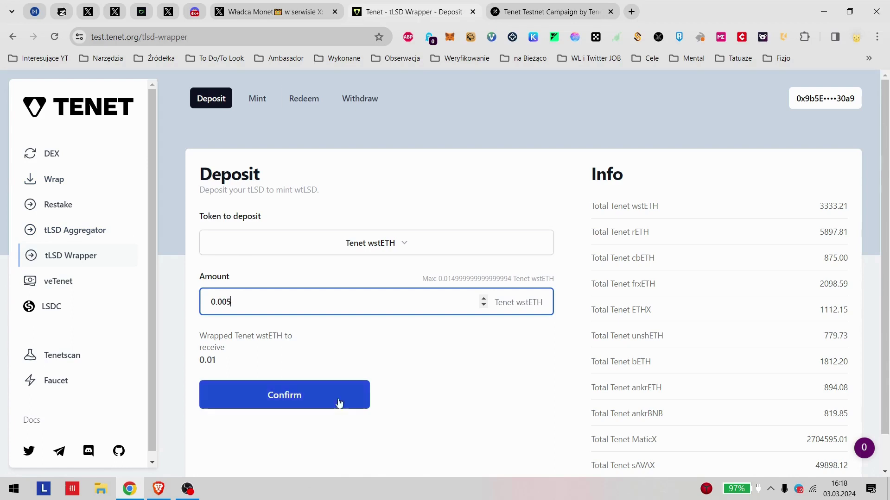
left_click(299, 419)
left_click(304, 406)
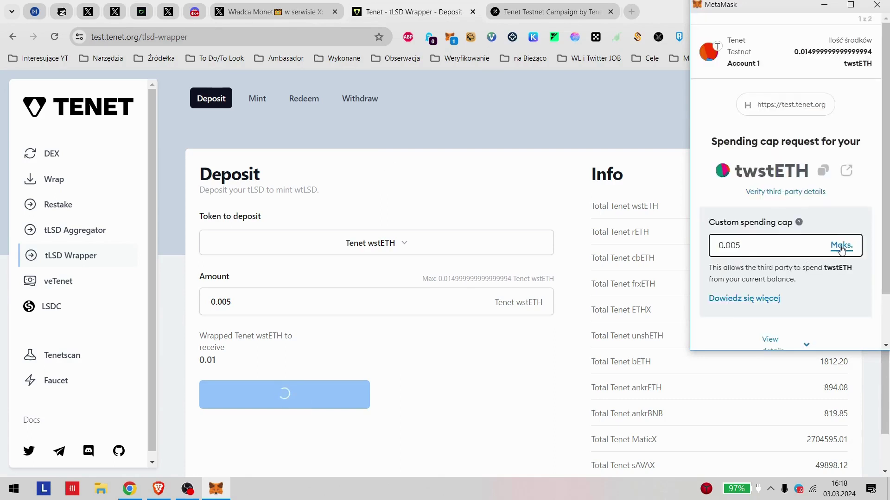
Step: Approve the twstETH spending cap and confirm the wrapper deposit in MetaMask
scroll(819, 302, "down", 2)
left_click(830, 328)
left_click(830, 341)
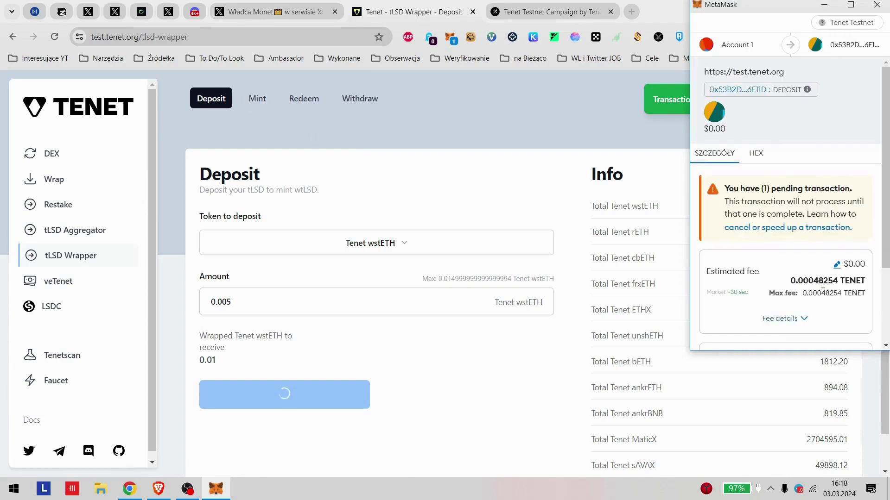
scroll(811, 278, "down", 3)
left_click(839, 329)
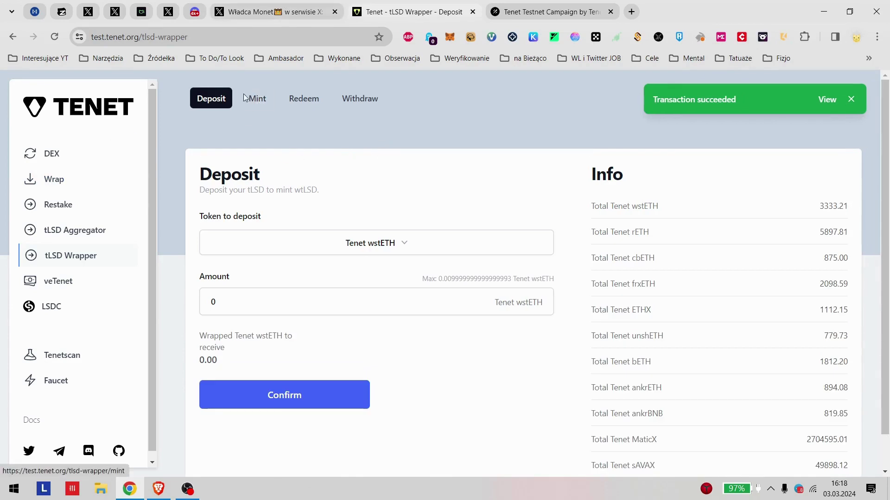
left_click(256, 100)
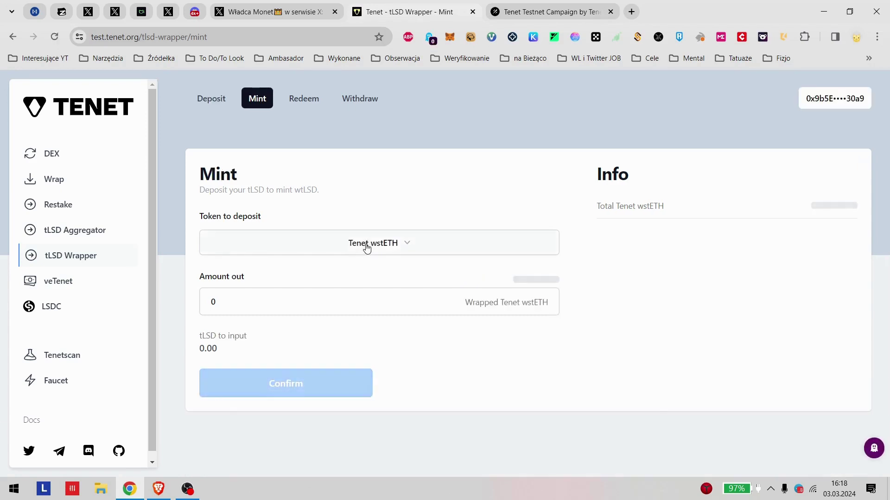
Step: Mint 0.001 Wrapped Tenet wstETH, approving the twstETH spending cap and confirming in MetaMask
left_click(374, 305)
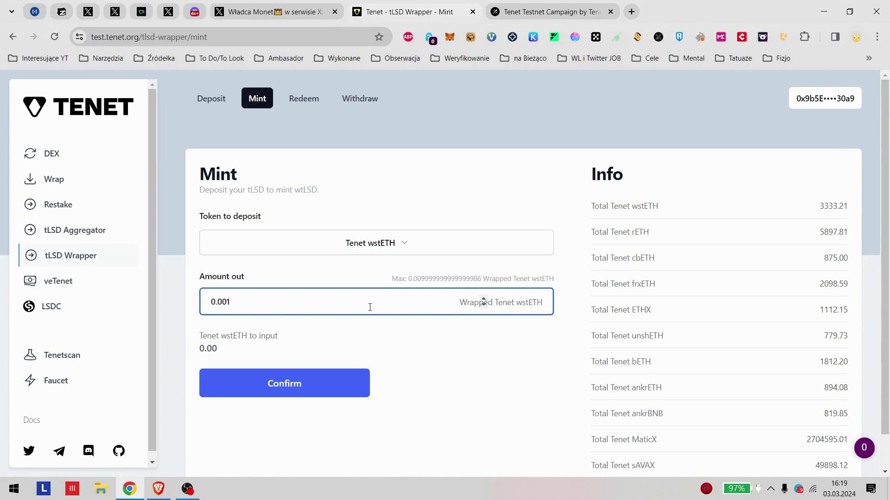
left_click(293, 396)
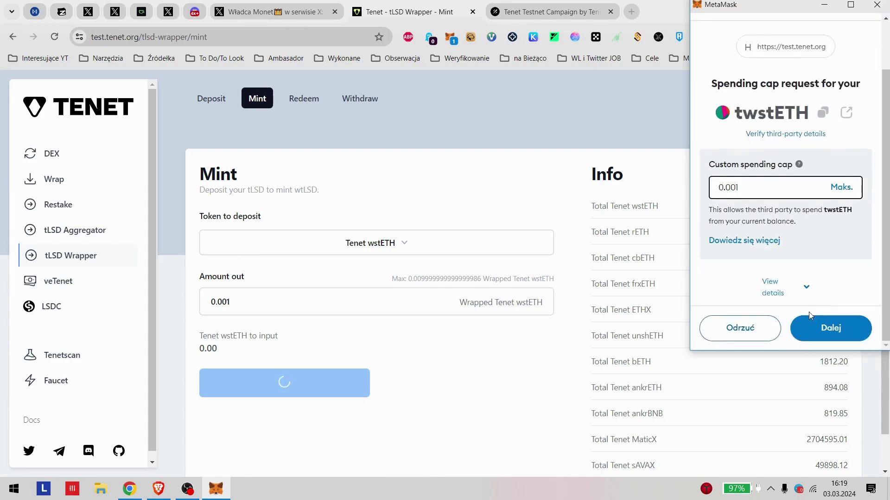
left_click(830, 334)
left_click(830, 341)
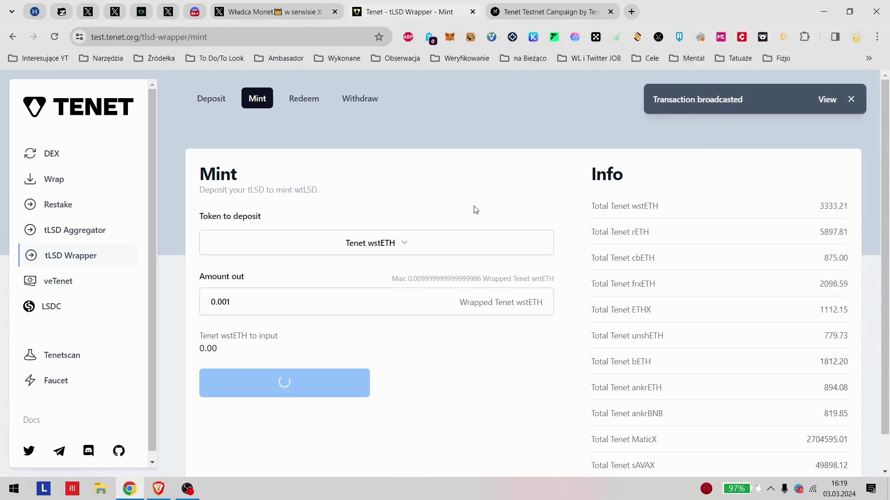
left_click(195, 13)
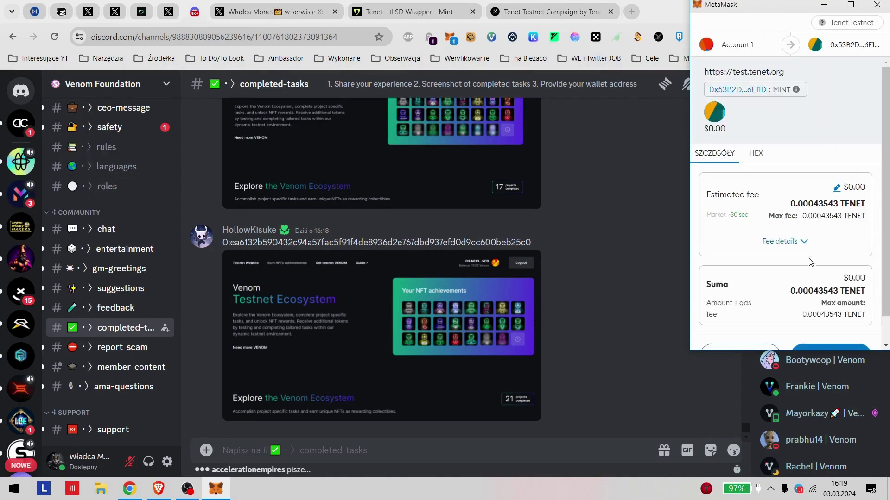
left_click(828, 328)
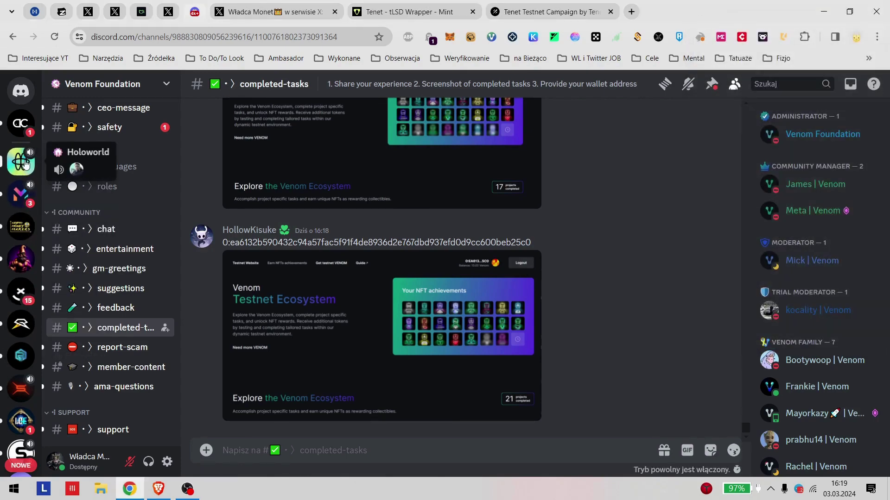
Step: Check the Galxe campaign tab and Twitter window, then return to the tLSD Wrapper mint tab
scroll(21, 185, "down", 5)
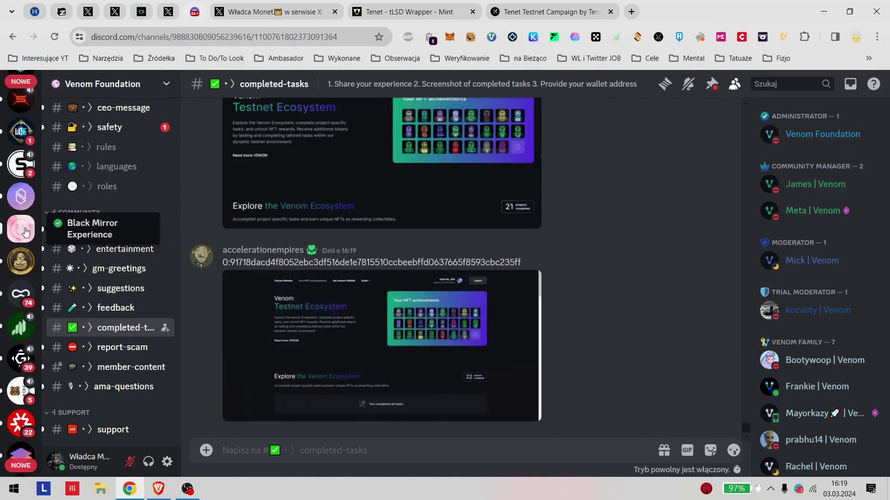
scroll(26, 232, "down", 3)
scroll(20, 256, "down", 3)
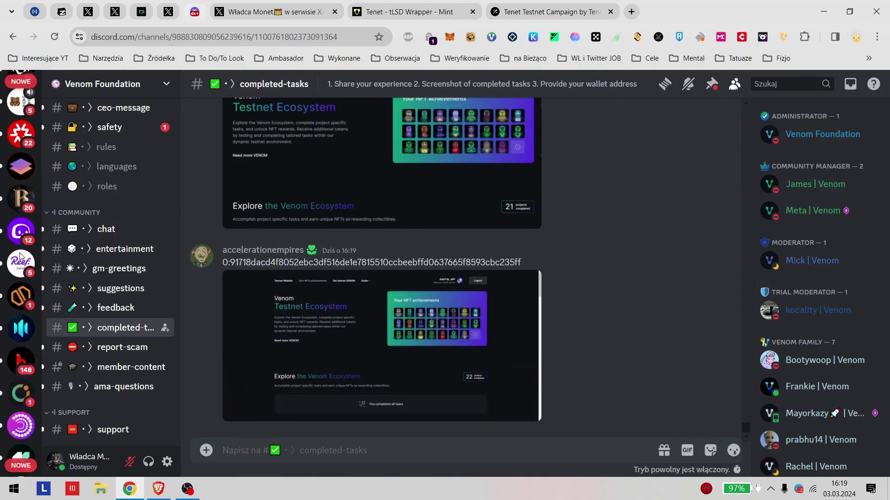
left_click(493, 8)
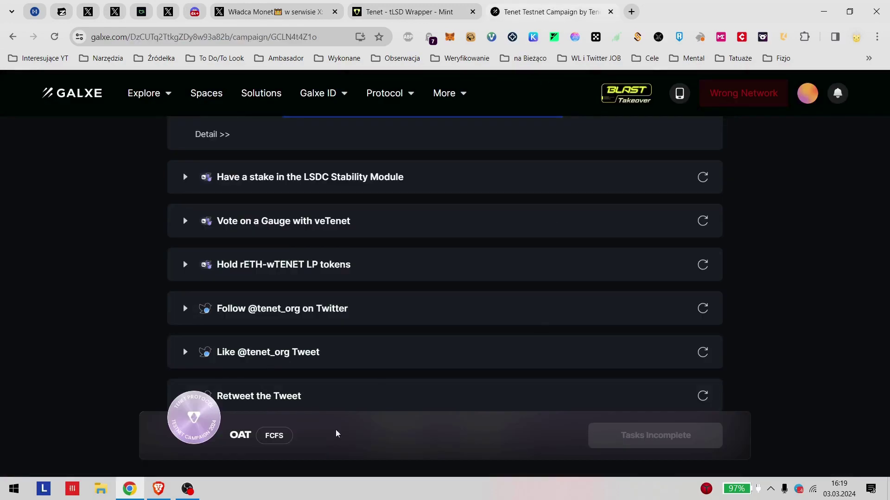
left_click(130, 489)
left_click(158, 489)
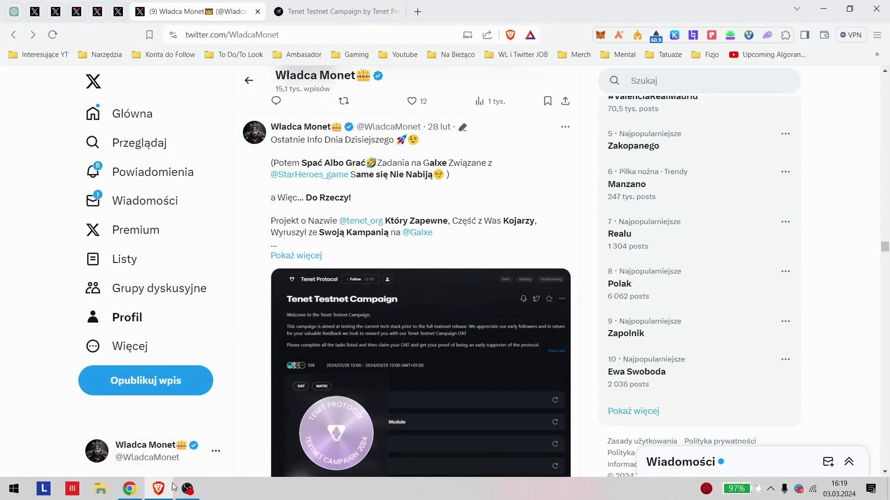
left_click(159, 489)
left_click(129, 489)
key("ctrl+shift+Tab")
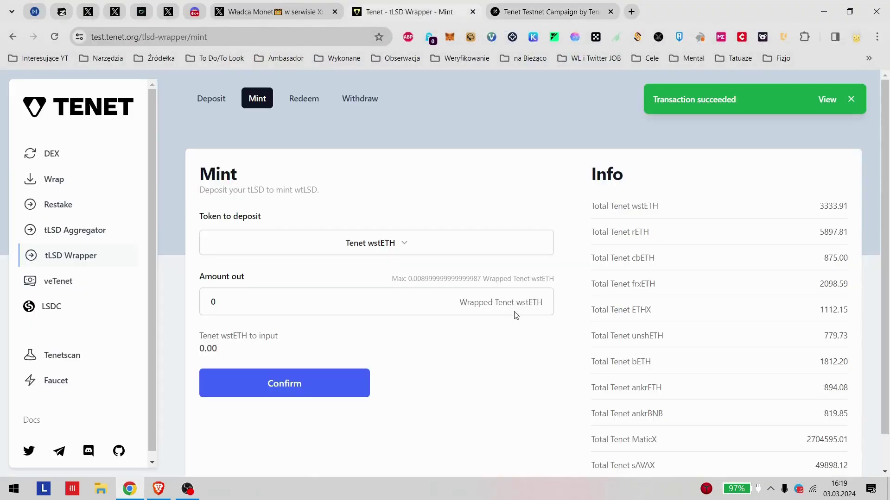
Step: On the tLSD Wrapper Redeem tab, enter 0.001 as the redeem amount
left_click(303, 103)
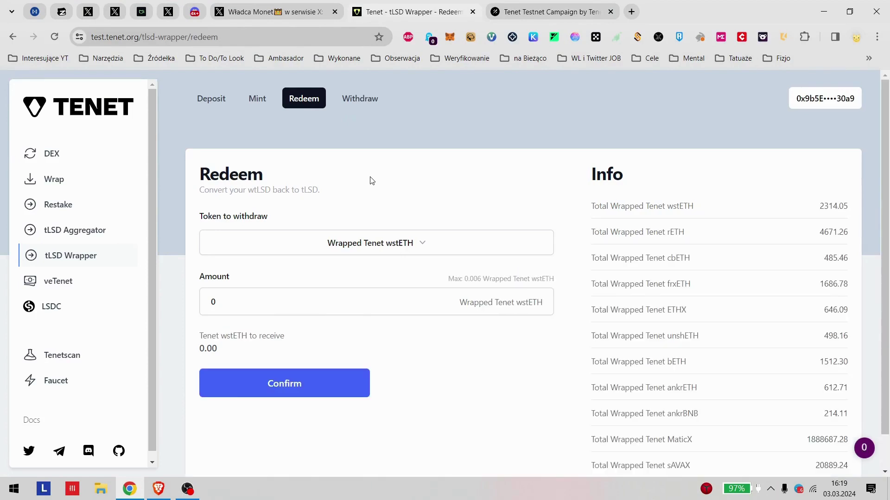
left_click(482, 301)
left_click(245, 302)
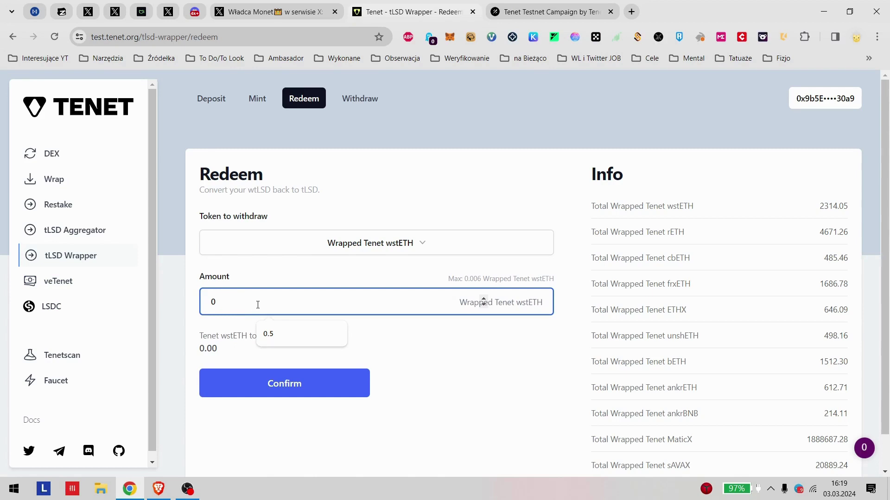
type("0.0")
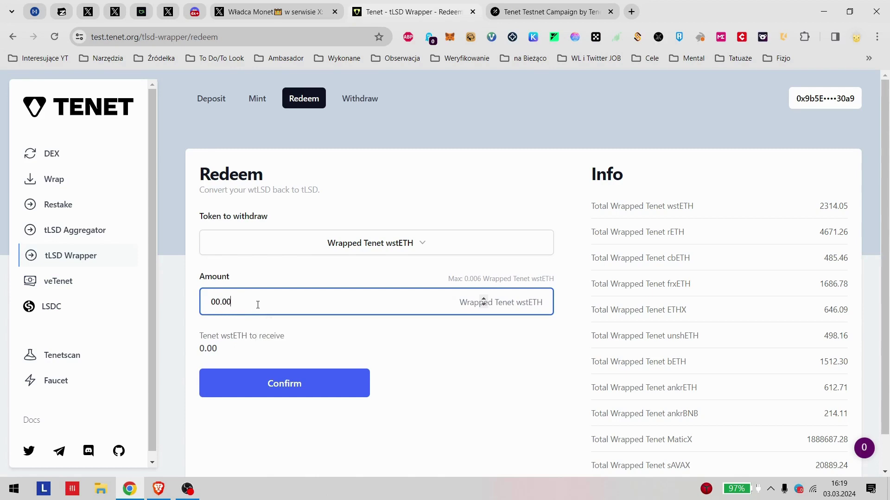
key("BackSpace")
key("BackSpace")
key("BackSpace")
type(".9")
key("BackSpace")
key("BackSpace")
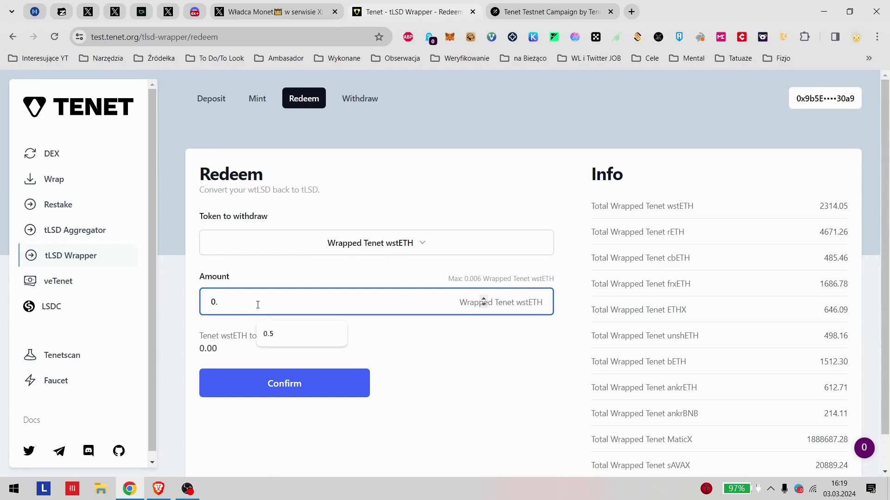
type(".9")
key("BackSpace")
type(".001")
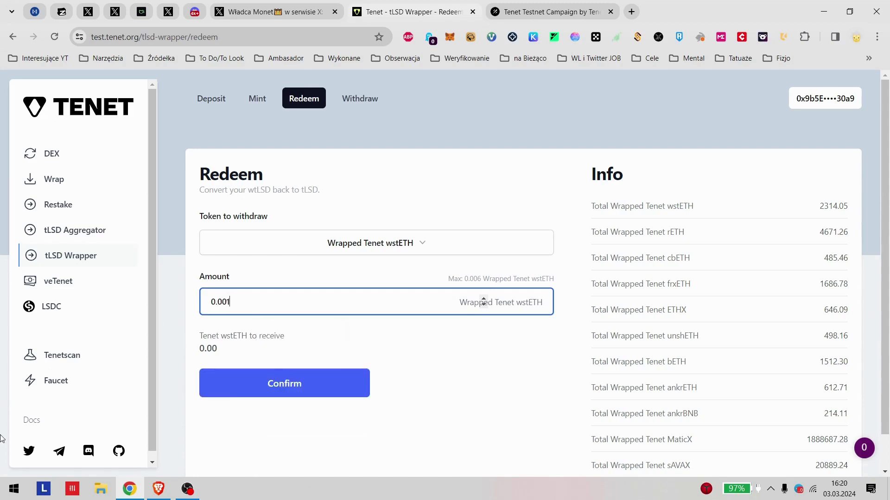
Step: Confirm the 0.001 wstETH redeem, approve it in MetaMask, and go to veTenet
left_click(290, 384)
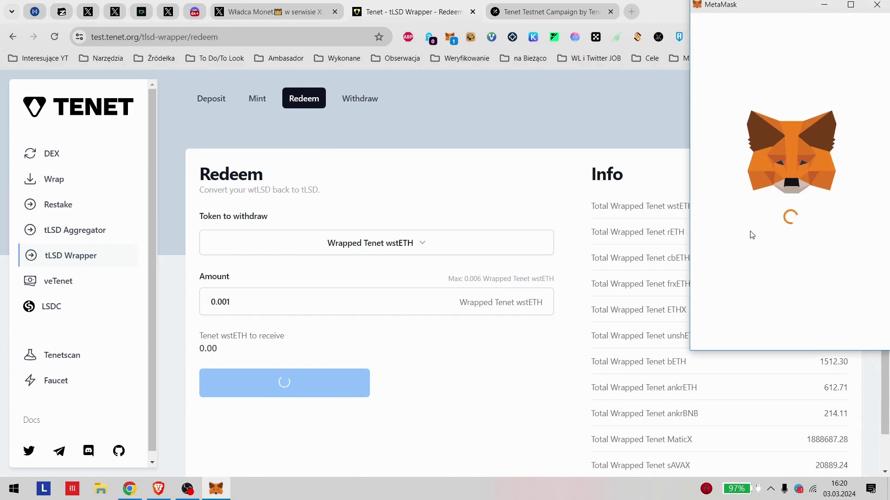
scroll(834, 278, "down", 2)
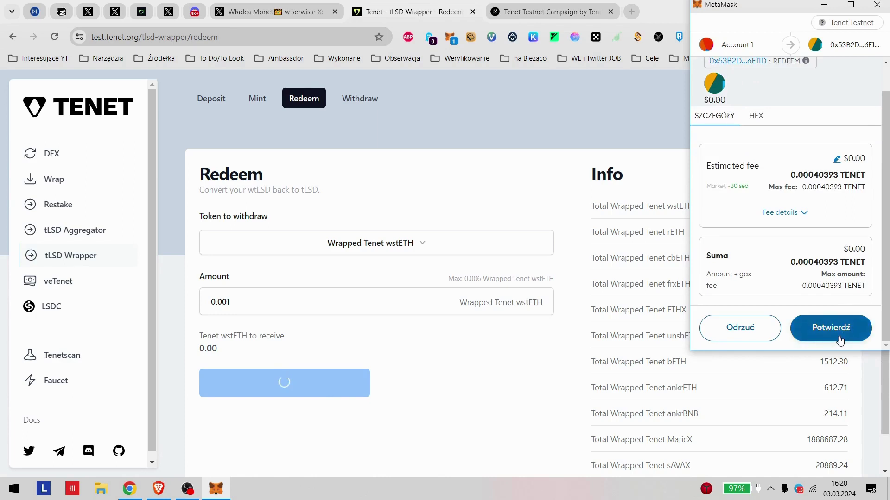
left_click(840, 340)
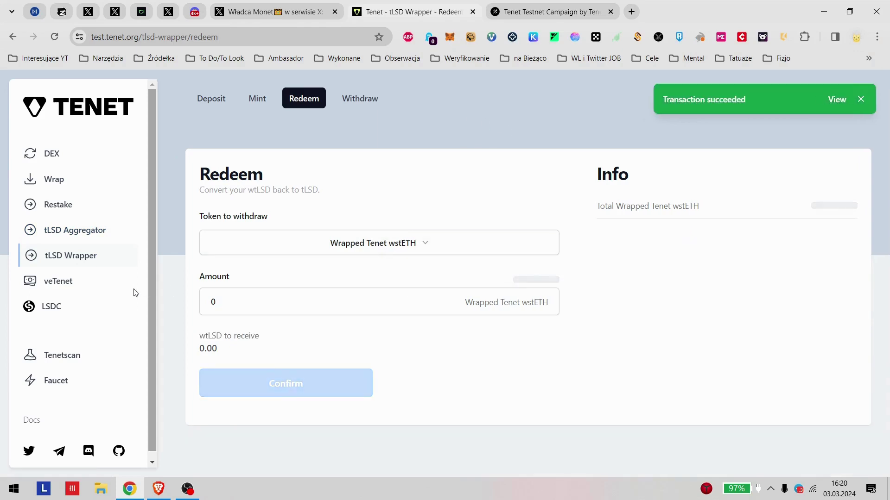
left_click(76, 284)
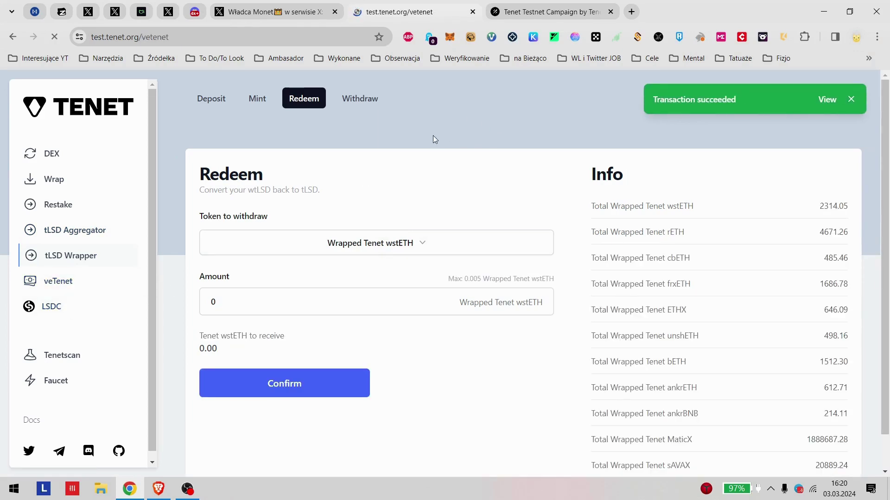
Step: Lock 2 TENET with the 1-year duration, approve it in MetaMask, then open Gauges
scroll(365, 206, "down", 1)
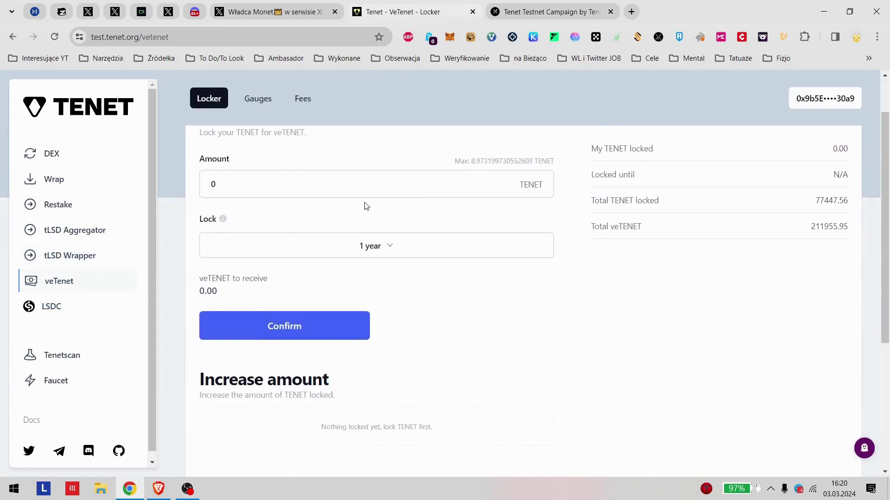
left_click(387, 186)
type("2")
scroll(366, 203, "up", 1)
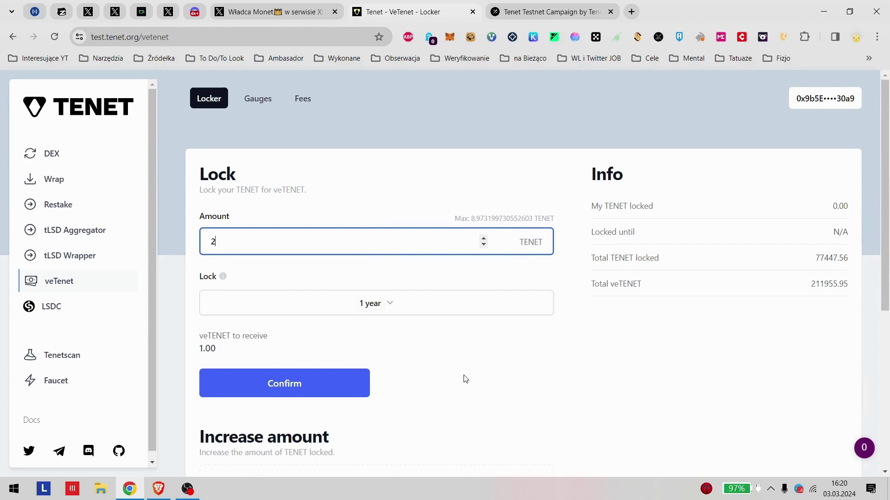
left_click(294, 384)
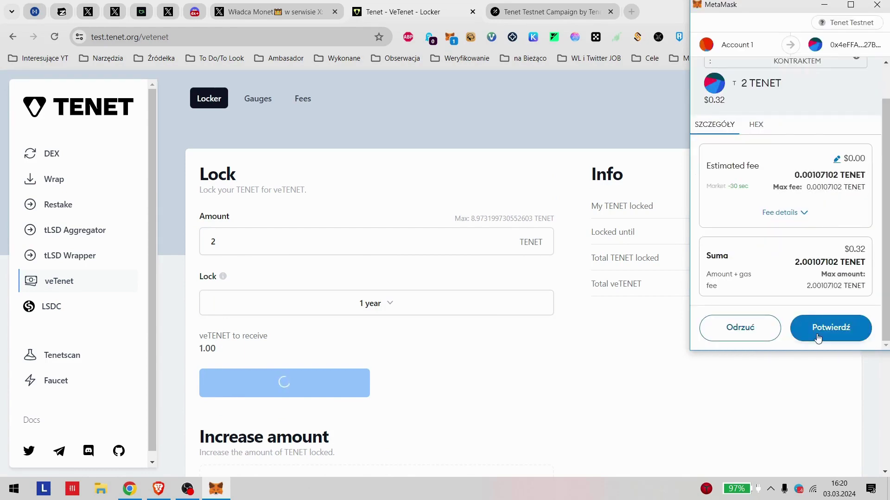
left_click(818, 337)
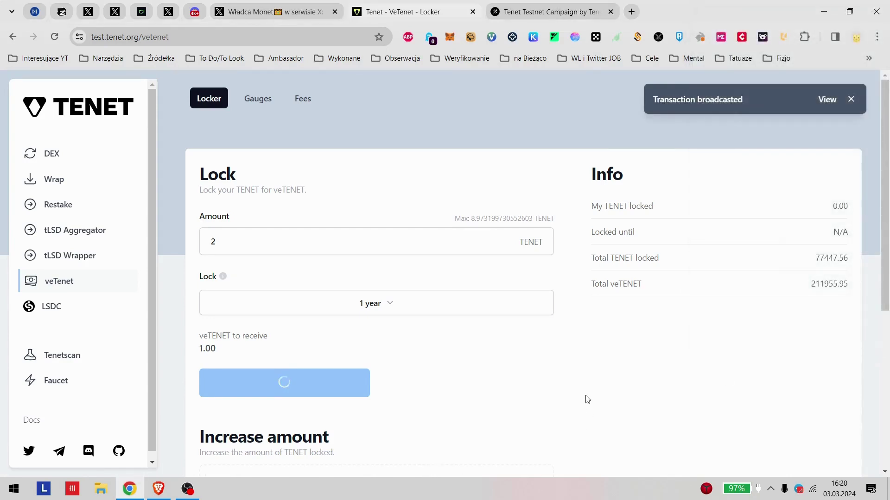
scroll(587, 399, "down", 3)
scroll(561, 367, "up", 3)
scroll(533, 331, "down", 5)
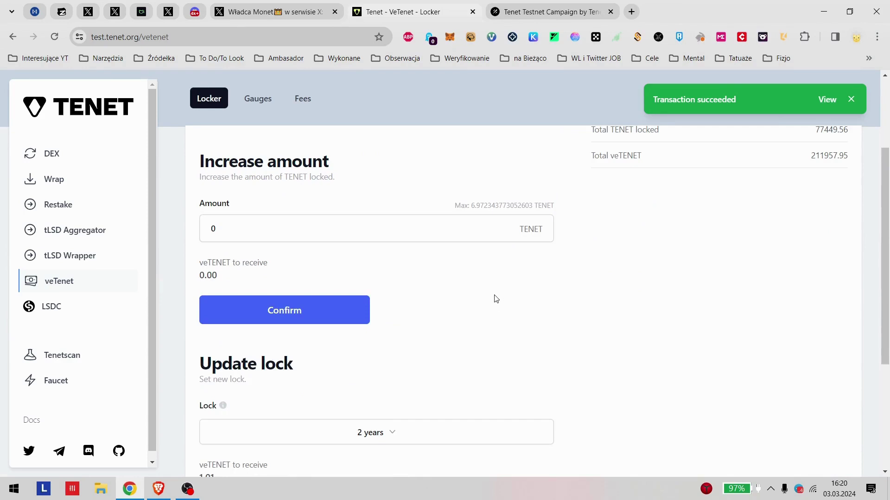
scroll(484, 300, "up", 3)
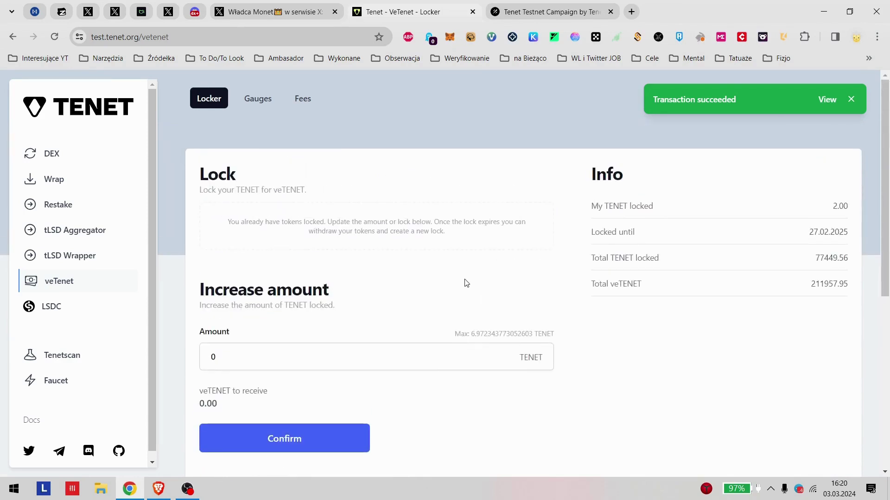
left_click(257, 99)
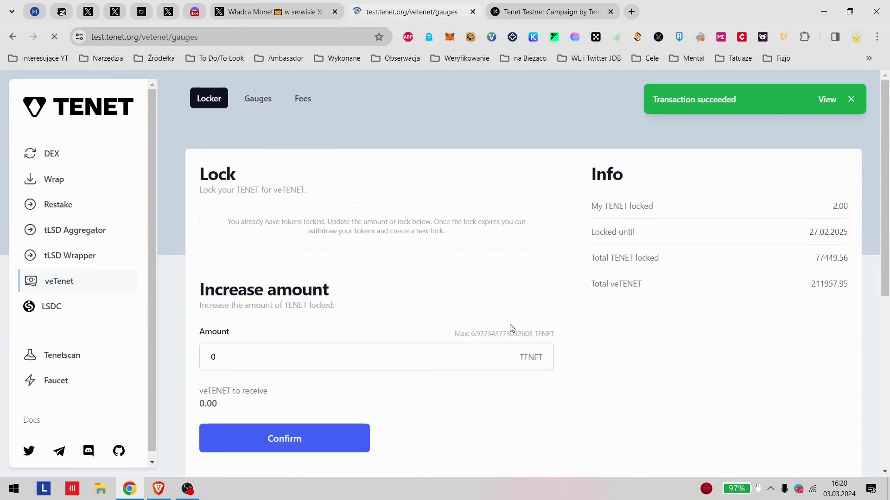
Step: Review the Galxe task list and select rETH-Gauge as the gauge to vote on
key("ctrl+Tab")
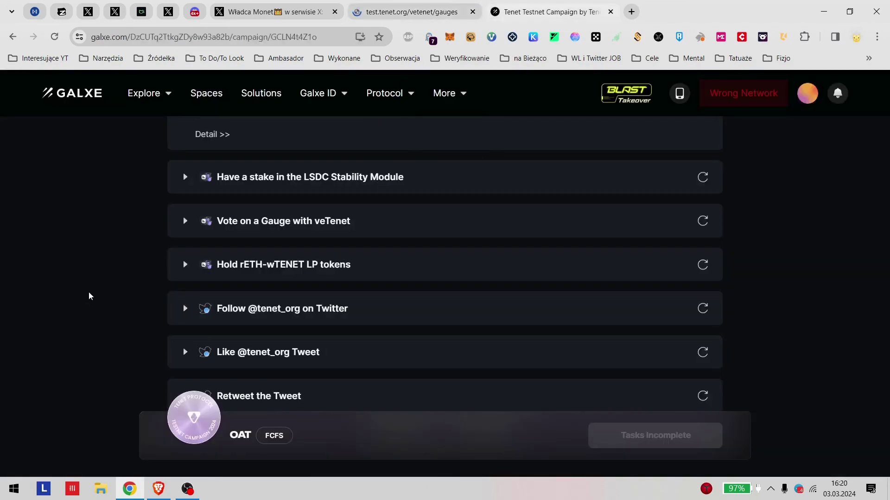
key("ctrl+shift+Tab")
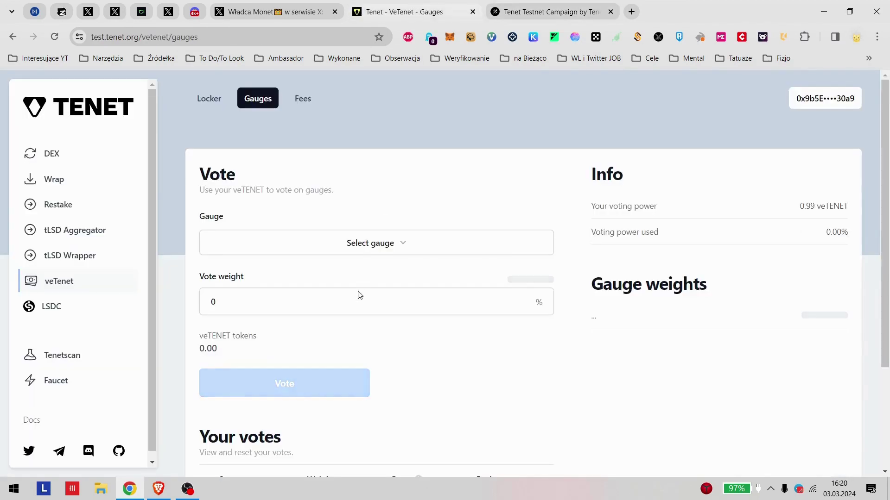
left_click(374, 244)
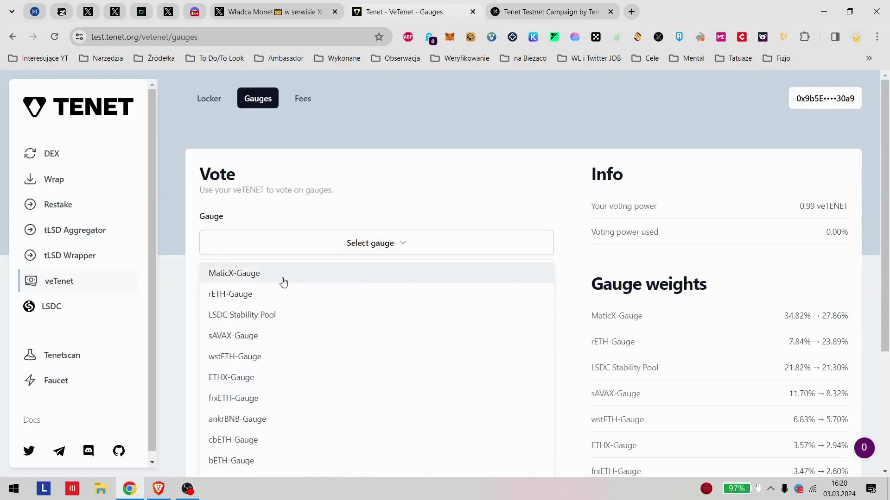
left_click(553, 10)
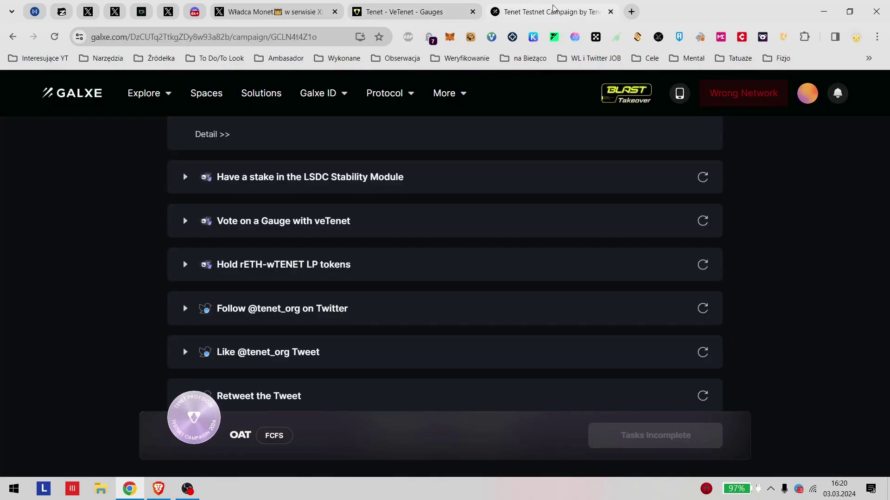
left_click(412, 11)
scroll(368, 290, "down", 3)
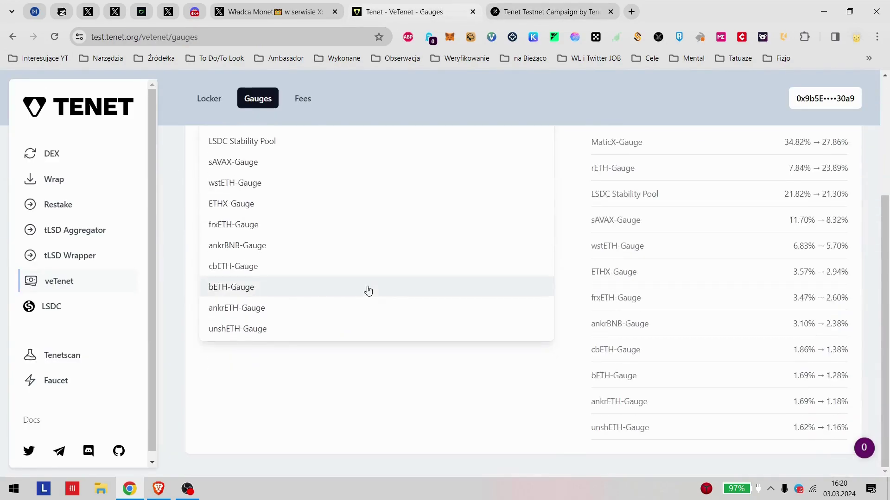
scroll(355, 294, "up", 1)
scroll(354, 294, "up", 1)
left_click(235, 234)
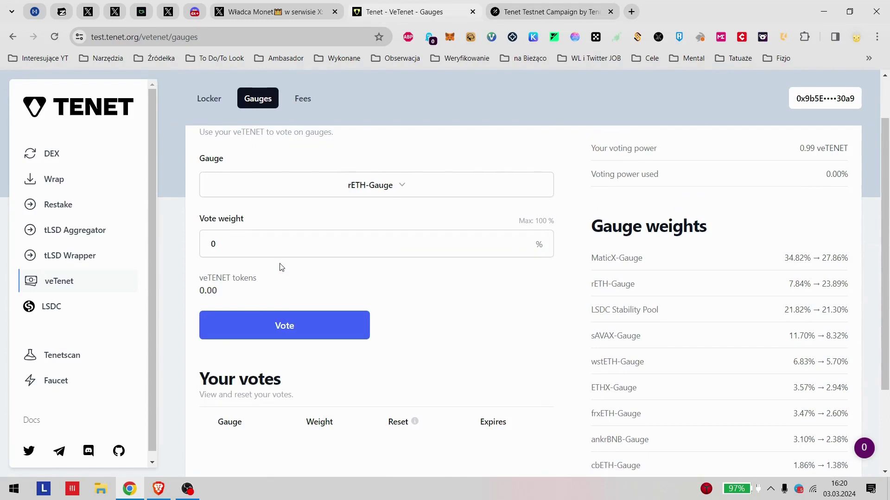
Step: Set the vote weight to 0.96 and submit the vote, approving it in MetaMask
left_click_drag(278, 244, 208, 264)
type("1")
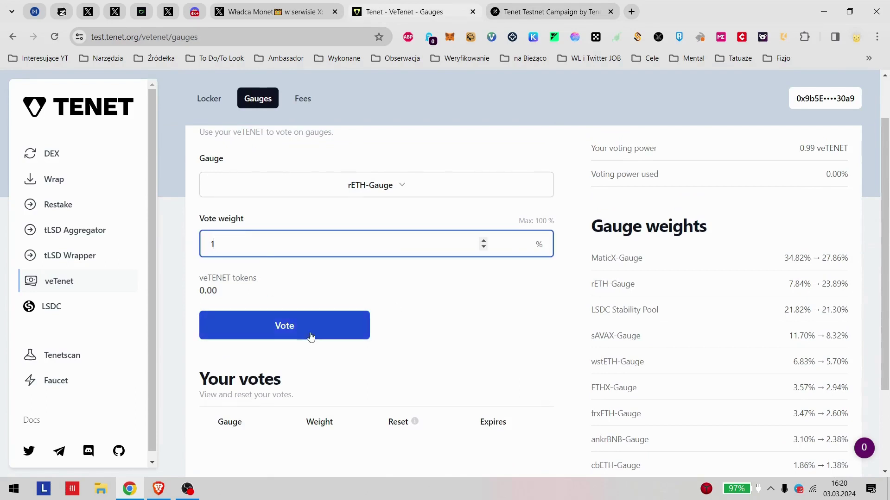
scroll(429, 243, "up", 3)
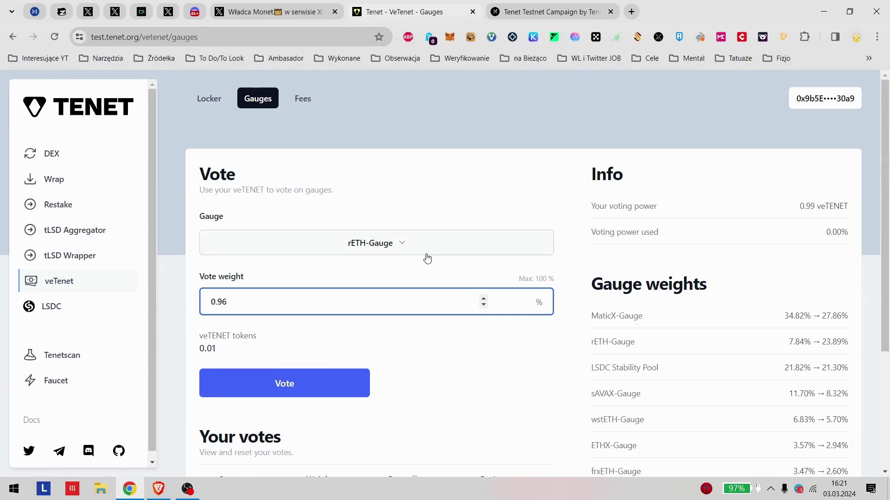
left_click(246, 393)
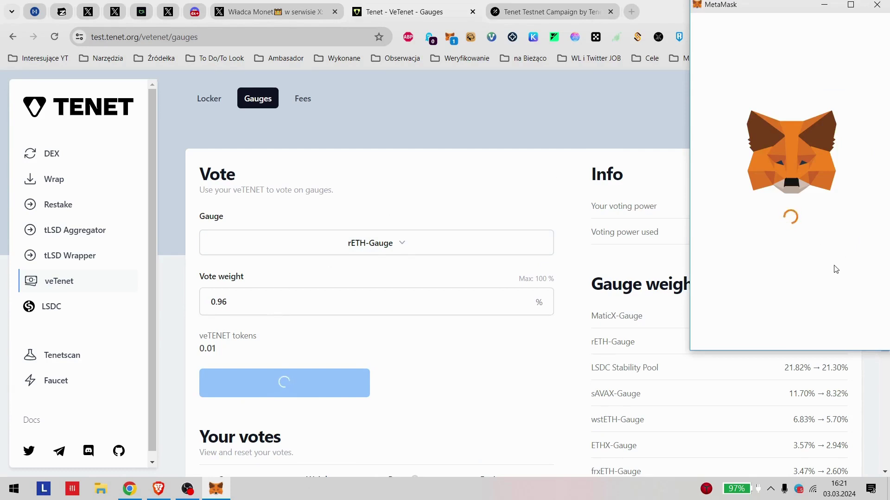
scroll(821, 272, "down", 2)
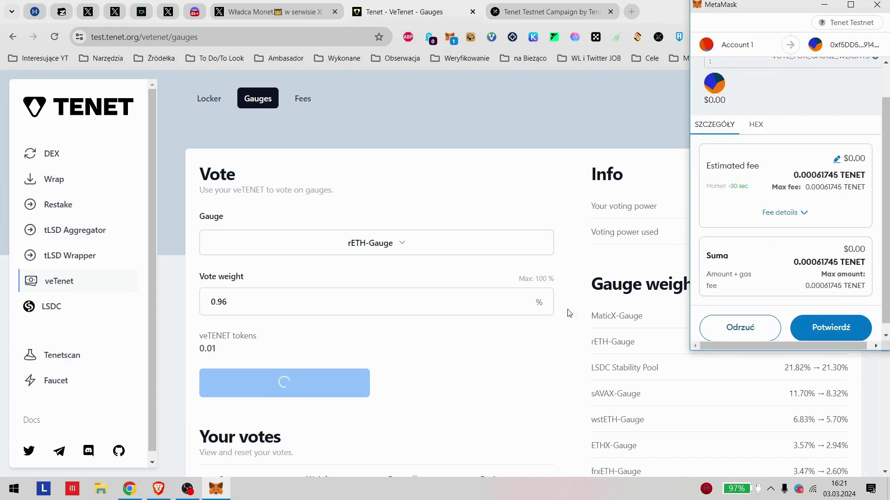
left_click(849, 329)
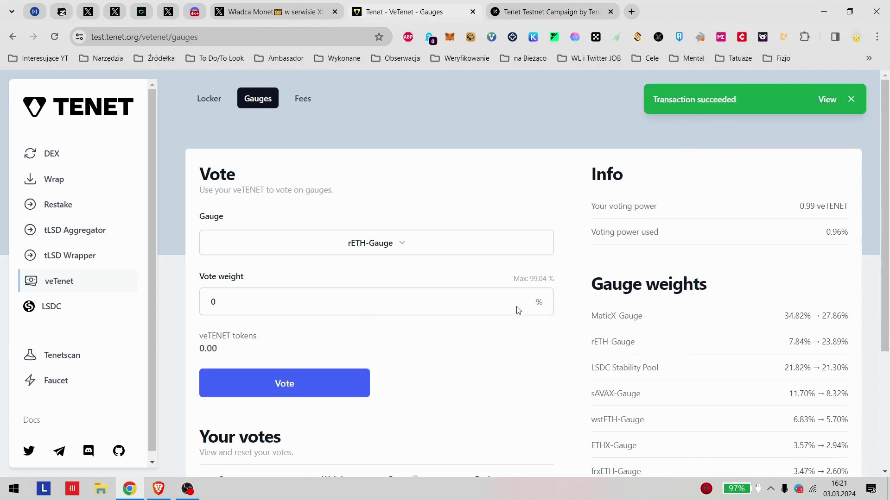
Step: Cast a 40% vote for MaticX-Gauge and approve it in MetaMask
left_click(385, 244)
left_click(279, 278)
left_click(277, 297)
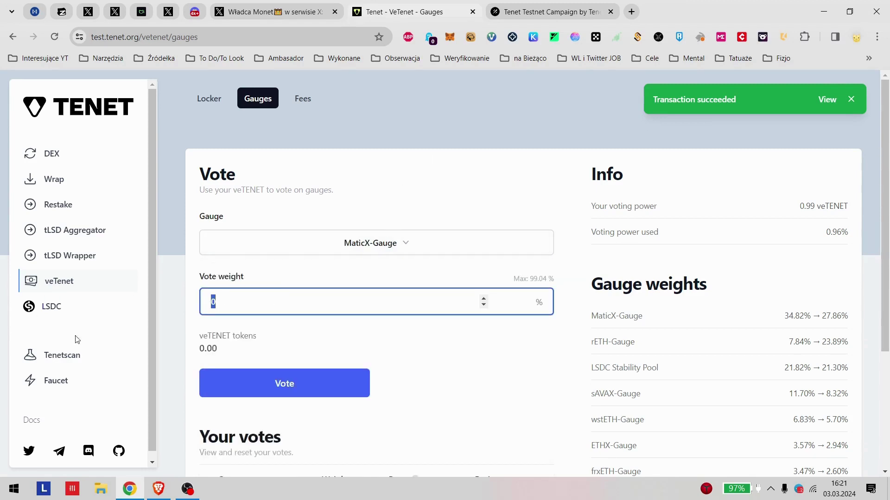
type("40")
left_click(302, 382)
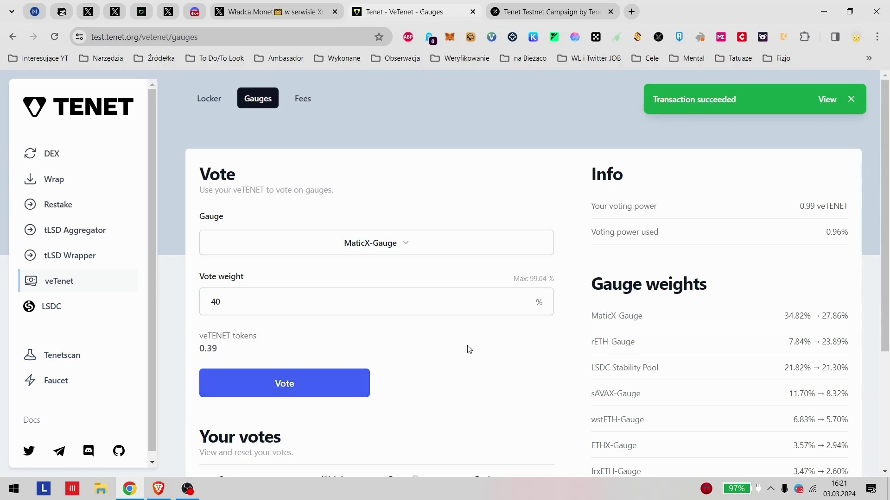
left_click(310, 385)
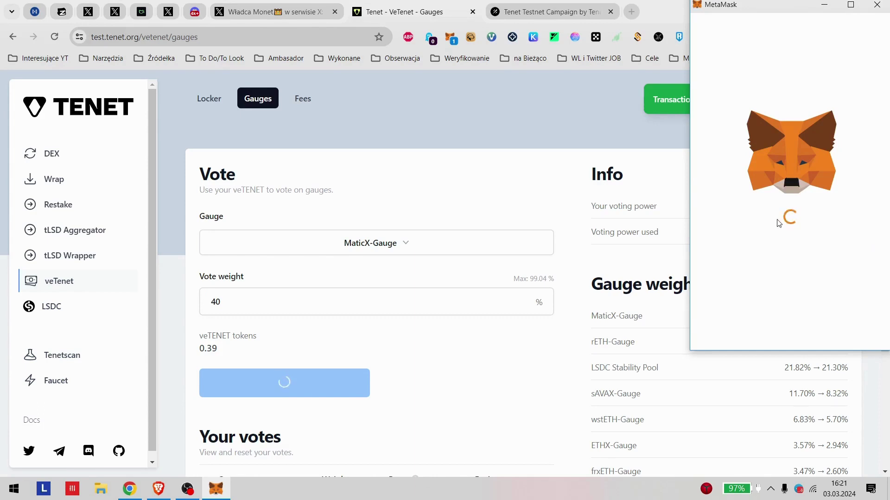
scroll(806, 278, "down", 2)
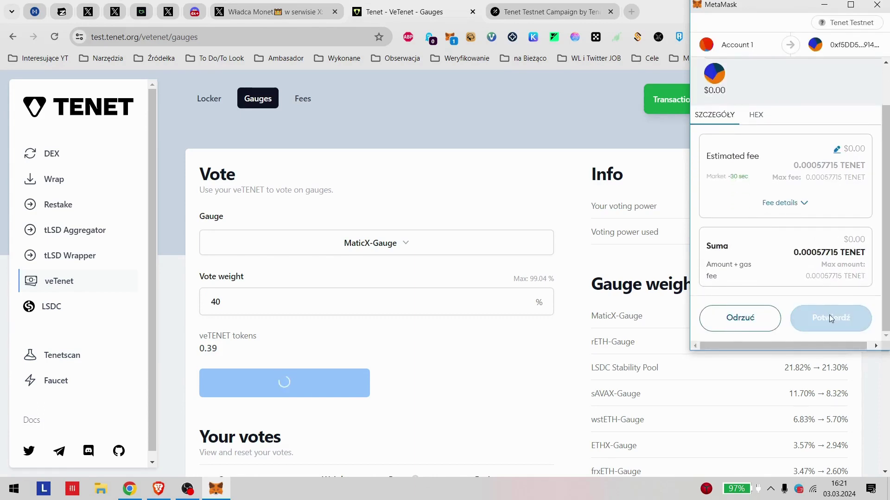
left_click(825, 320)
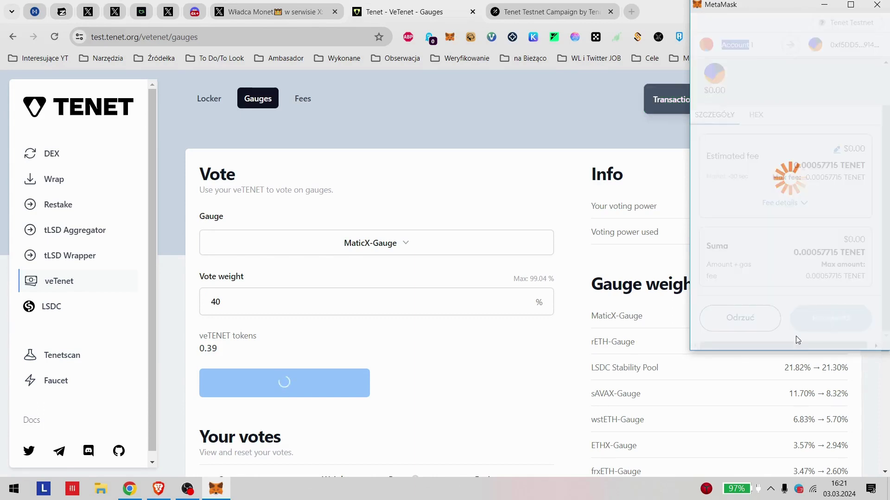
Step: Switch the gauge to wstETH-Gauge, enter a vote weight of 5, and submit the vote
left_click(329, 243)
left_click(326, 294)
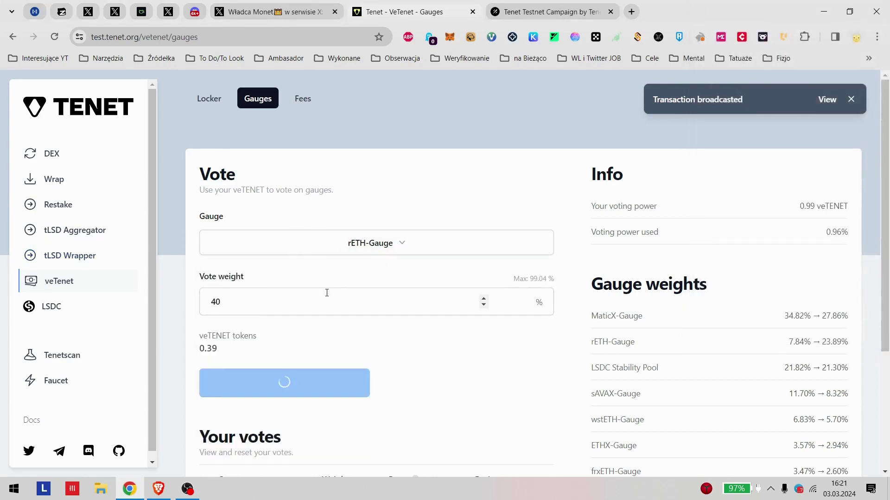
left_click(396, 243)
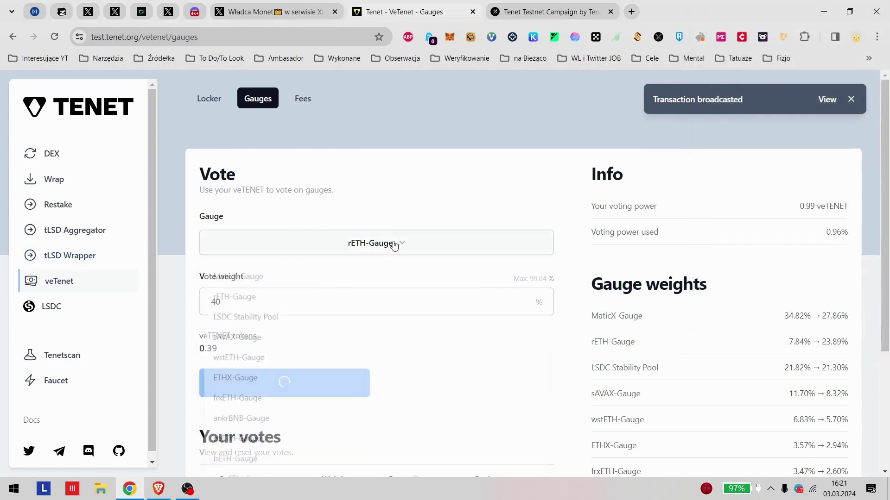
left_click(306, 361)
left_click(225, 299)
type("5")
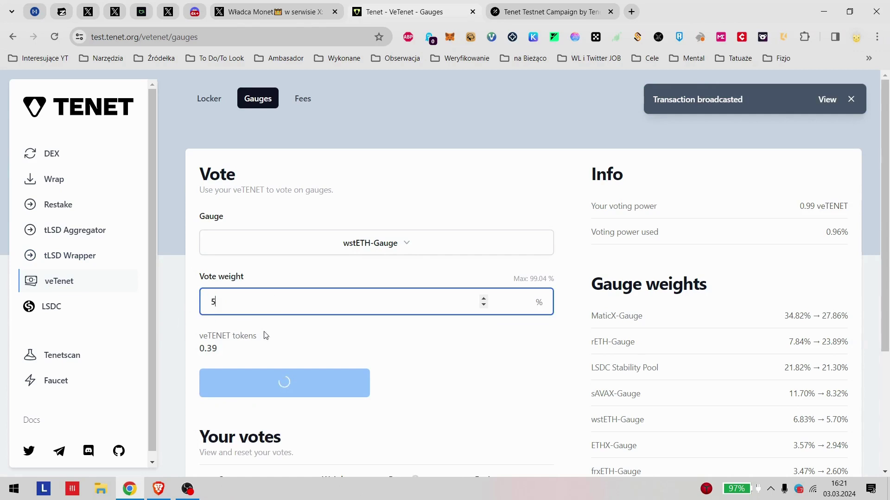
left_click(323, 337)
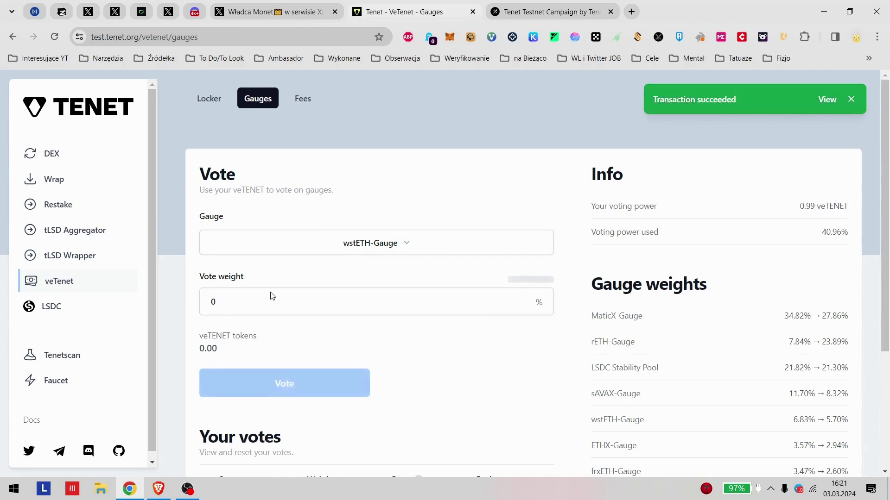
Step: Review the Galxe campaign task list, then return to the Tenet Gauges page
left_click(560, 19)
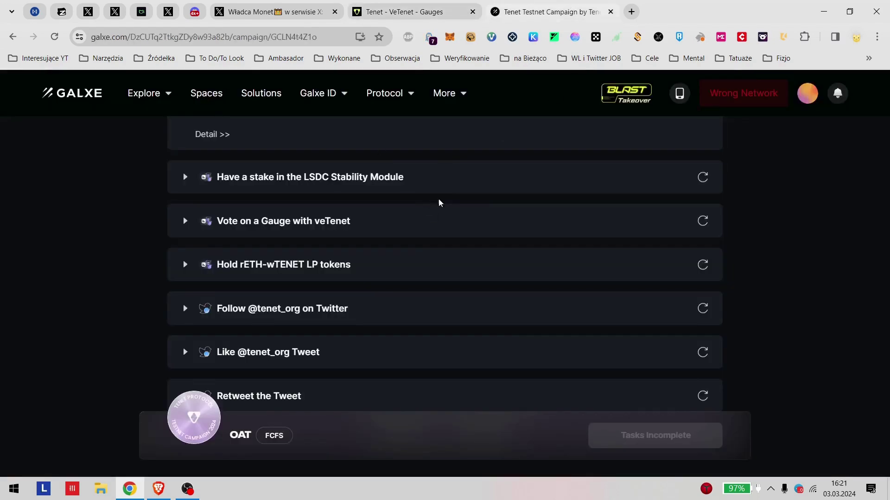
scroll(440, 203, "up", 5)
left_click(413, 12)
left_click(551, 6)
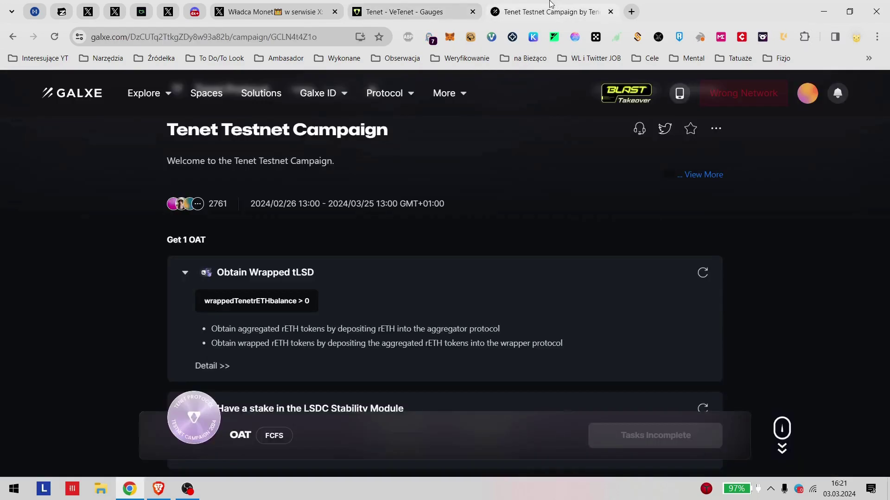
scroll(349, 293, "down", 5)
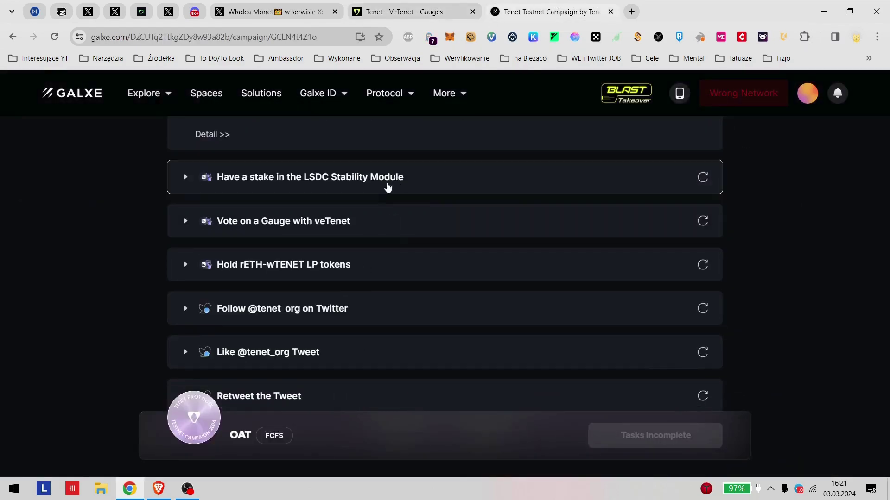
scroll(371, 224, "up", 1)
left_click(396, 15)
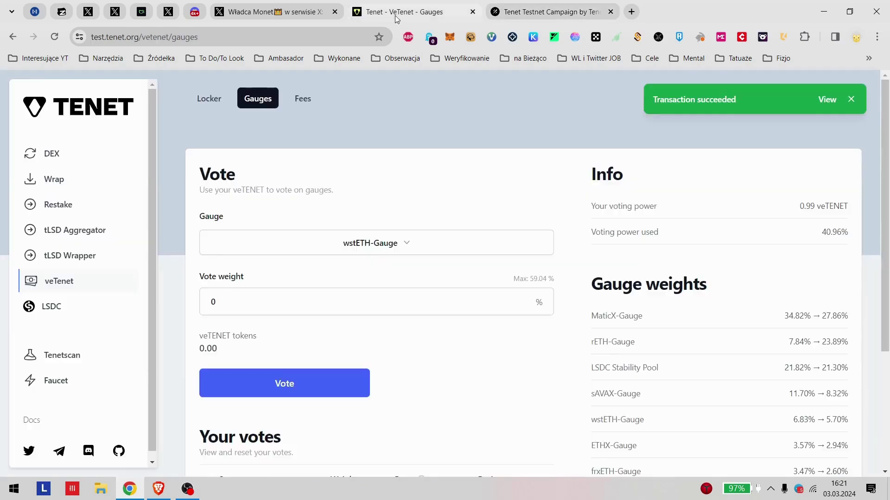
Step: Open the LSDC section and browse its CLIPs page, checking the Galxe task list
left_click(55, 318)
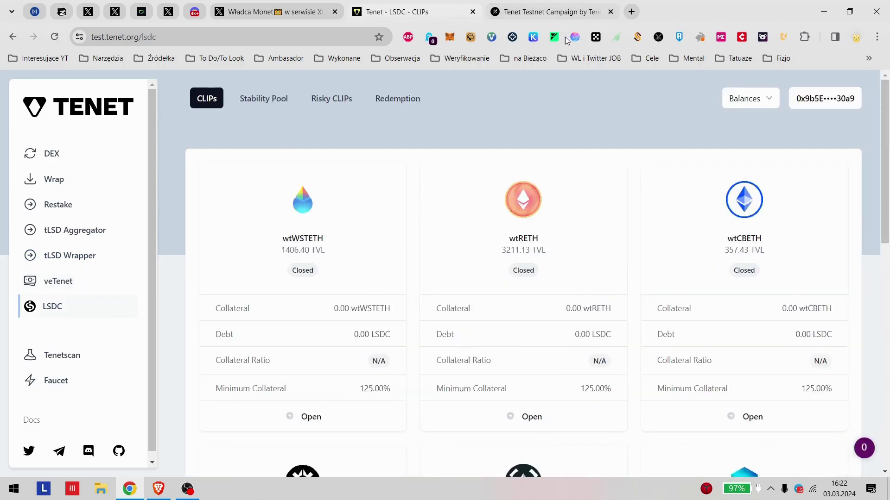
left_click(549, 12)
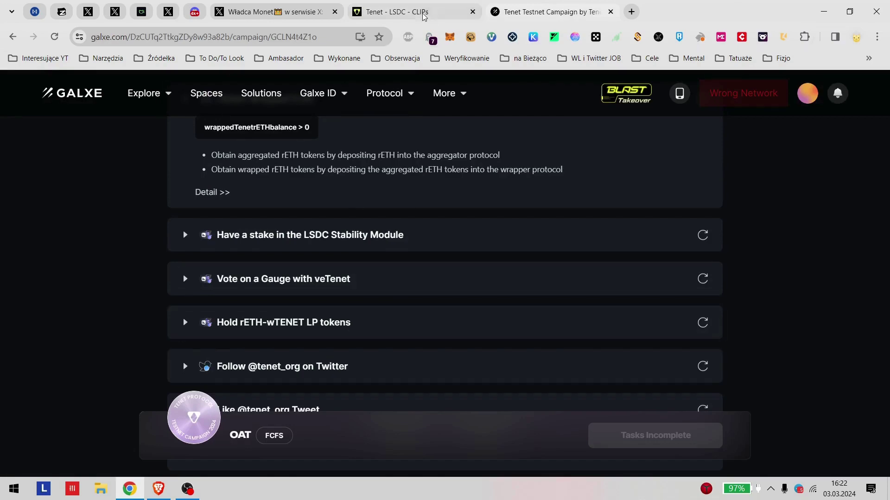
left_click(424, 17)
scroll(353, 263, "down", 3)
scroll(391, 206, "up", 2)
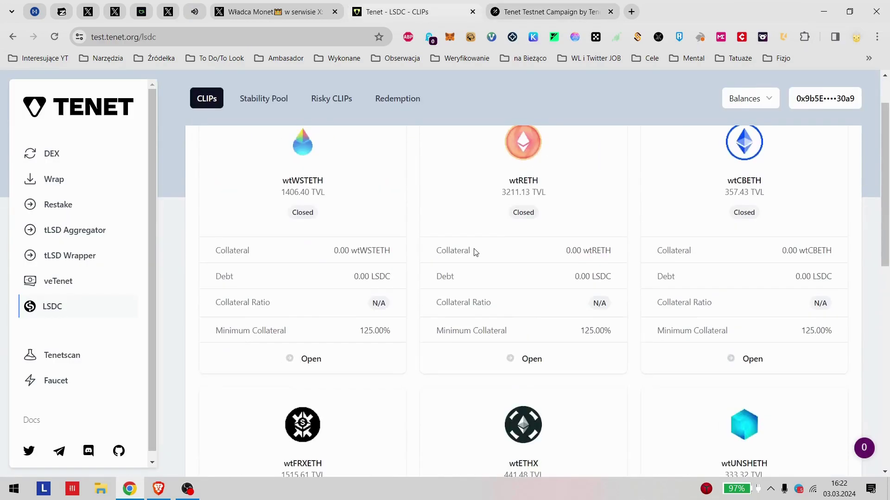
scroll(474, 252, "down", 4)
scroll(452, 294, "down", 7)
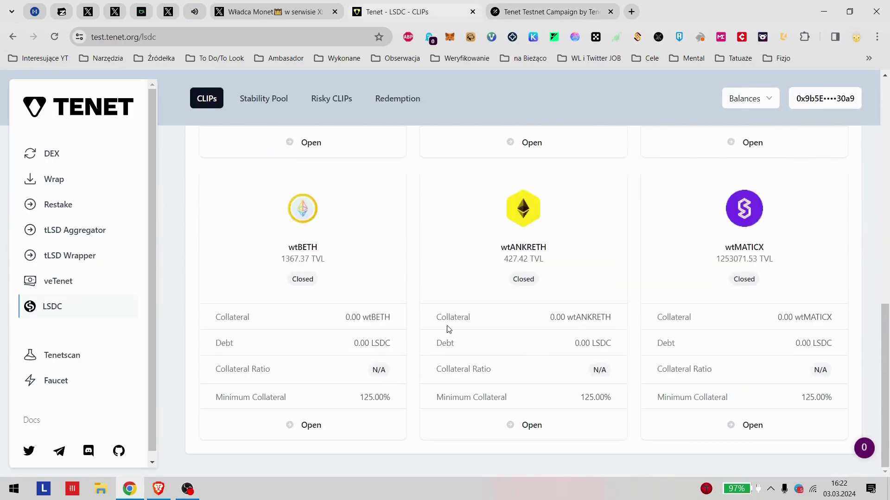
scroll(865, 376, "up", 5)
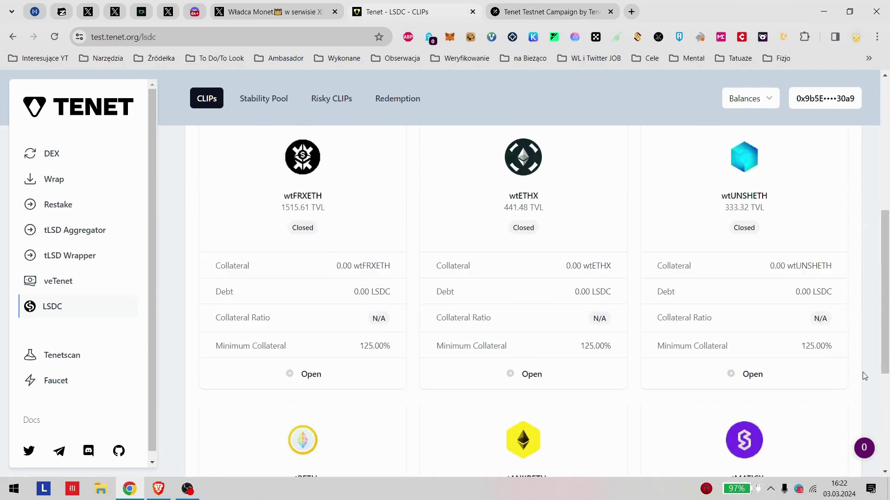
scroll(669, 333, "up", 6)
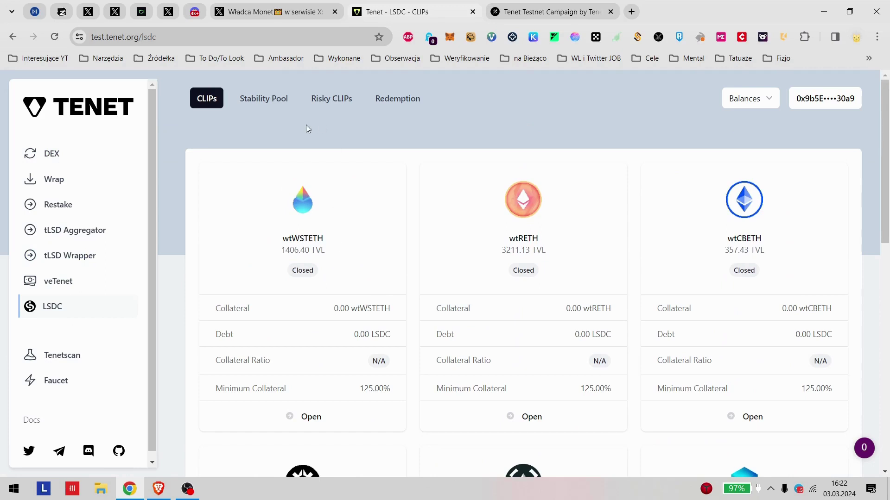
Step: Open the LSDC Stability Pool page and expand the Galxe LSDC Stability Module task details
left_click(261, 98)
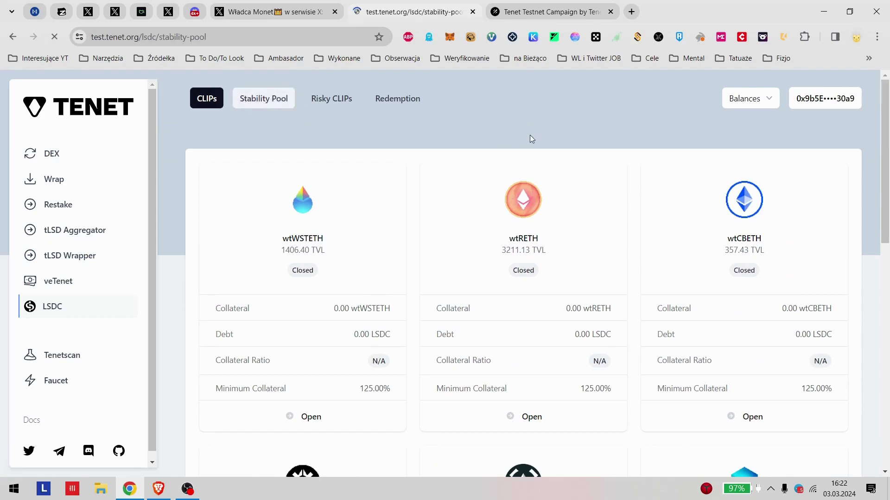
scroll(363, 166, "down", 1)
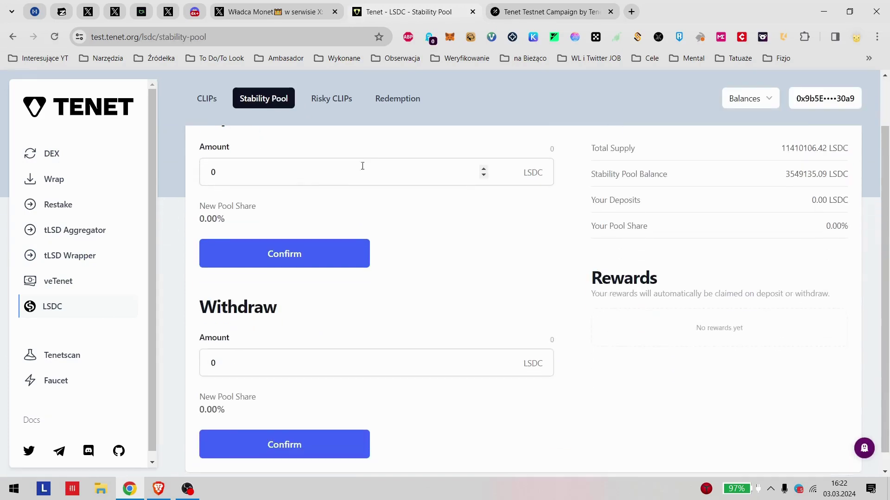
left_click(298, 182)
scroll(546, 203, "up", 1)
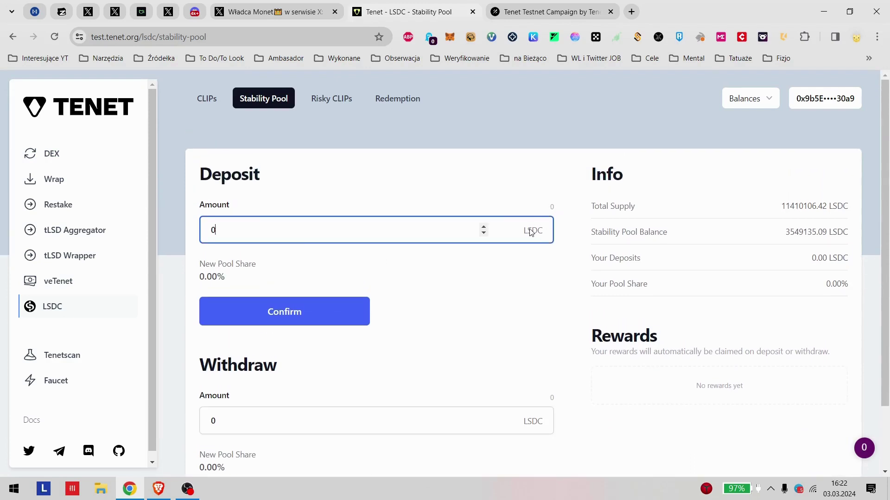
left_click(493, 250)
scroll(258, 268, "down", 1)
scroll(406, 245, "up", 1)
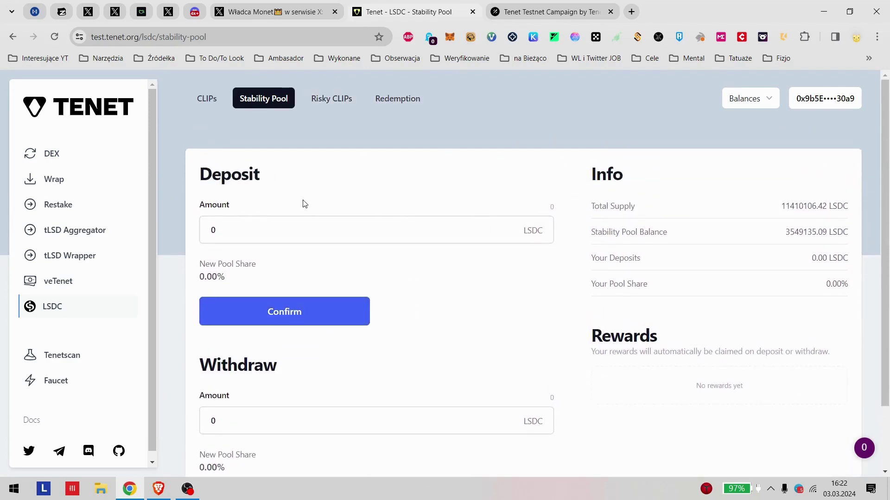
left_click(576, 10)
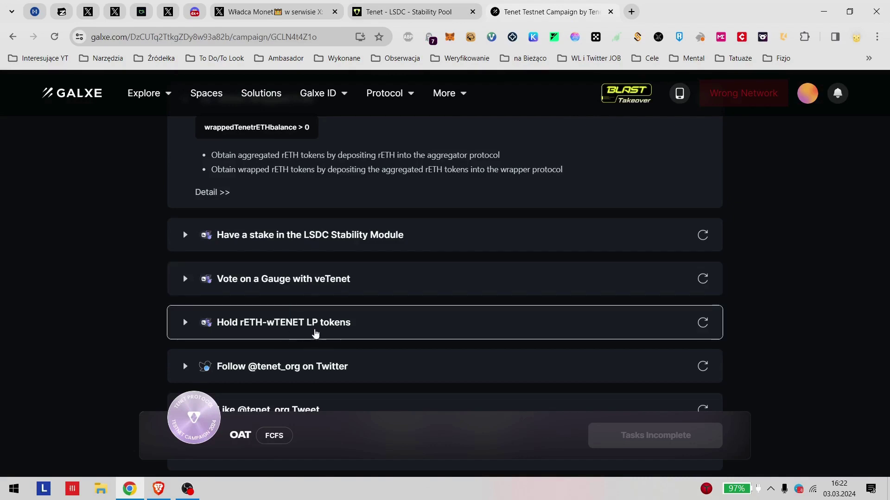
scroll(343, 329, "up", 1)
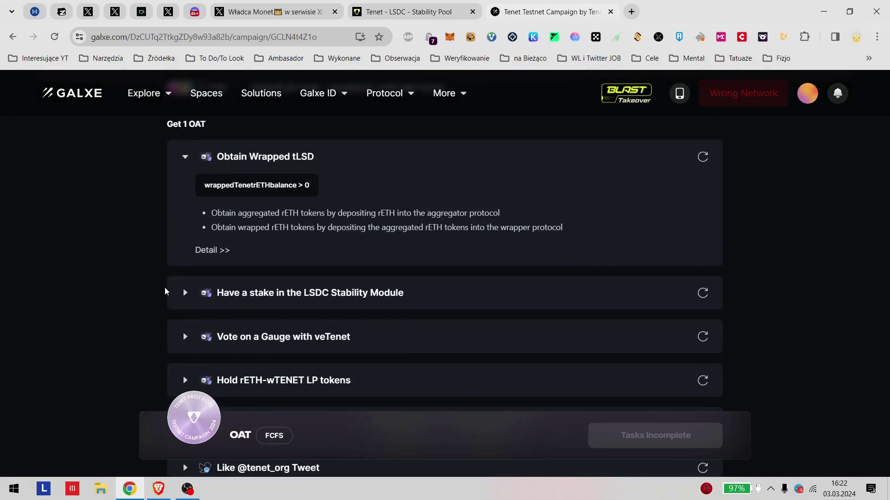
left_click(186, 296)
left_click(394, 10)
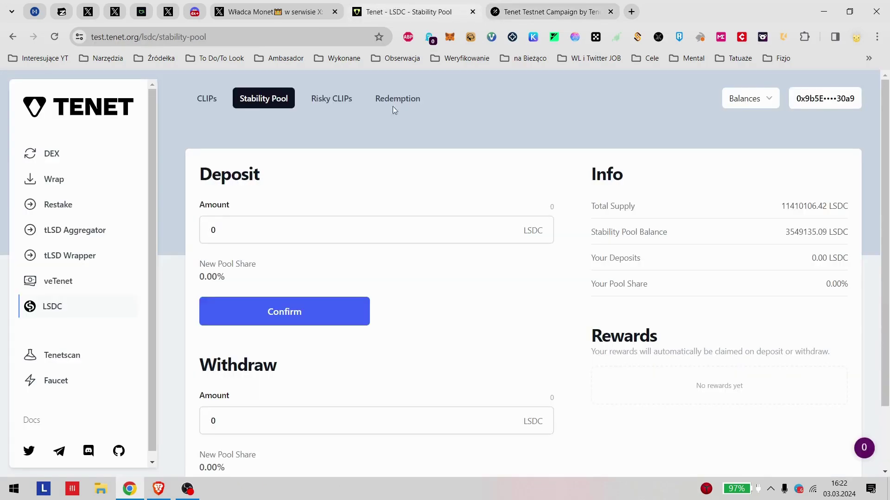
Step: Enter 1 LSDC as the deposit, see insufficient funds, clear it and close DevTools
left_click(330, 230)
type("1")
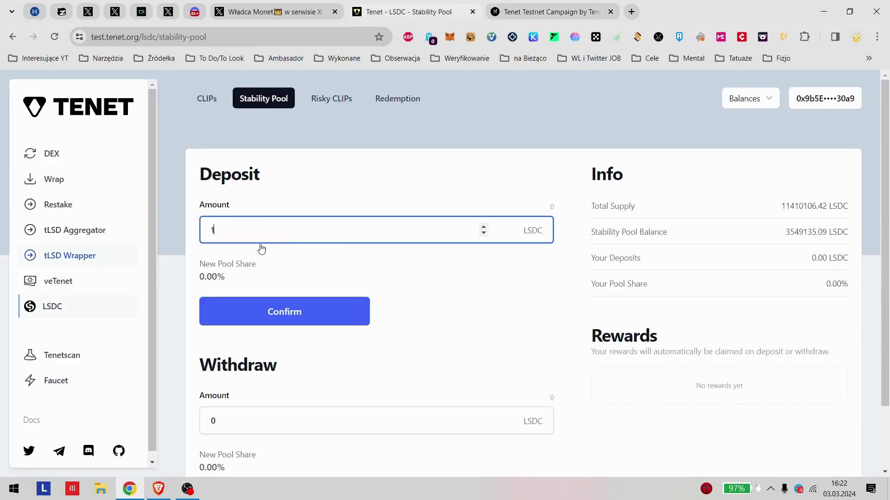
left_click_drag(222, 230, 114, 221)
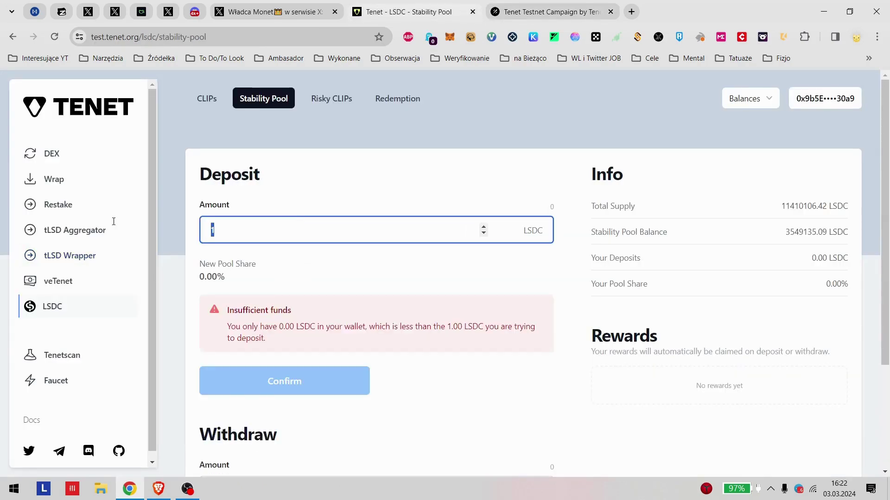
key("F12")
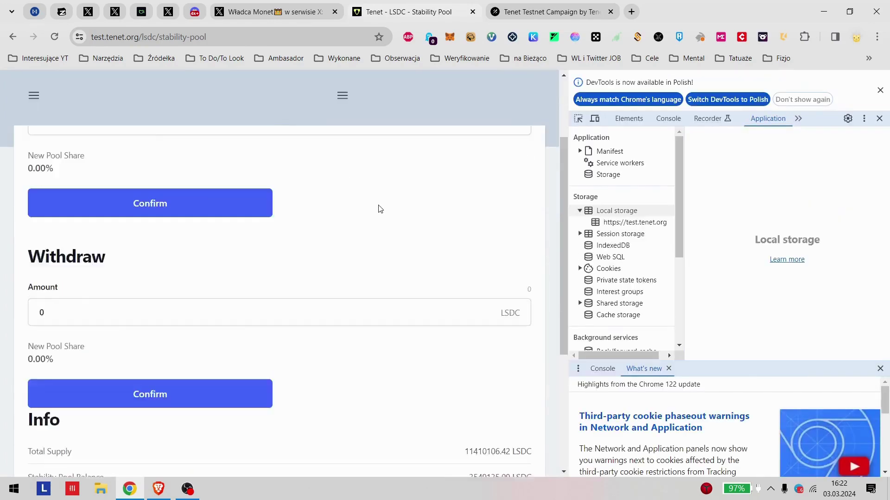
left_click(880, 91)
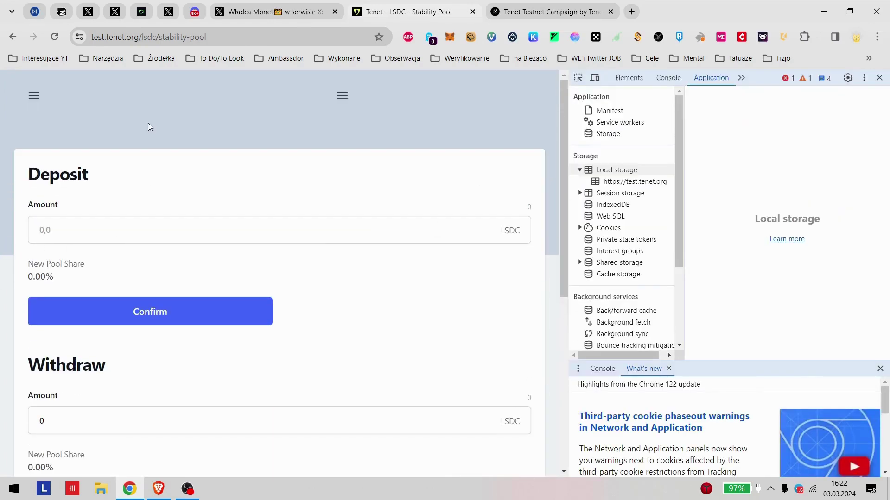
left_click(880, 78)
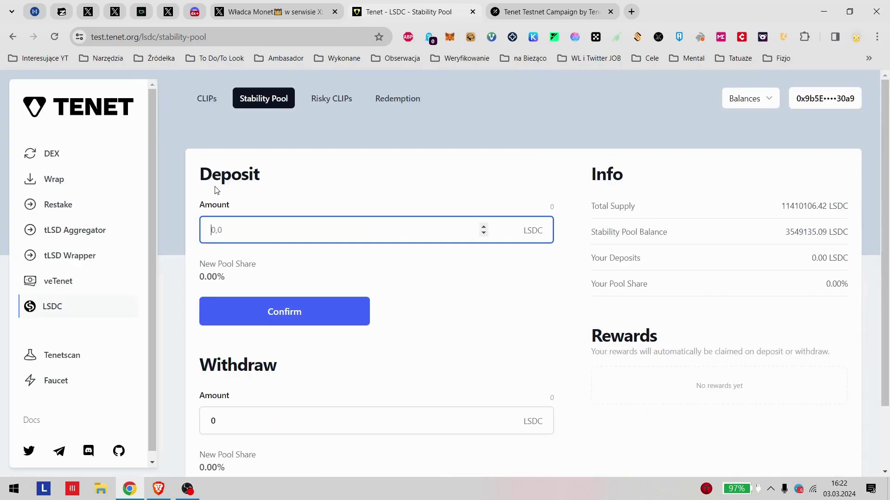
left_click(52, 155)
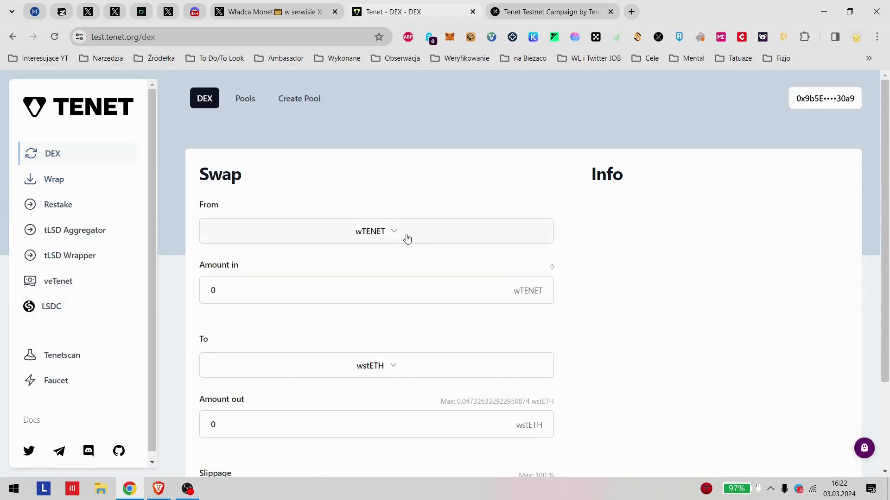
Step: Browse the DEX from-token list, then revisit the LSDC Stability Pool withdraw field
left_click(403, 240)
scroll(399, 239, "down", 3)
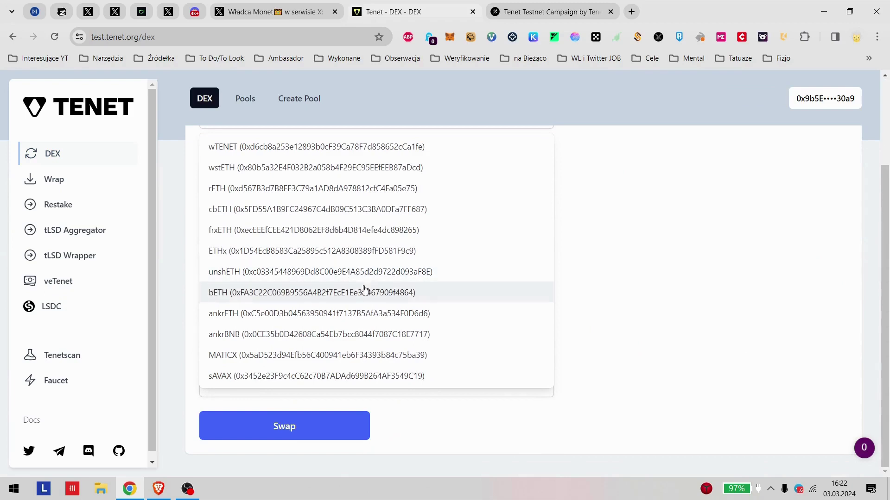
scroll(364, 375, "up", 3)
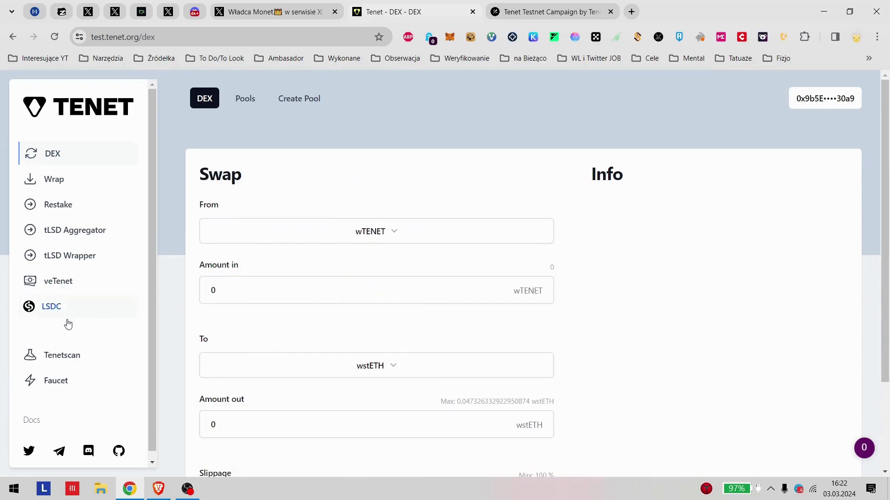
left_click(51, 307)
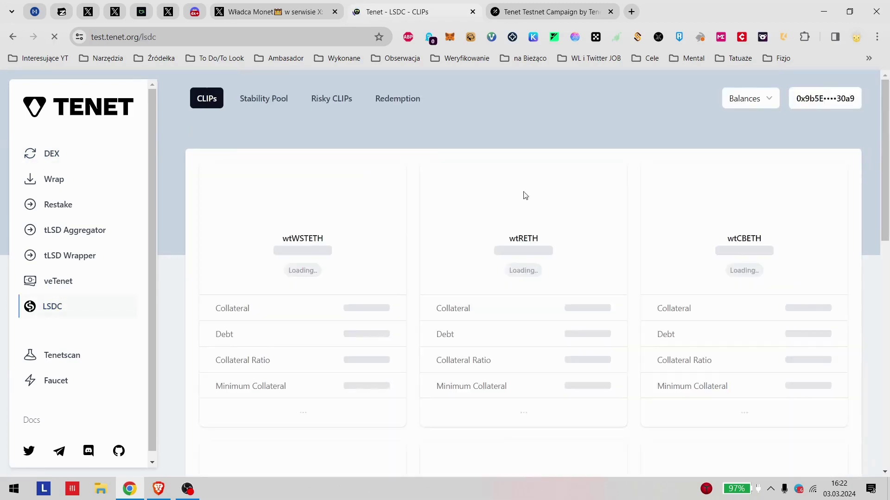
left_click(261, 107)
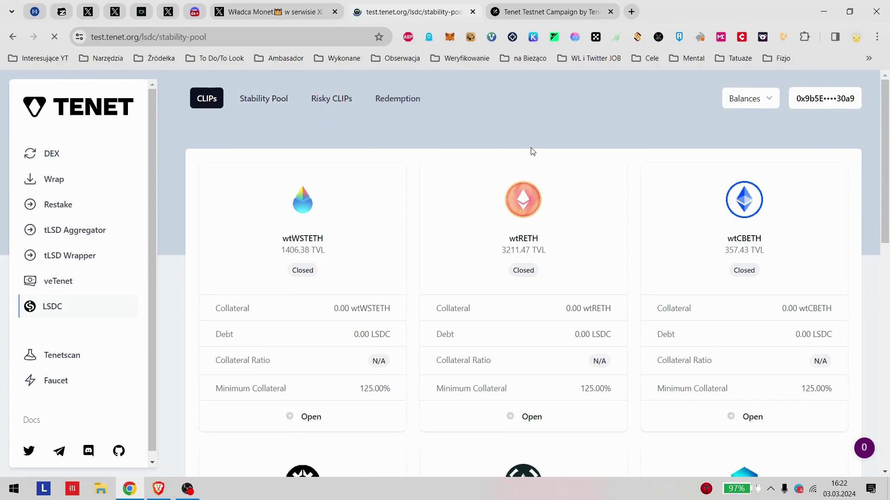
scroll(280, 263, "down", 2)
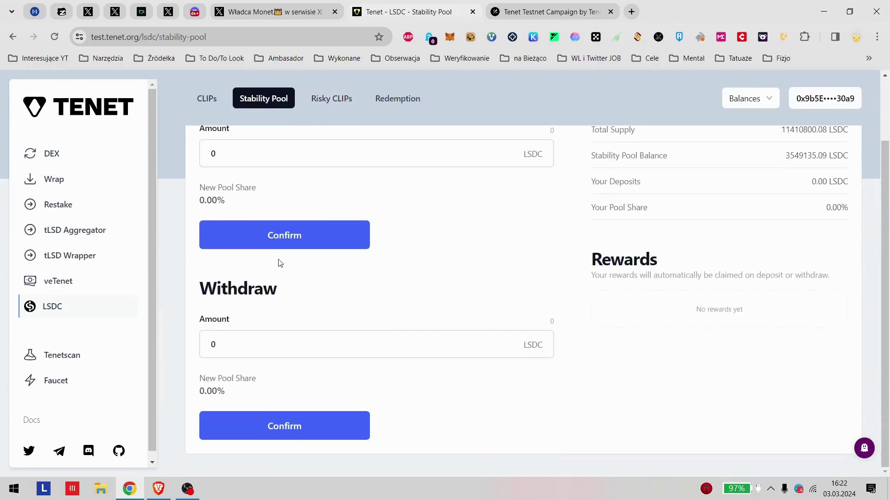
left_click(264, 356)
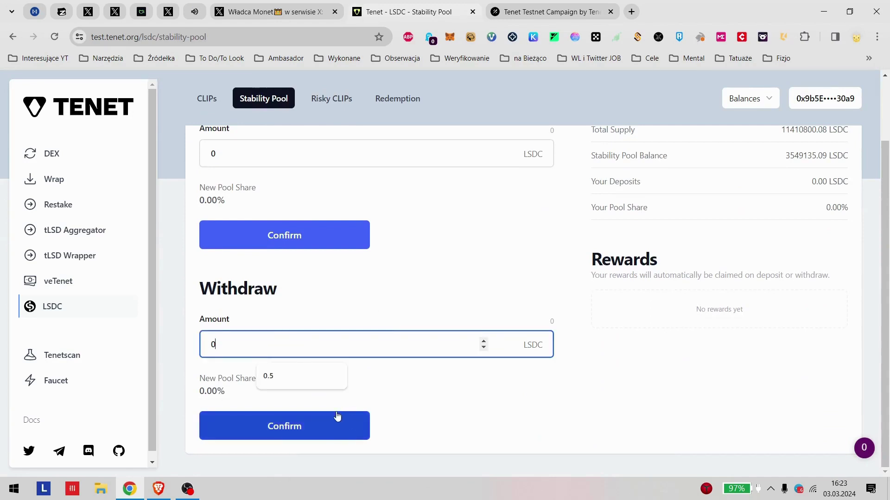
left_click(460, 242)
scroll(460, 242, "up", 2)
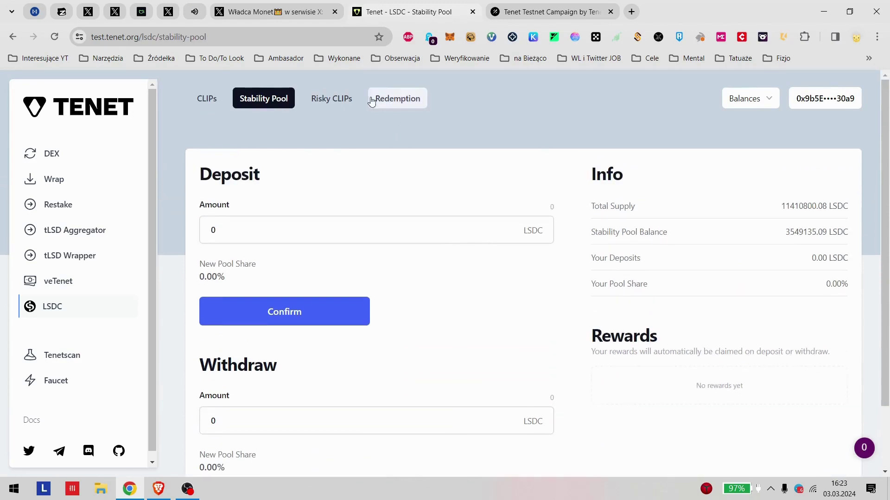
Step: Visit the tLSD Wrapper deposit page and the LSDC CLIPs and Stability Pool pages
left_click(61, 263)
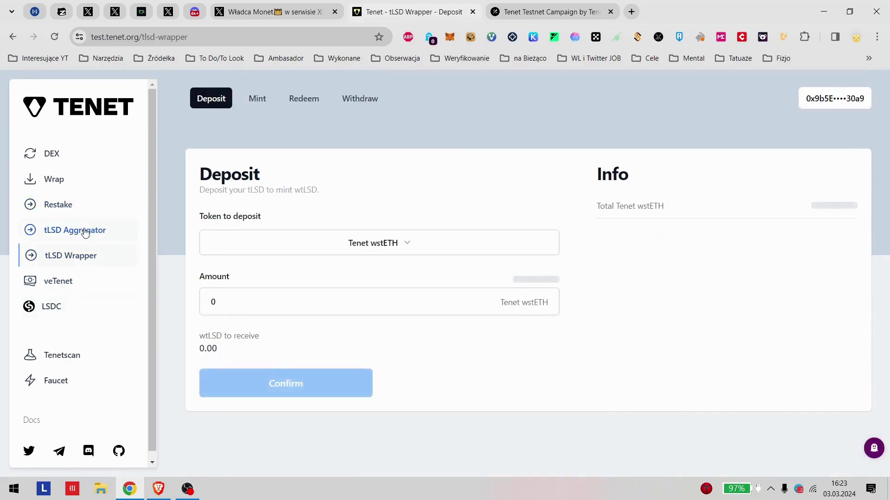
left_click(52, 307)
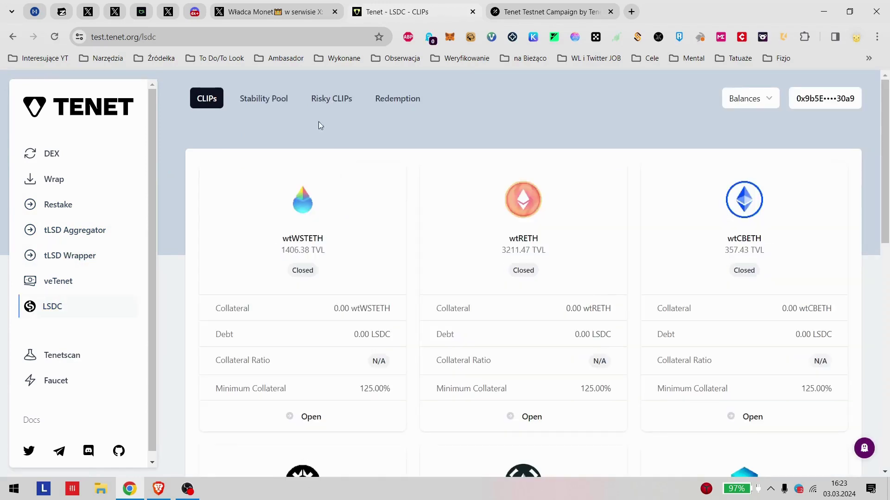
left_click(260, 97)
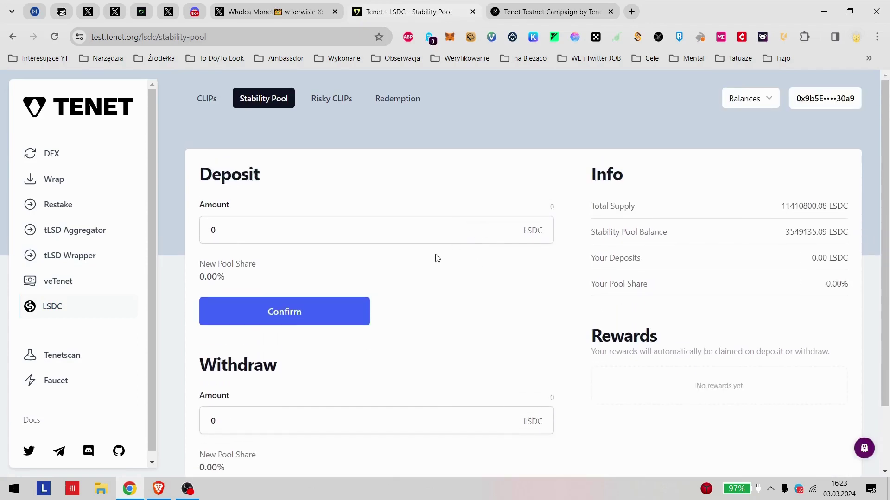
scroll(429, 259, "down", 2)
scroll(427, 258, "up", 2)
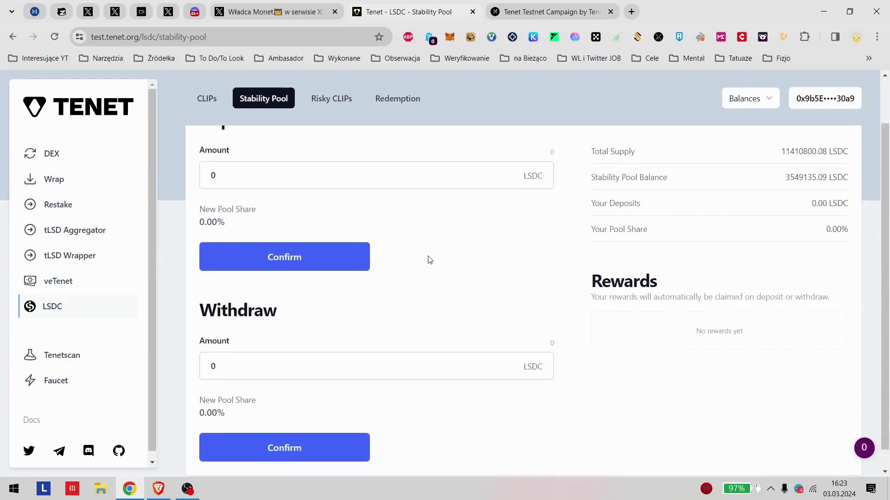
Step: View the Risky CLIPs and Redemption tabs with wtWSTETH collateral, then open the Wrap page
left_click(330, 101)
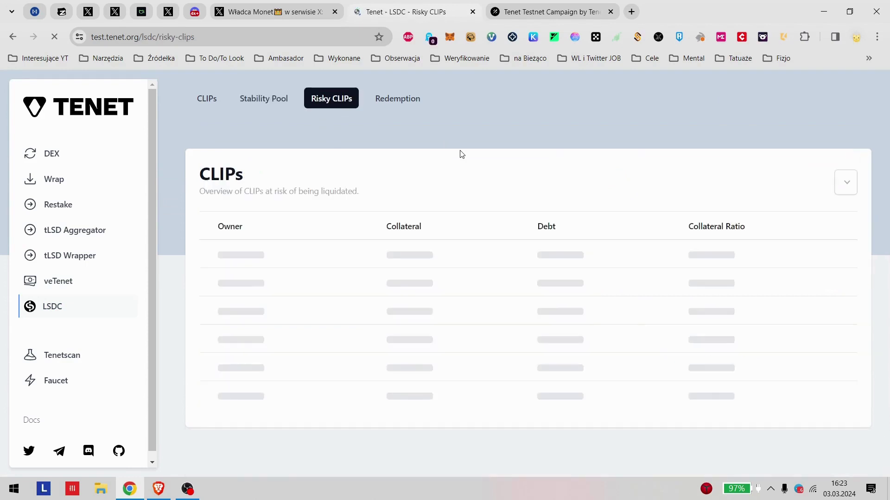
left_click(419, 125)
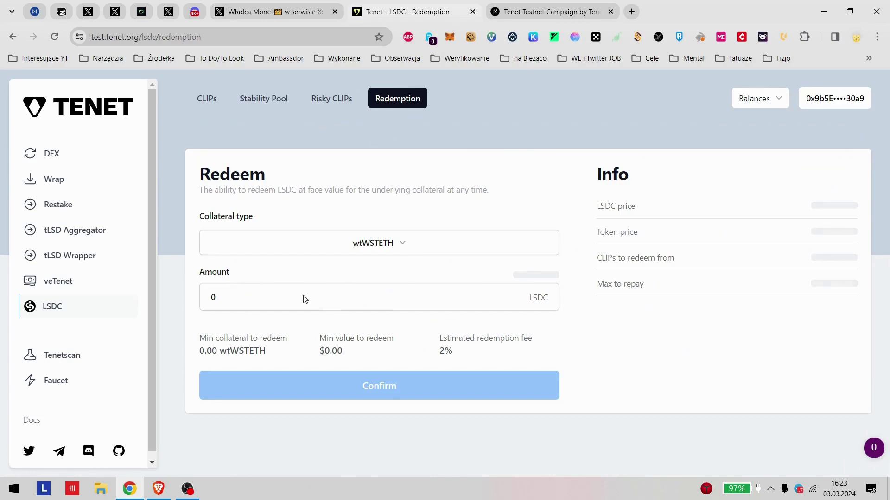
left_click(342, 237)
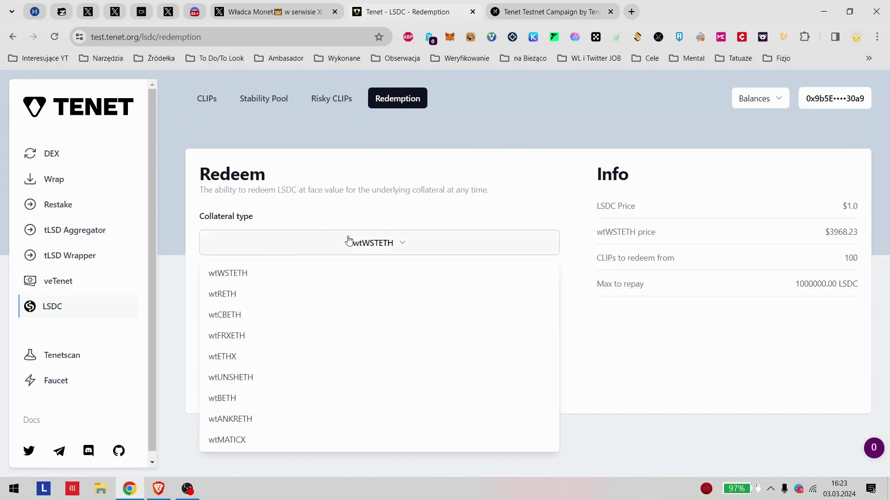
left_click(246, 273)
left_click(222, 305)
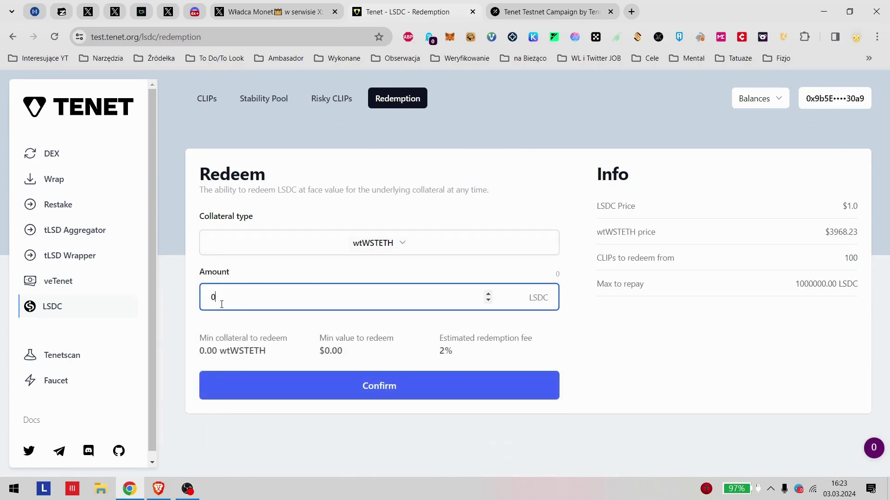
left_click(48, 182)
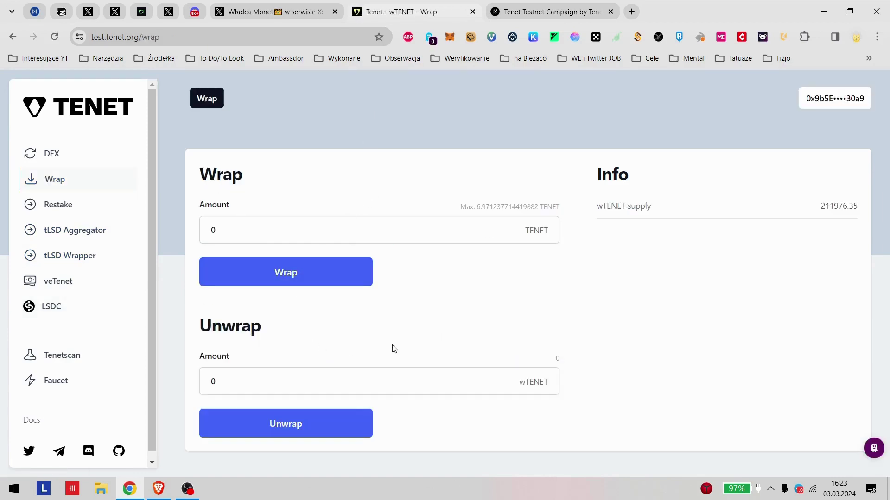
Step: Open the DEX swap and browse the from-token list without changing it
left_click(52, 162)
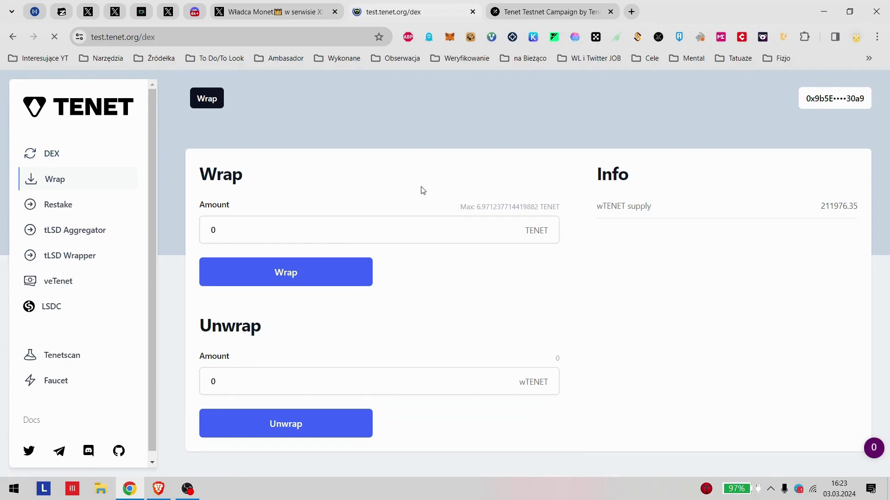
left_click(366, 234)
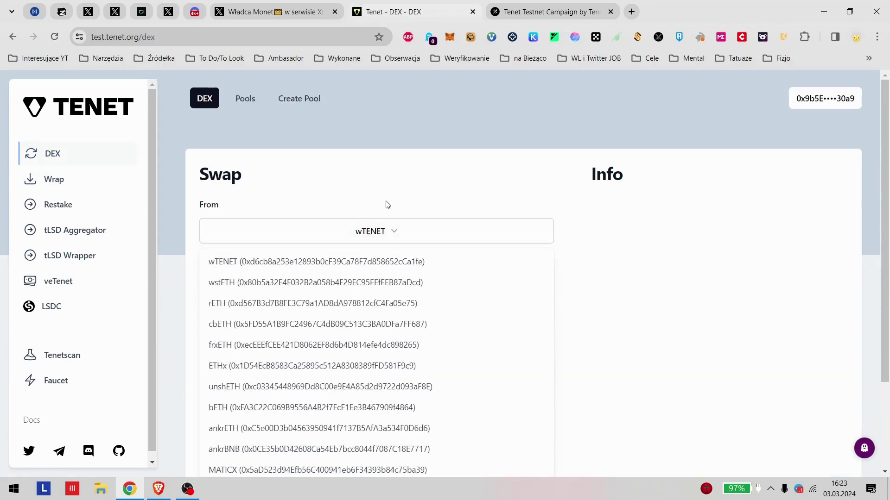
scroll(387, 204, "down", 3)
scroll(392, 273, "up", 3)
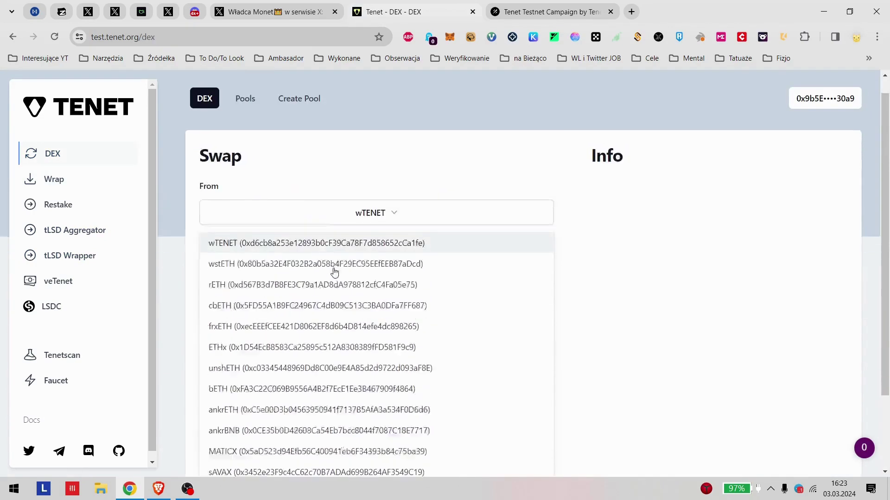
scroll(304, 300, "down", 3)
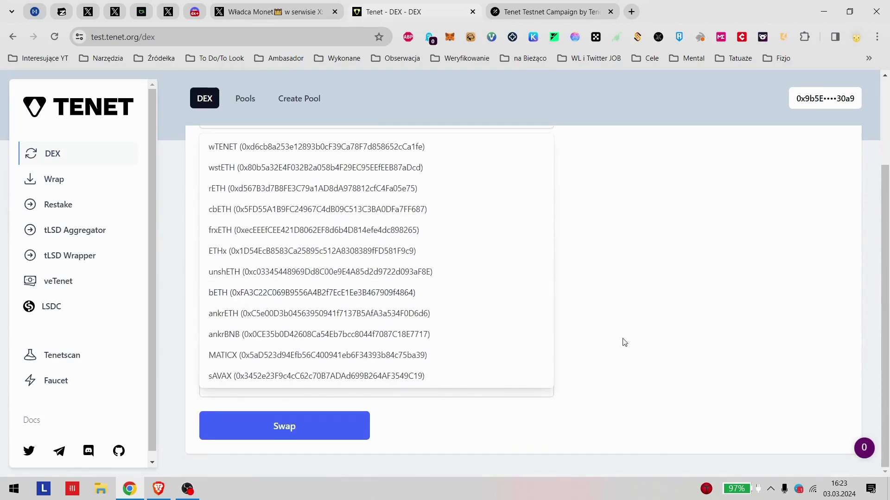
left_click(723, 313)
Step: Check the to-token list keeping wstETH, open the Pools overview, then switch to the tutorial tweet
left_click(453, 258)
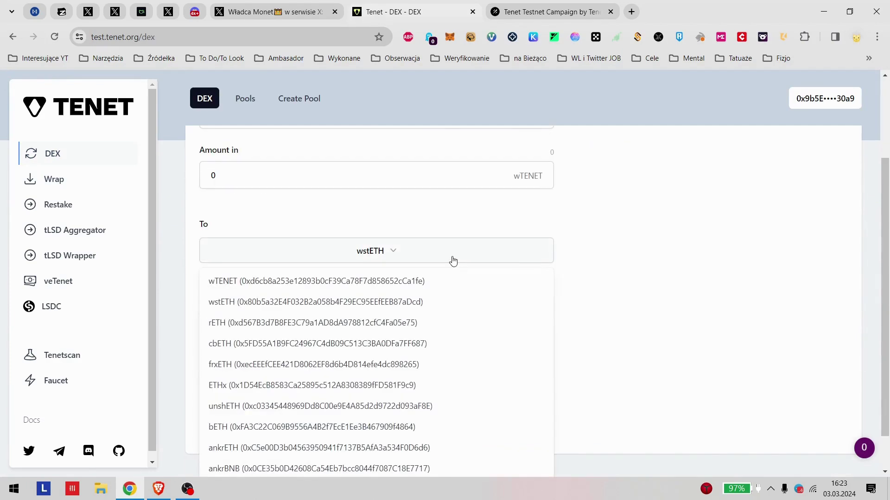
scroll(298, 465, "down", 1)
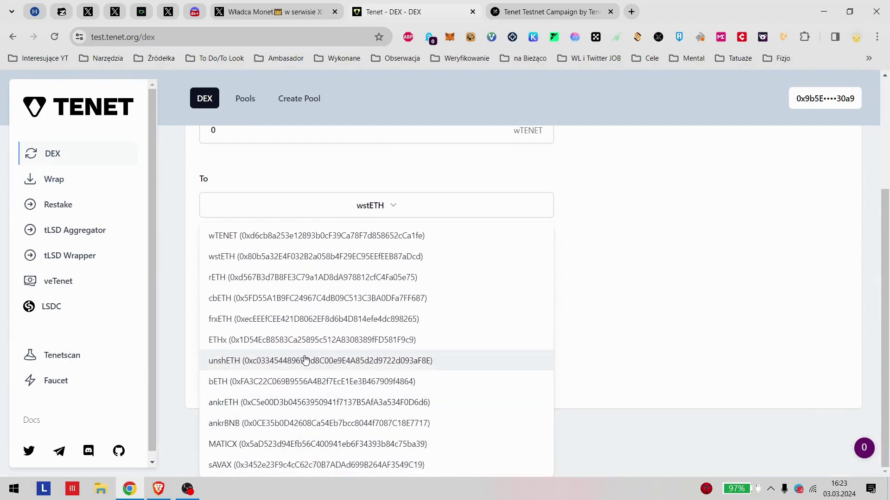
scroll(305, 360, "up", 3)
left_click(248, 253)
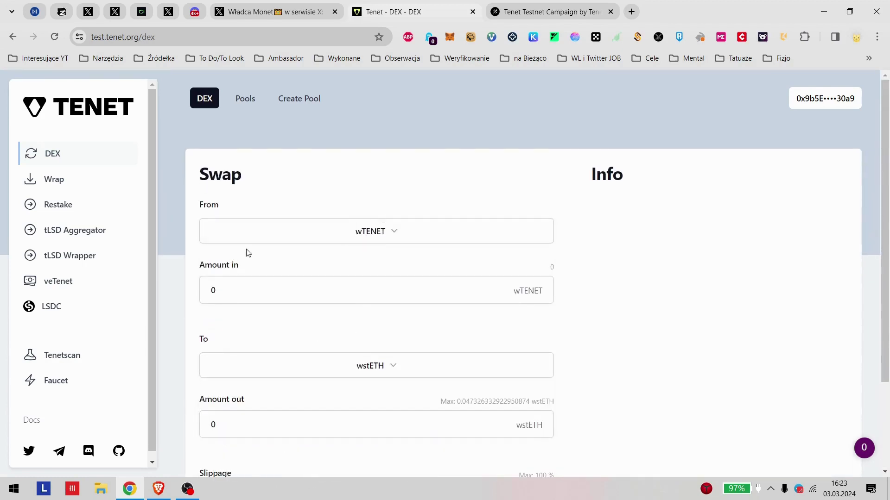
left_click(239, 102)
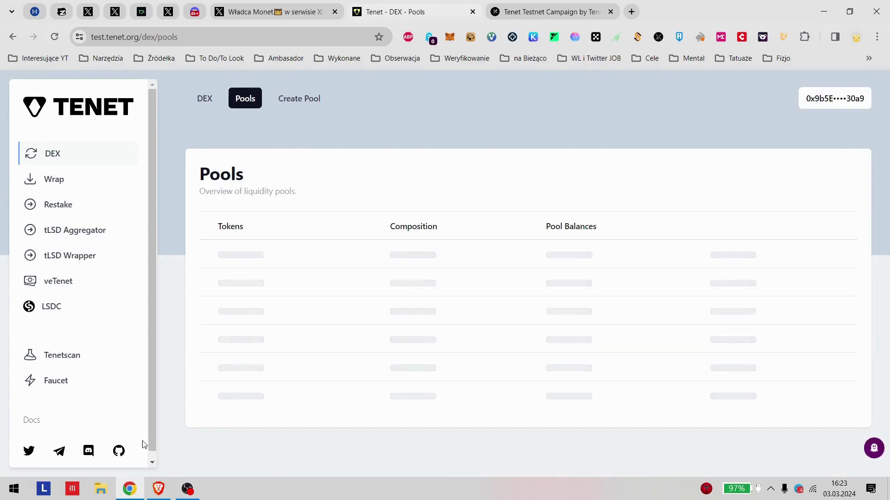
left_click(278, 12)
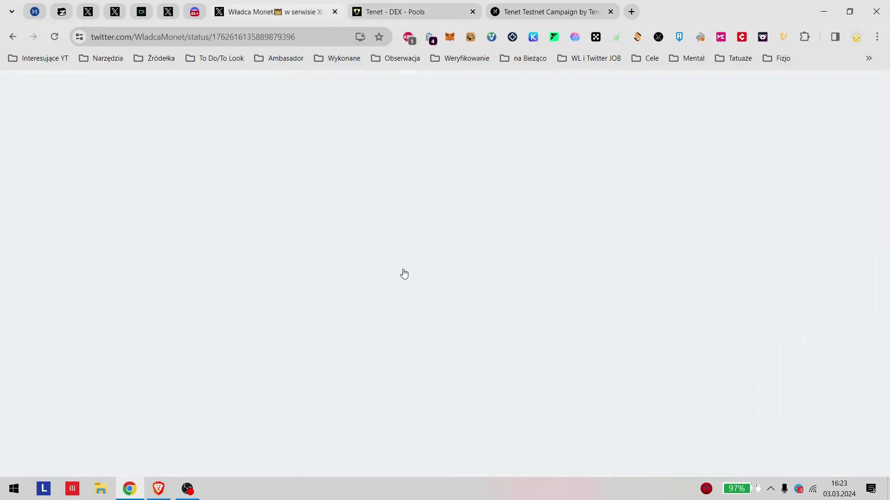
scroll(396, 268, "down", 10)
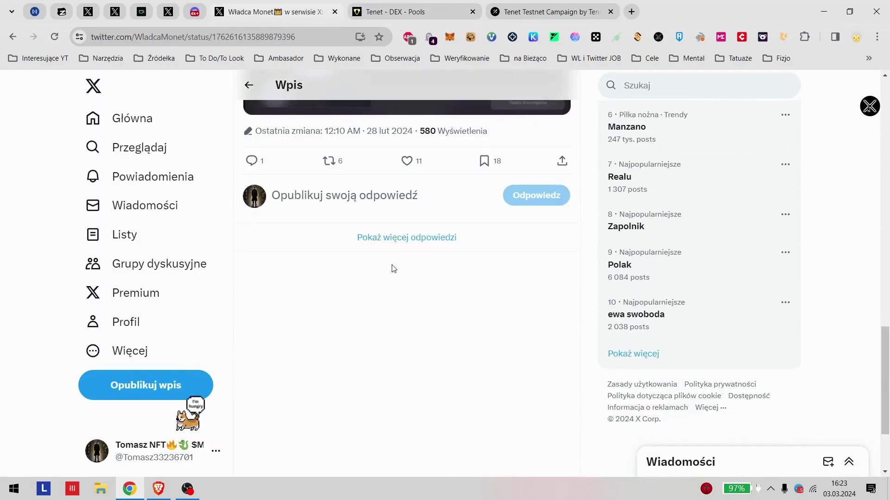
left_click(407, 237)
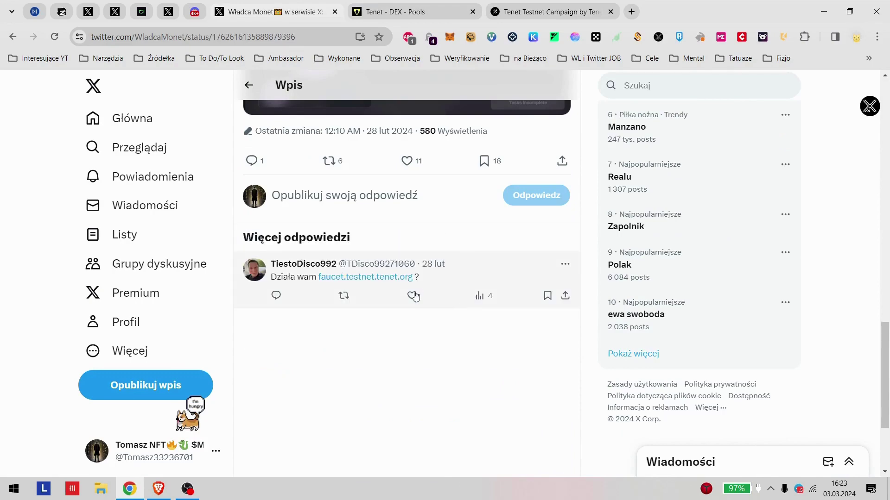
scroll(381, 294, "up", 15)
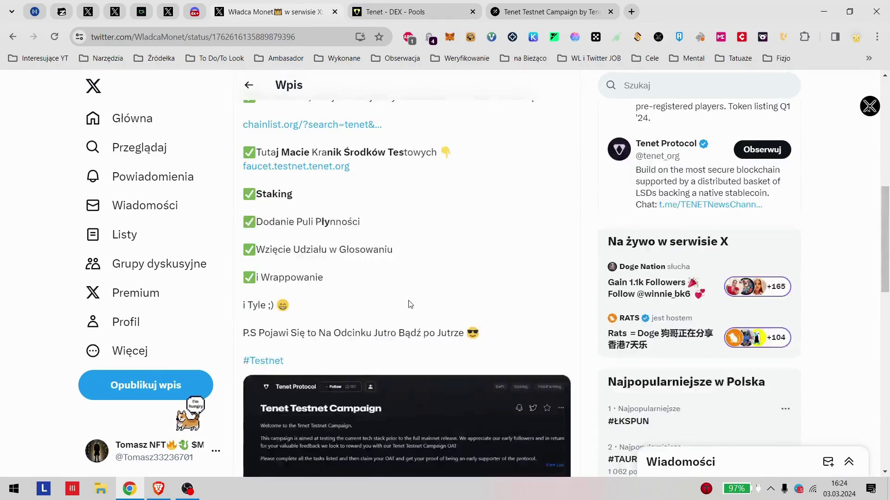
left_click(364, 5)
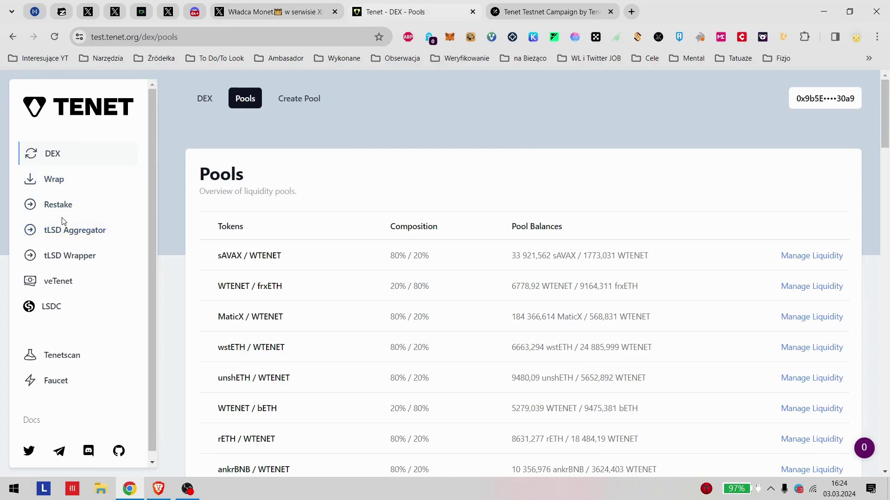
Step: Review the faucet's claimable tokens, keeping TENET, then switch to the Galxe campaign task list
left_click(67, 377)
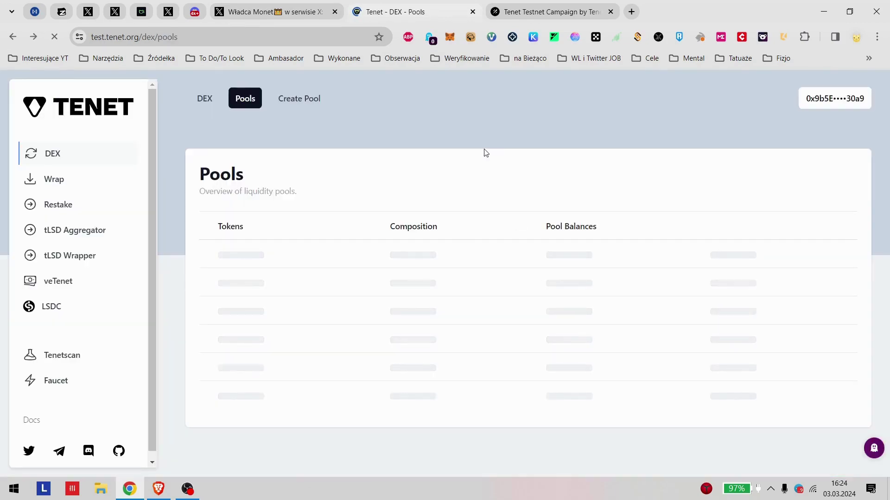
key("alt+Right")
left_click(507, 326)
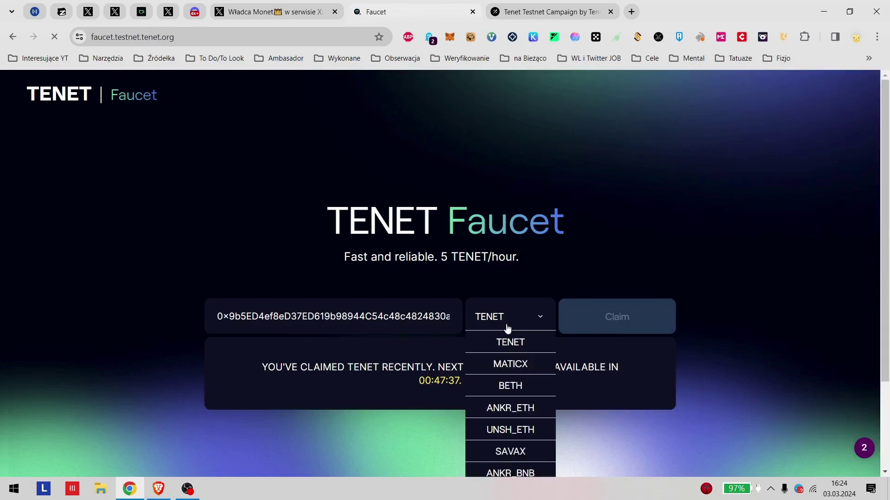
scroll(507, 328, "down", 3)
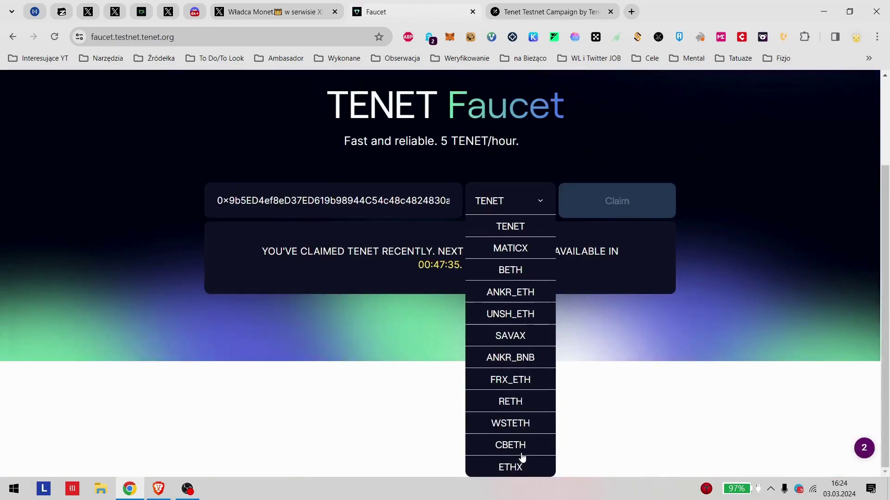
left_click(515, 202)
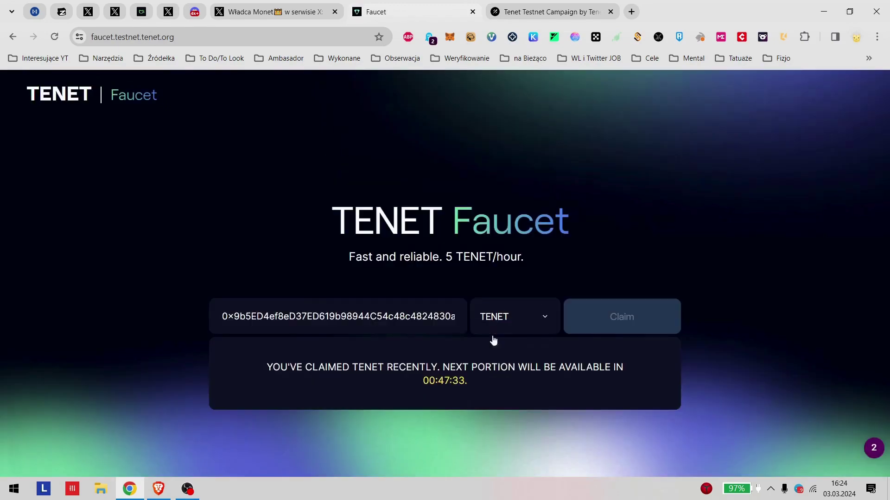
key("alt+Left")
left_click(598, 12)
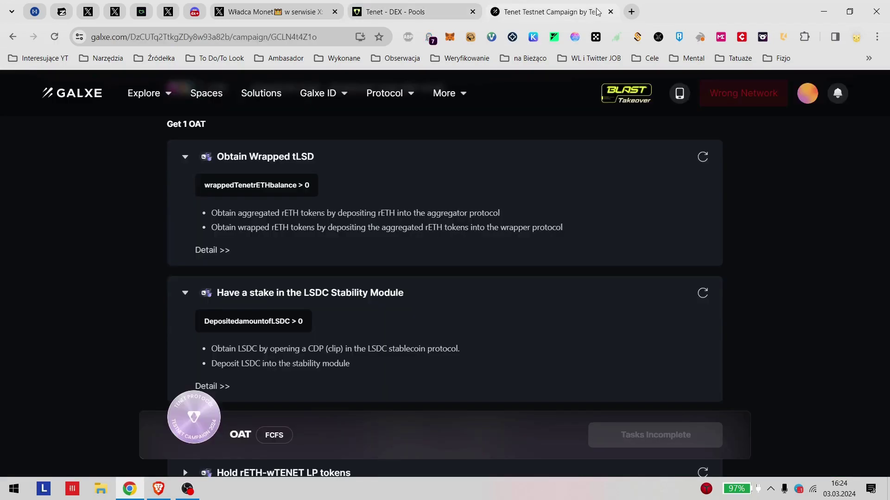
left_click(459, 12)
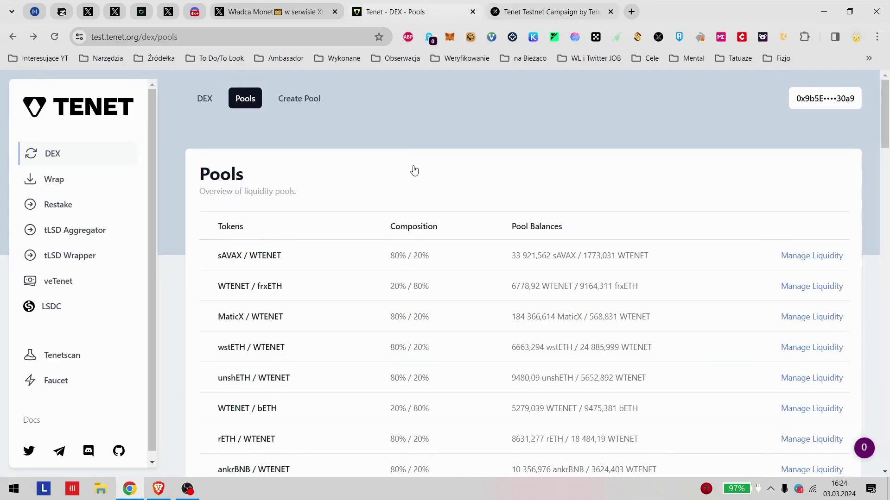
key("ctrl+Tab")
scroll(274, 312, "down", 2)
scroll(298, 274, "up", 2)
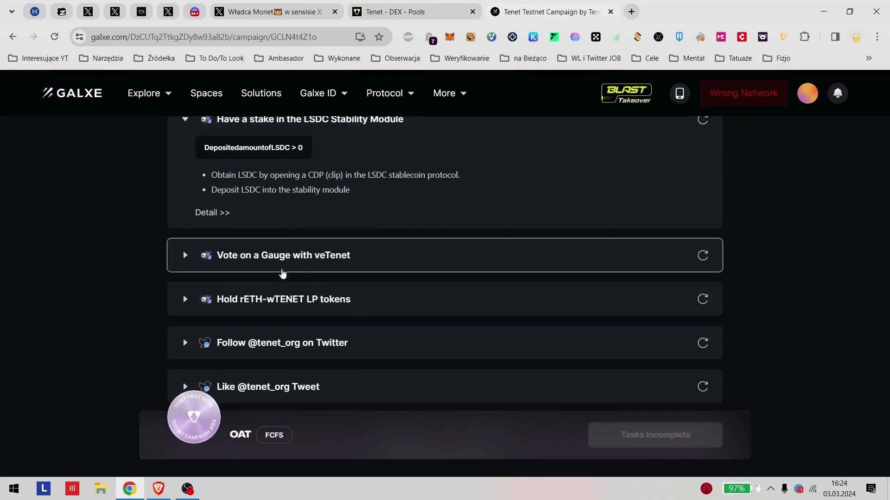
scroll(221, 268, "up", 1)
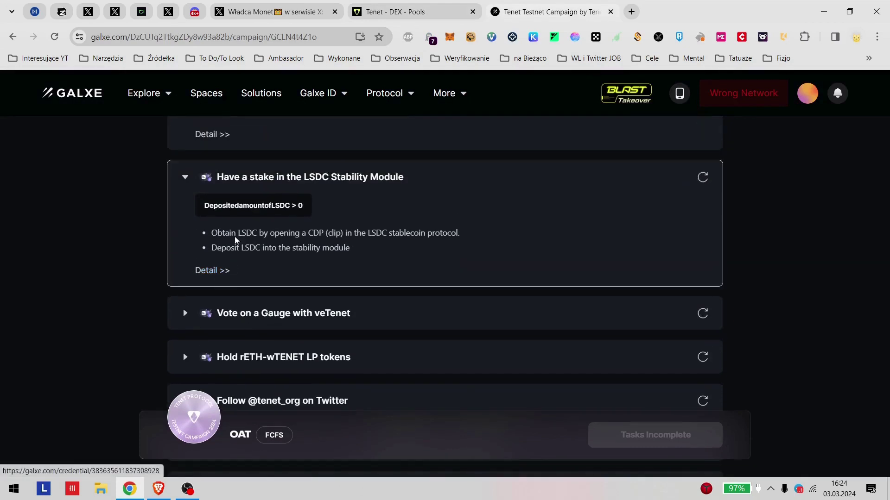
left_click_drag(232, 233, 451, 233)
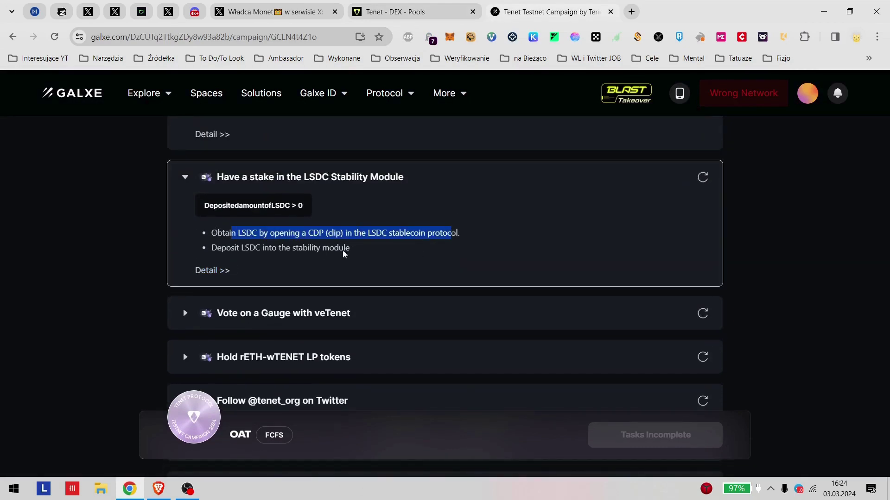
left_click(333, 281)
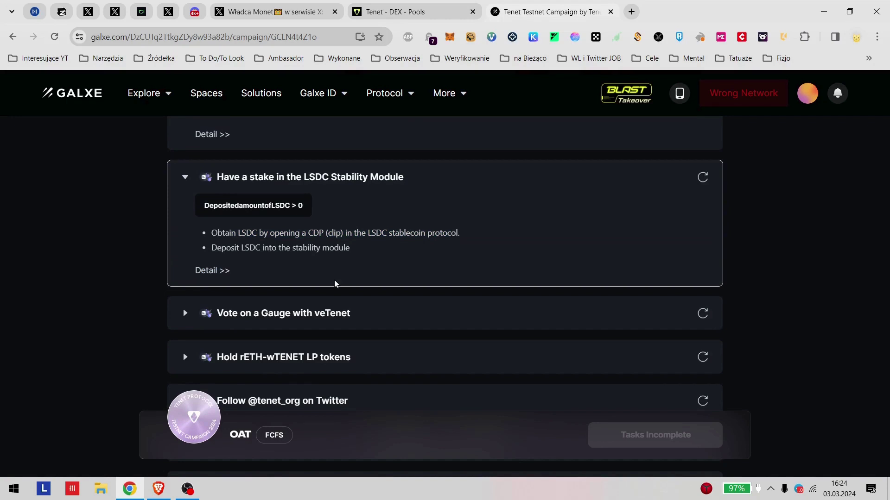
Step: Open the LSDC section, browse the CLIPs cards, and reread the Galxe LSDC task instructions
left_click(408, 11)
scroll(83, 290, "down", 1)
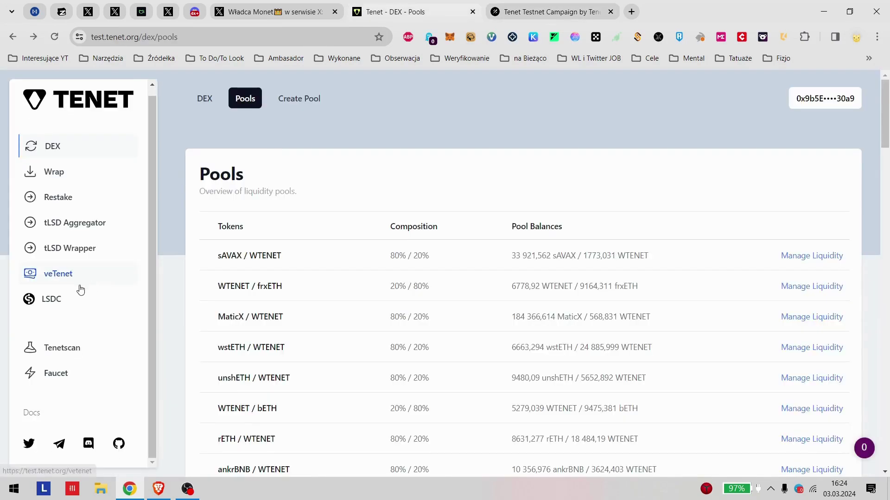
left_click(49, 301)
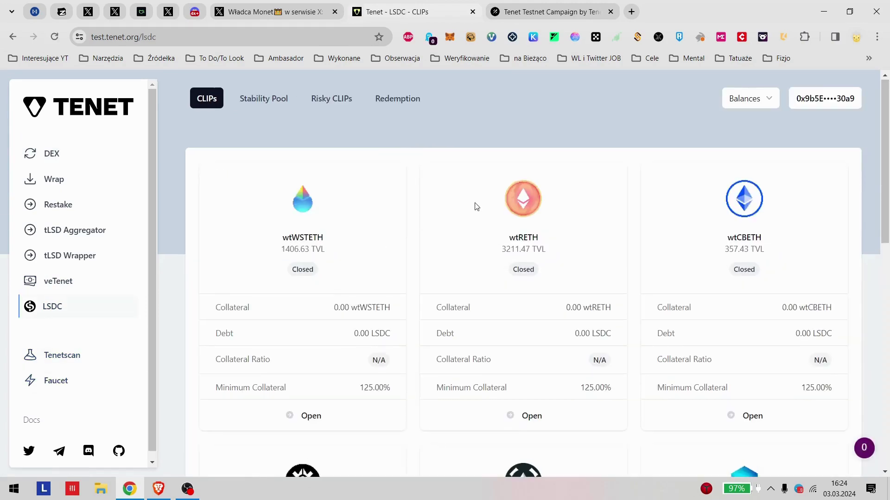
scroll(466, 310, "down", 3)
scroll(466, 310, "down", 7)
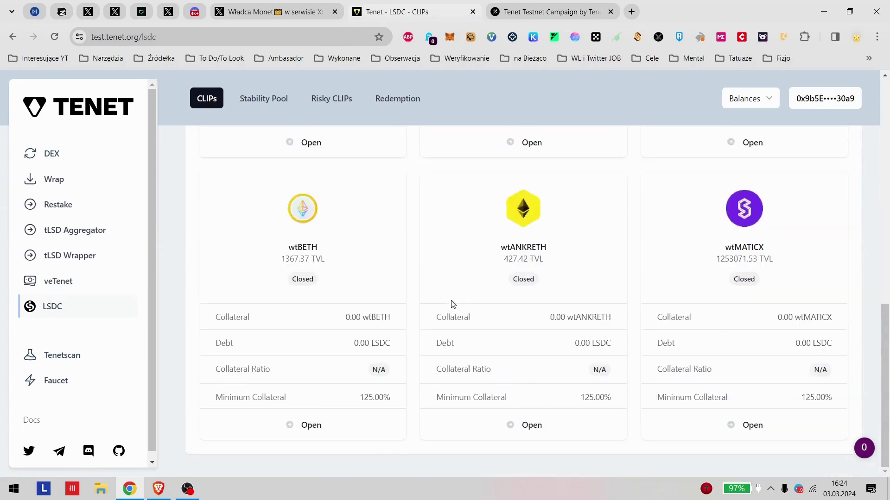
scroll(452, 305, "up", 10)
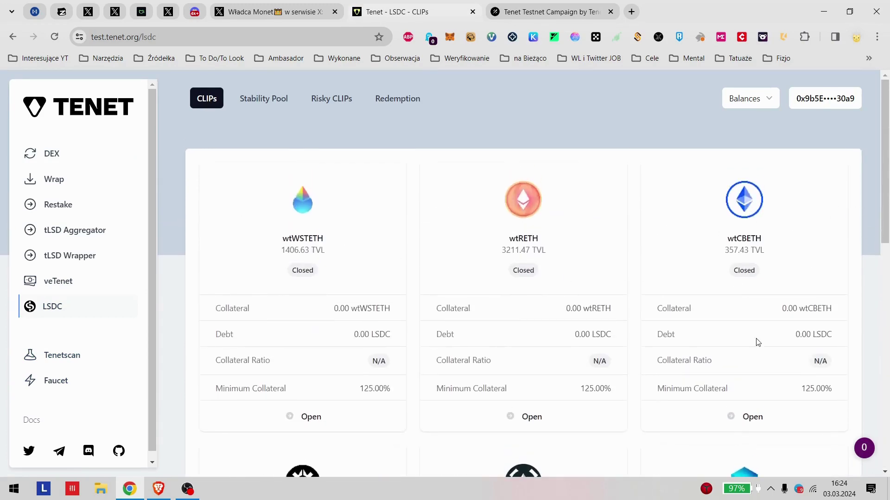
left_click(547, 11)
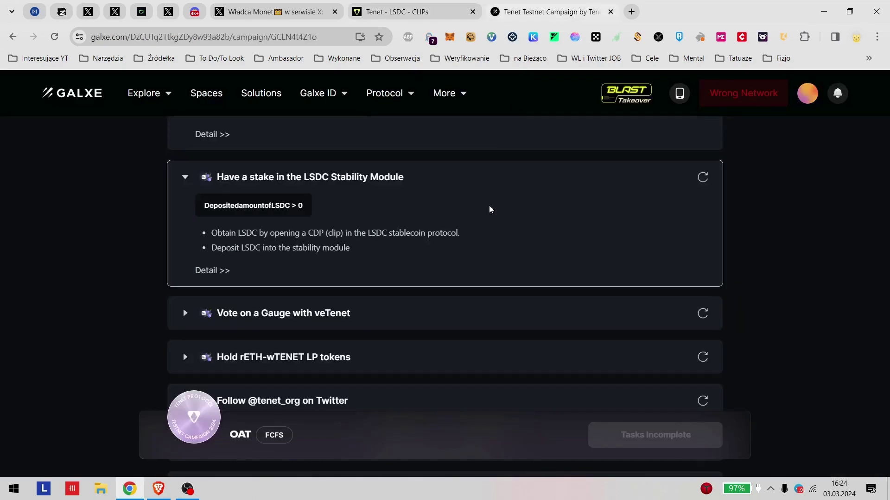
left_click_drag(223, 232, 313, 238)
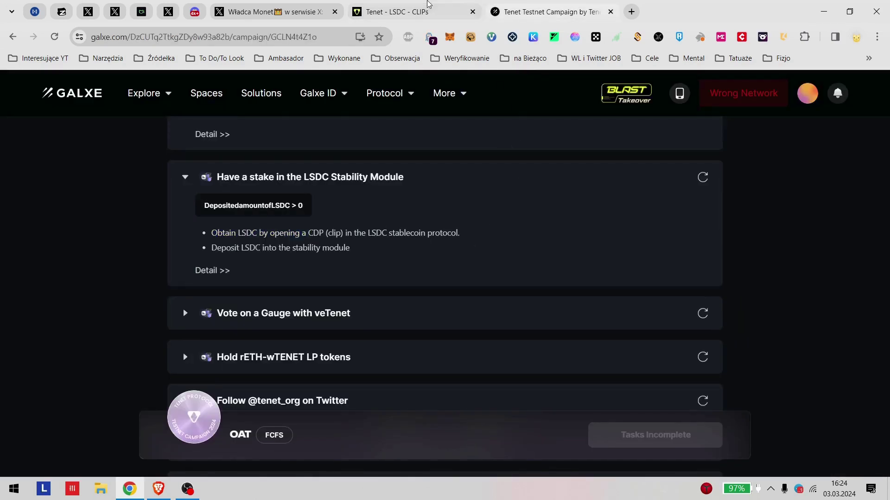
left_click(412, 12)
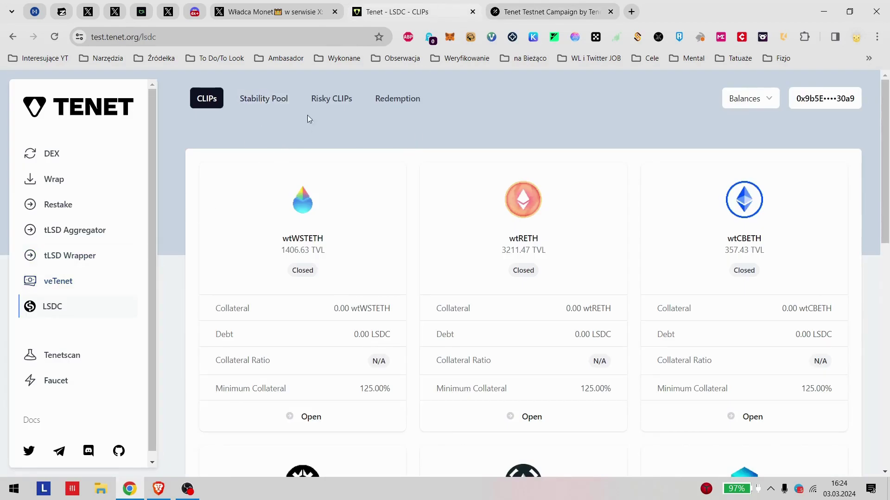
Step: Browse the LSDC Stability Pool and the wtWSTETH and wtRETH CLIP card details
left_click(263, 99)
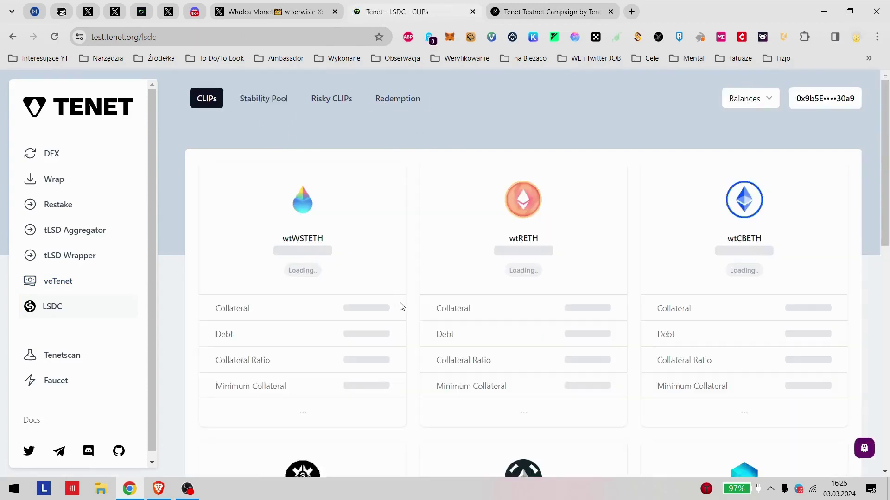
scroll(393, 287, "down", 5)
scroll(380, 265, "up", 1)
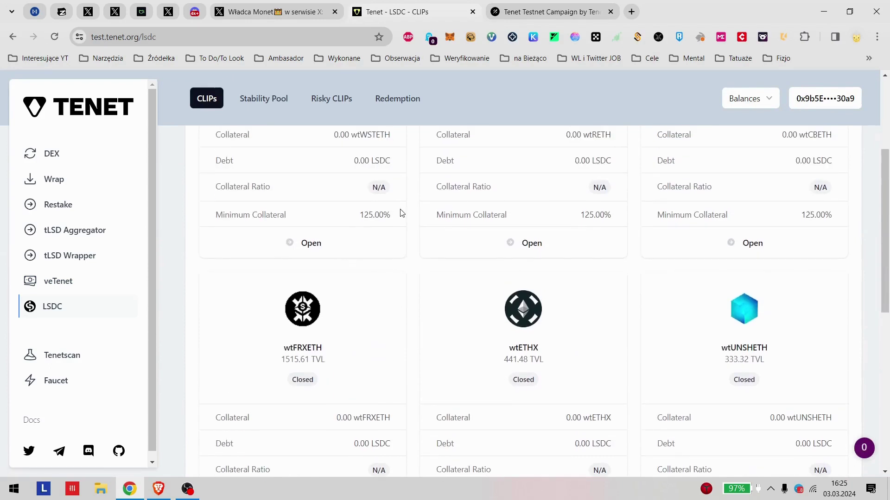
scroll(417, 263, "up", 3)
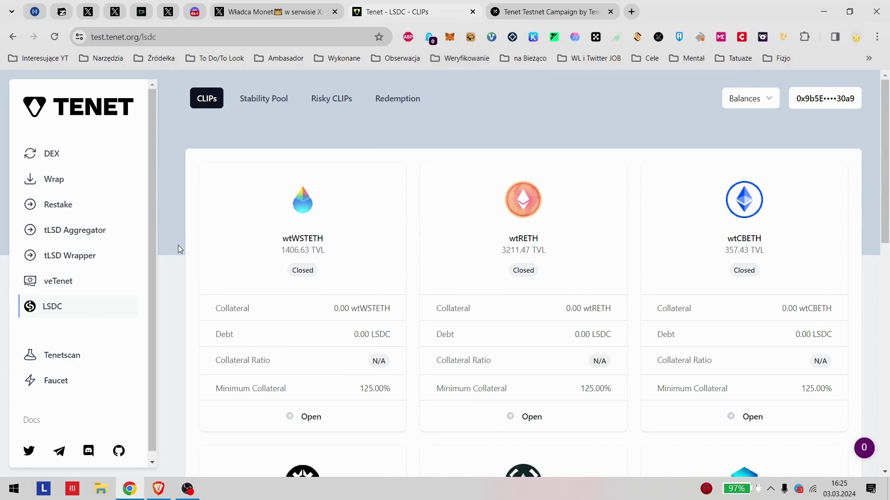
left_click_drag(378, 333, 407, 321)
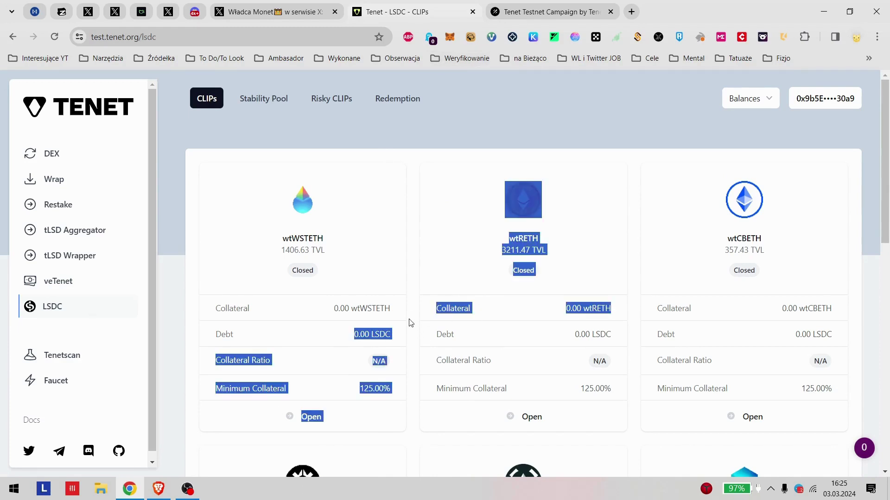
left_click(381, 213)
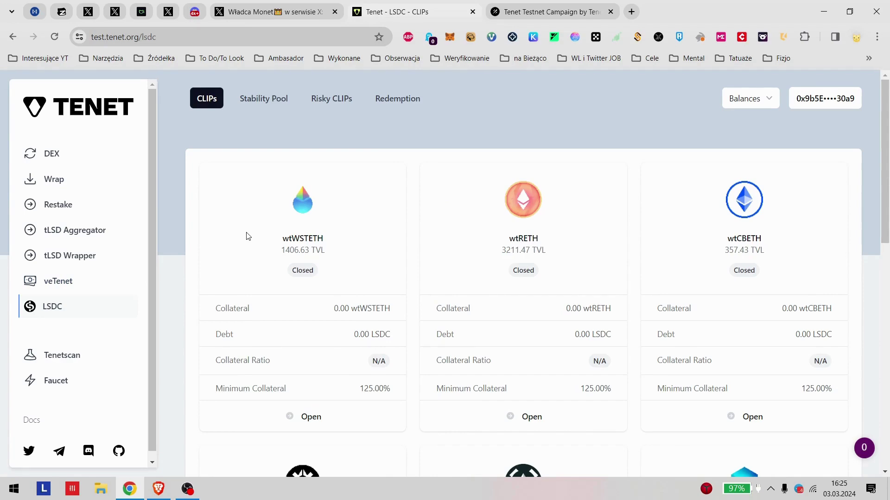
scroll(358, 234, "down", 3)
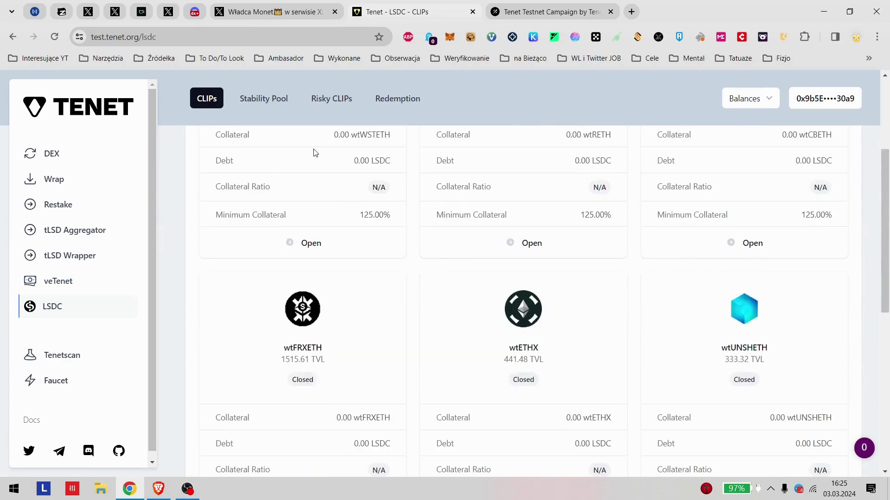
left_click_drag(315, 153, 464, 136)
Step: Reload the Galxe campaign page and glance at the X guide post, then return to the stability pool
left_click(264, 98)
left_click(478, 9)
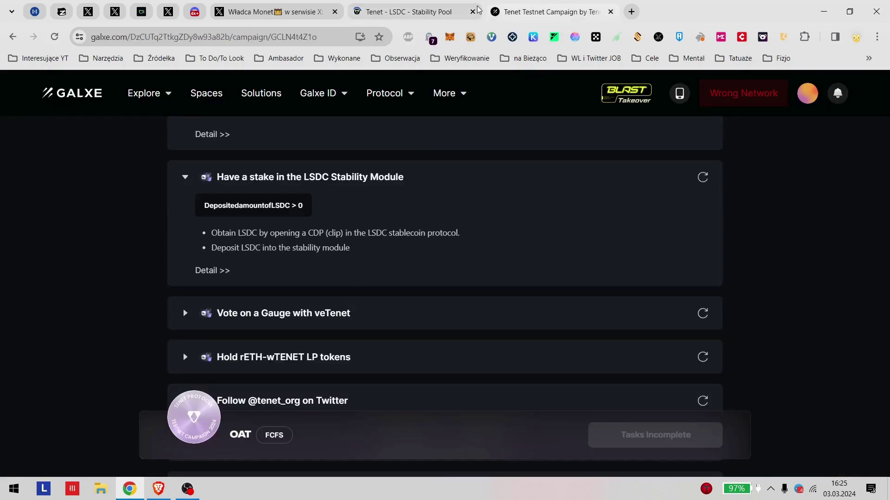
key("F5")
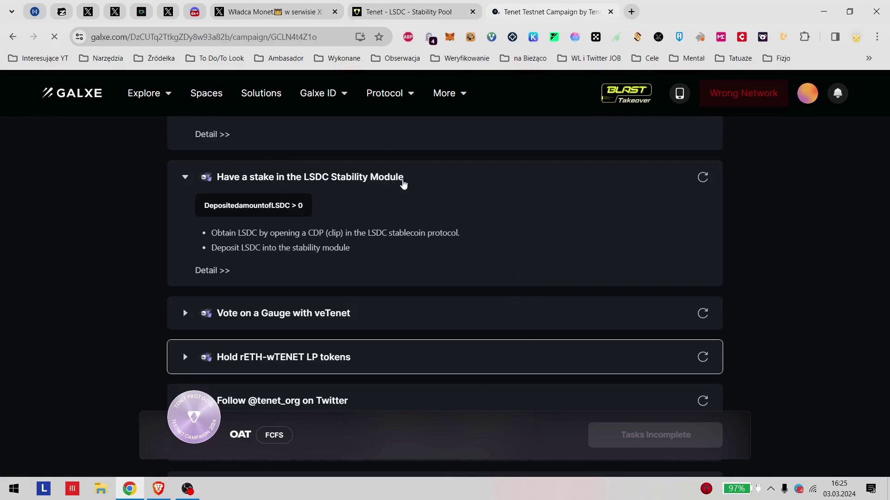
left_click(377, 5)
left_click(253, 10)
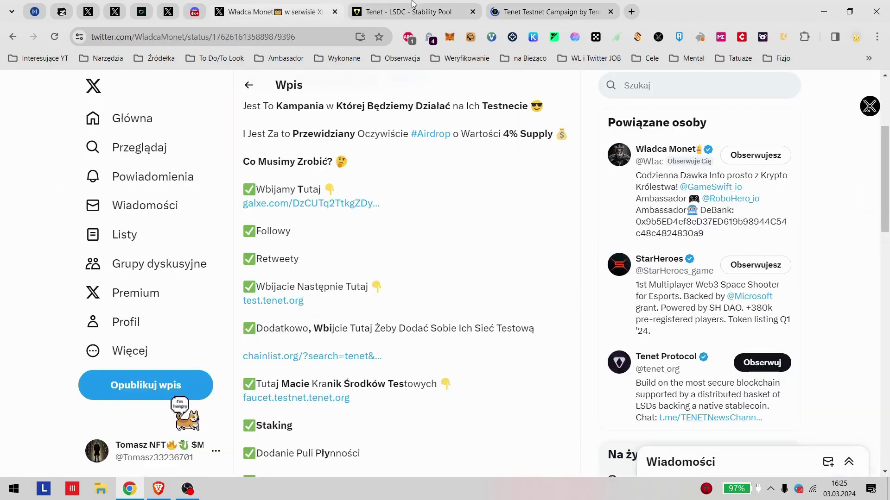
left_click(411, 10)
scroll(487, 364, "down", 2)
scroll(478, 346, "up", 2)
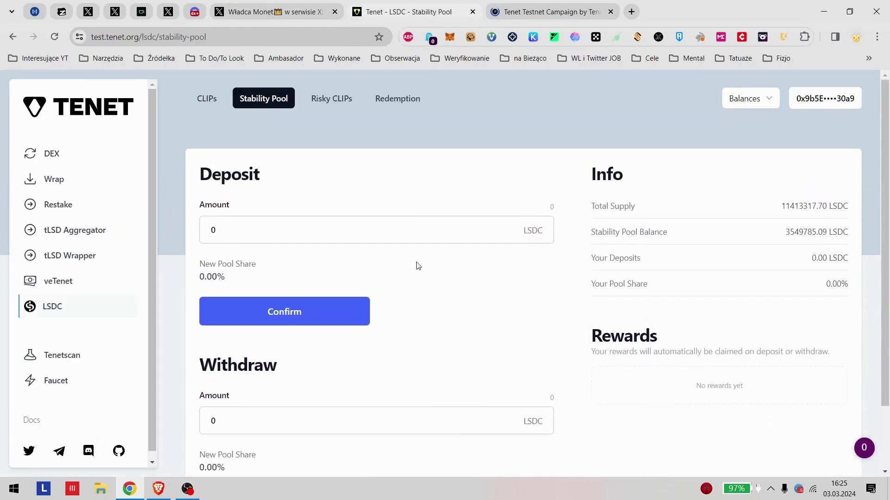
Step: Return to the LSDC CLIPs list and open the wtRETH CLIP
left_click(207, 99)
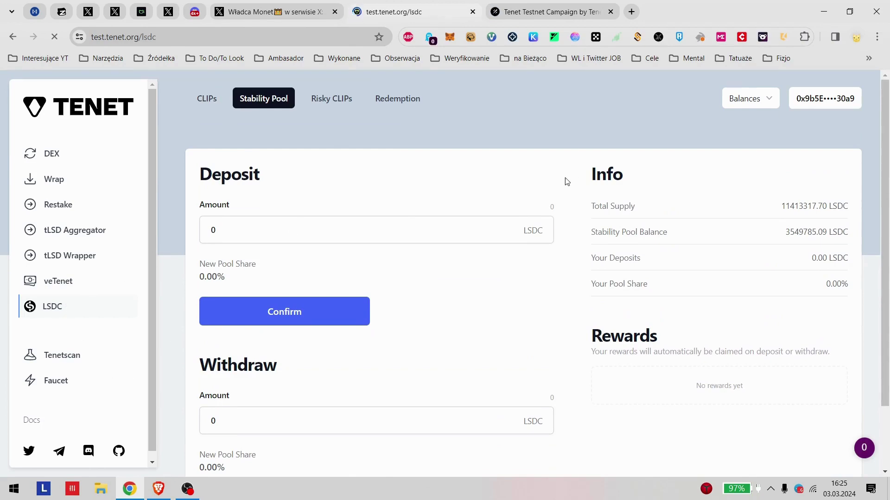
scroll(554, 234, "down", 6)
scroll(510, 254, "up", 3)
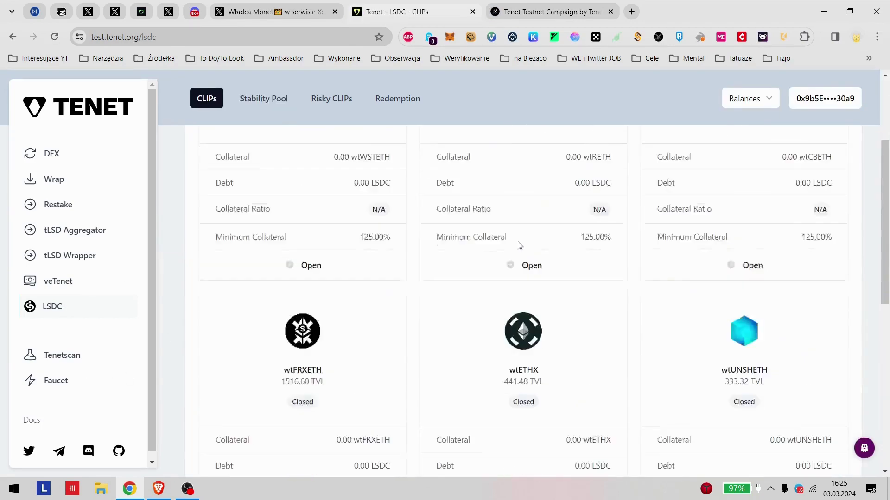
left_click(510, 300)
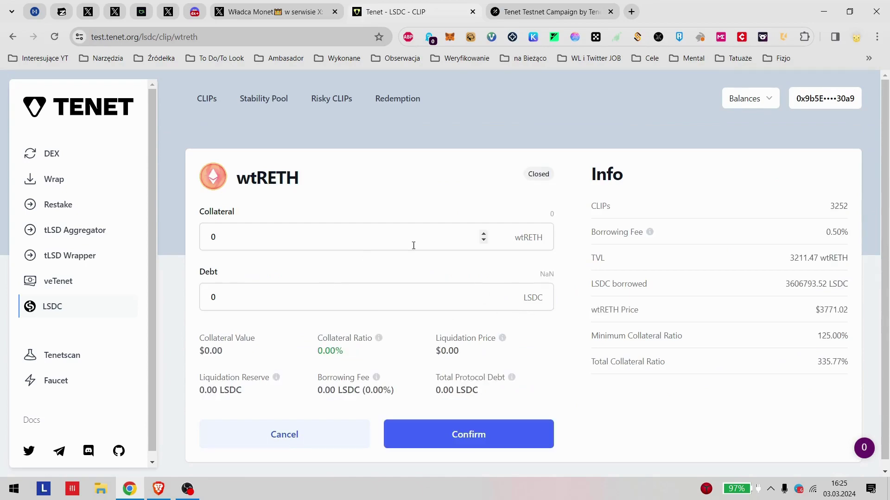
Step: Open the wtWSTETH CLIP with 0.003 collateral and a debt of 1 LSDC
key("alt+Left")
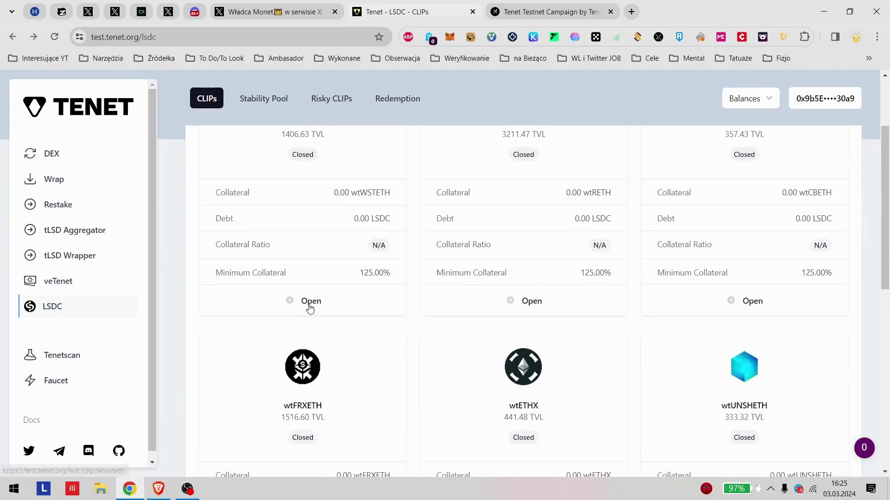
left_click(308, 304)
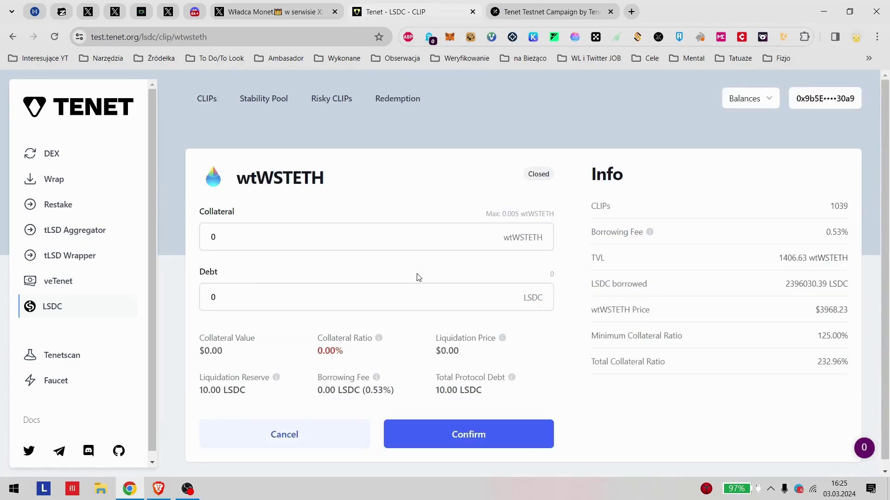
left_click(329, 238)
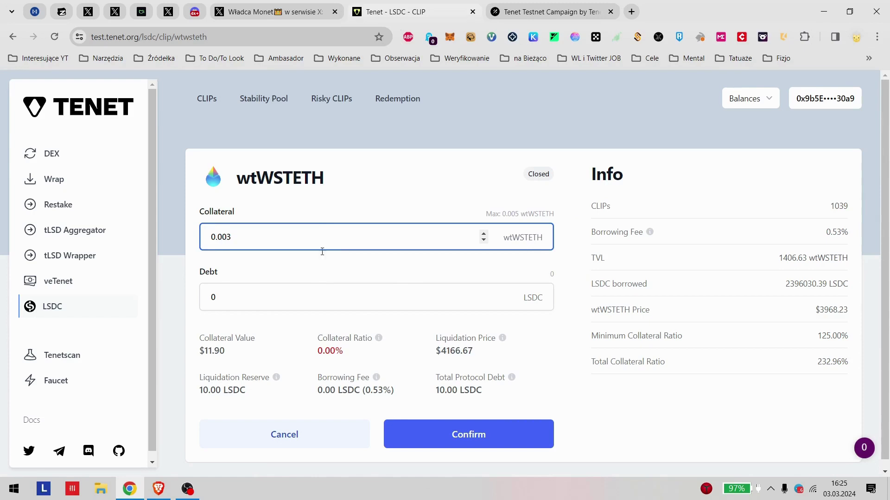
left_click(371, 179)
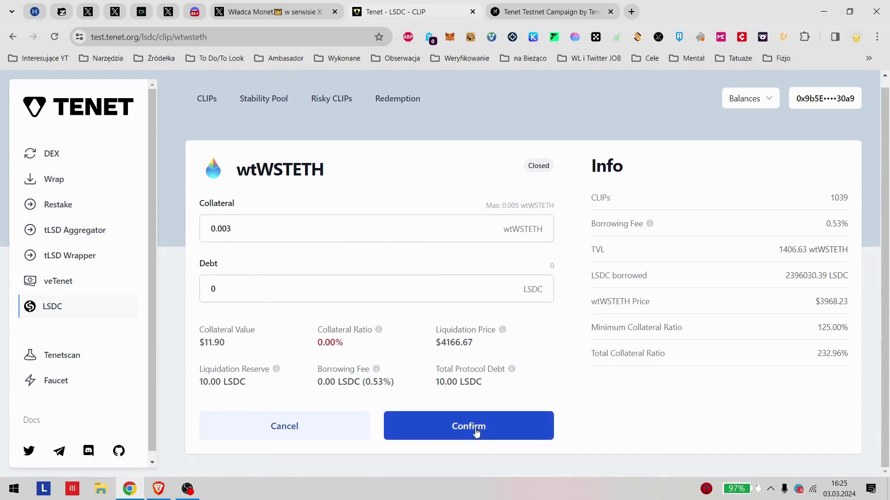
left_click(480, 430)
left_click(331, 283)
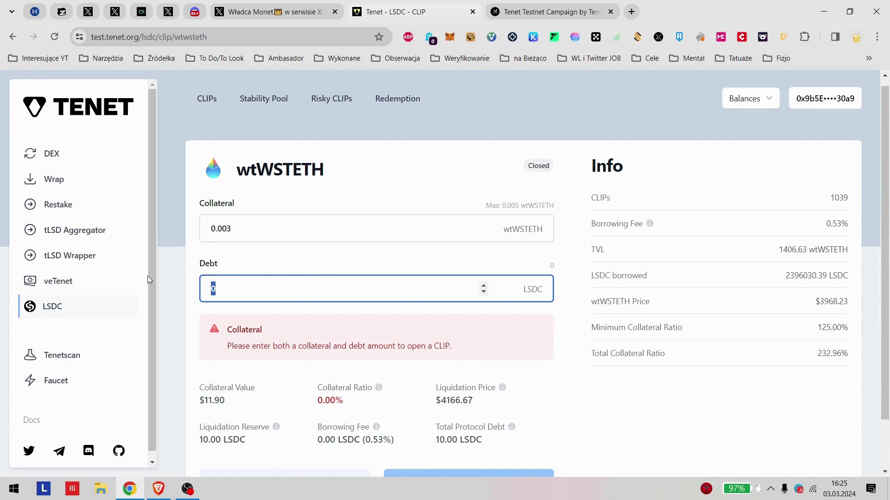
type("1")
left_click(366, 333)
Step: Cancel the CLIP after the 490 LSDC minimum-debt error
scroll(361, 341, "down", 1)
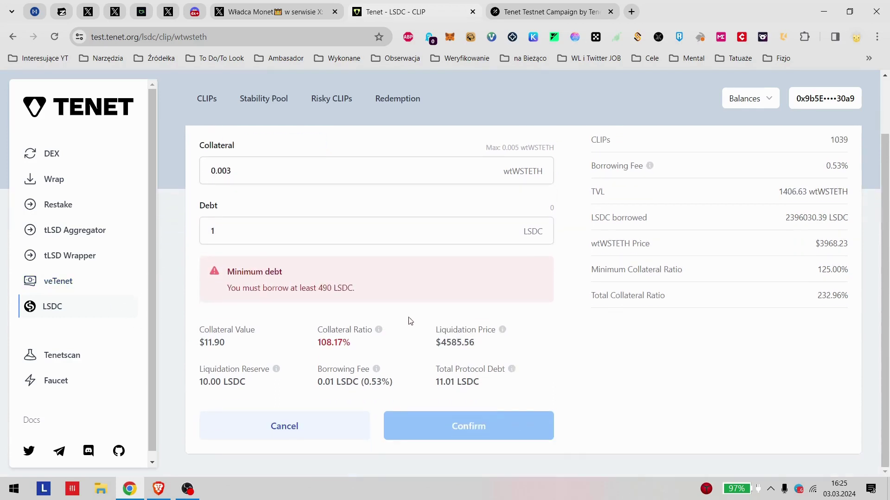
scroll(409, 321, "up", 1)
scroll(287, 314, "down", 1)
left_click(304, 423)
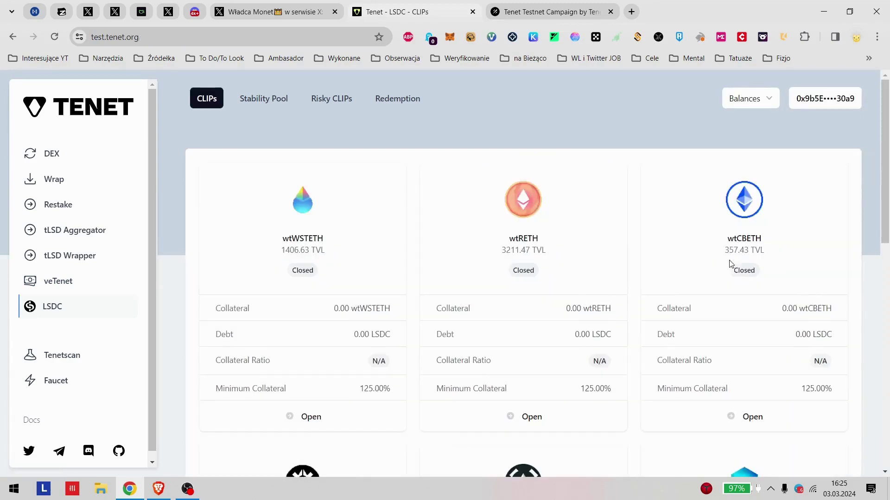
scroll(713, 266, "down", 3)
scroll(645, 262, "down", 3)
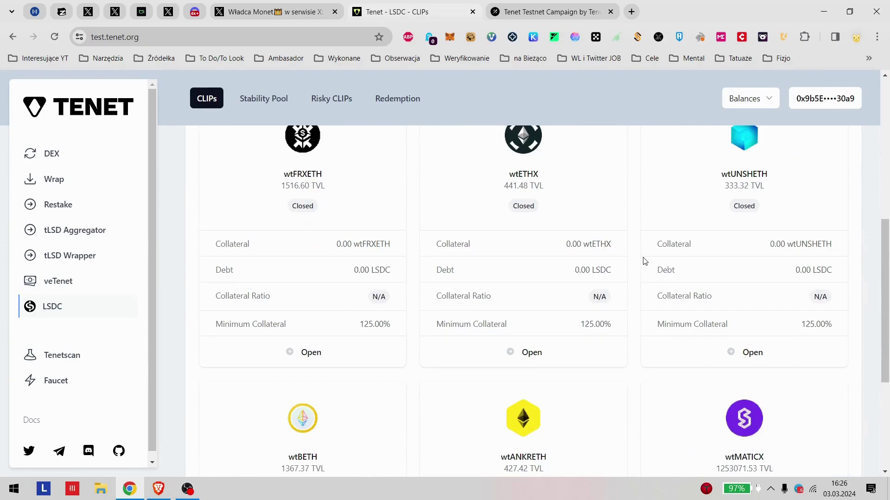
scroll(644, 278, "down", 3)
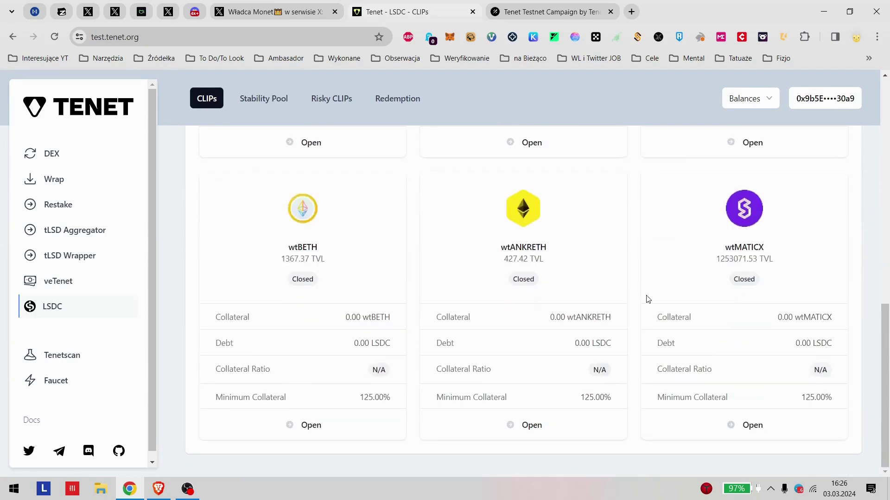
left_click_drag(225, 332, 458, 317)
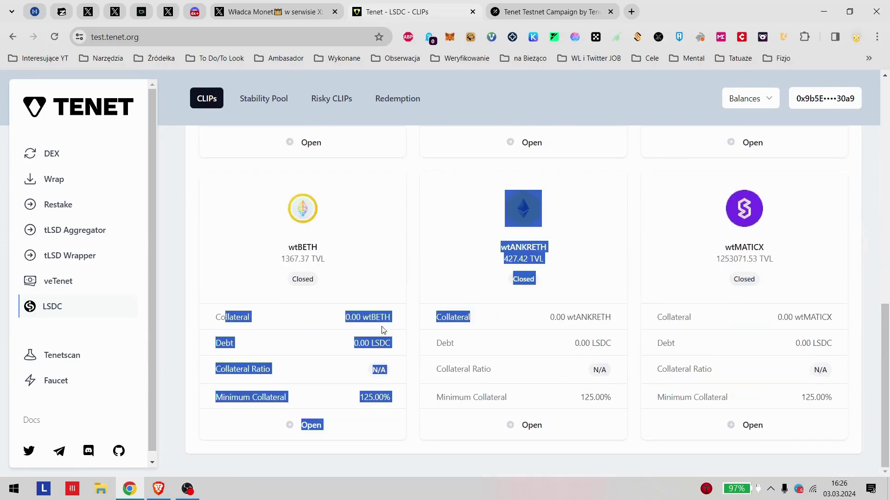
left_click(367, 323)
Step: Reopen the wtWSTETH CLIP briefly, then go to the DEX swap page
scroll(367, 322, "up", 9)
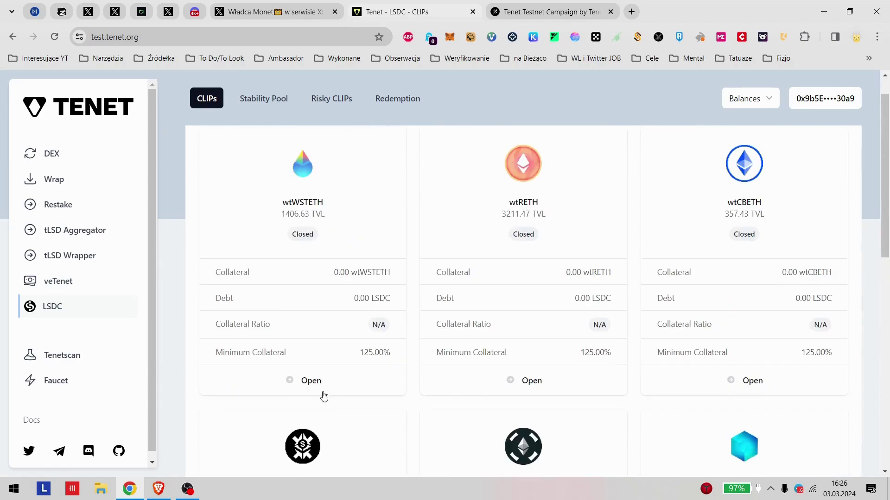
left_click(306, 383)
left_click(69, 154)
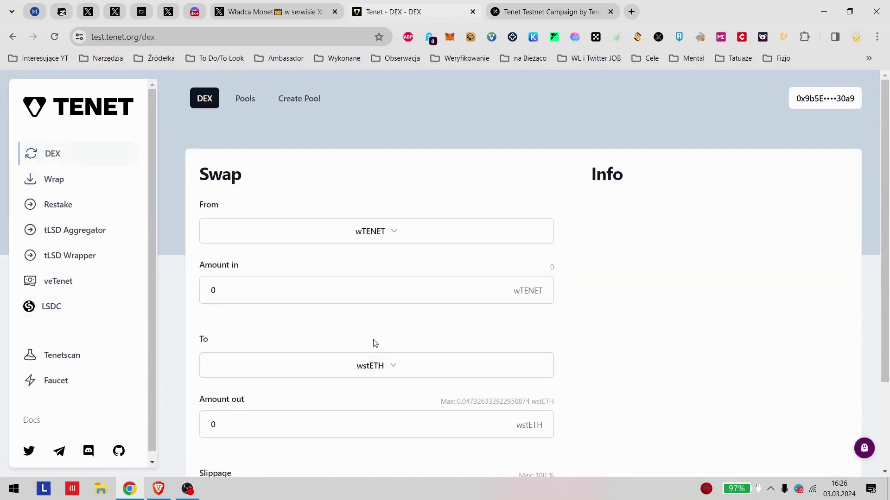
Step: Try an Amount in of 1 wTENET, then reload the swap page
scroll(312, 308, "down", 3)
scroll(405, 210, "up", 3)
scroll(284, 288, "down", 3)
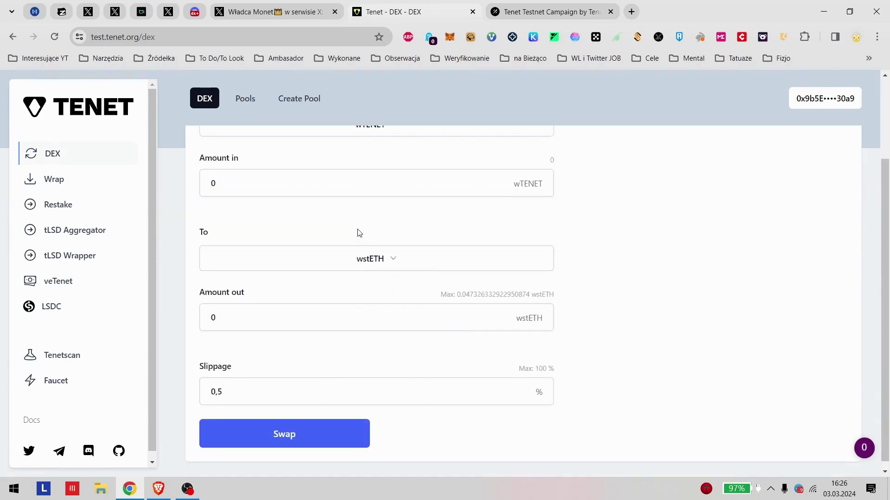
scroll(357, 233, "up", 3)
left_click(366, 297)
type("1")
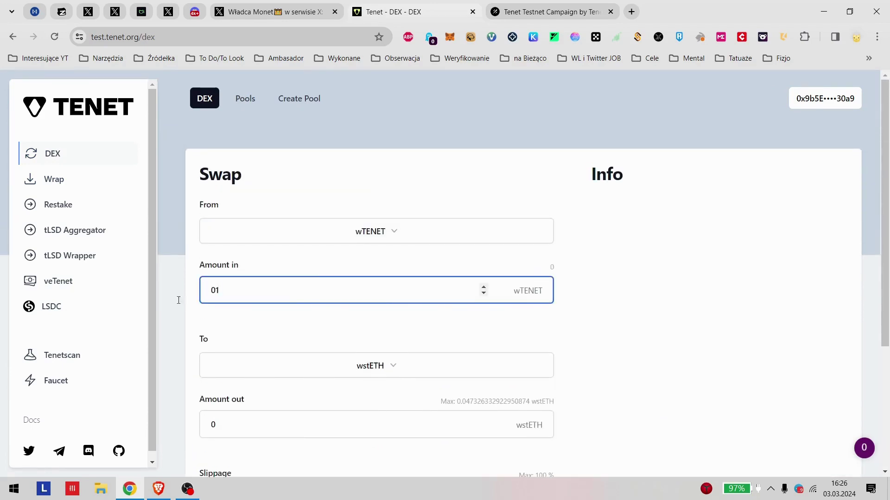
left_click(407, 331)
key("F5")
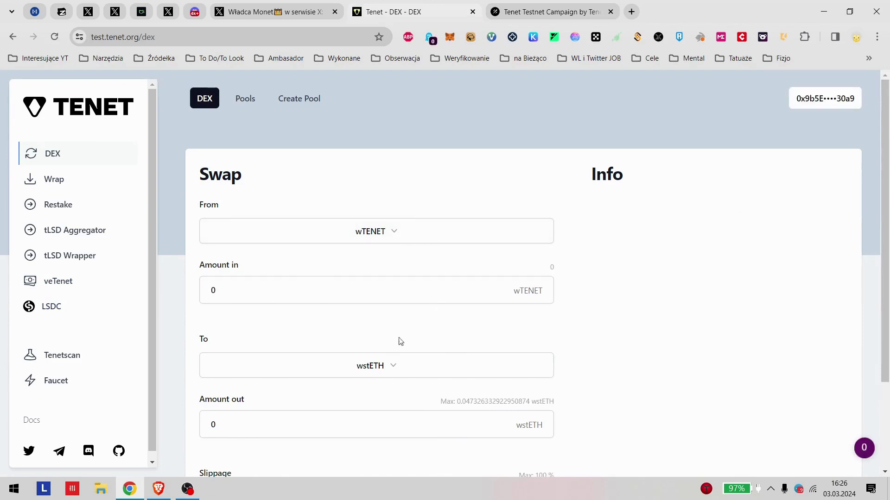
Step: Check the From token list, keeping wTENET, then go to the Wrap page
left_click(409, 236)
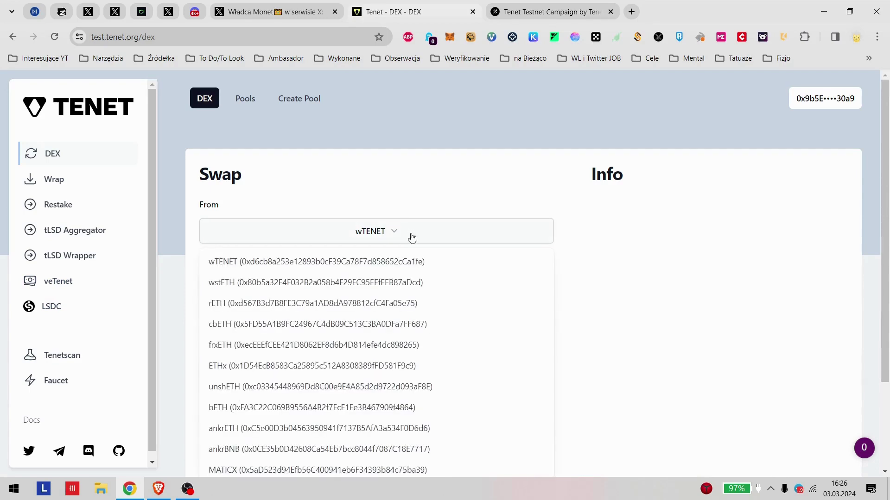
left_click(407, 236)
left_click(65, 182)
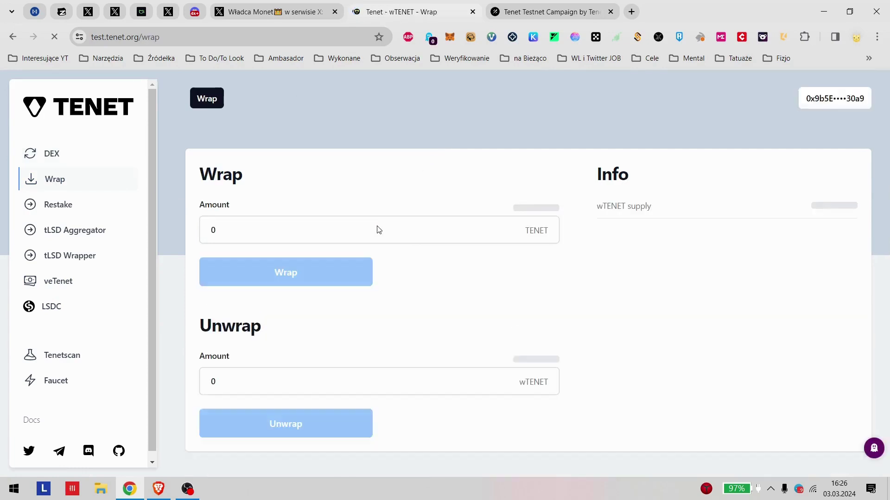
Step: Wrap 2 TENET into wTENET and confirm the transaction in MetaMask
left_click(403, 229)
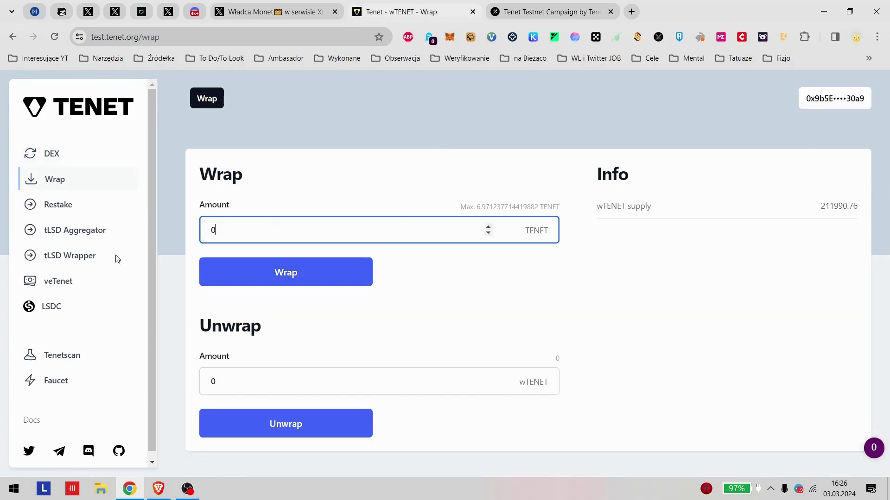
type("2")
left_click(615, 357)
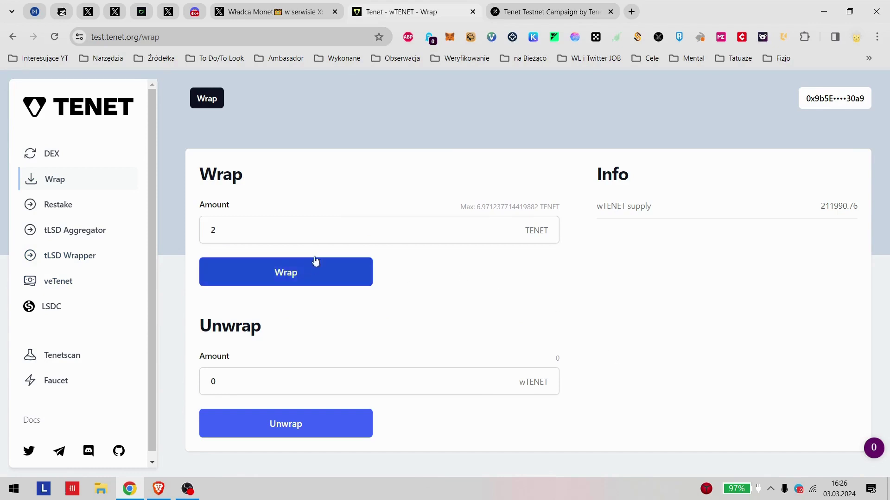
left_click(327, 274)
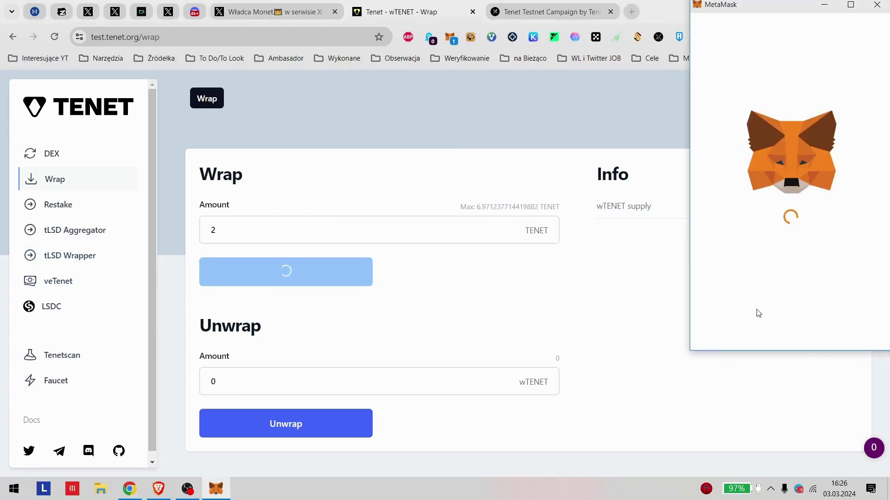
scroll(825, 252, "down", 1)
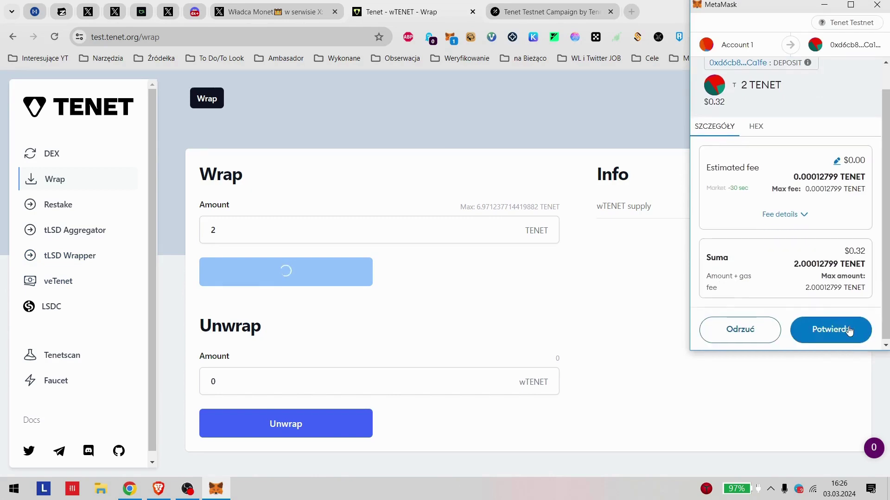
left_click(848, 329)
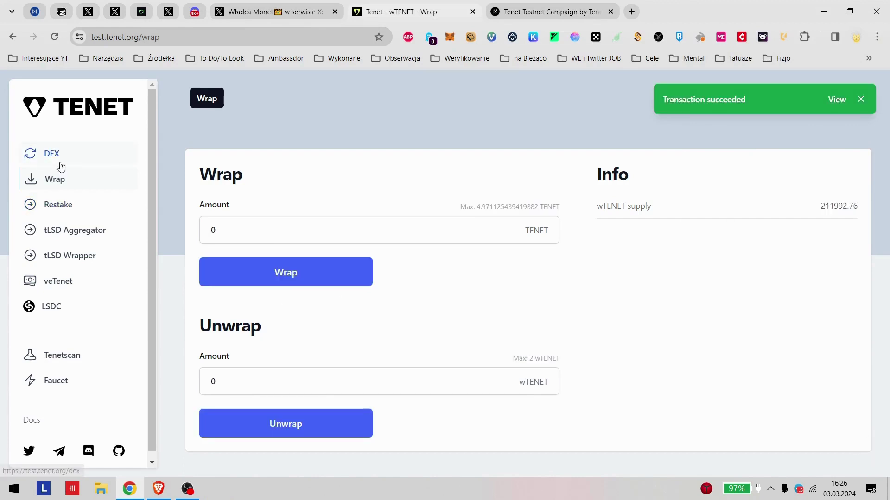
left_click(88, 163)
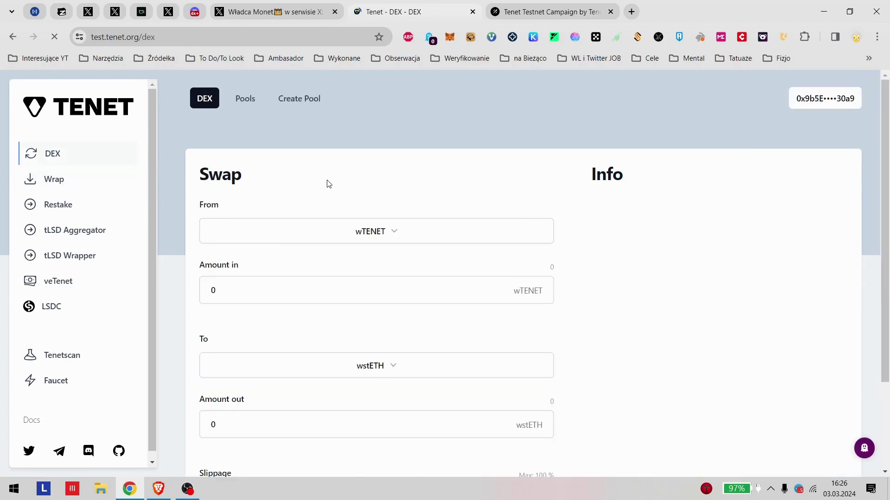
Step: Enter 2 wTENET as the amount in and start the swap to wstETH
scroll(328, 350, "down", 3)
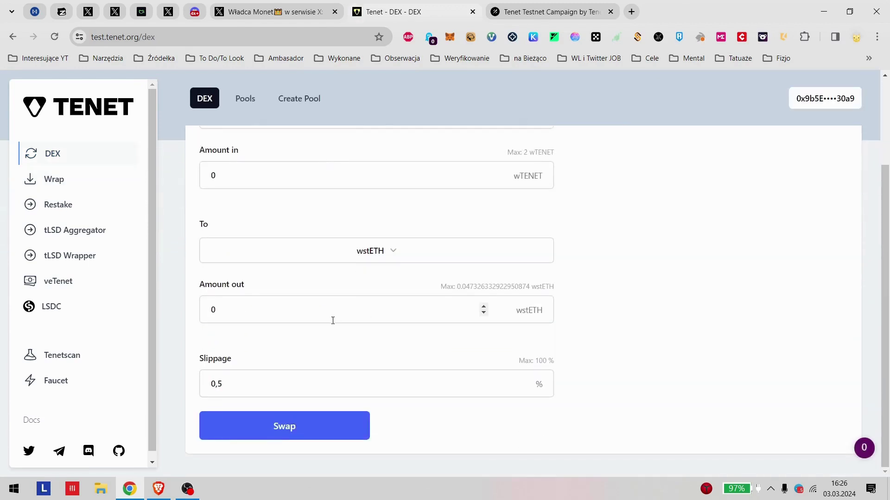
scroll(345, 290, "up", 3)
left_click(289, 290)
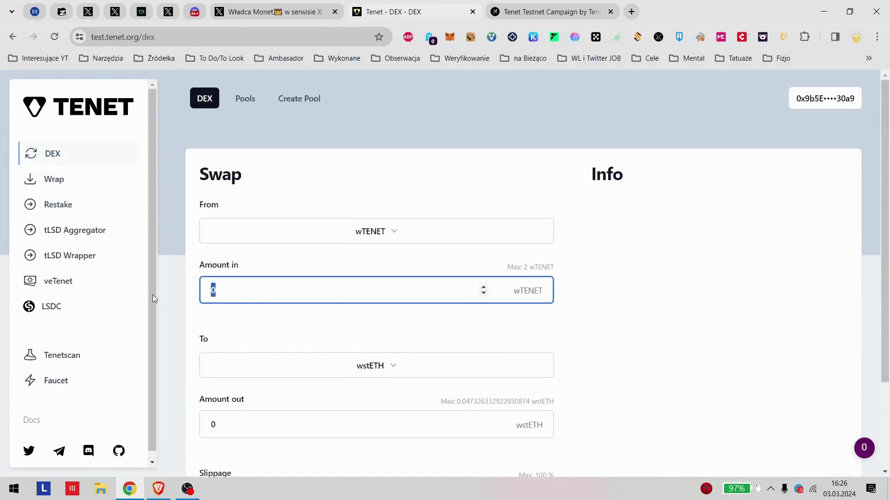
type("2")
left_click(259, 338)
scroll(278, 324, "down", 3)
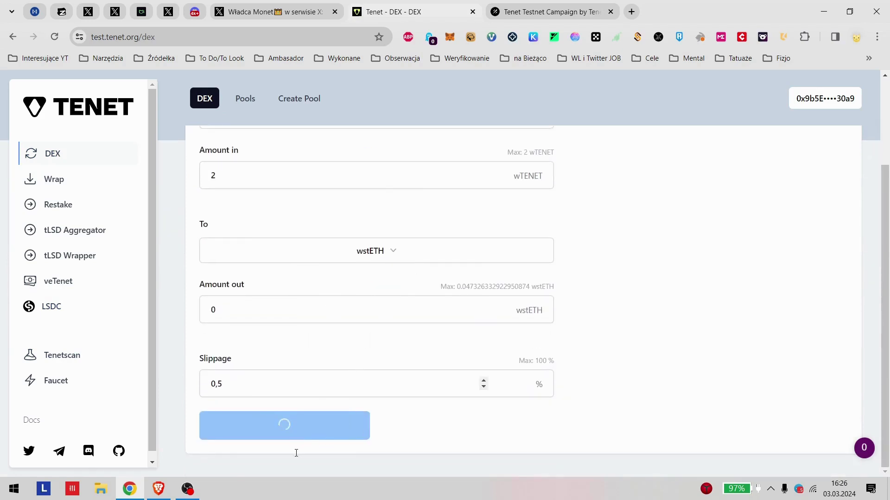
left_click(274, 429)
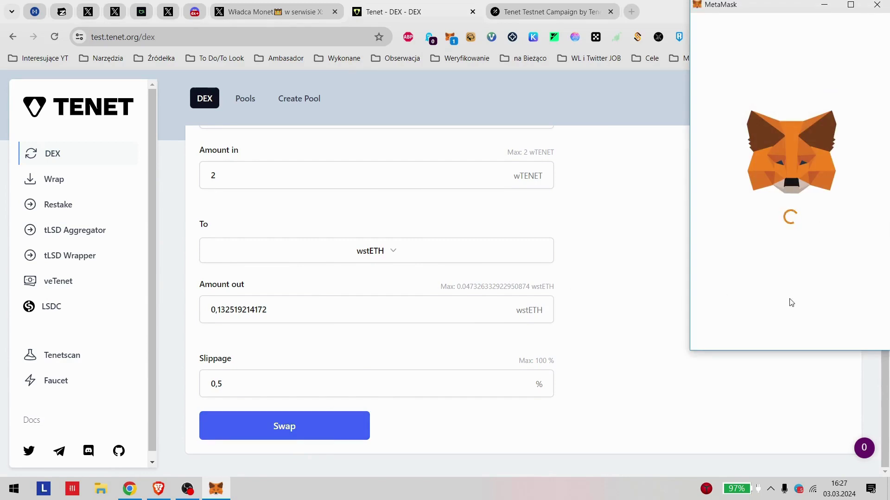
Step: Approve a 2 wTENET spending cap in MetaMask, then switch to the Galxe campaign tab
scroll(798, 296, "down", 2)
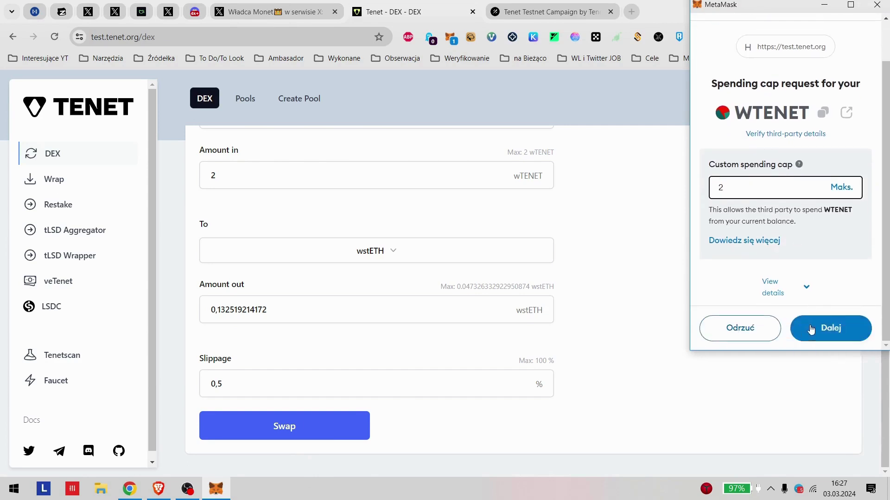
left_click(814, 330)
left_click(814, 336)
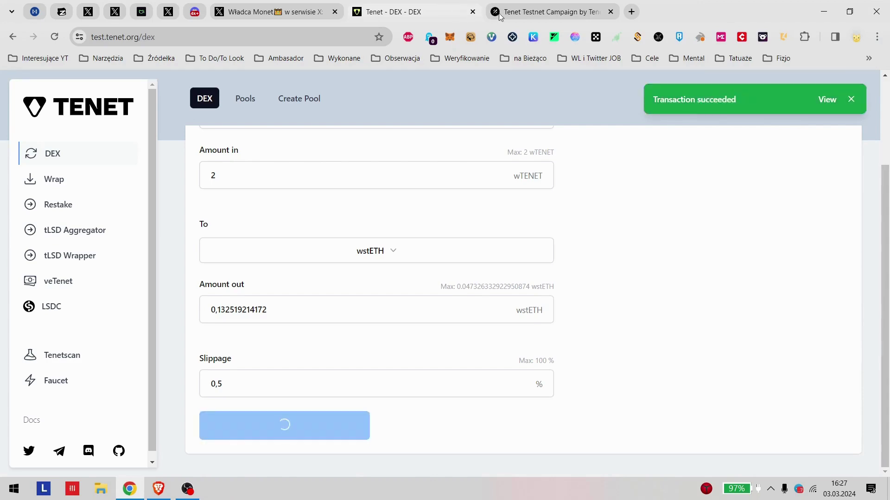
key("ctrl+Tab")
scroll(703, 252, "up", 7)
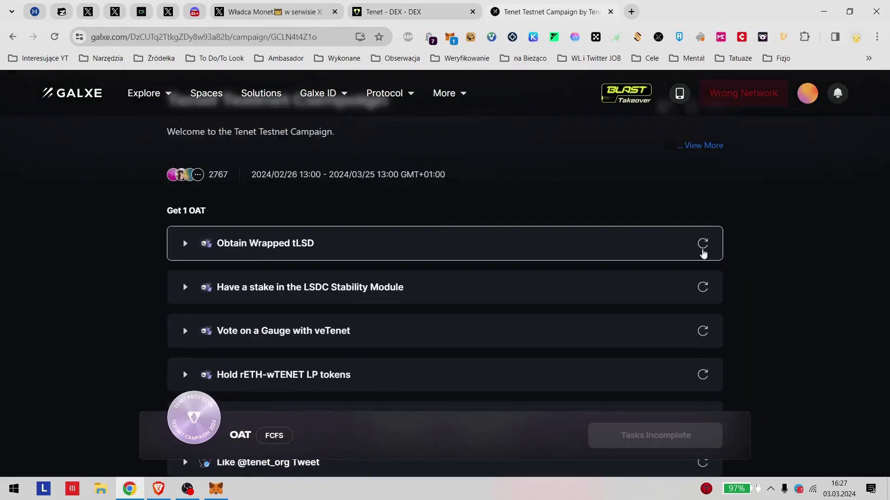
Step: Refresh verification on the tLSD, LSDC stake, gauge vote, and rETH-wTENET LP tasks
left_click(703, 340)
scroll(723, 297, "down", 3)
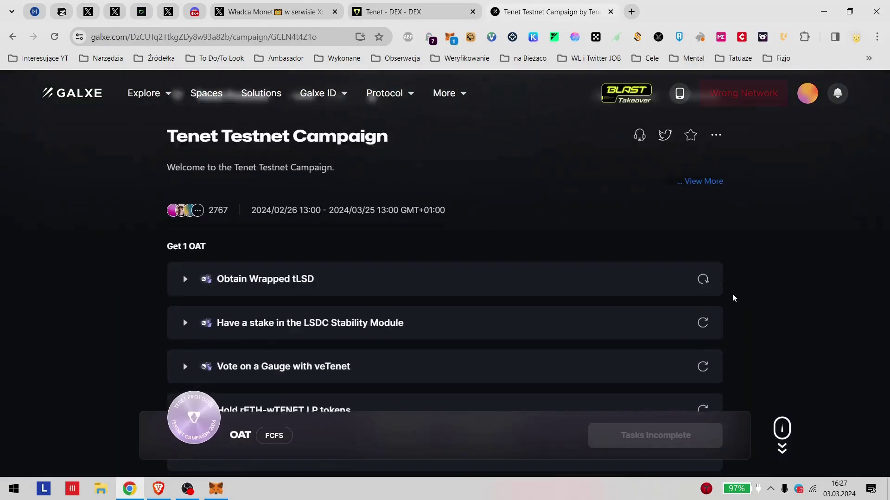
left_click(703, 257)
left_click(702, 305)
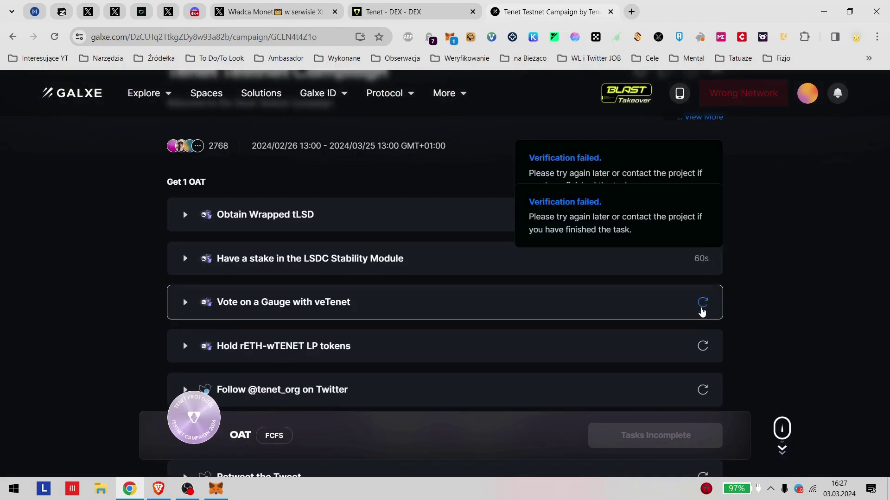
left_click(703, 345)
scroll(712, 349, "down", 3)
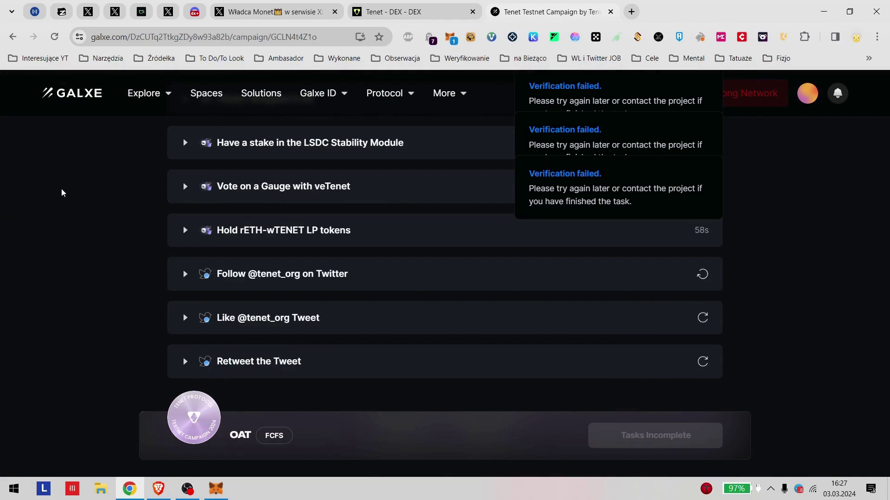
Step: Confirm the pending batch swap transaction and glance at the Obtain Wrapped tLSD task details
left_click(408, 12)
left_click(547, 12)
scroll(303, 195, "up", 2)
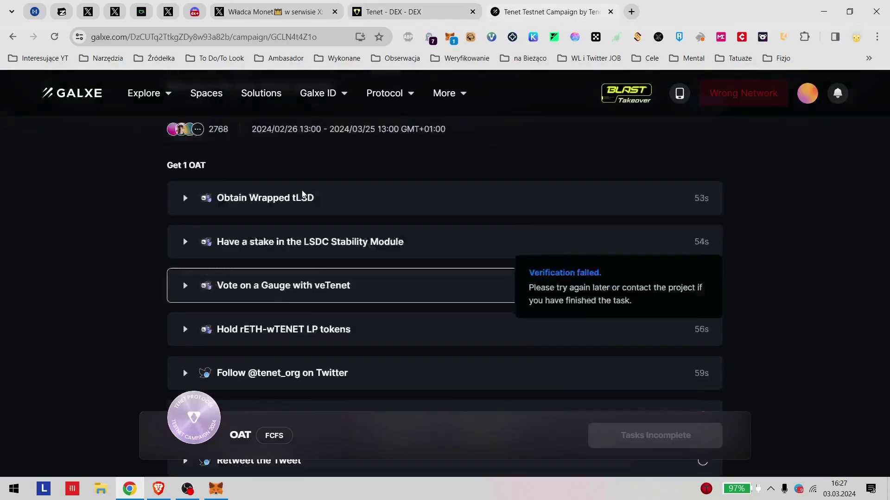
scroll(302, 195, "up", 3)
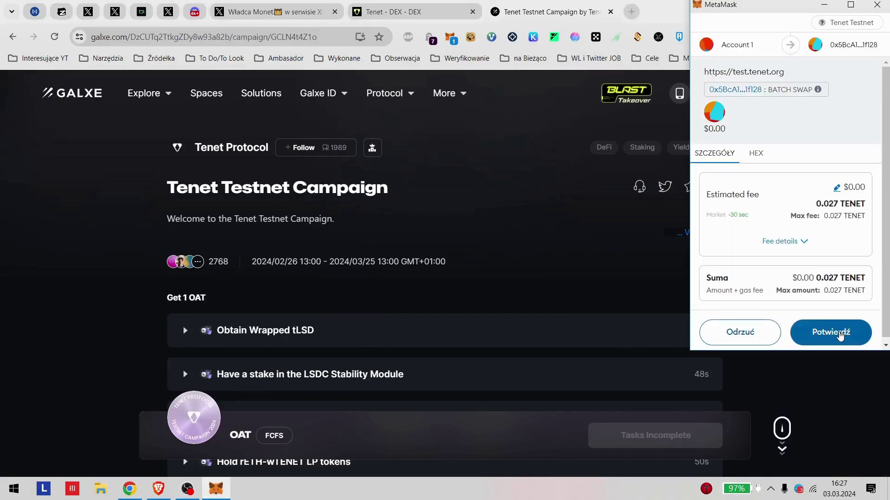
left_click(840, 334)
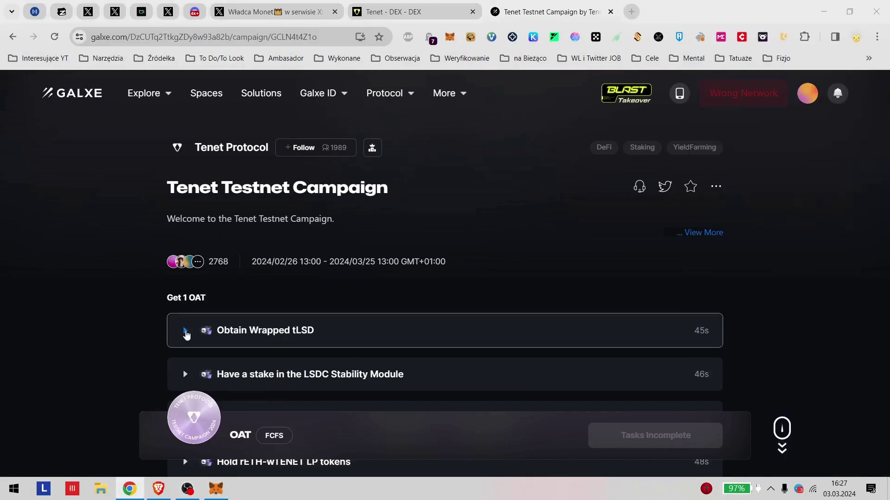
left_click(186, 333)
left_click(185, 331)
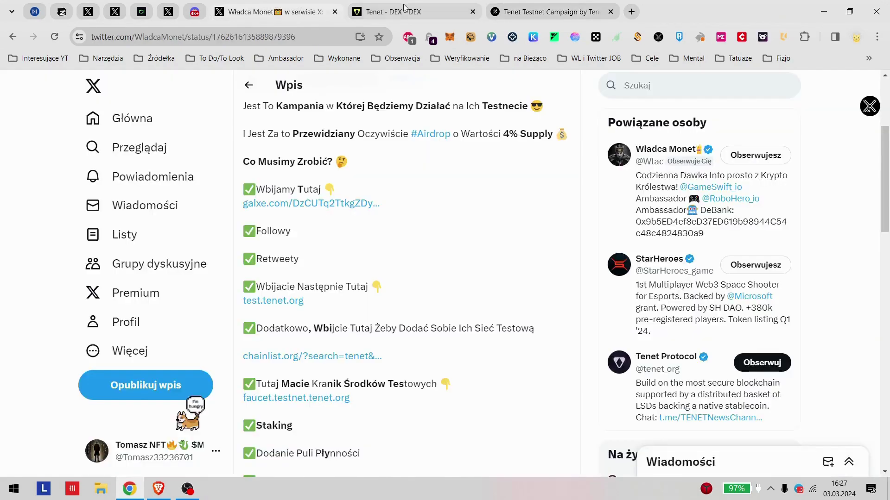
Step: Check the swap status on the DEX, then read the Hold rETH-wTENET LP task's 80%/20% requirement
left_click(276, 11)
left_click(394, 12)
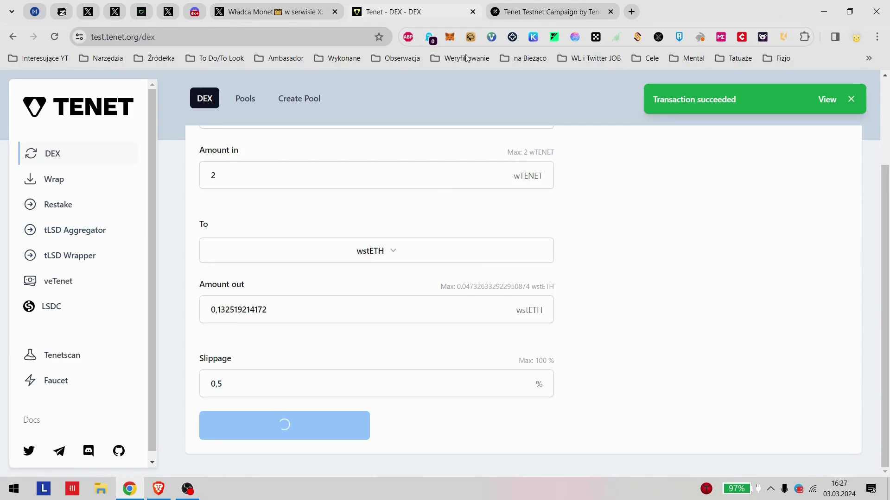
left_click(559, 7)
scroll(278, 265, "down", 5)
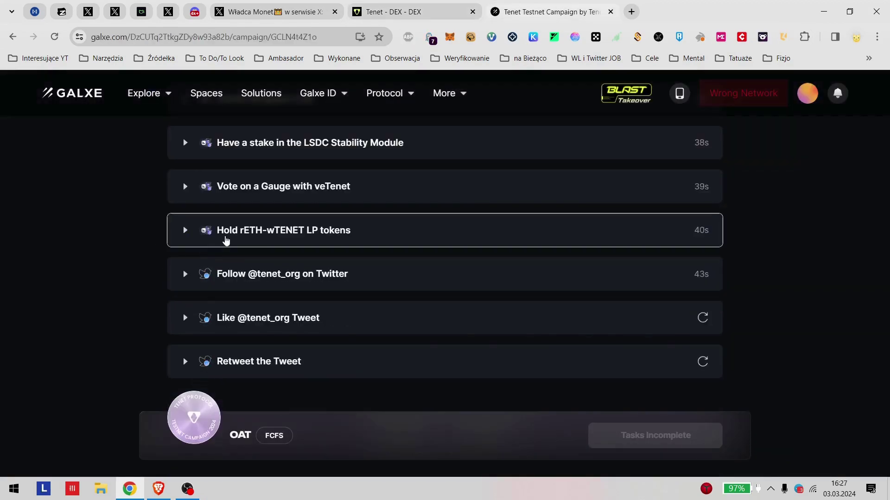
left_click(188, 233)
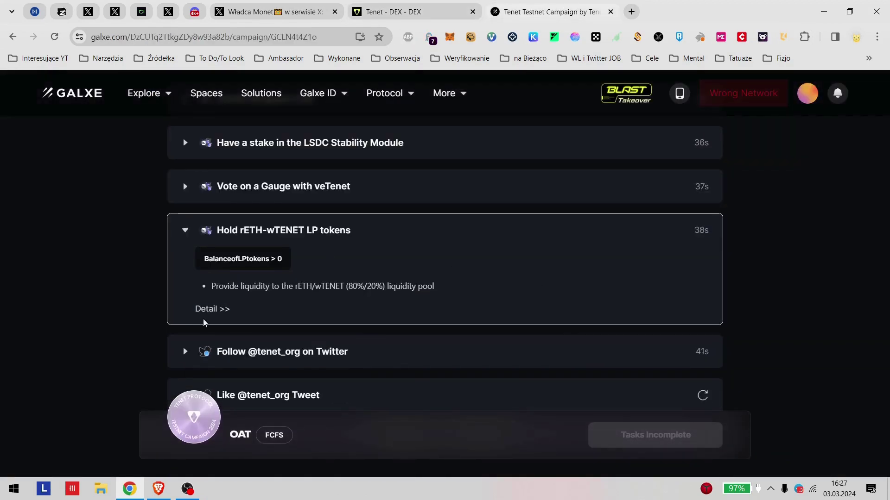
left_click(455, 286)
left_click_drag(345, 287, 353, 287)
scroll(402, 296, "up", 2)
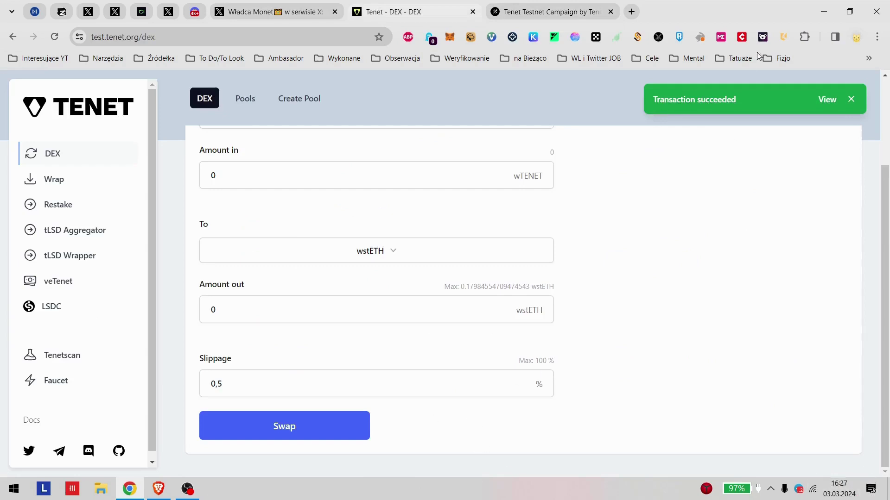
Step: Browse the liquidity pools list and open the 60/40 rETH/WTENET pool's liquidity page
scroll(140, 214, "up", 3)
left_click(245, 98)
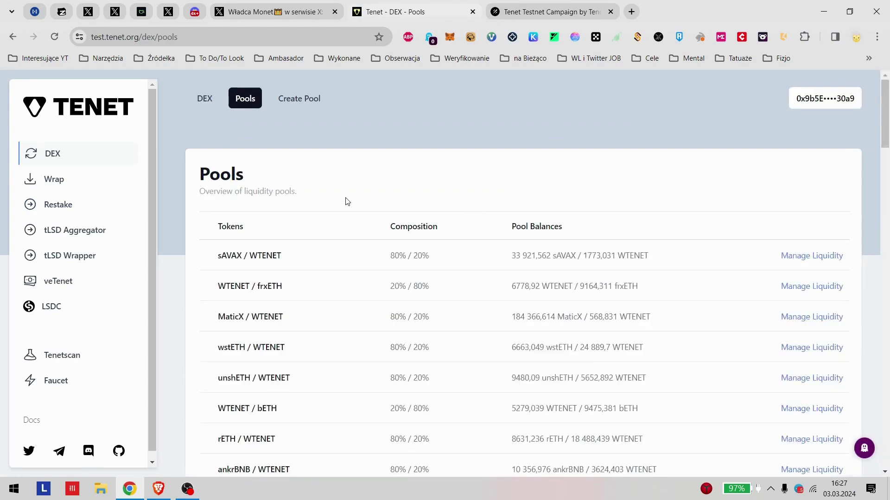
scroll(343, 201, "down", 5)
scroll(369, 244, "up", 3)
left_click(535, 3)
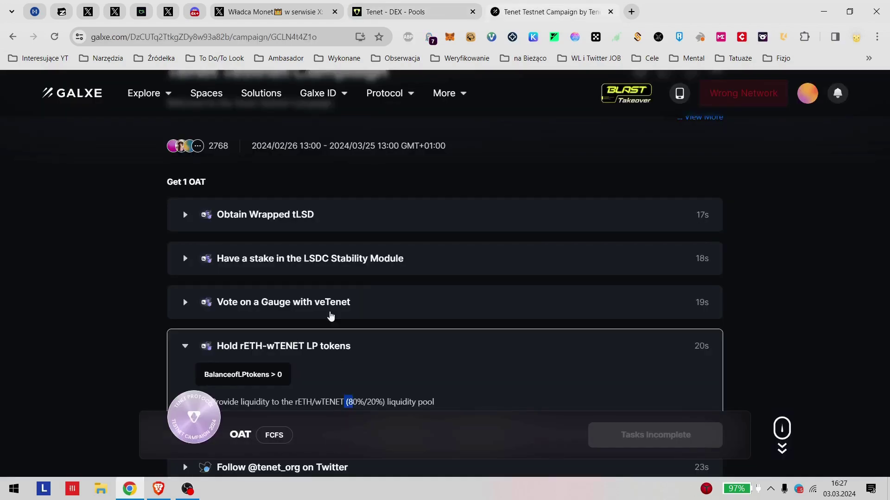
scroll(406, 367, "down", 2)
left_click(399, 11)
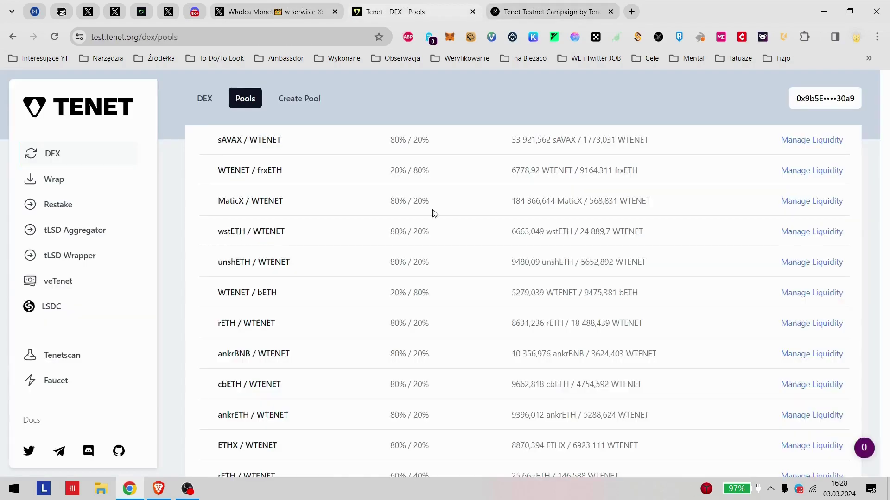
scroll(294, 250, "up", 3)
scroll(296, 296, "down", 2)
scroll(287, 278, "down", 6)
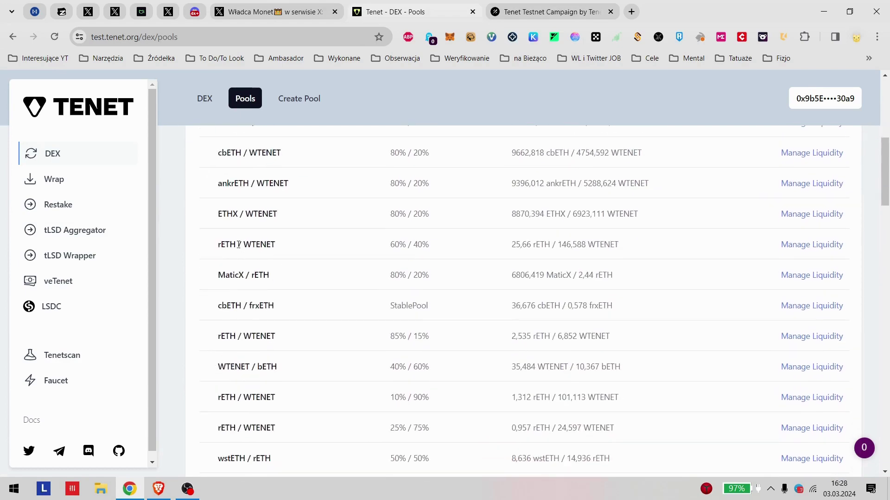
left_click(811, 245)
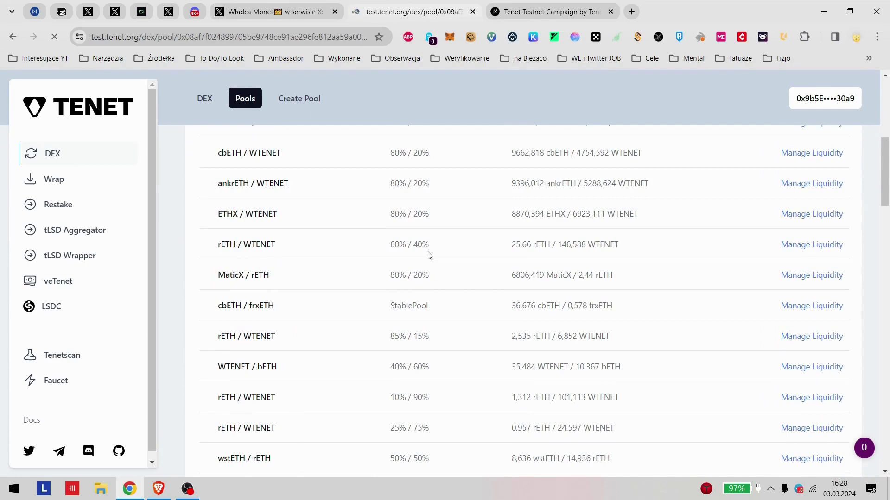
scroll(463, 238, "down", 2)
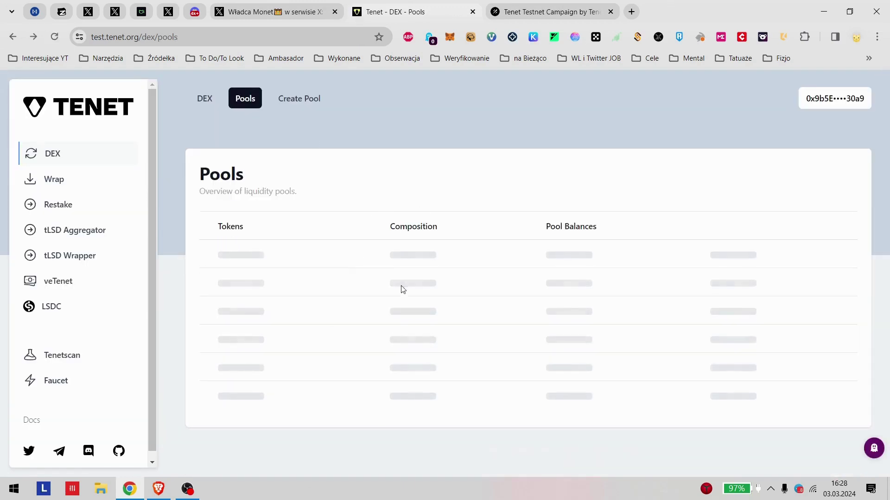
Step: Look over the Create Pool form, then manage liquidity of the 80/20 rETH/WTENET pool
left_click(285, 99)
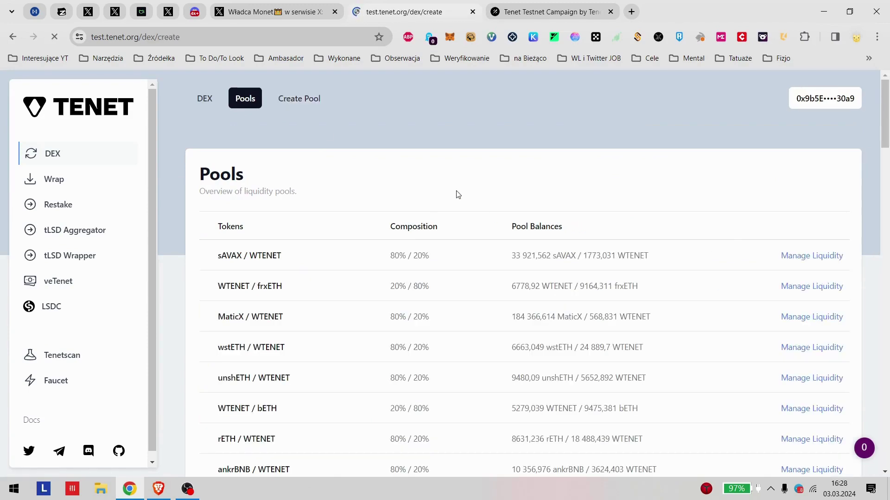
scroll(268, 354, "down", 10)
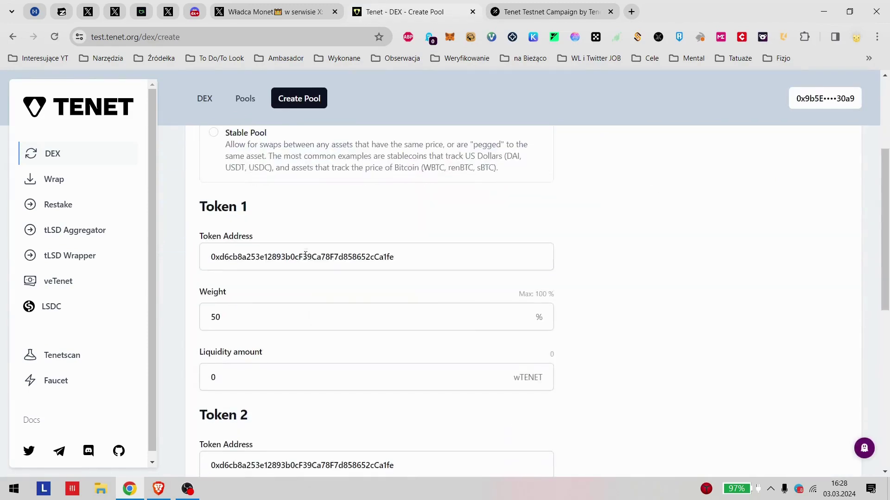
scroll(335, 243, "down", 2)
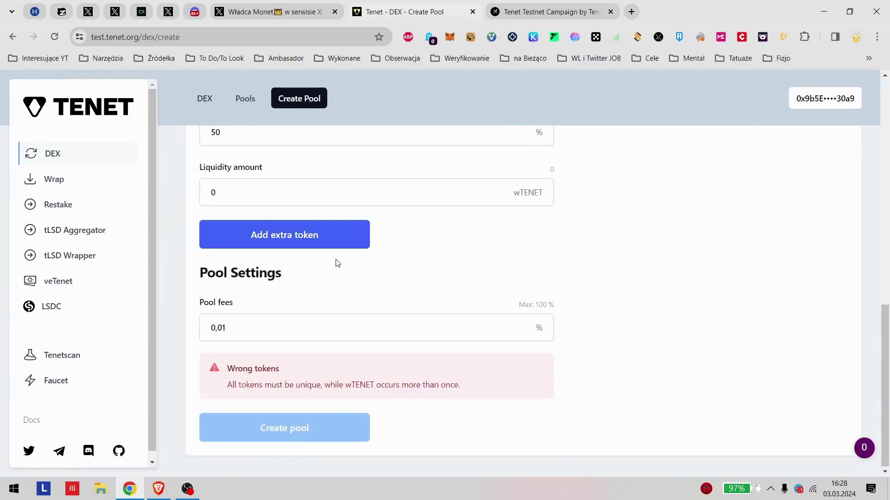
key("alt+Left")
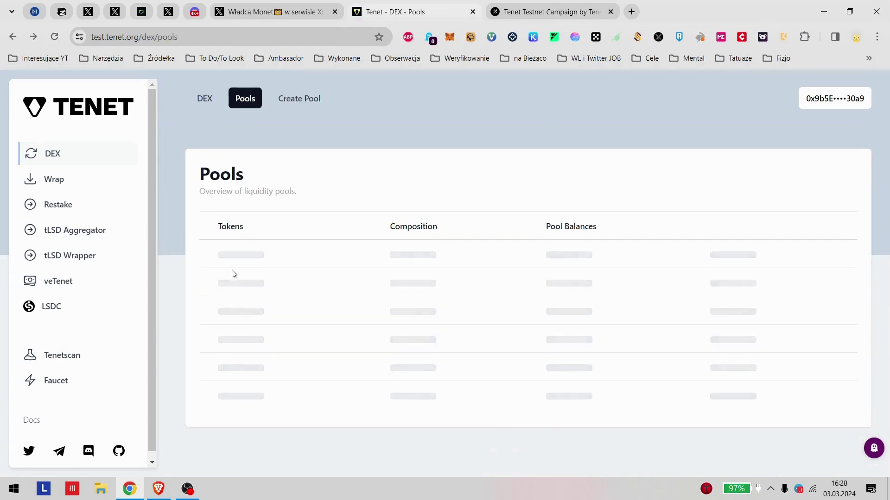
scroll(298, 292, "down", 5)
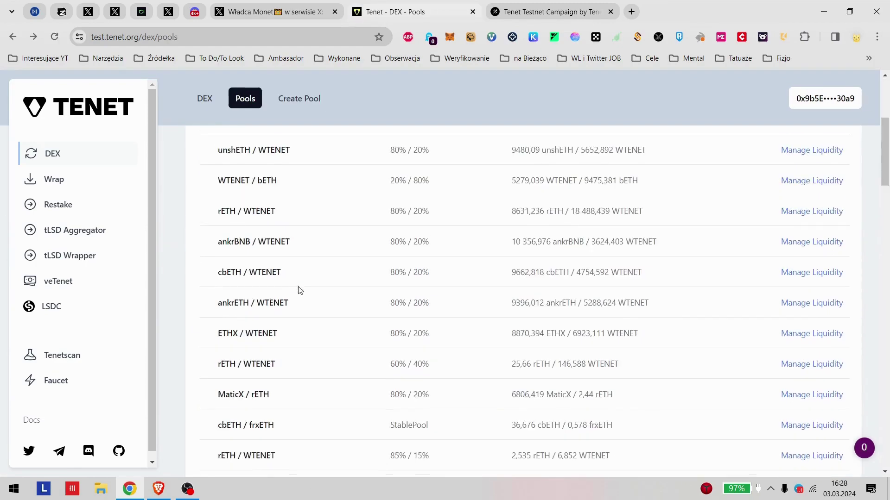
scroll(320, 280, "up", 2)
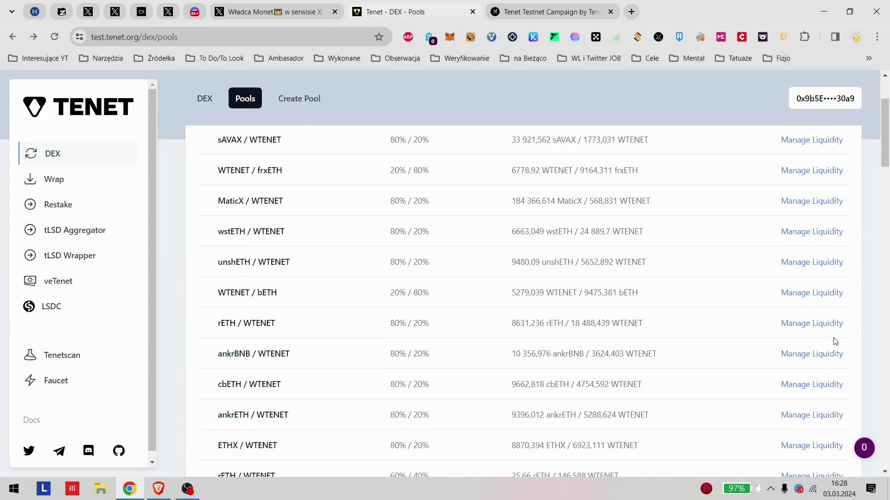
left_click(802, 323)
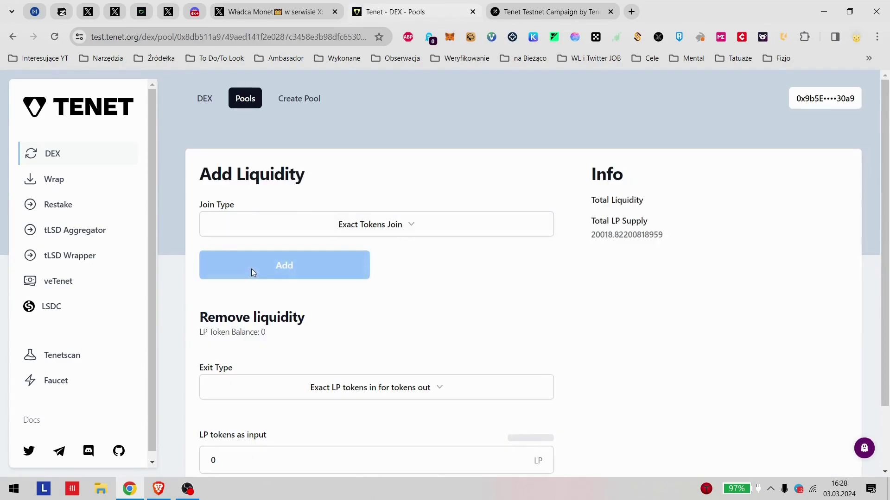
Step: Keep Exact Tokens Join as the join type and enter 0.1 rETH
left_click(425, 224)
left_click(420, 226)
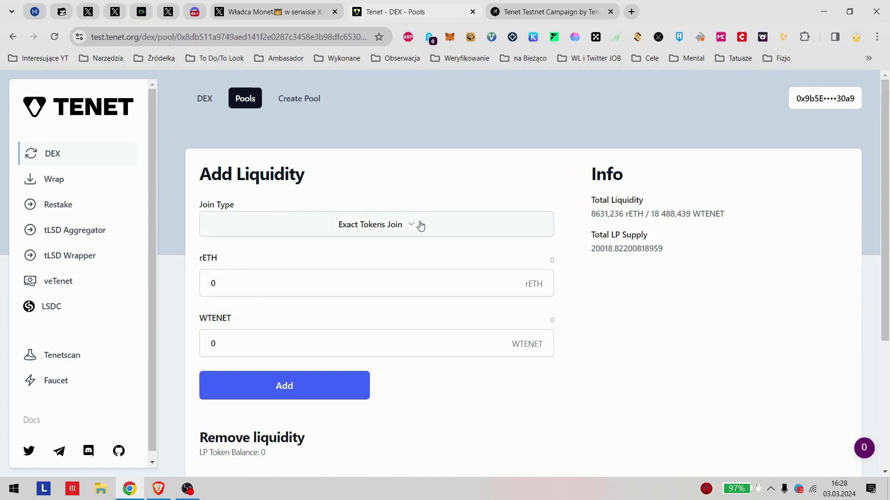
left_click(419, 224)
left_click(297, 258)
left_click(249, 286)
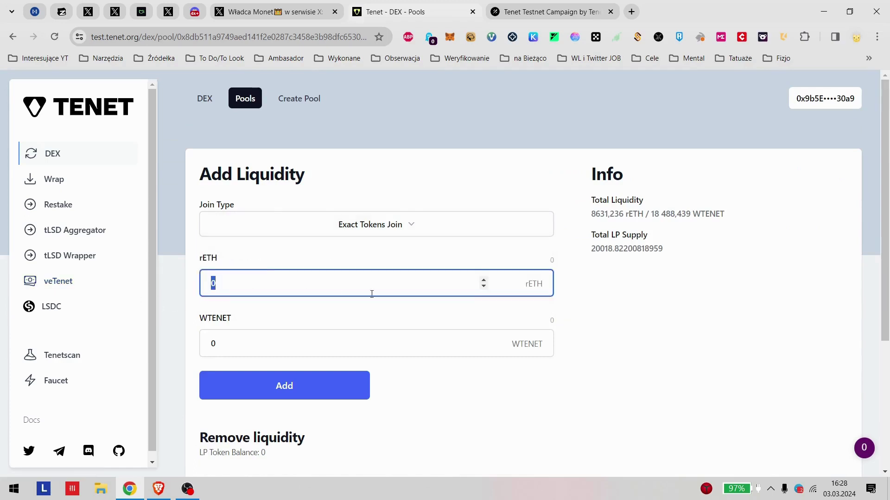
left_click(339, 343)
scroll(366, 287, "down", 4)
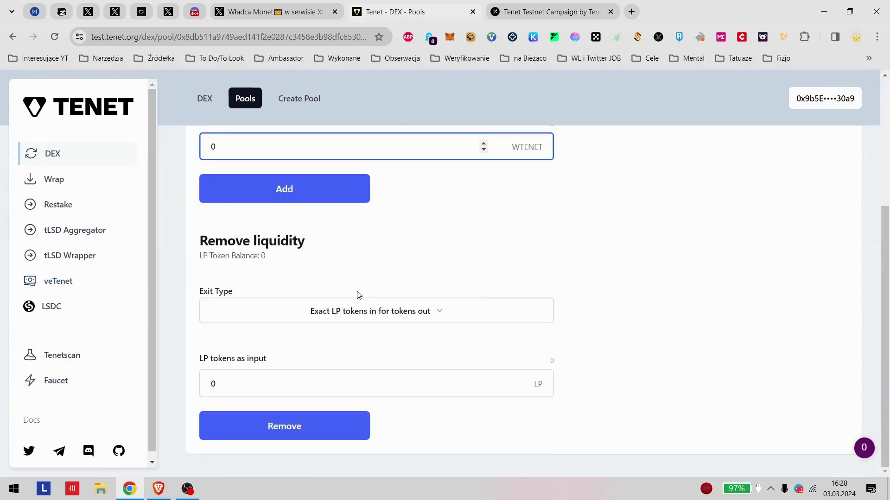
scroll(278, 285, "up", 4)
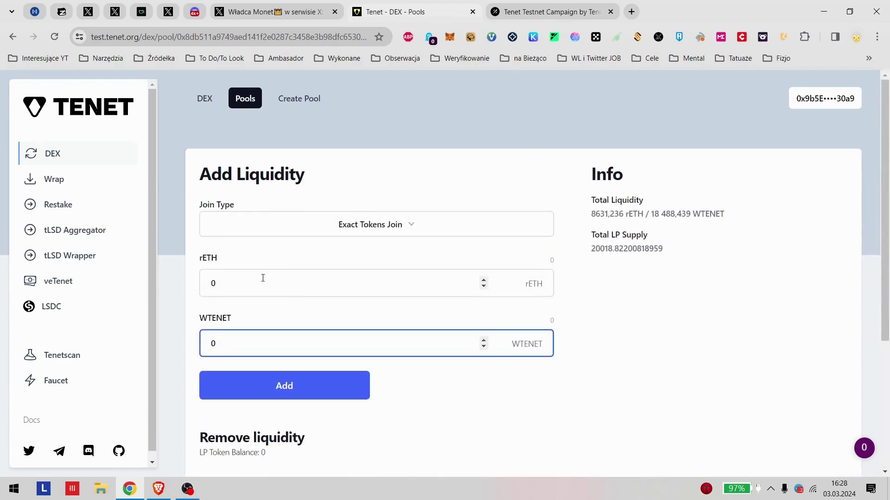
left_click(262, 283)
type("0.1")
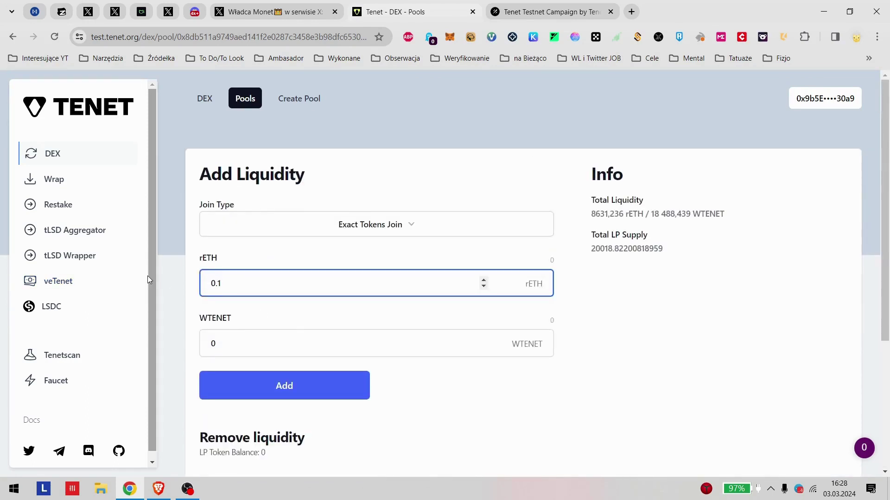
Step: Submit the 0.1 rETH liquidity and approve a maximum rETH spending cap in MetaMask
left_click(322, 393)
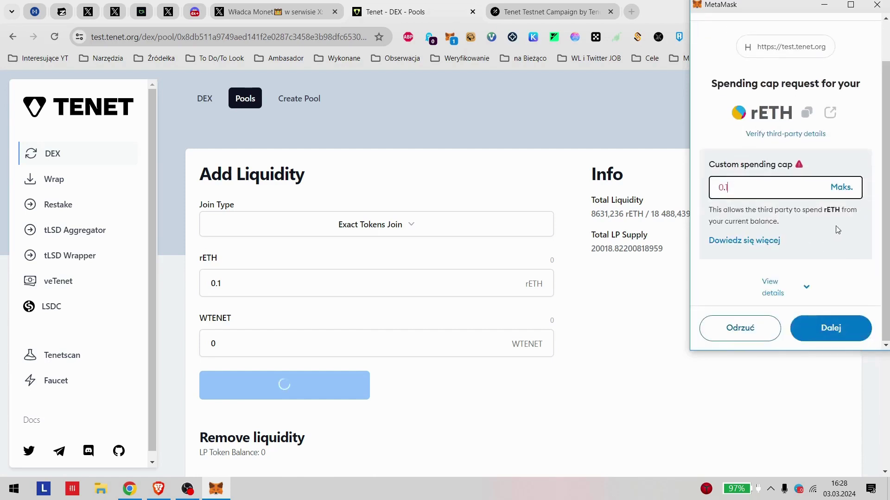
left_click(841, 187)
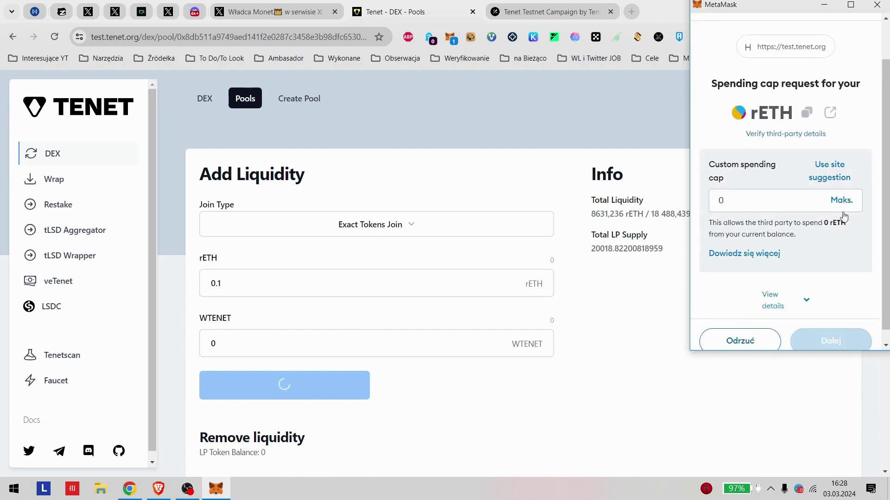
left_click(841, 331)
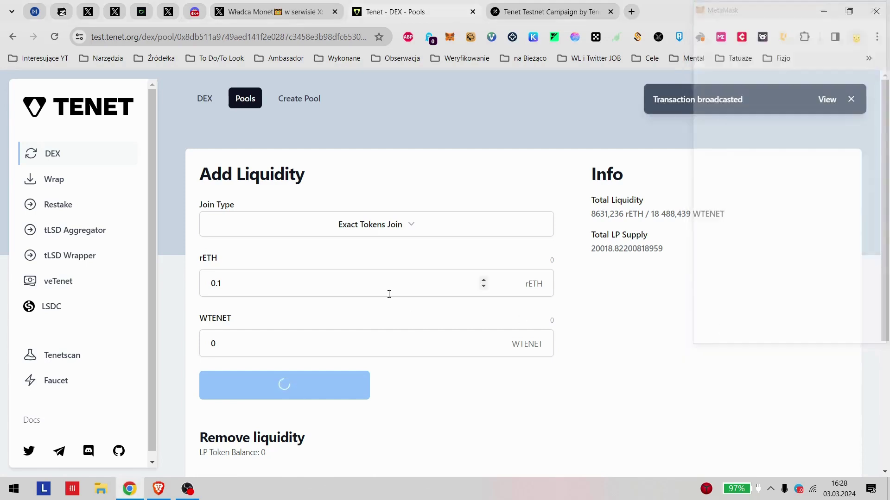
scroll(556, 307, "down", 3)
scroll(258, 391, "up", 3)
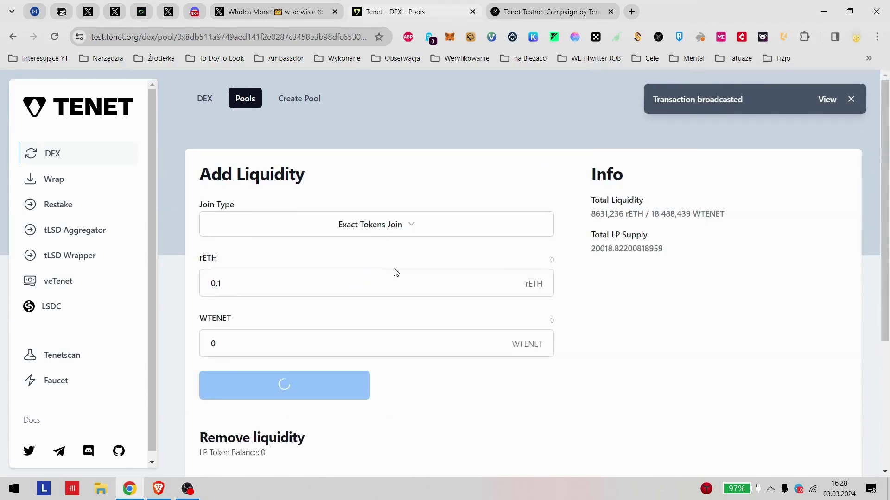
Step: Switch the join type to Single Token Join and reject the rETH spending cap request
left_click(396, 234)
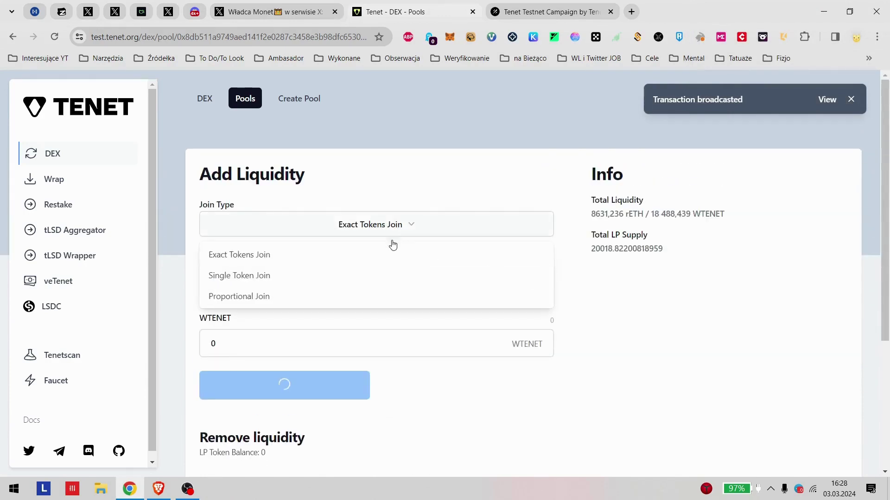
left_click(269, 276)
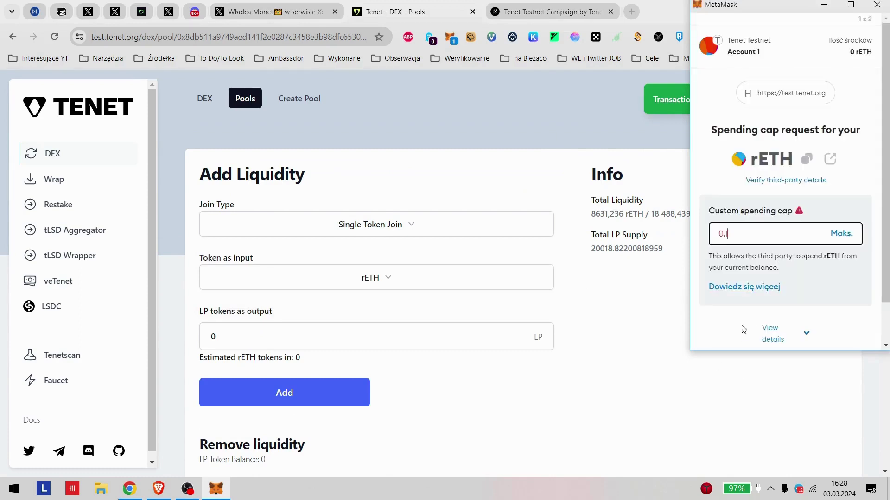
scroll(770, 298, "down", 2)
left_click(740, 342)
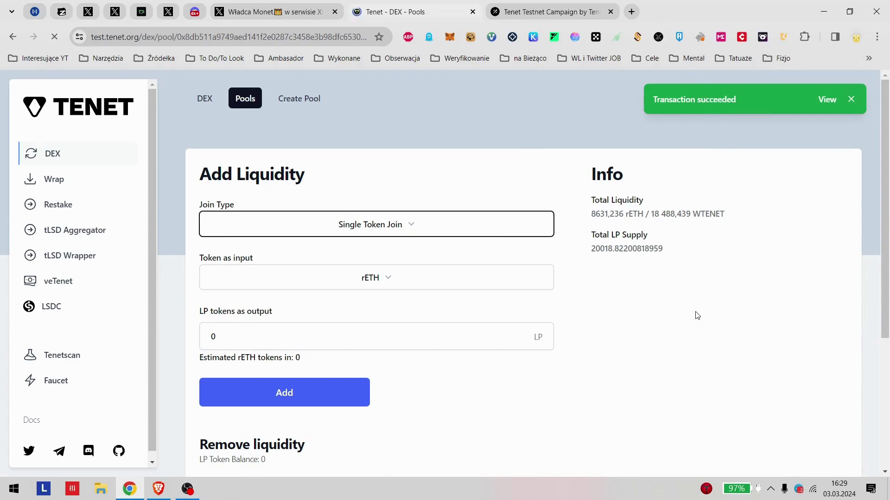
Step: Choose Single Token Join with WTENET as the input token
left_click(350, 227)
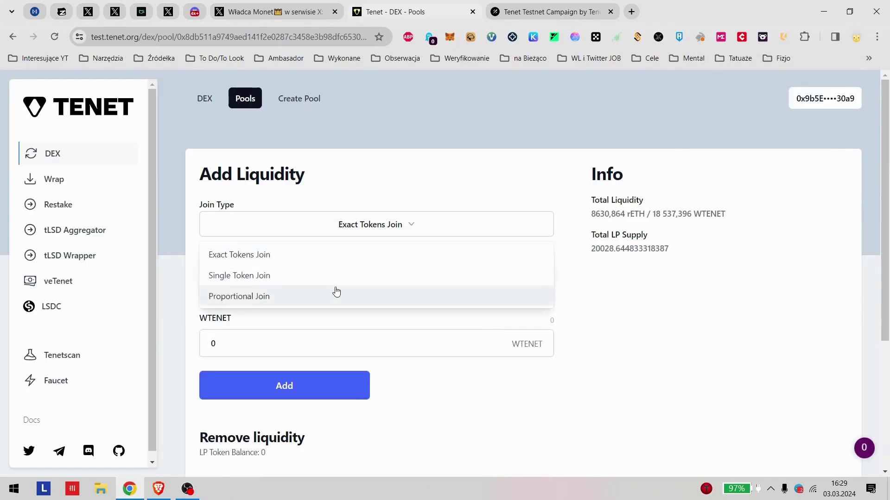
left_click(332, 278)
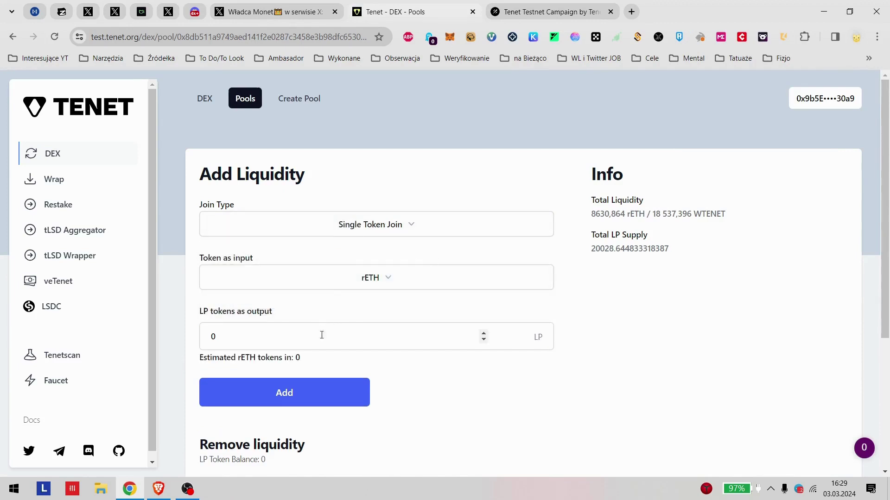
left_click(363, 277)
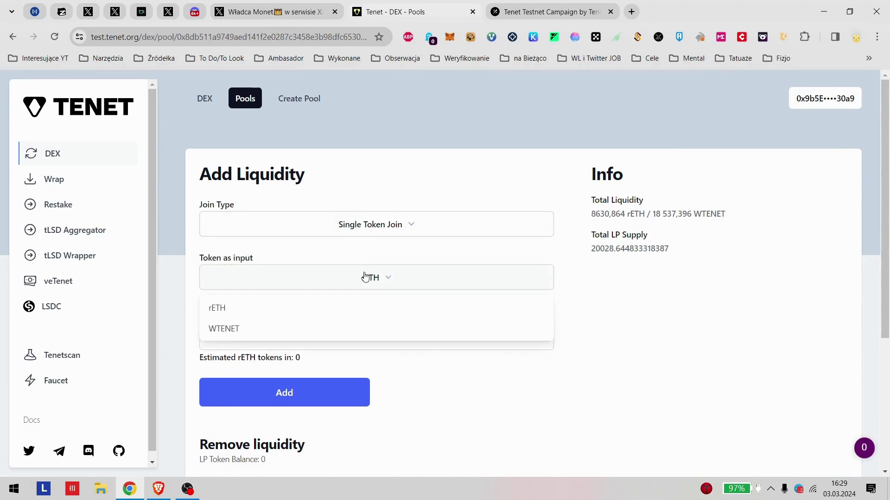
left_click(347, 326)
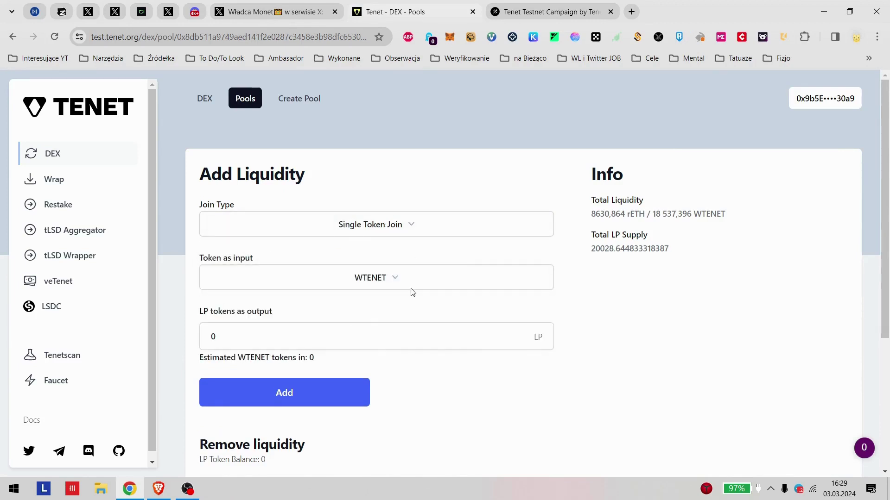
Step: Leave the join type unchanged and return to the Wrap page
left_click(373, 236)
left_click(377, 233)
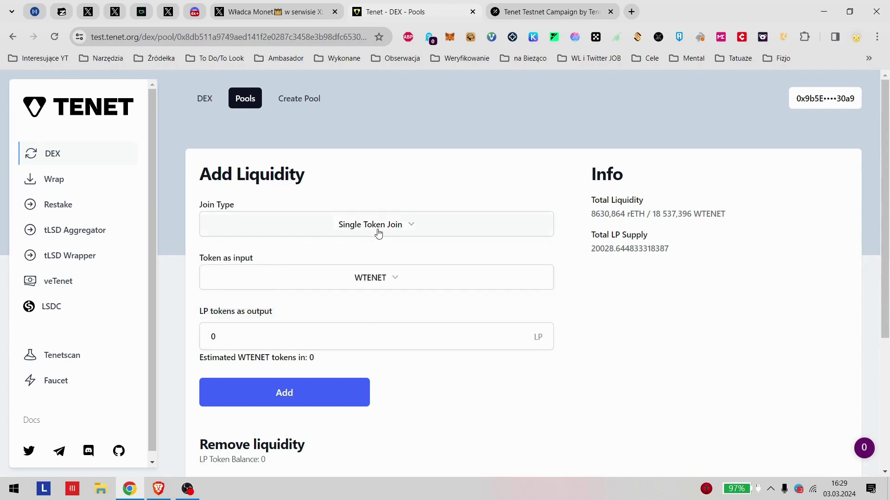
left_click(345, 232)
left_click(6, 180)
left_click(57, 180)
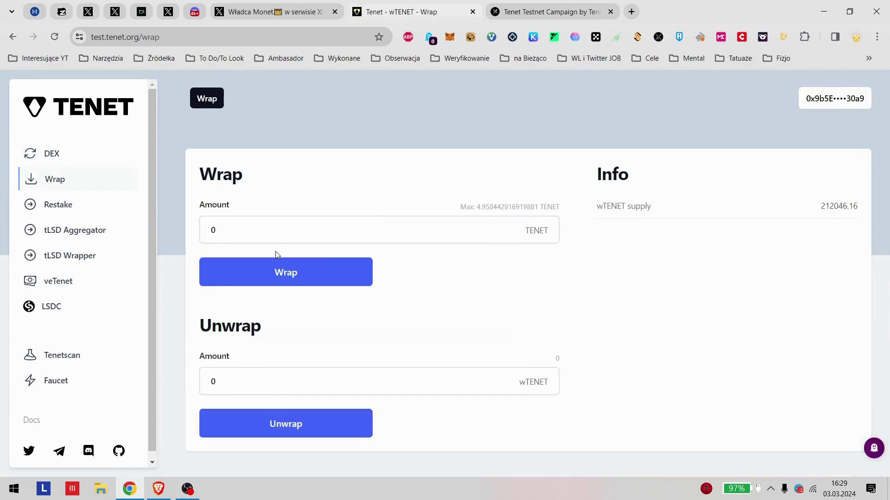
left_click(57, 154)
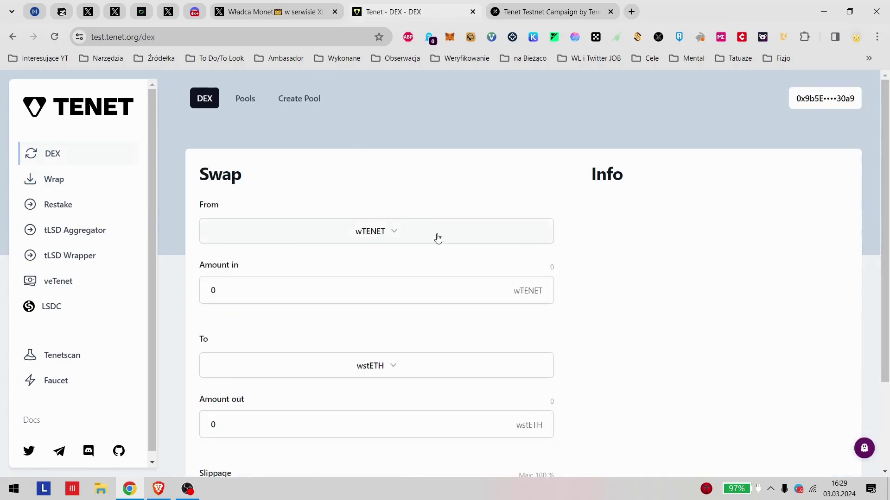
left_click(78, 182)
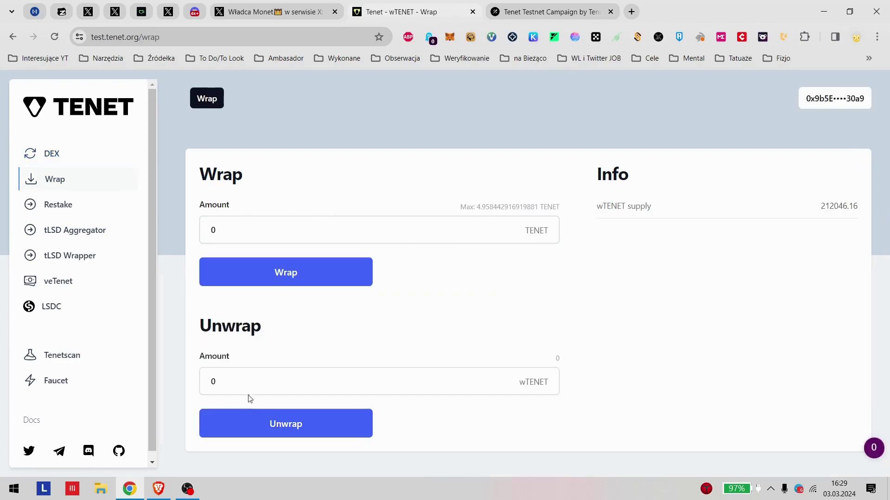
left_click(284, 370)
left_click(404, 332)
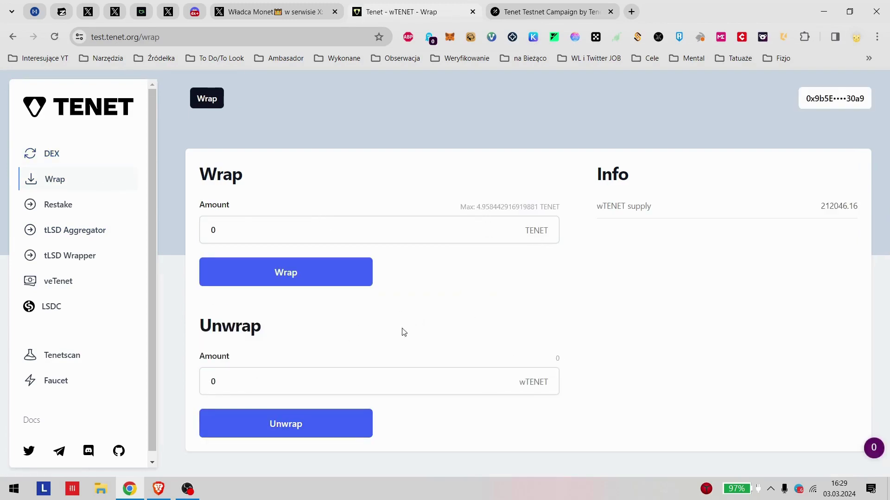
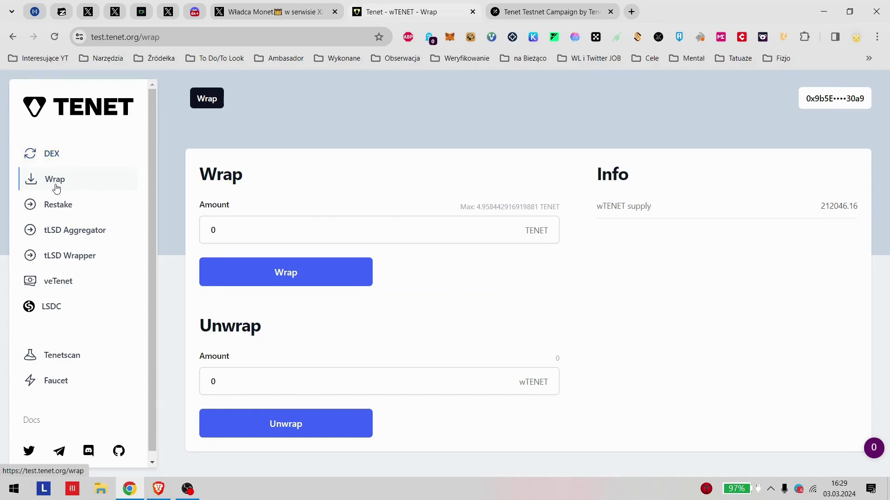
Step: Open the DEX Pools overview of liquidity pools in Tenet Testnet
left_click(52, 153)
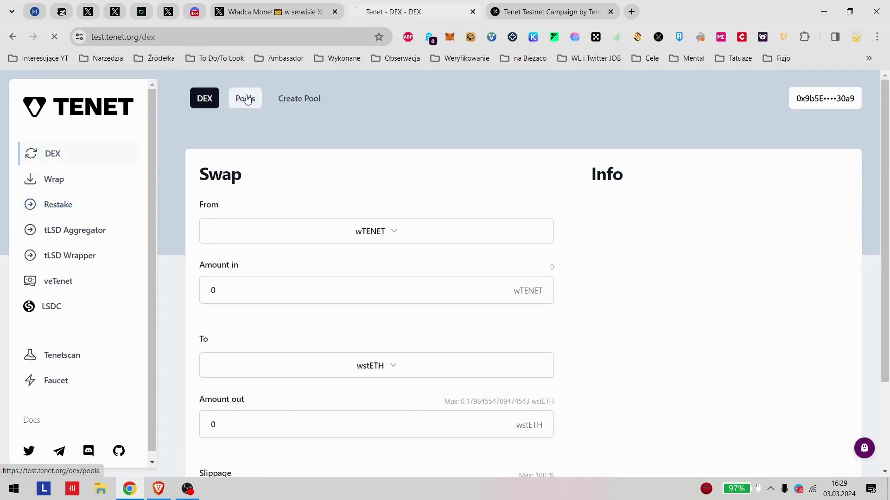
left_click(245, 98)
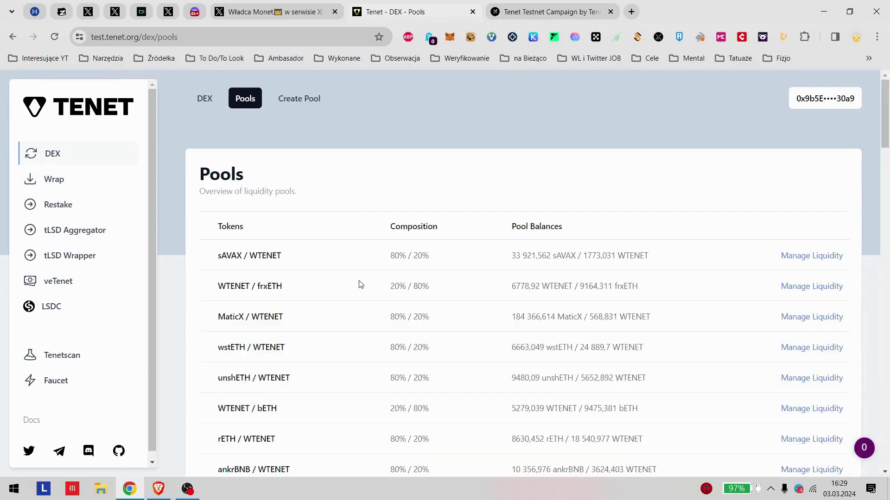
scroll(360, 284, "down", 2)
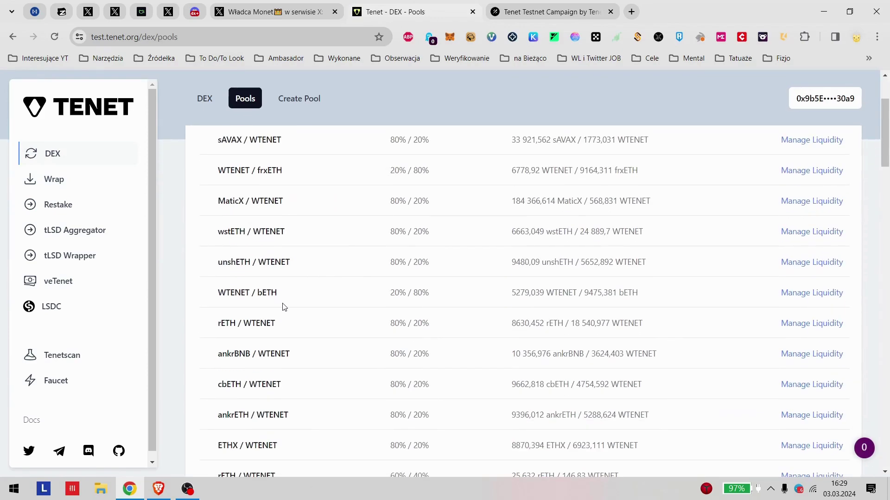
Step: Select the rETH / WTENET pool name and scroll through the pool table
left_click_drag(247, 321, 227, 322)
left_click(224, 322)
triple_click(278, 329)
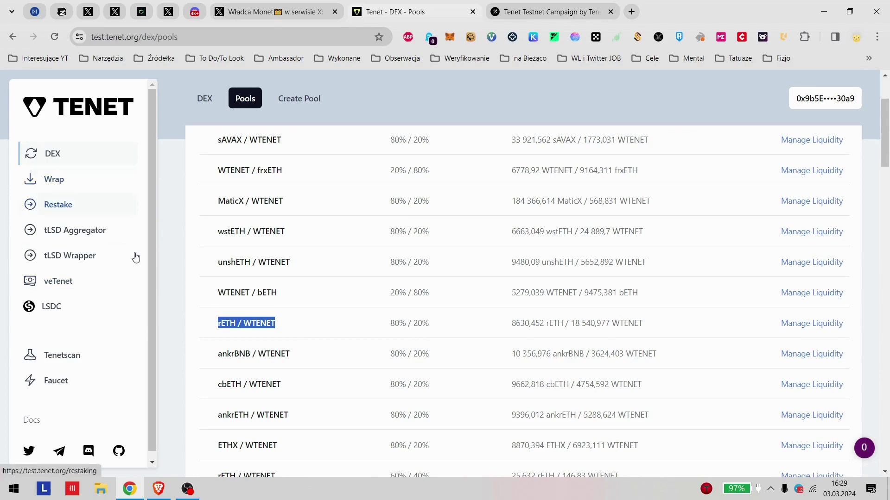
scroll(645, 286, "down", 8)
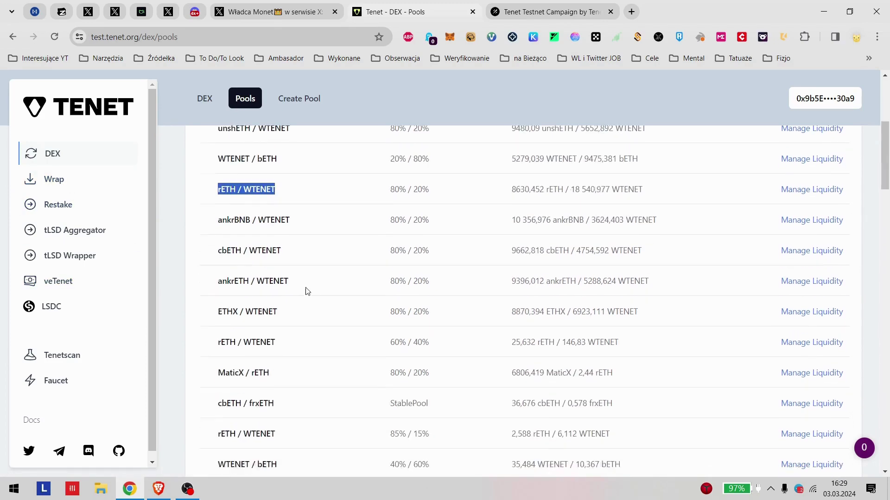
scroll(298, 304, "up", 3)
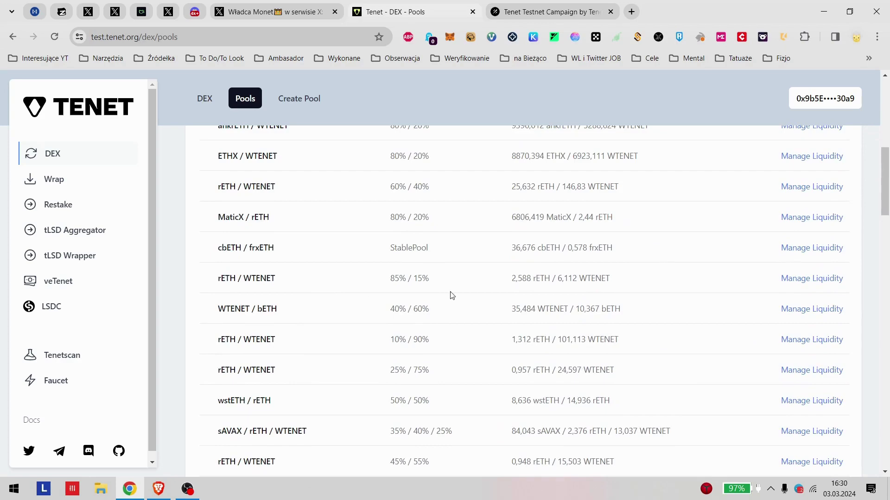
scroll(452, 296, "down", 12)
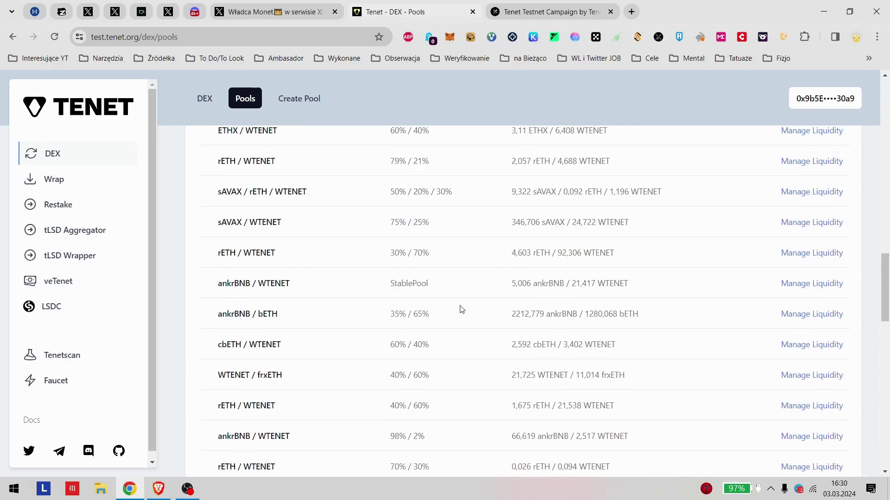
scroll(458, 306, "down", 8)
scroll(442, 295, "up", 15)
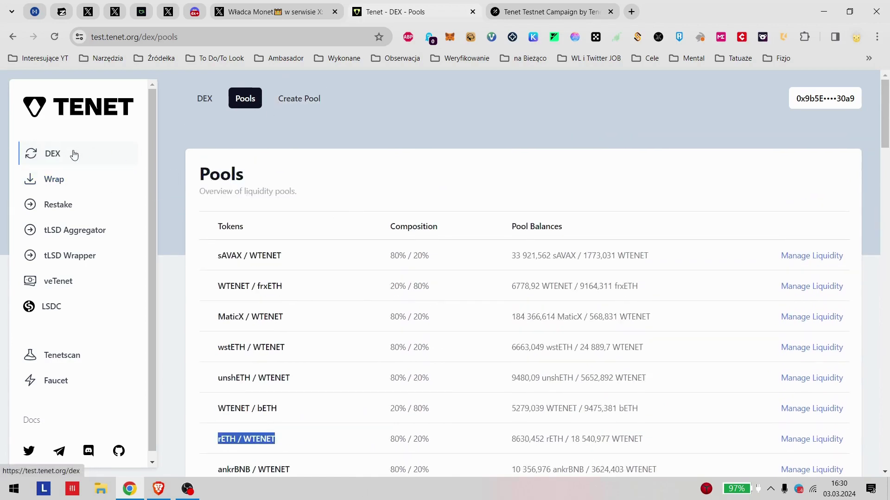
Step: Return to the DEX swap page briefly, then switch to the LSDC collateral section
left_click(58, 161)
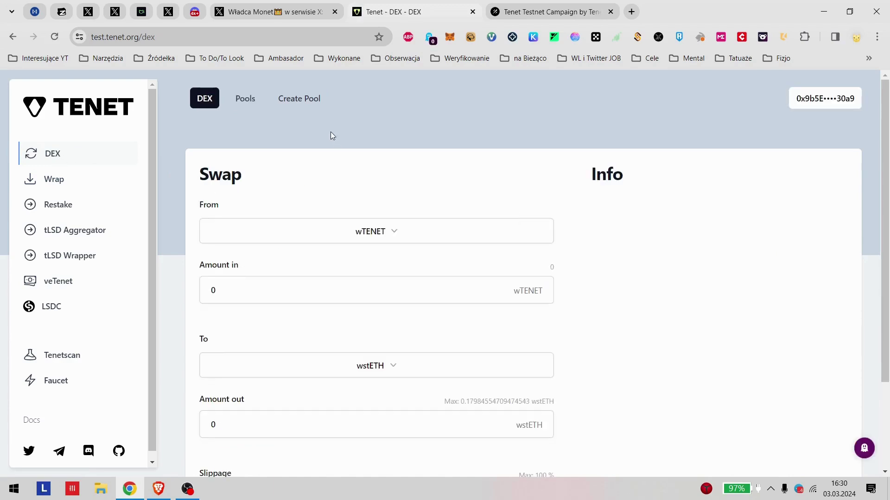
scroll(361, 232, "down", 2)
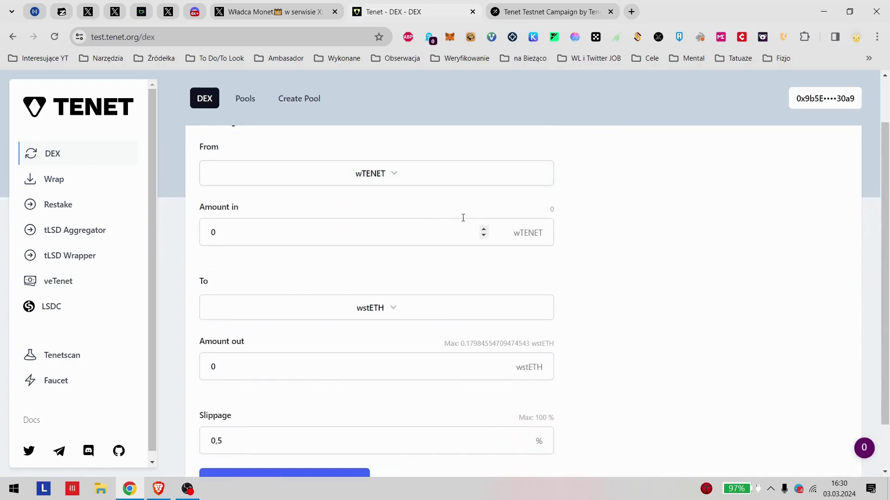
left_click(48, 307)
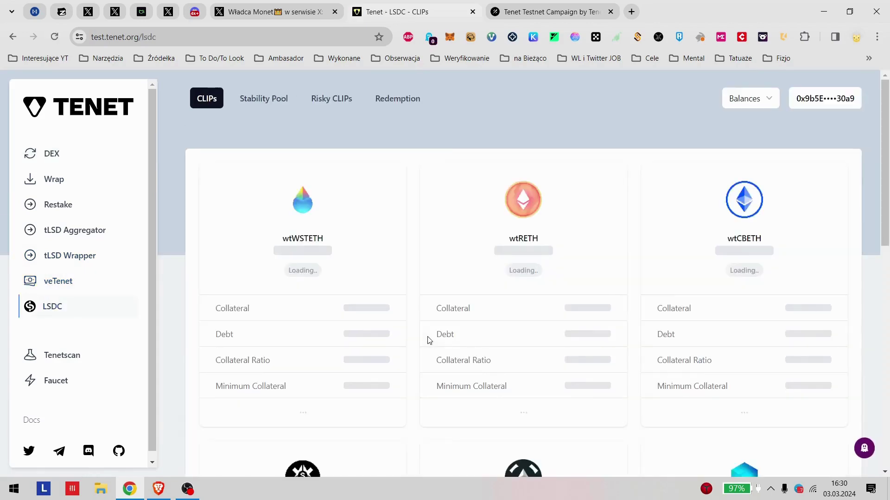
Step: Open the wtWSTETH borrow form and enter 0.005 collateral, clearing a stray debt entry
scroll(315, 283, "down", 5)
scroll(278, 313, "up", 2)
left_click(306, 304)
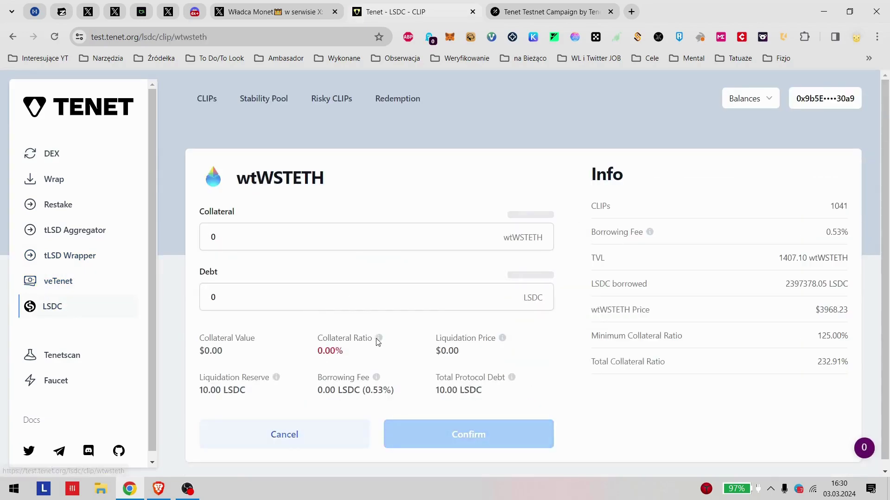
left_click(242, 225)
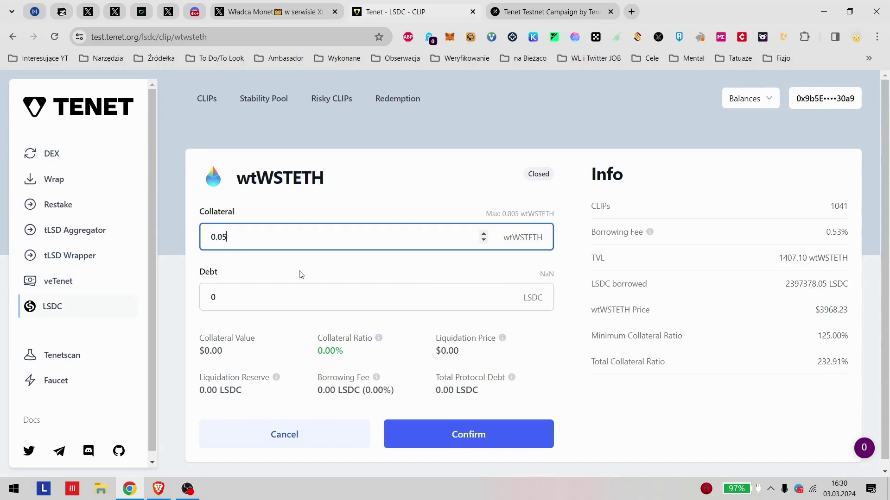
left_click(309, 296)
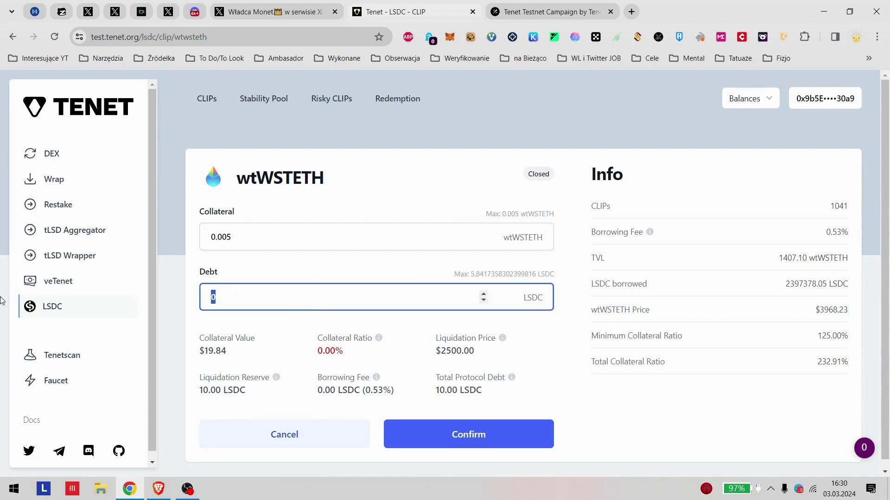
type("3")
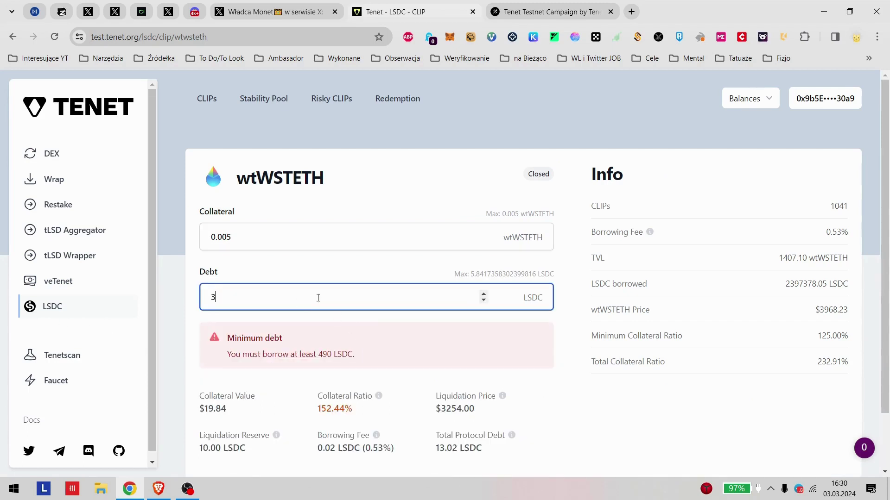
key("ctrl+a")
key("BackSpace")
left_click(317, 241)
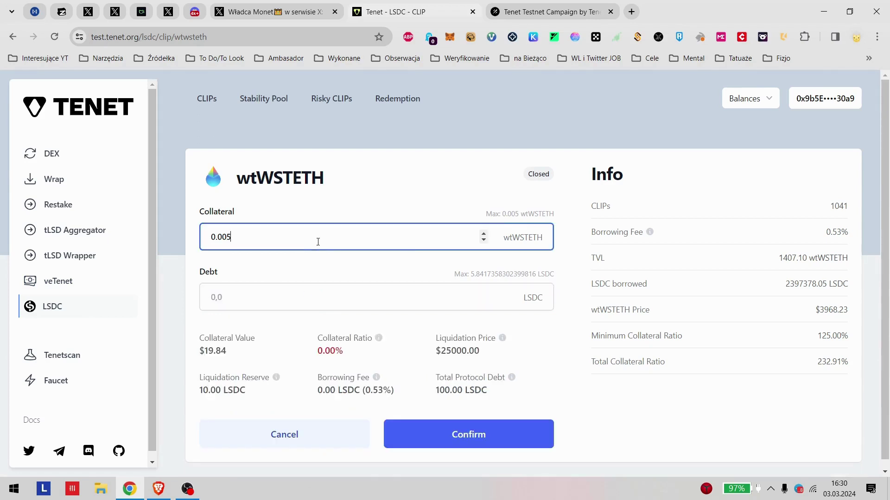
left_click(498, 212)
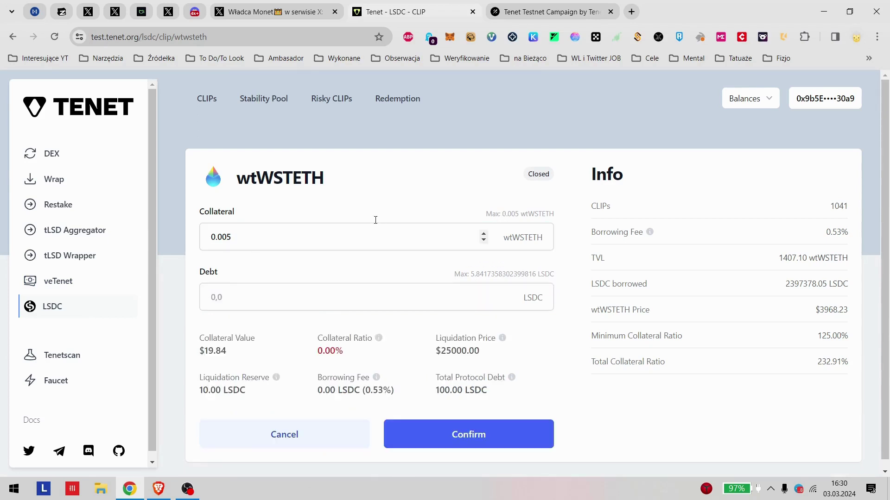
Step: Correct the debt amount in the wtWSTETH form to 490 LSDC
left_click(333, 297)
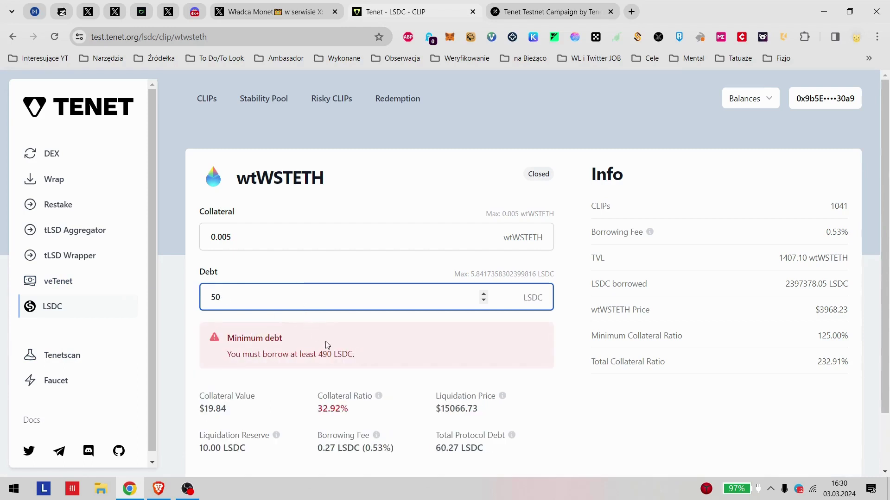
key("BackSpace")
key("BackSpace")
type("0")
left_click(301, 191)
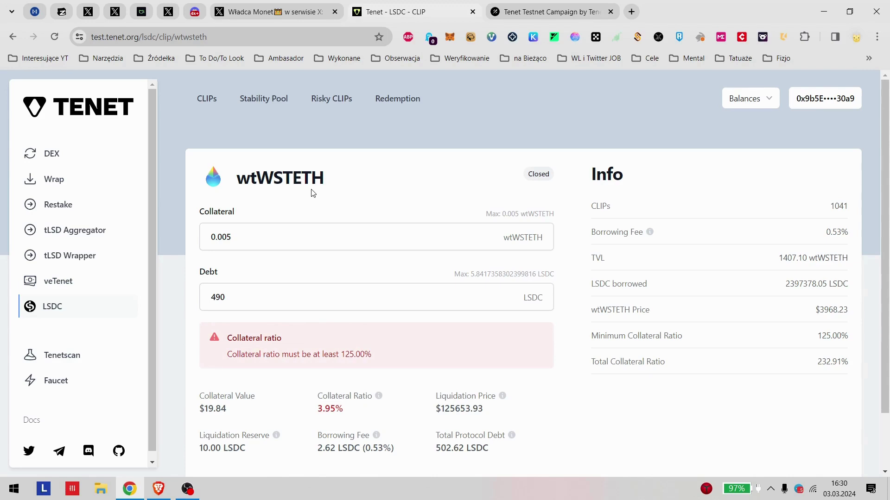
Step: Close the Tenet LSDC tab and reload the Galxe campaign page
scroll(316, 194, "down", 2)
scroll(299, 199, "up", 2)
left_click(472, 11)
key("F5")
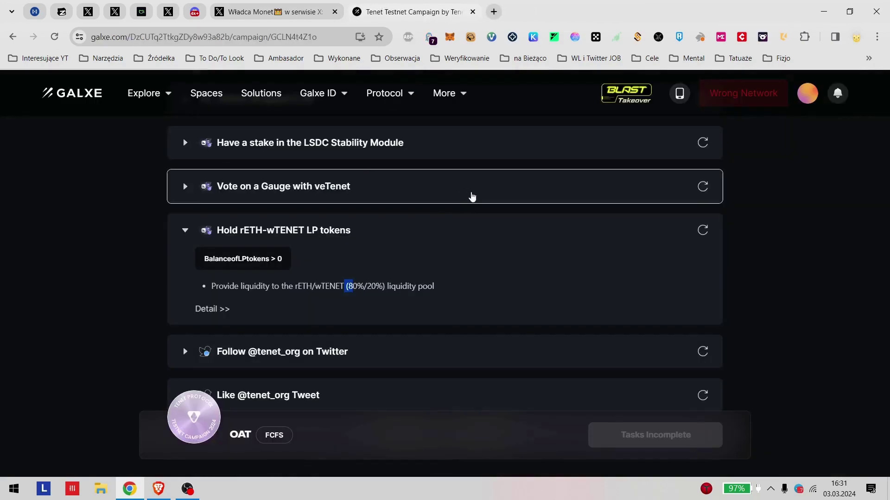
Step: Pin the Galxe campaign tab and re-check the Hold rETH-wTENET LP and LSDC stake tasks
right_click(376, 11)
left_click(437, 128)
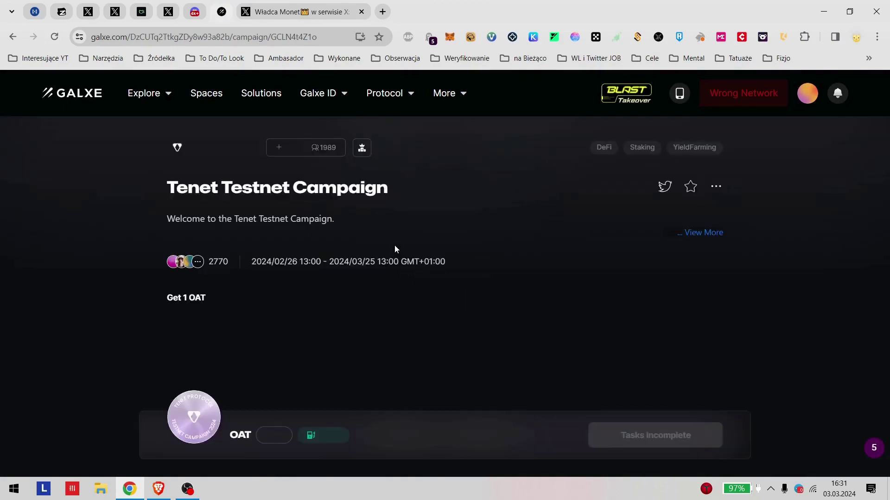
scroll(280, 252, "down", 5)
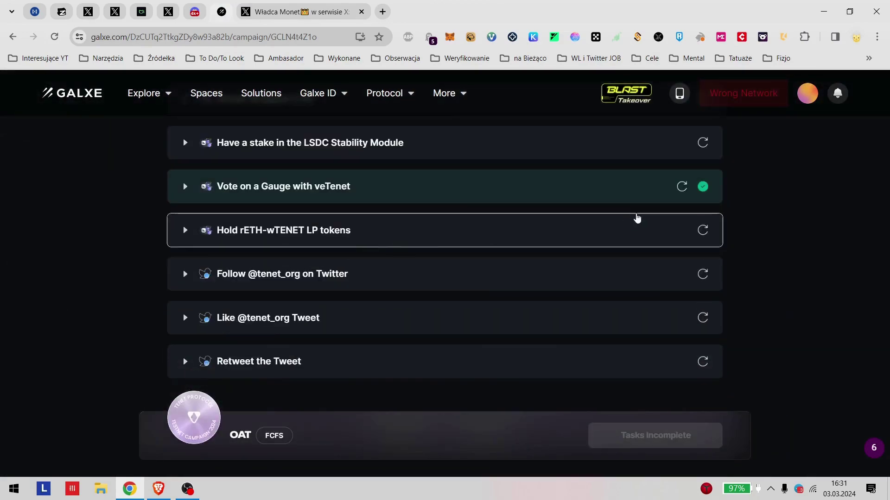
left_click(701, 231)
scroll(701, 229, "up", 2)
left_click(703, 258)
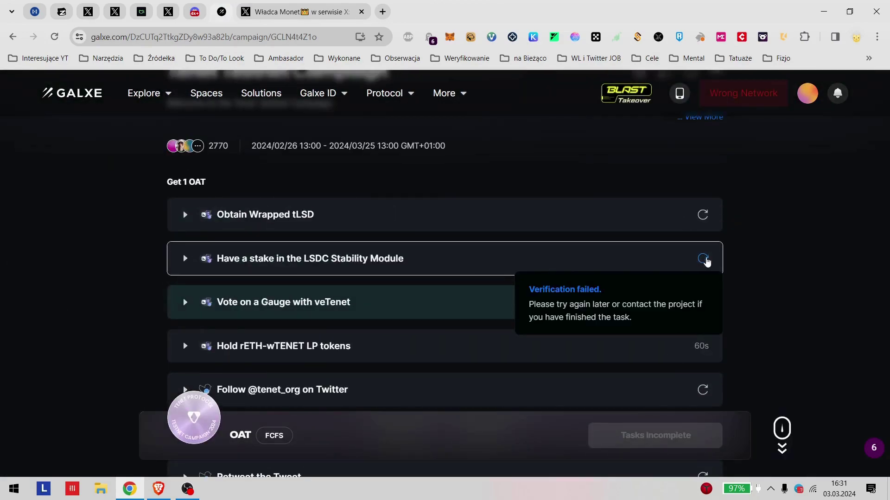
Step: Expand and re-verify Obtain Wrapped tLSD, read its requirements, then switch to the X browser
left_click(185, 215)
left_click(702, 216)
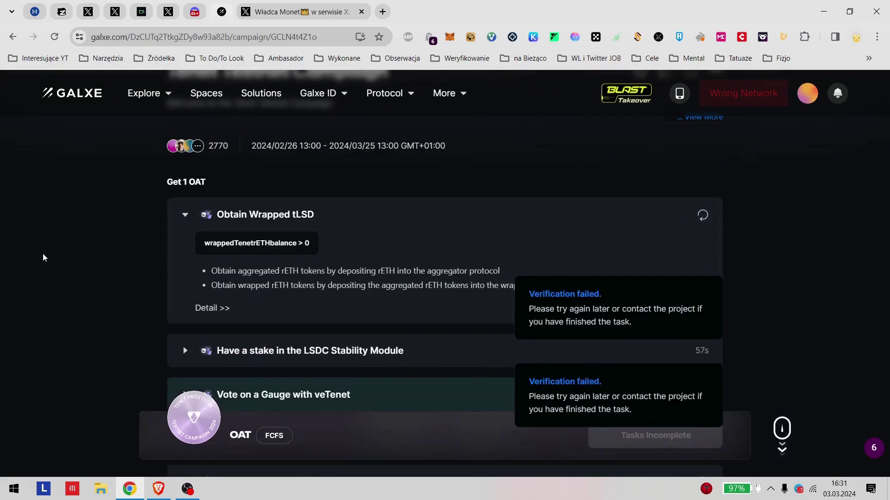
left_click_drag(224, 271, 522, 273)
left_click_drag(267, 292, 353, 397)
left_click(284, 282)
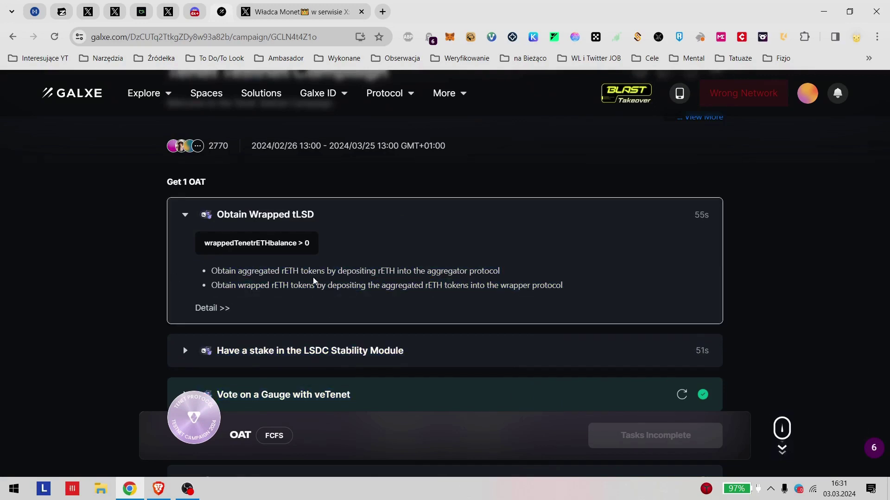
scroll(388, 339, "down", 5)
scroll(678, 373, "up", 15)
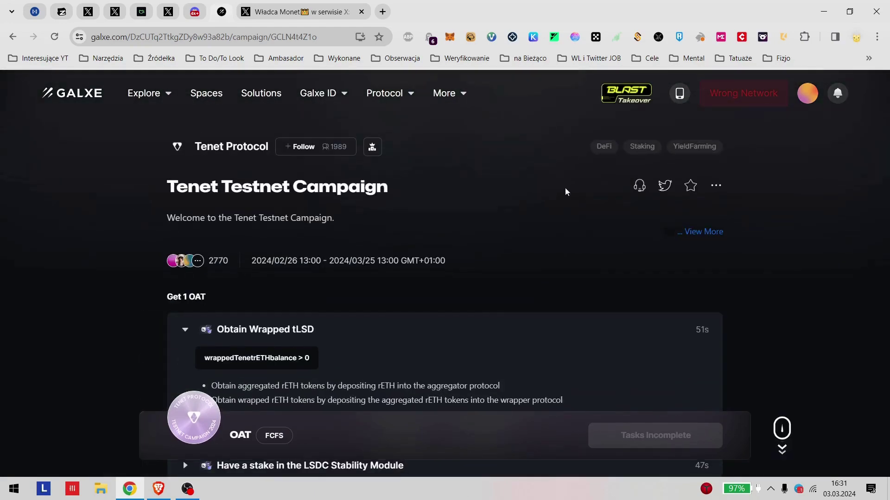
scroll(558, 184, "down", 5)
scroll(758, 253, "up", 1)
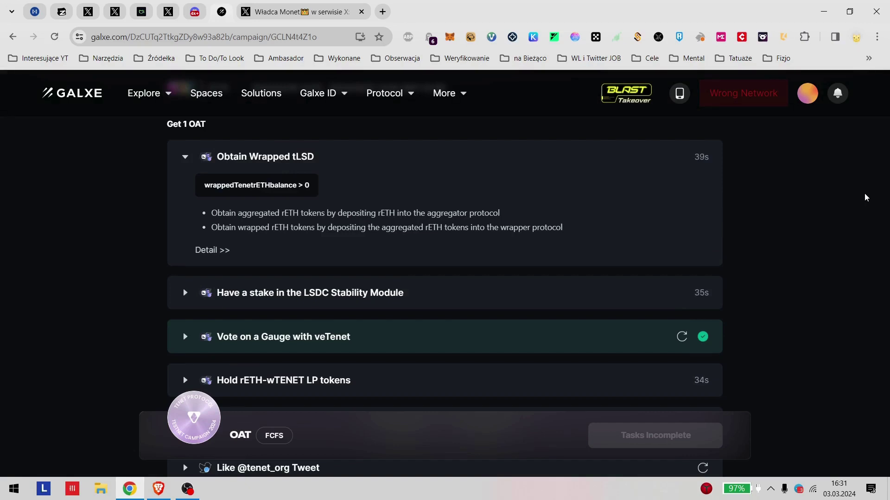
left_click(142, 494)
left_click(158, 491)
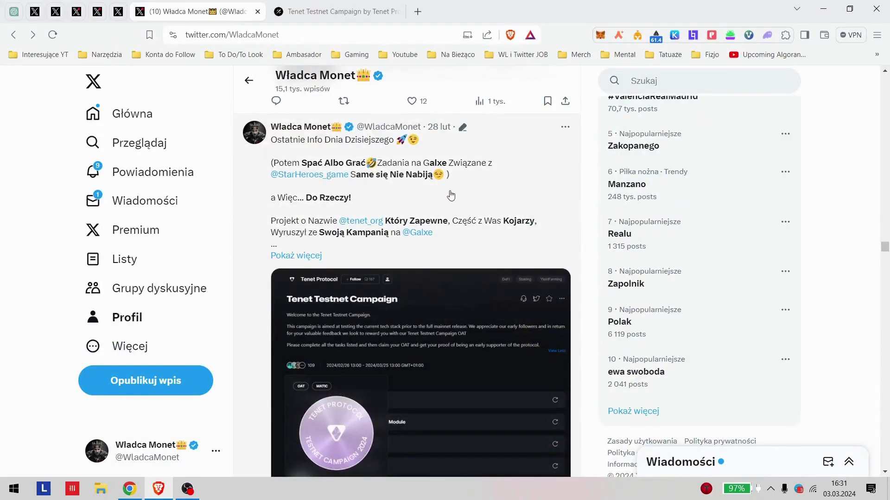
Step: Open the Linea Park guide post, then its quoted 'Linea Park week 2' tweet
scroll(463, 231, "up", 3)
scroll(473, 305, "up", 10)
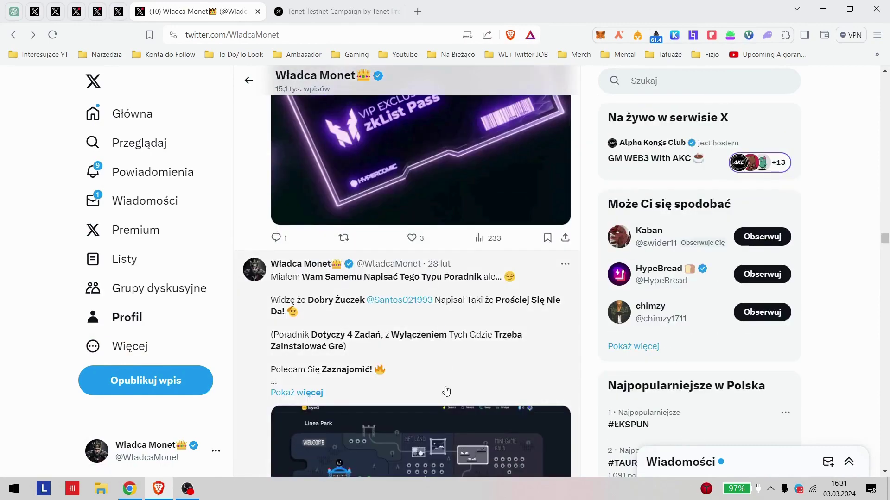
left_click(446, 392)
scroll(430, 268, "down", 15)
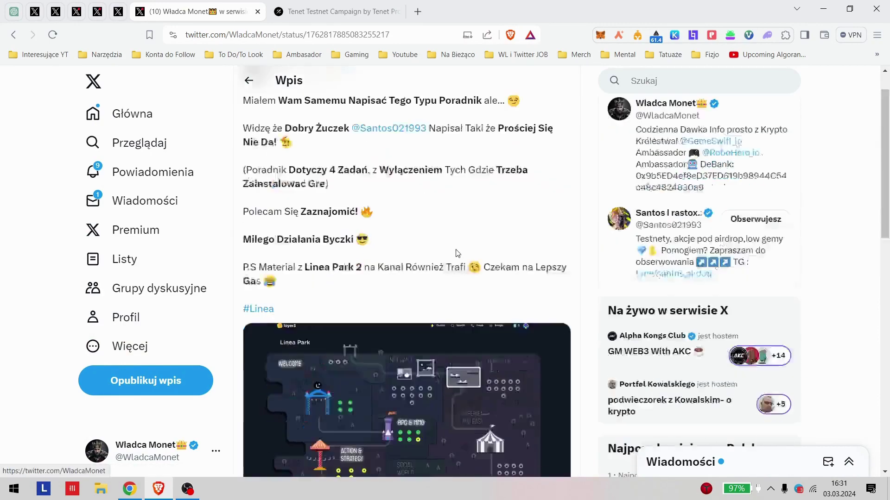
scroll(421, 284, "up", 5)
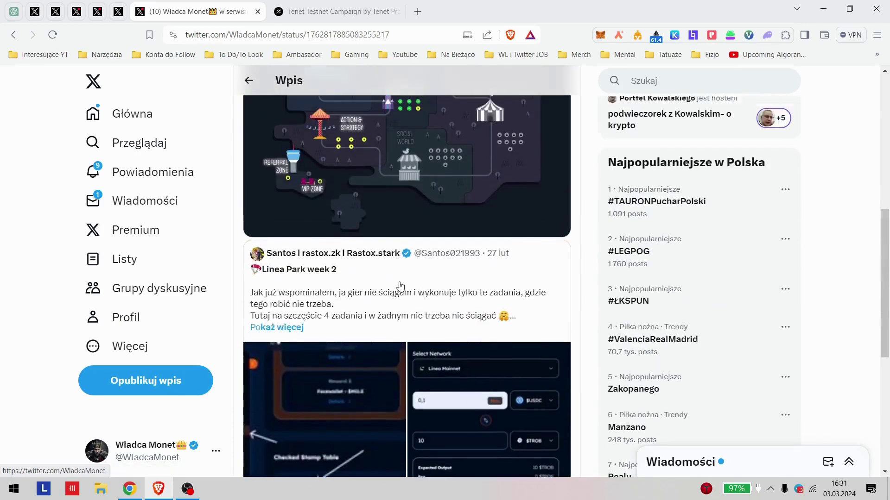
left_click(443, 285)
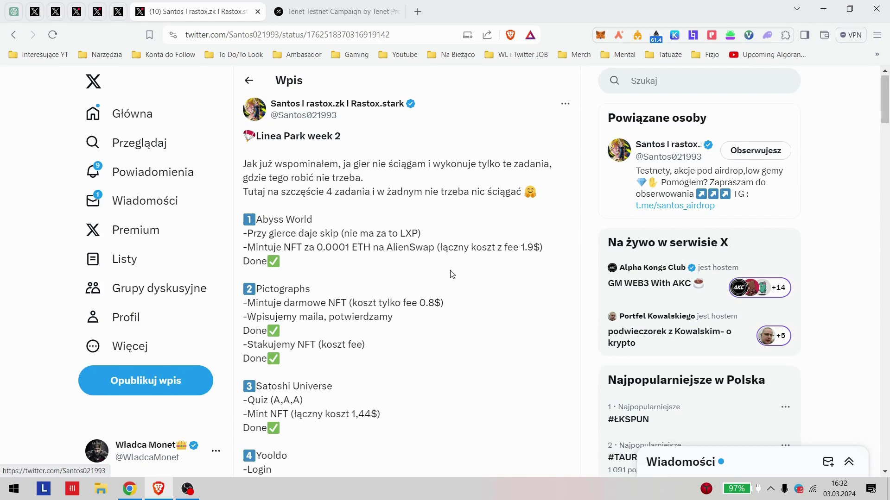
scroll(433, 287, "down", 3)
scroll(384, 225, "up", 1)
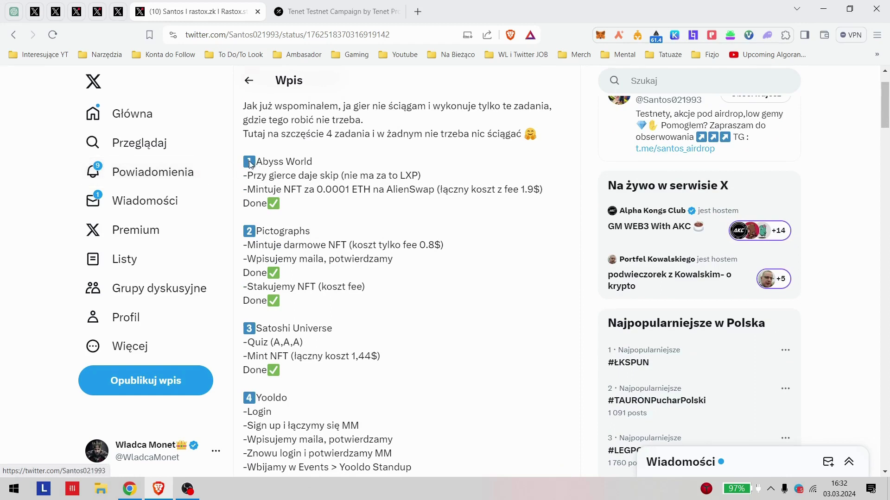
left_click_drag(288, 184, 325, 178)
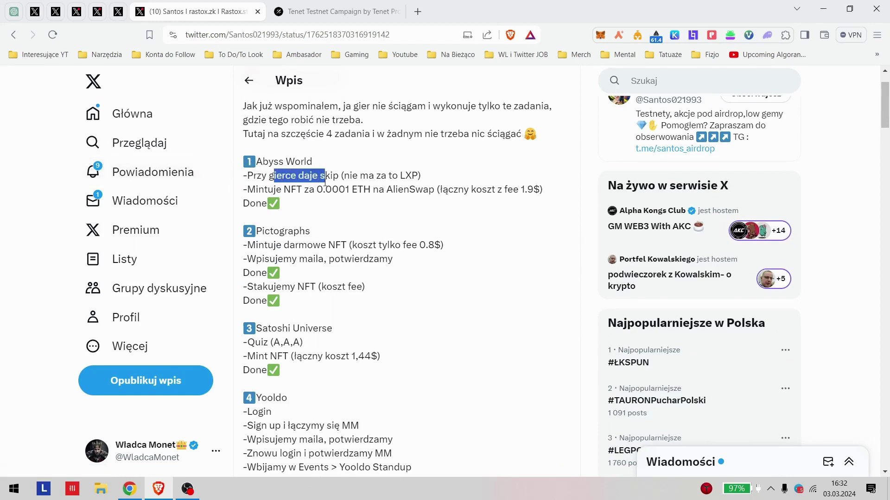
left_click_drag(247, 189, 468, 208)
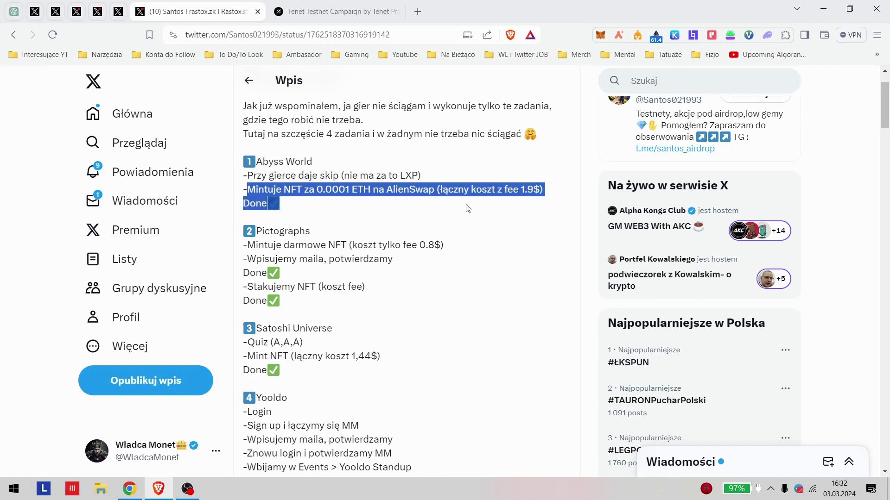
left_click(468, 208)
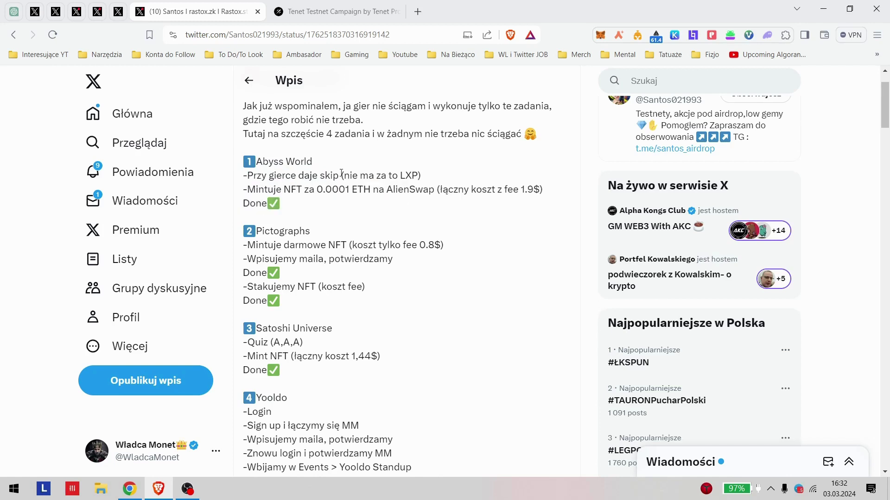
left_click_drag(341, 173, 544, 202)
left_click(525, 195)
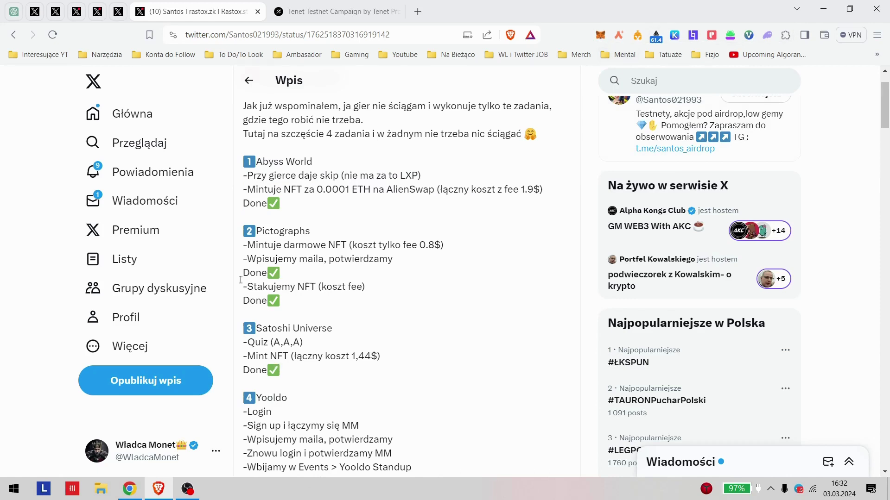
scroll(241, 280, "down", 1)
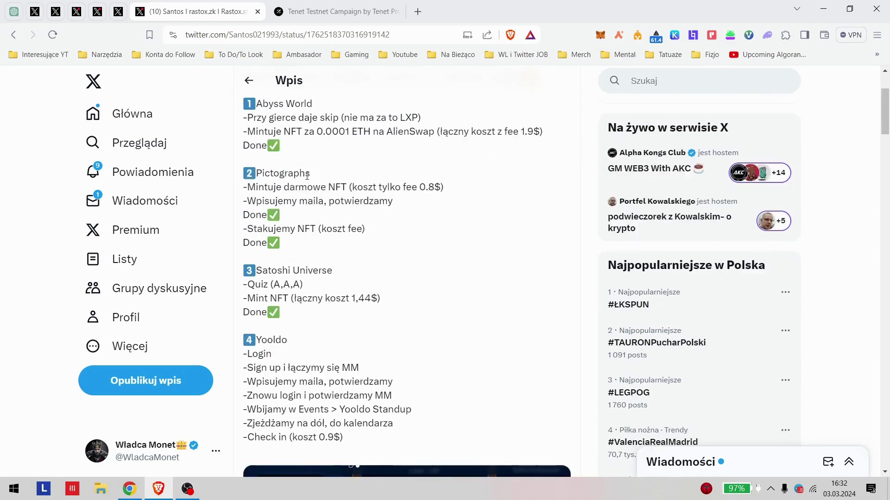
left_click_drag(240, 202, 413, 212)
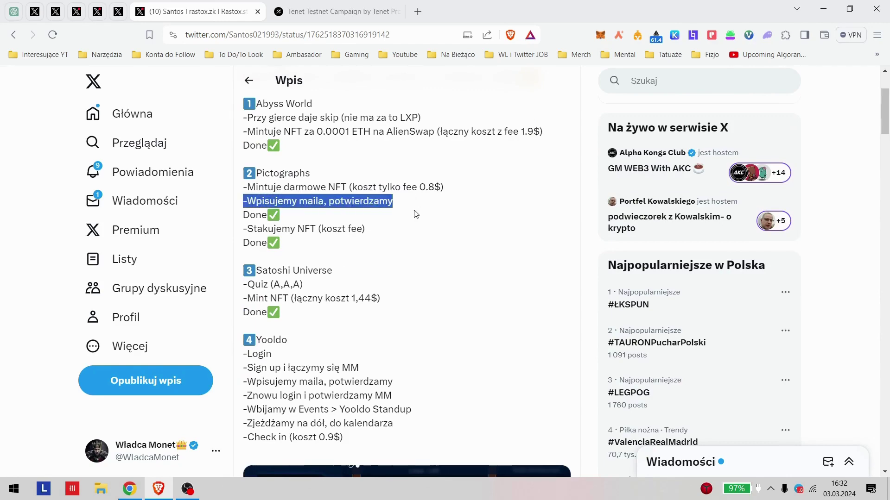
left_click(413, 213)
left_click_drag(241, 211, 338, 269)
left_click(342, 264)
scroll(342, 264, "down", 2)
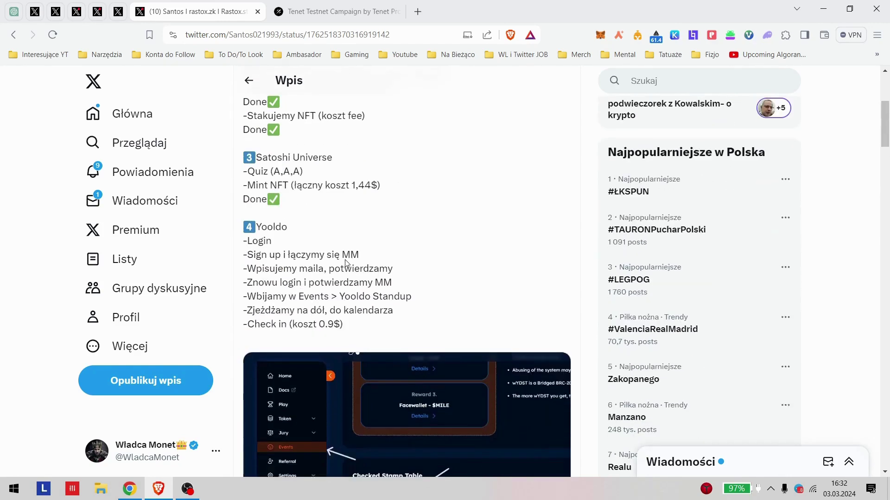
scroll(395, 198, "down", 2)
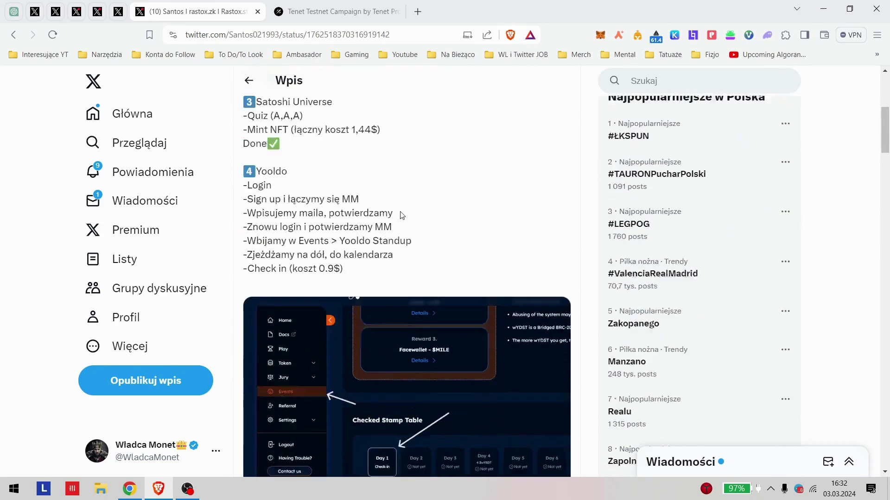
left_click_drag(288, 164, 413, 180)
left_click(412, 180)
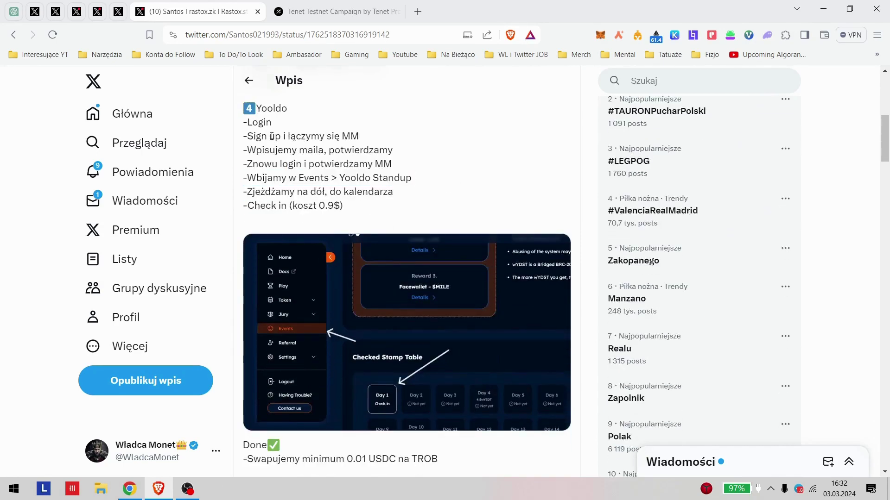
left_click_drag(235, 139, 374, 151)
left_click(267, 165)
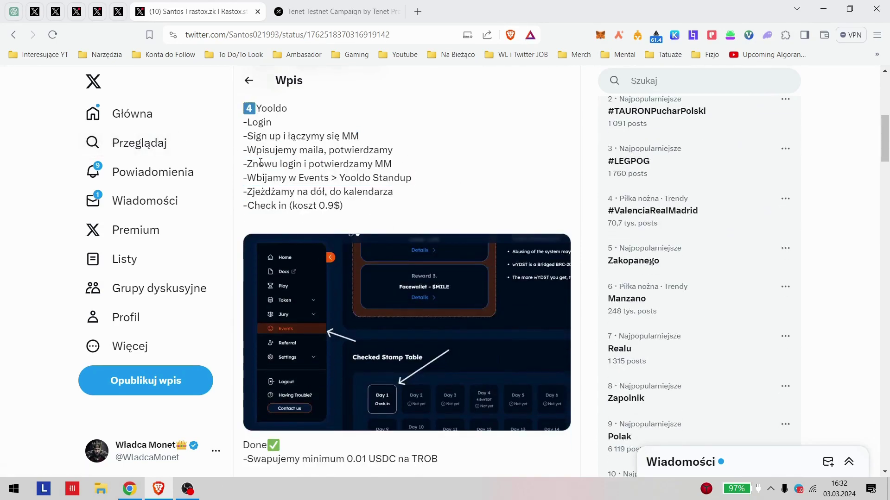